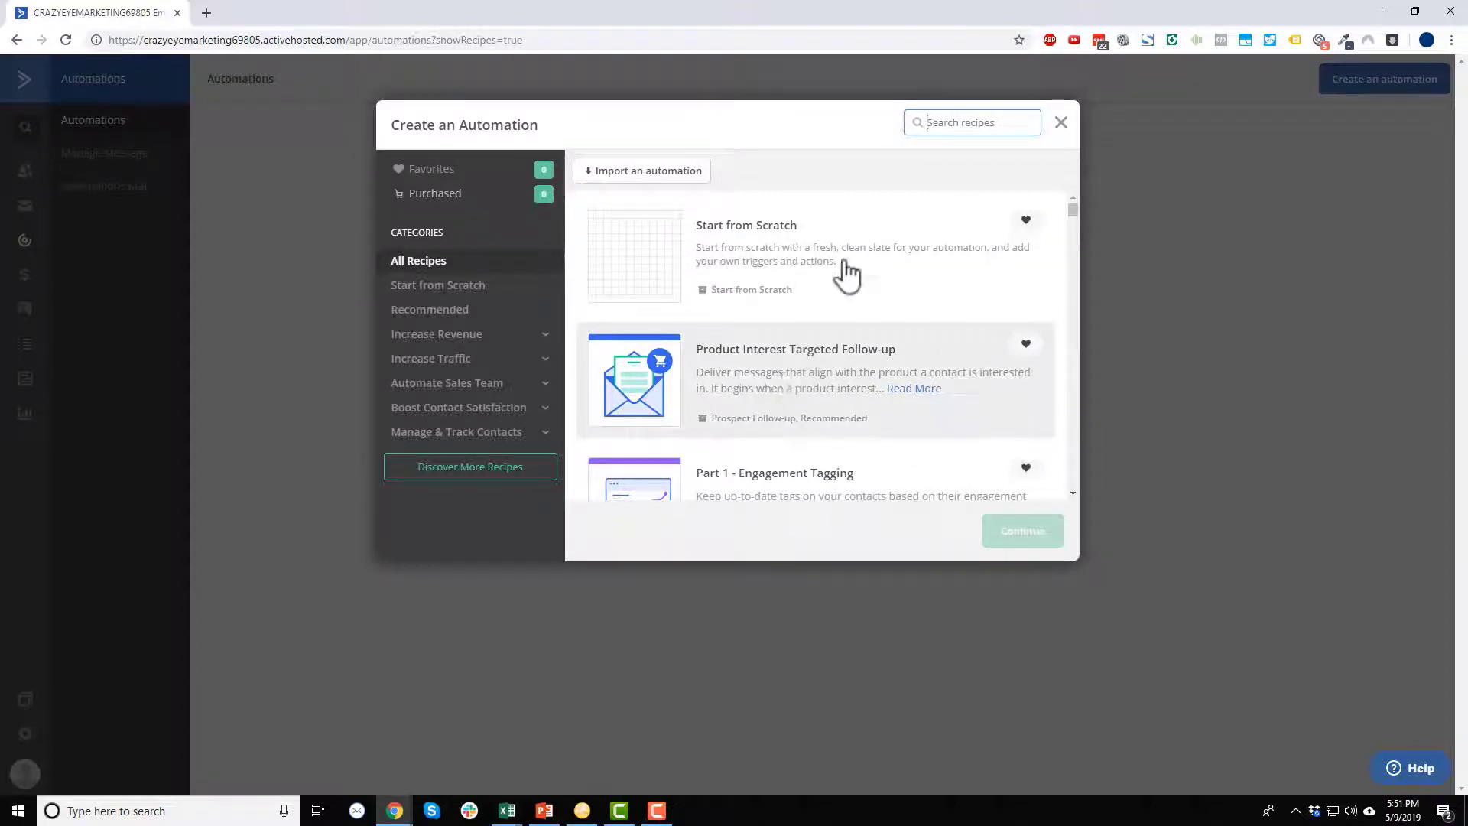
- Browse the automation recipes and create a new automation with the Start from Scratch recipe
scroll(929, 329, down, 5)
scroll(923, 356, up, 5)
scroll(858, 399, down, 10)
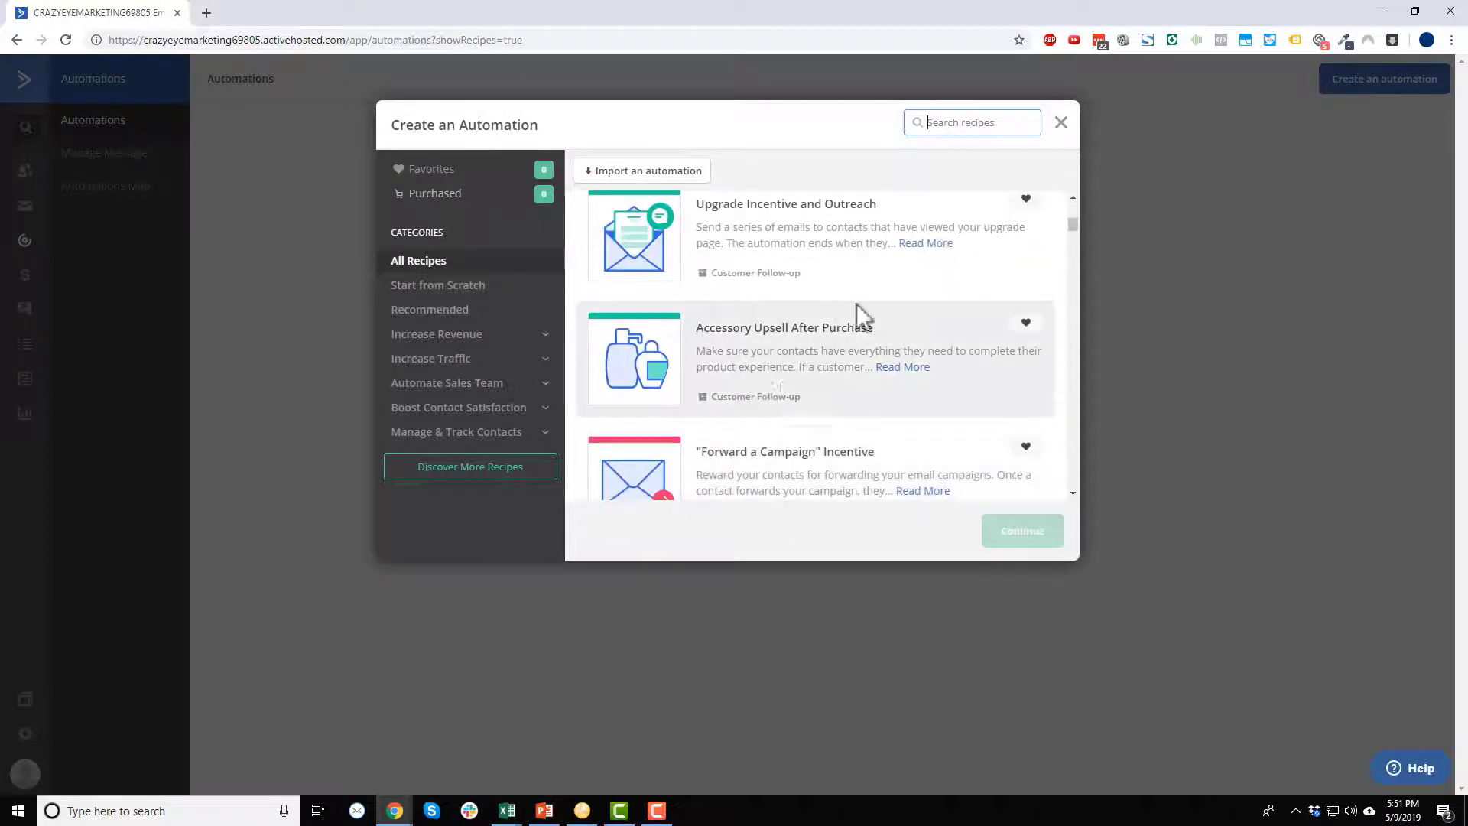
scroll(795, 412, down, 2)
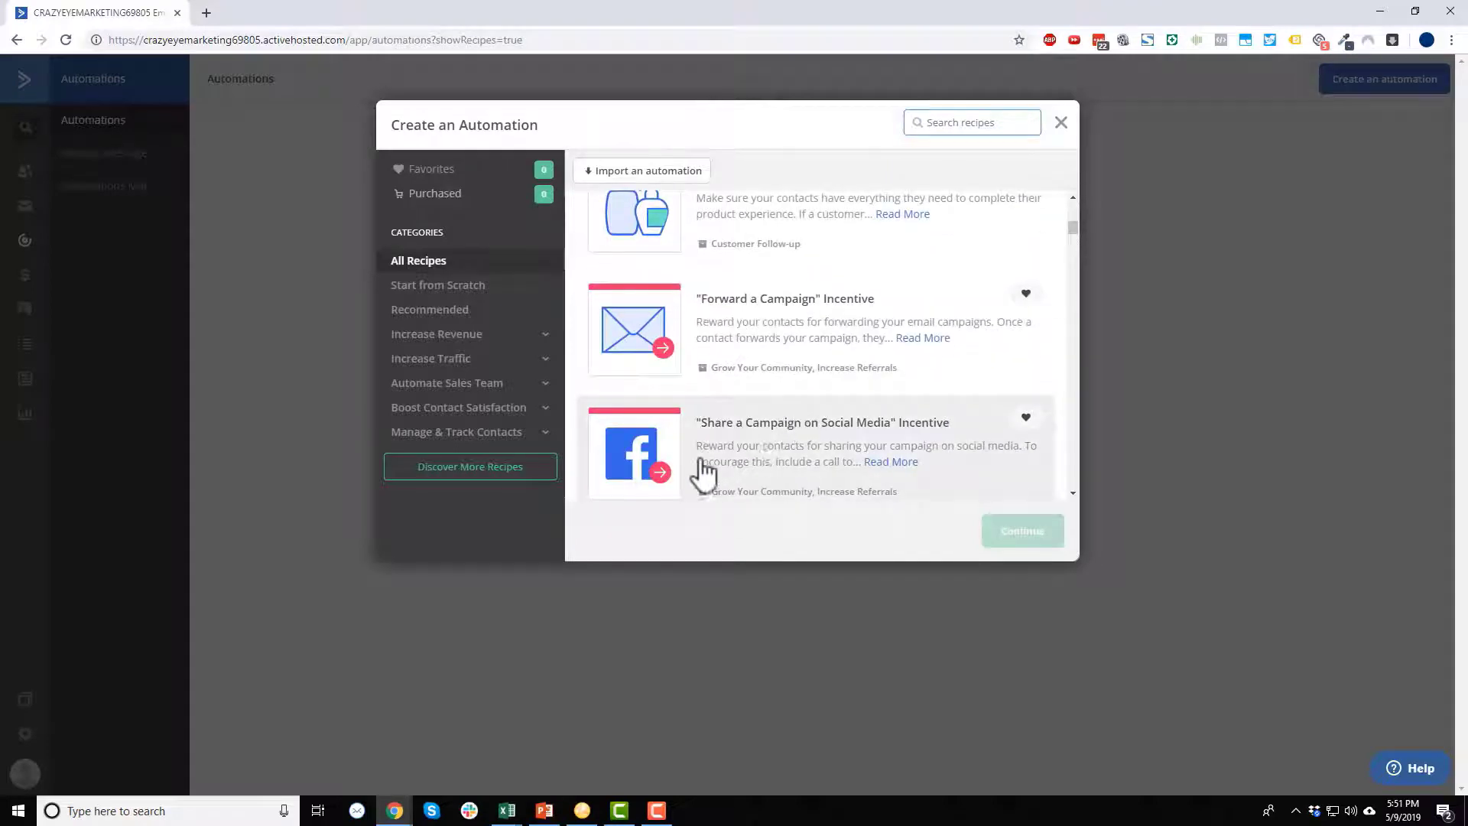
scroll(710, 470, up, 7)
scroll(724, 470, up, 4)
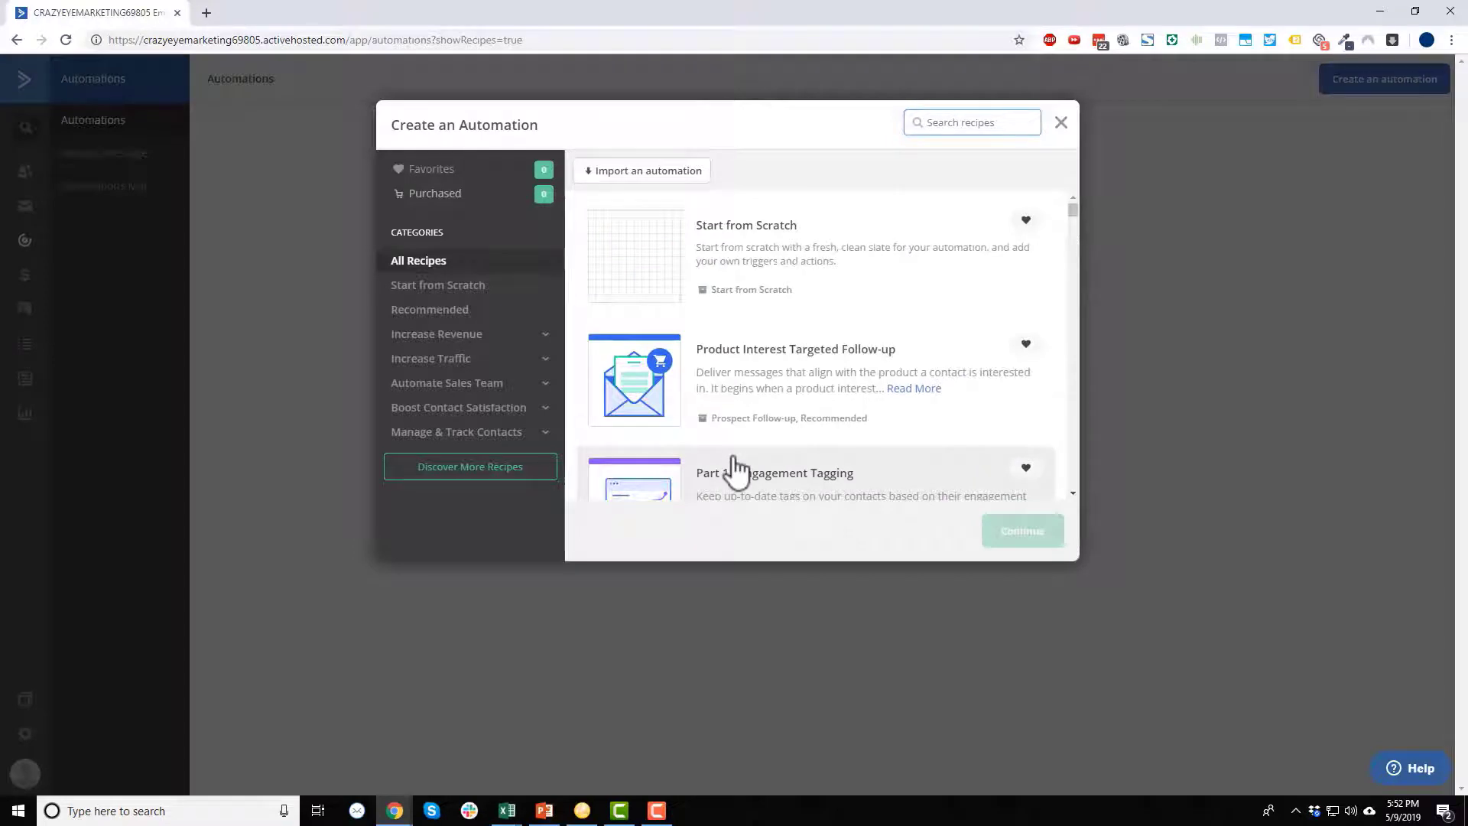
click(723, 264)
click(1030, 538)
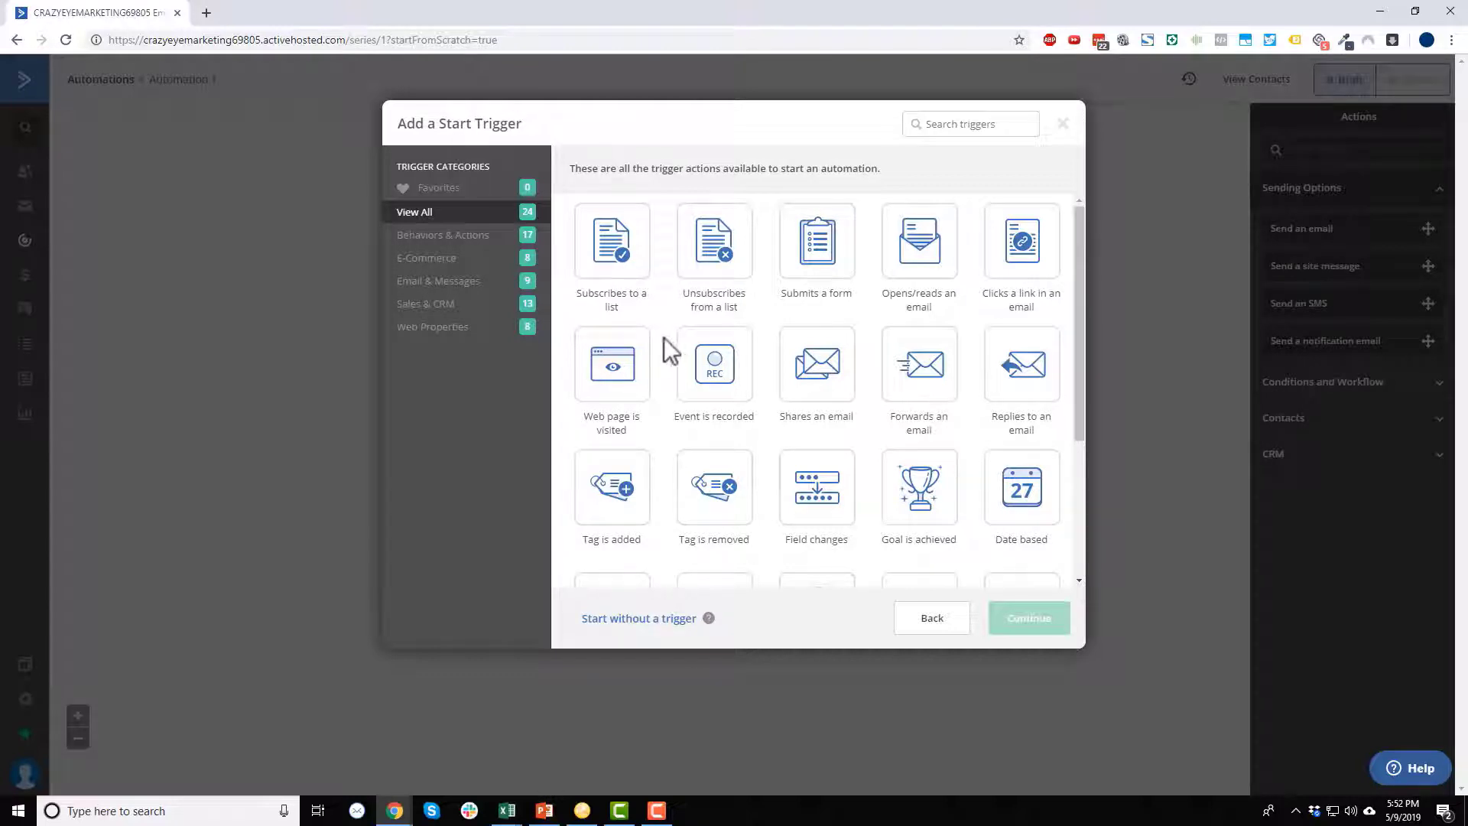
- Review the full range of start triggers available for the automation
scroll(891, 405, down, 3)
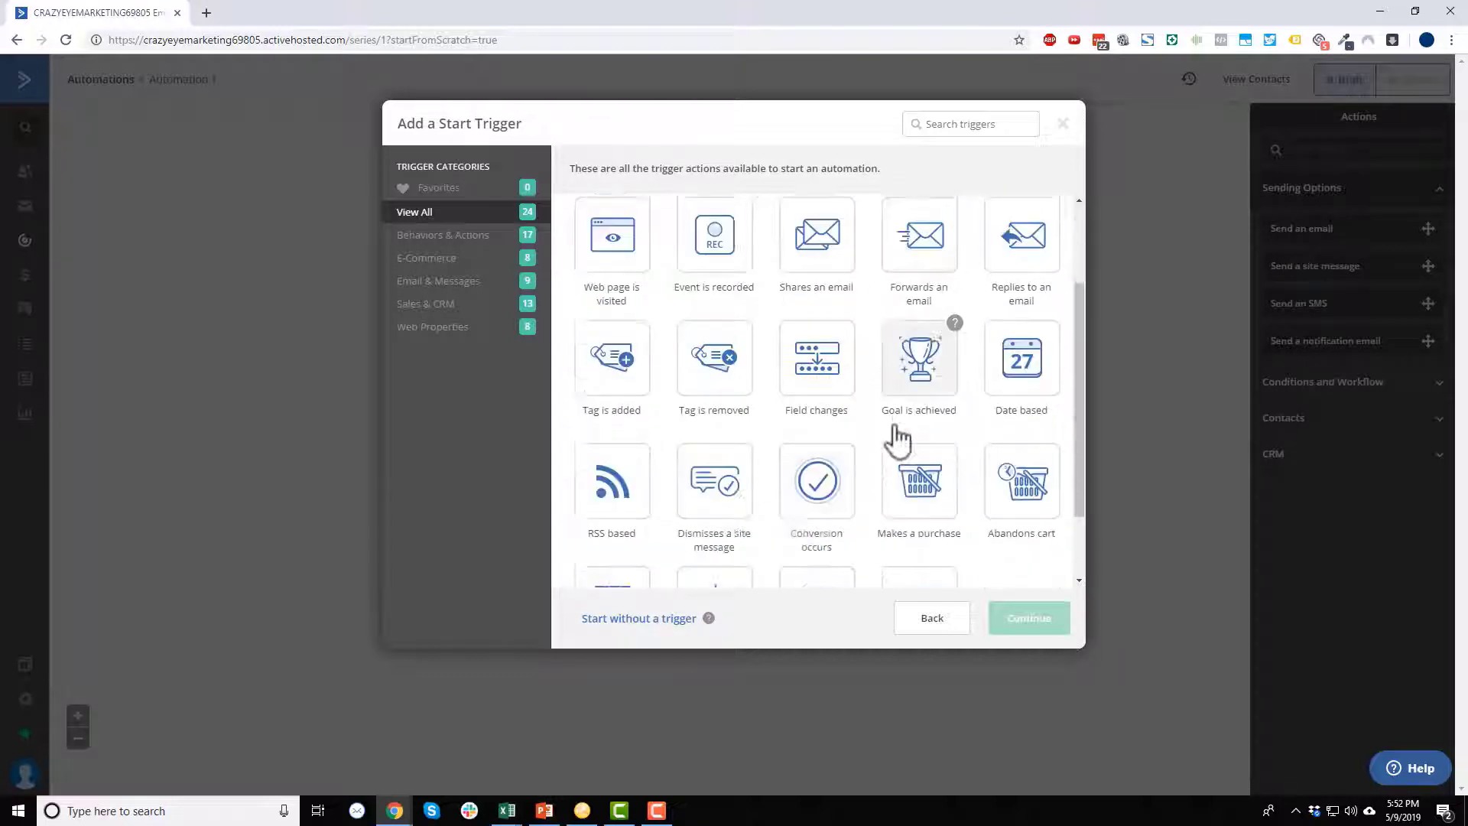
scroll(756, 325, up, 3)
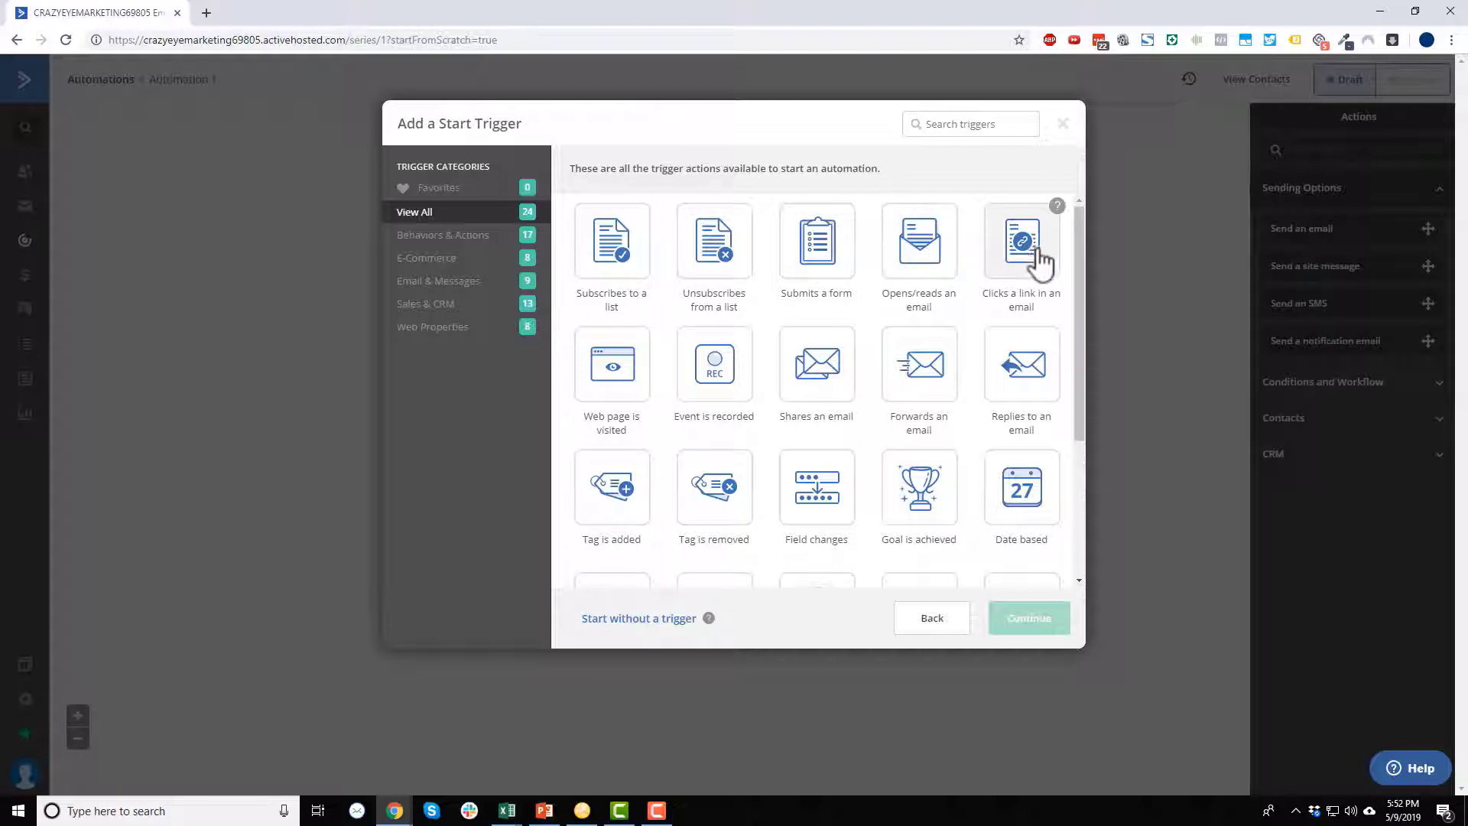
scroll(1043, 264, down, 1)
scroll(1046, 271, down, 1)
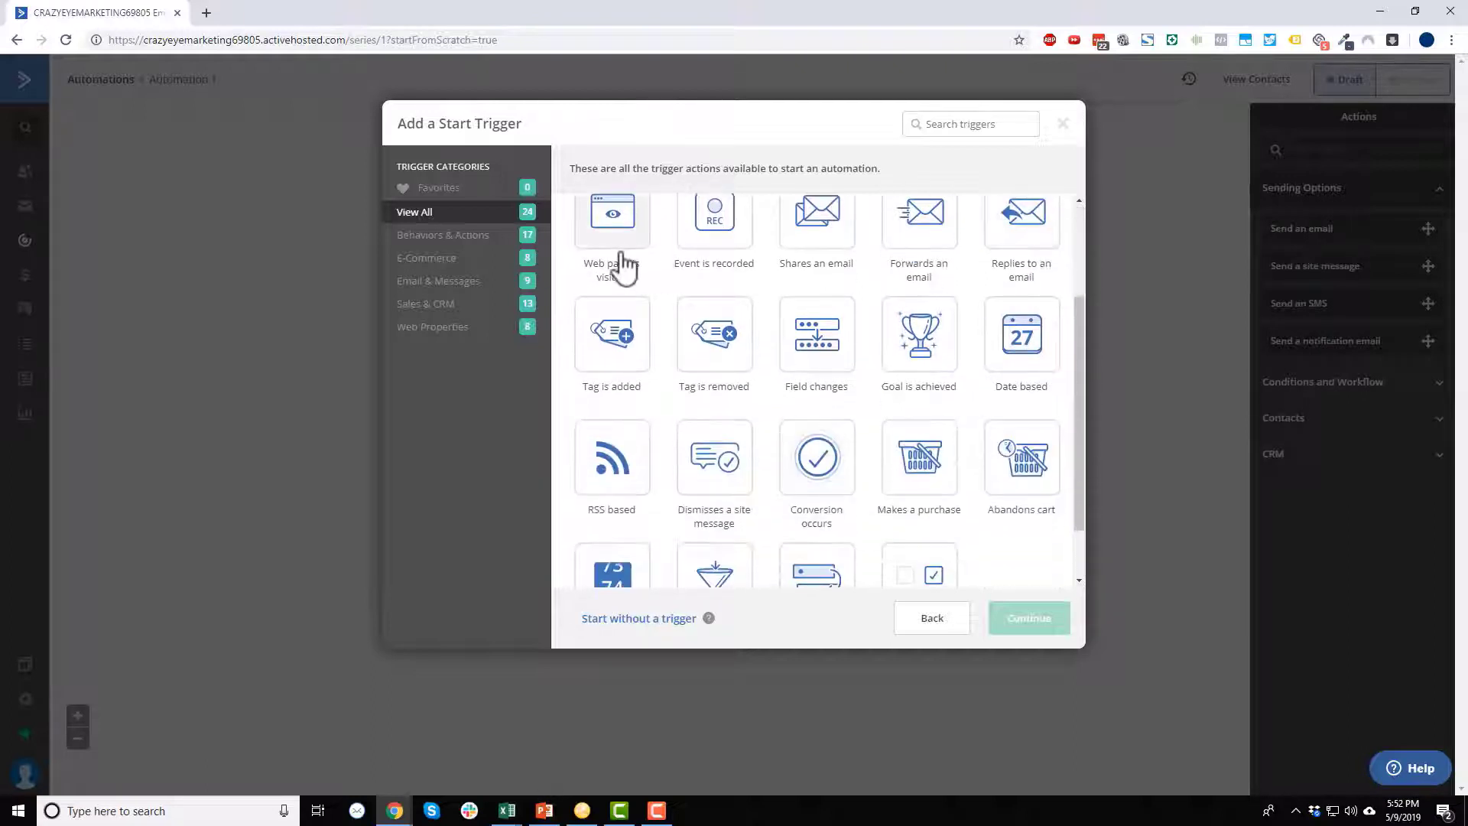
scroll(616, 264, up, 1)
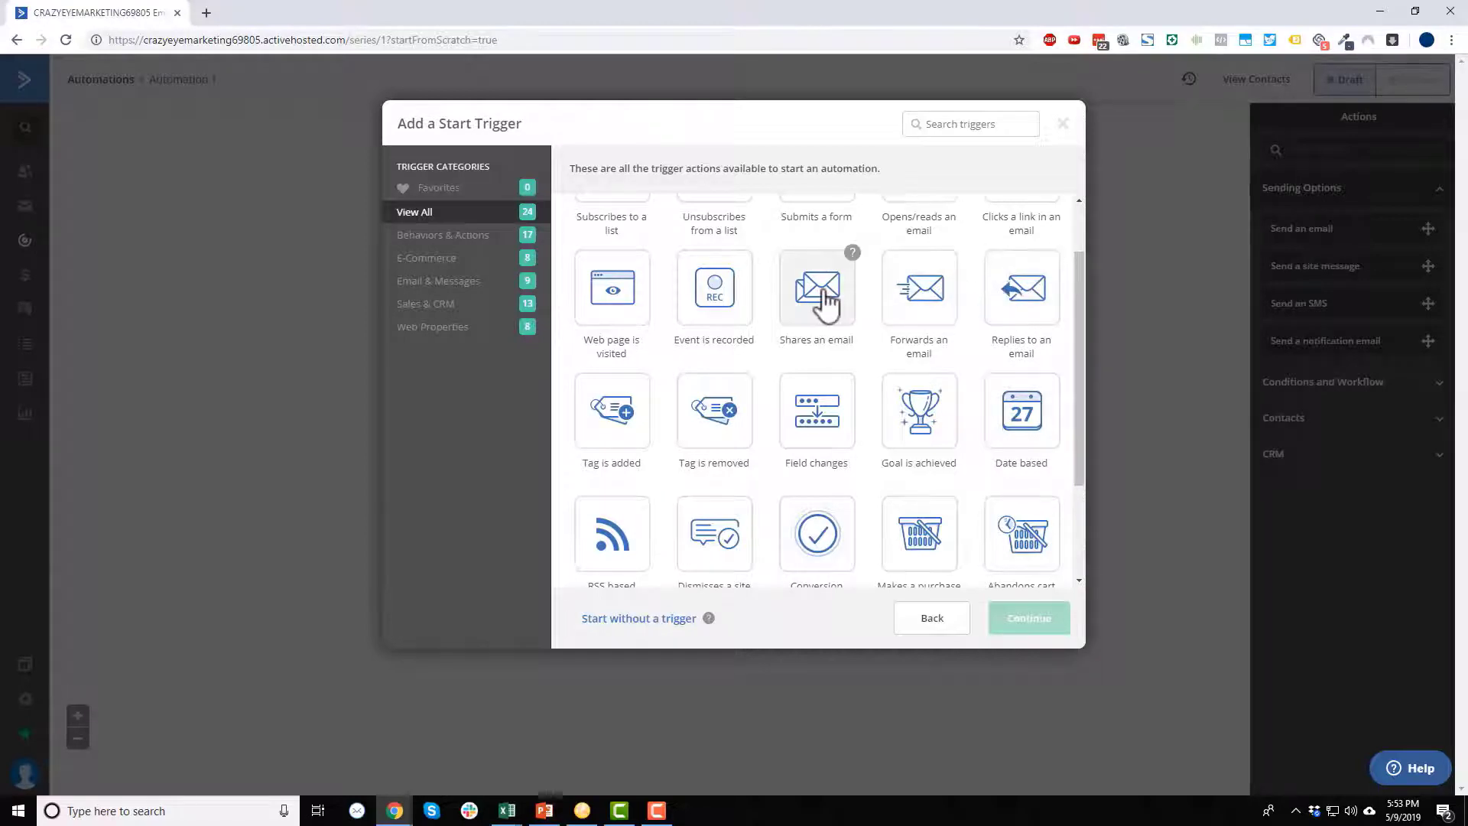
scroll(879, 382, down, 1)
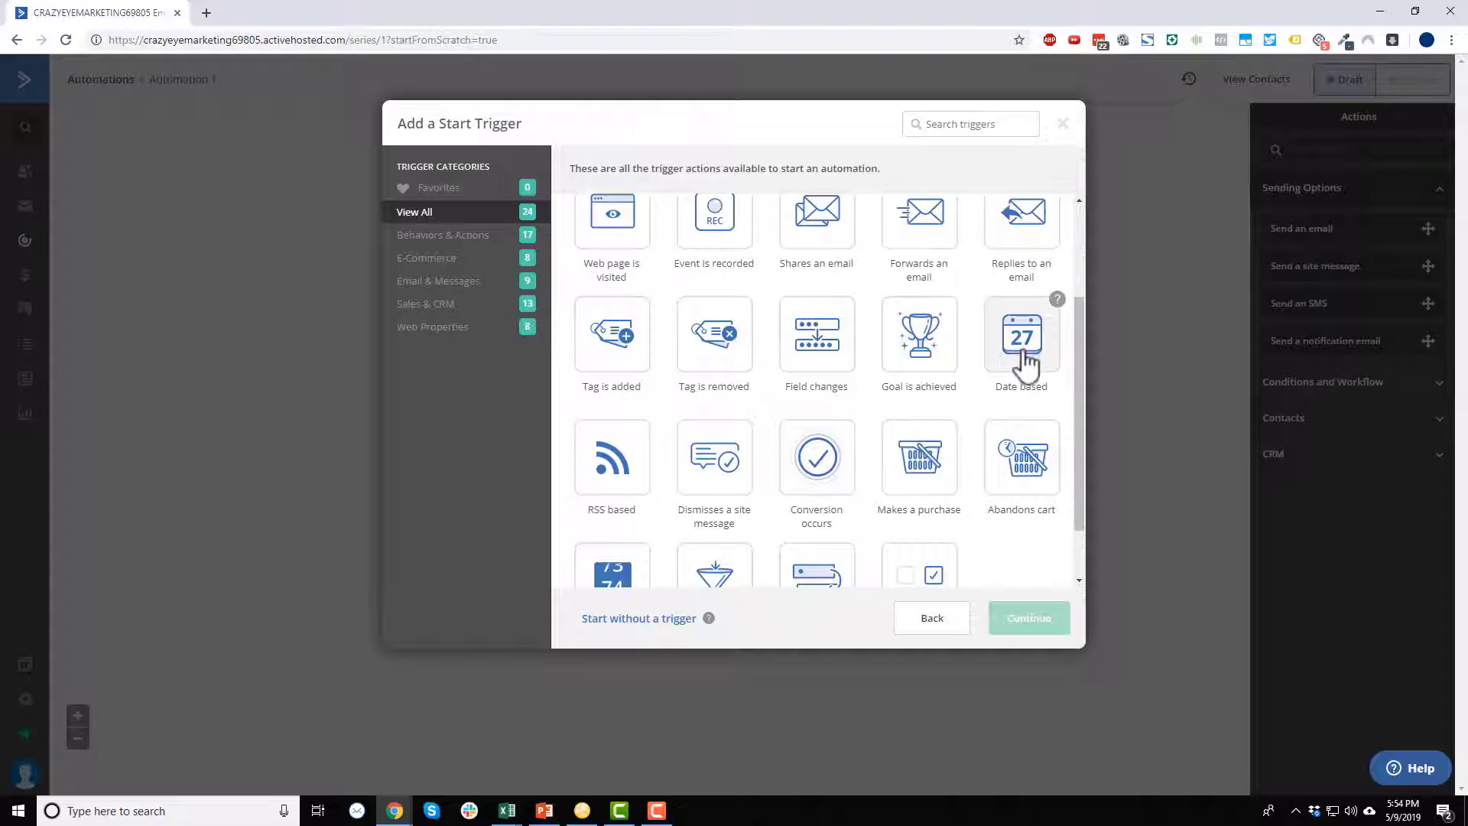
scroll(1026, 359, down, 1)
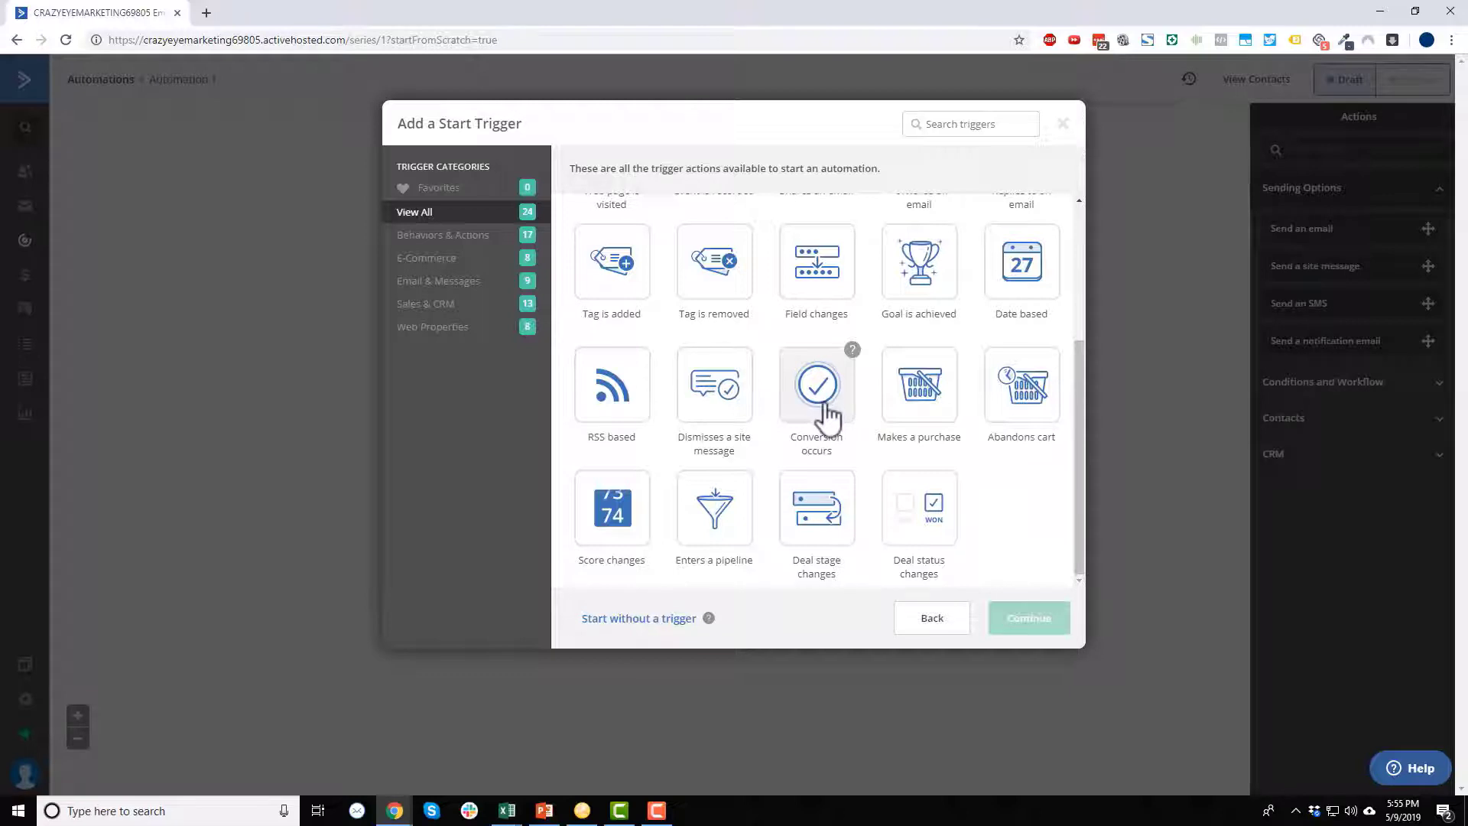
scroll(829, 429, up, 1)
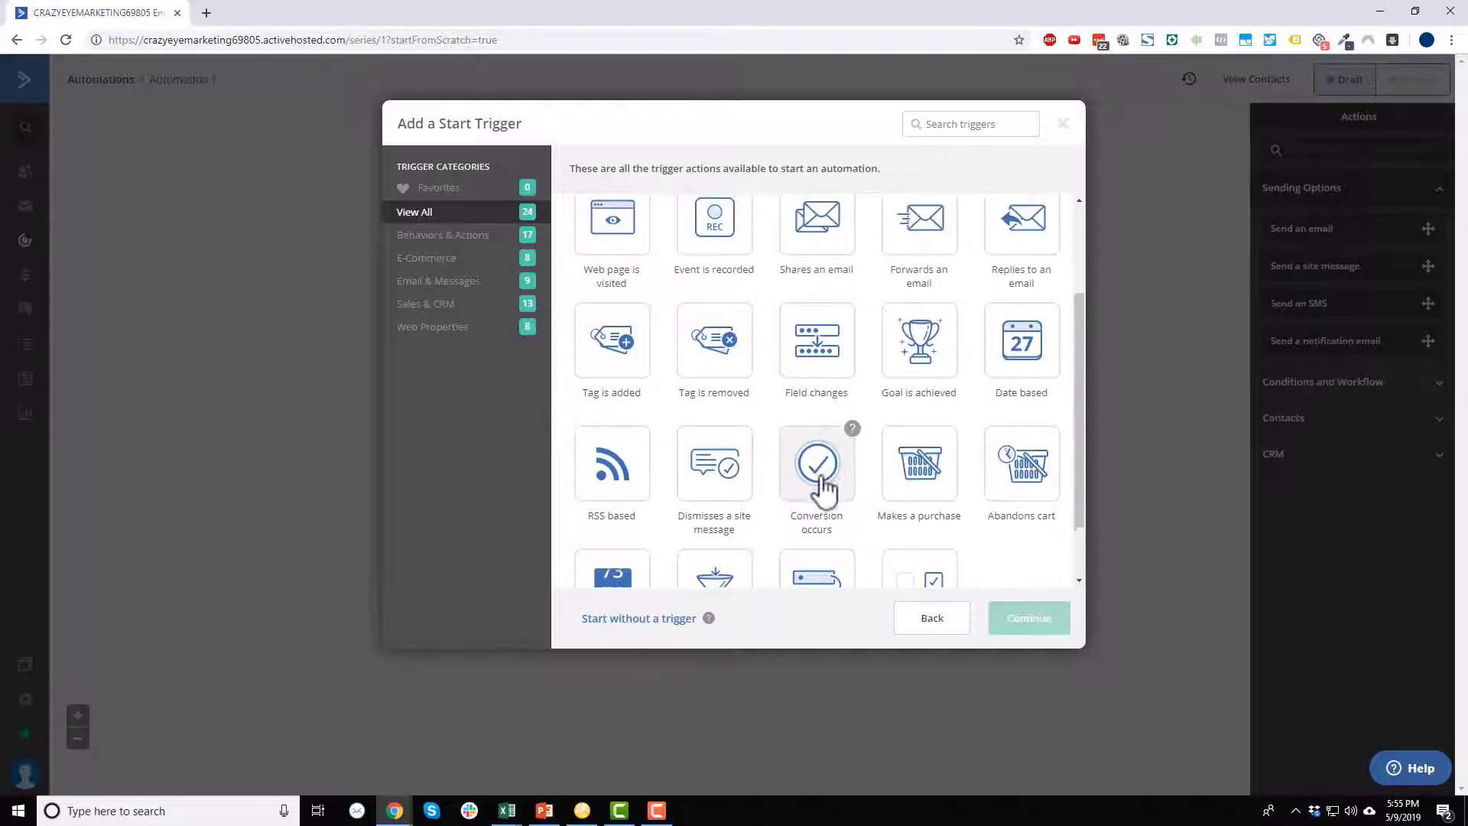
scroll(822, 490, up, 1)
scroll(826, 562, up, 1)
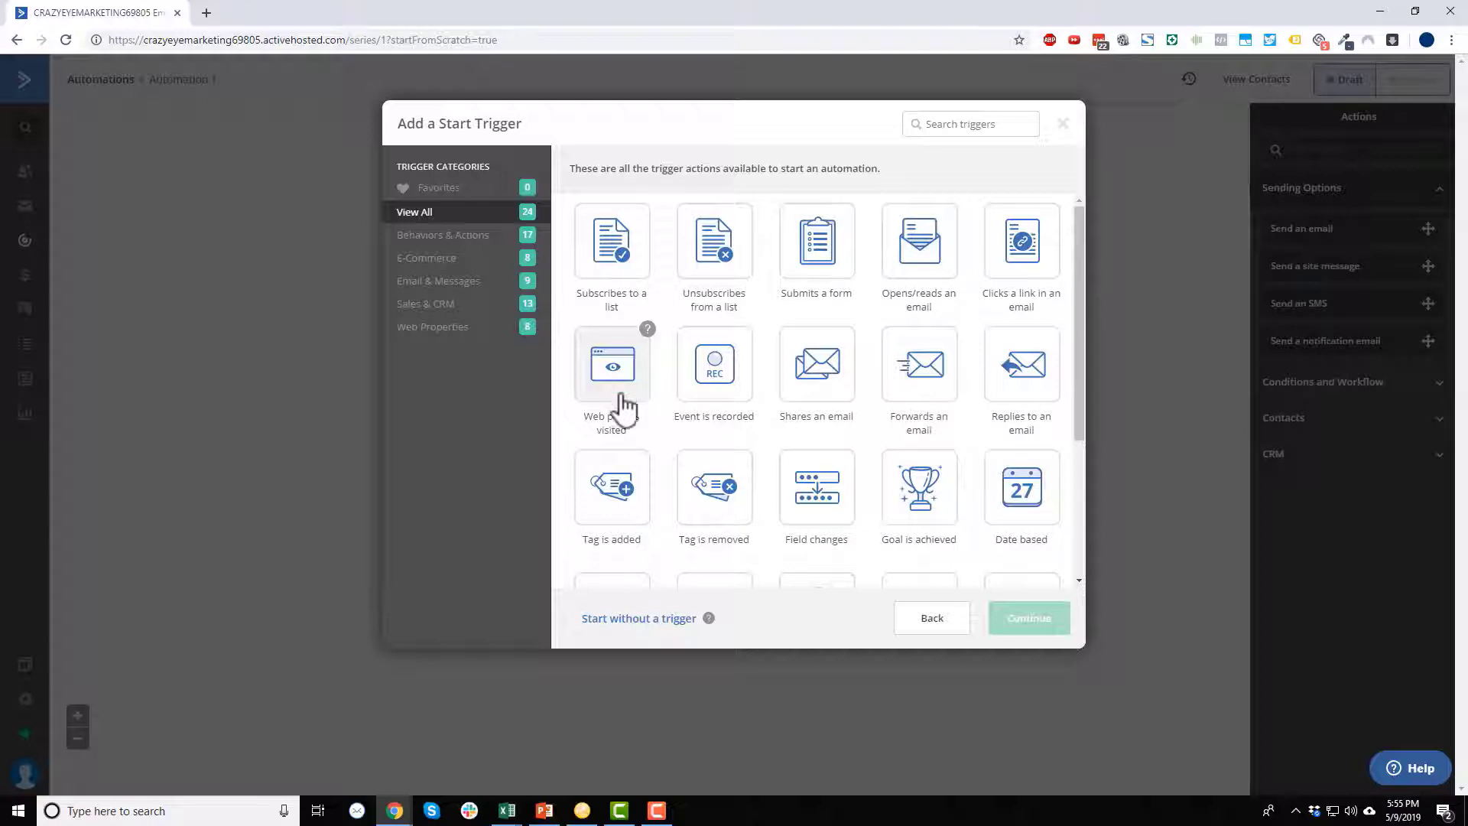
scroll(770, 469, down, 2)
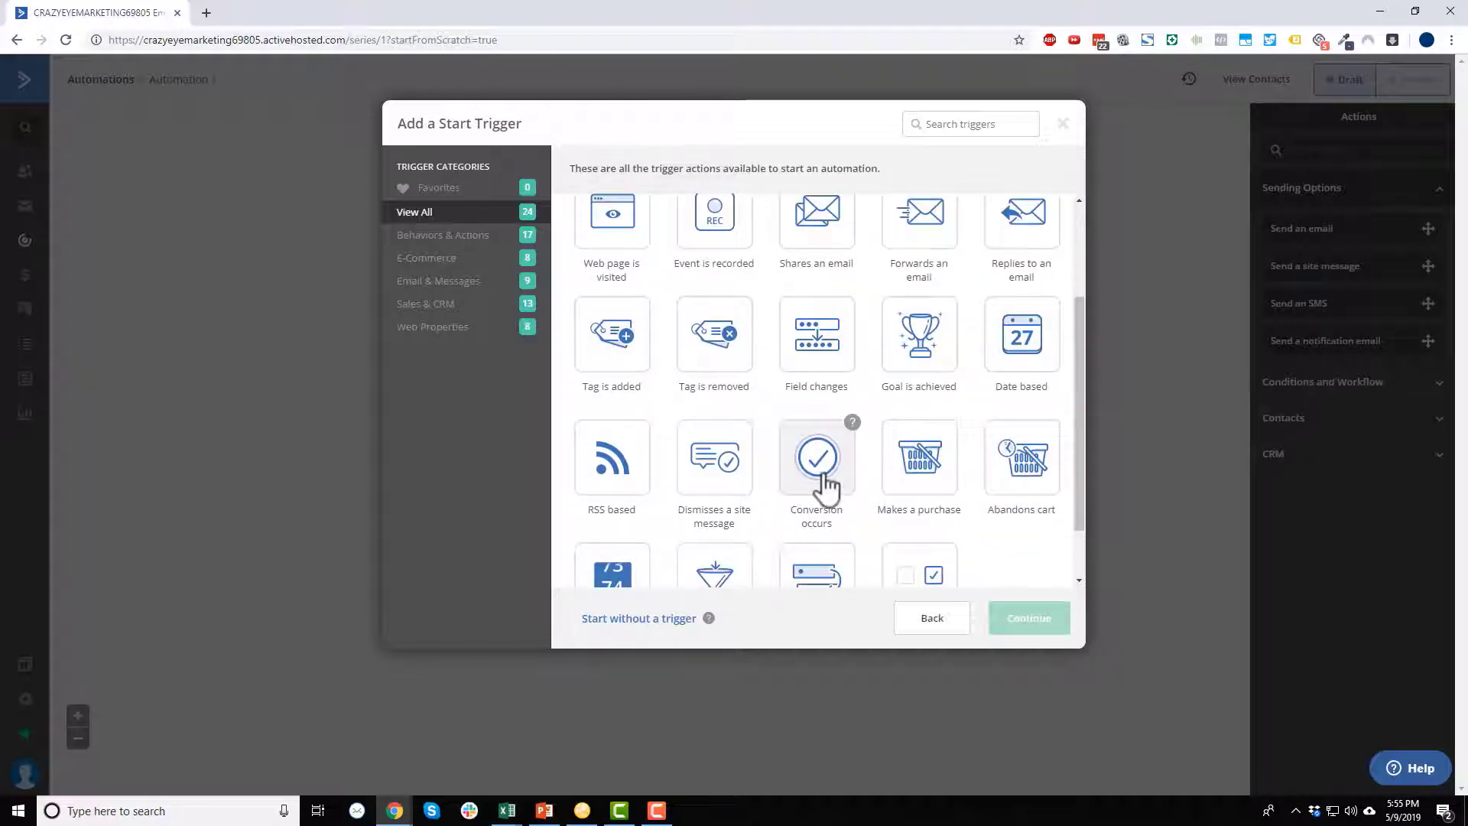
scroll(825, 489, up, 1)
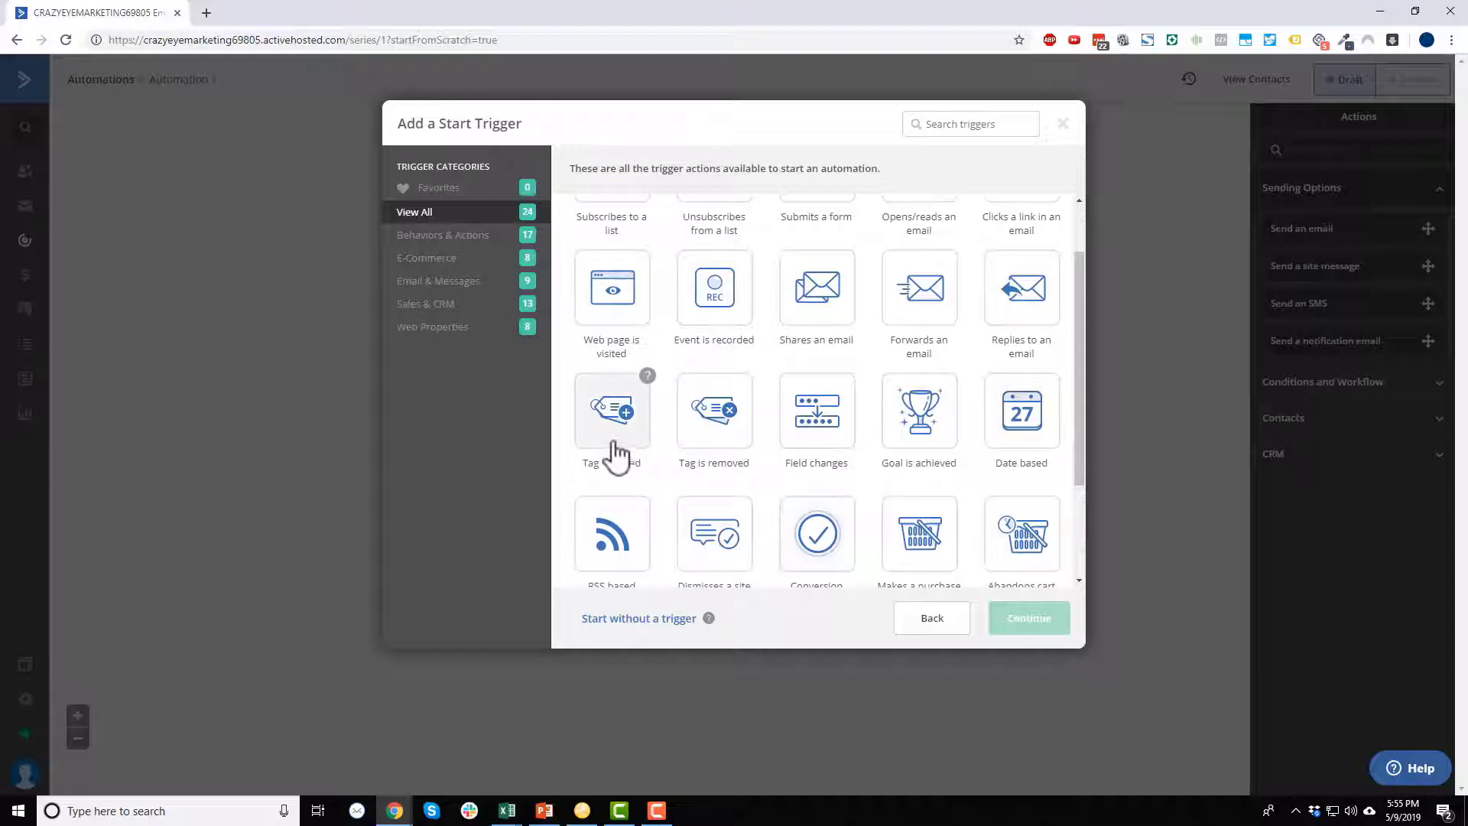
scroll(616, 458, up, 1)
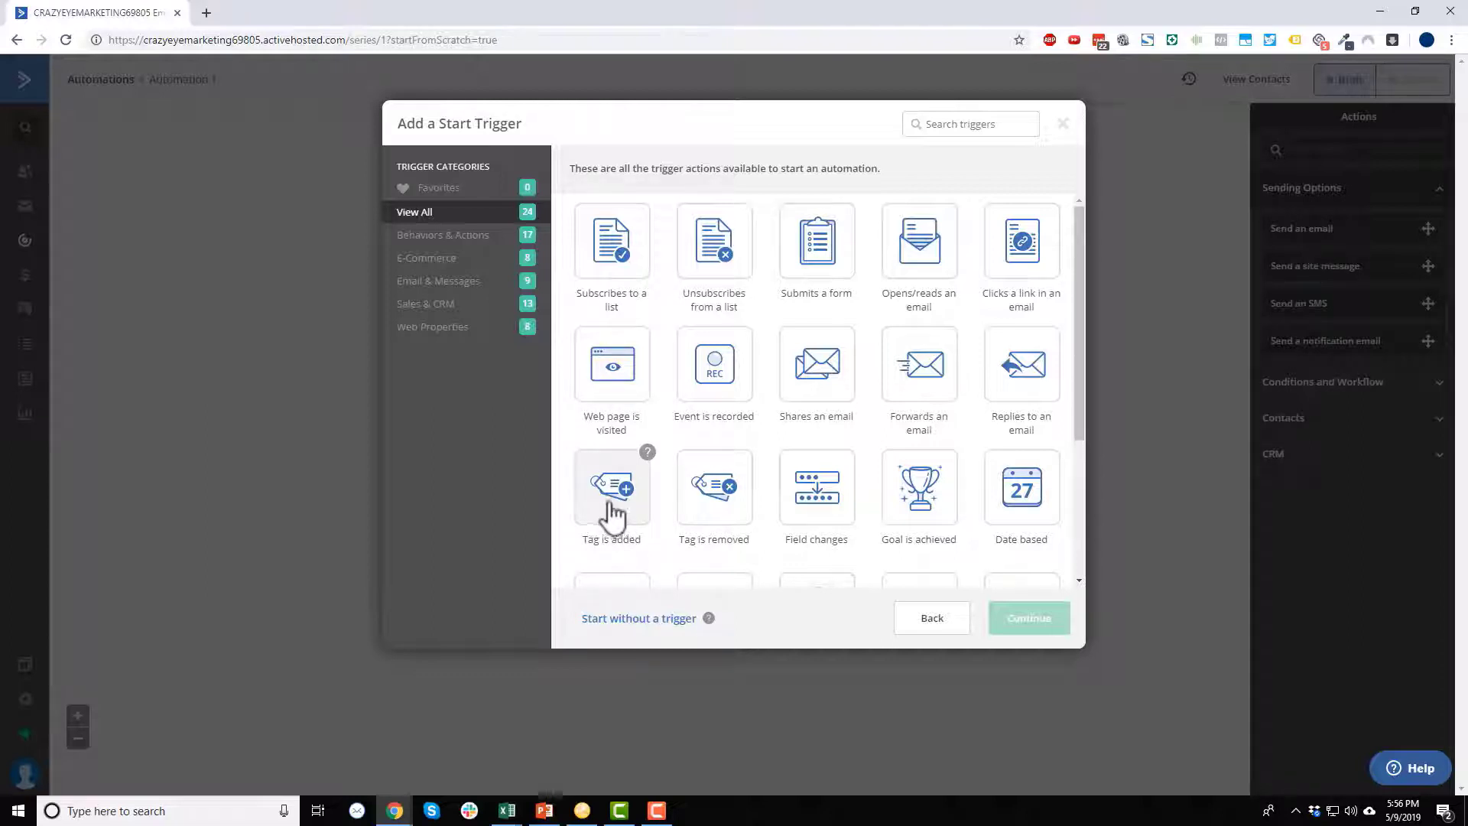
scroll(612, 517, down, 1)
scroll(638, 447, down, 2)
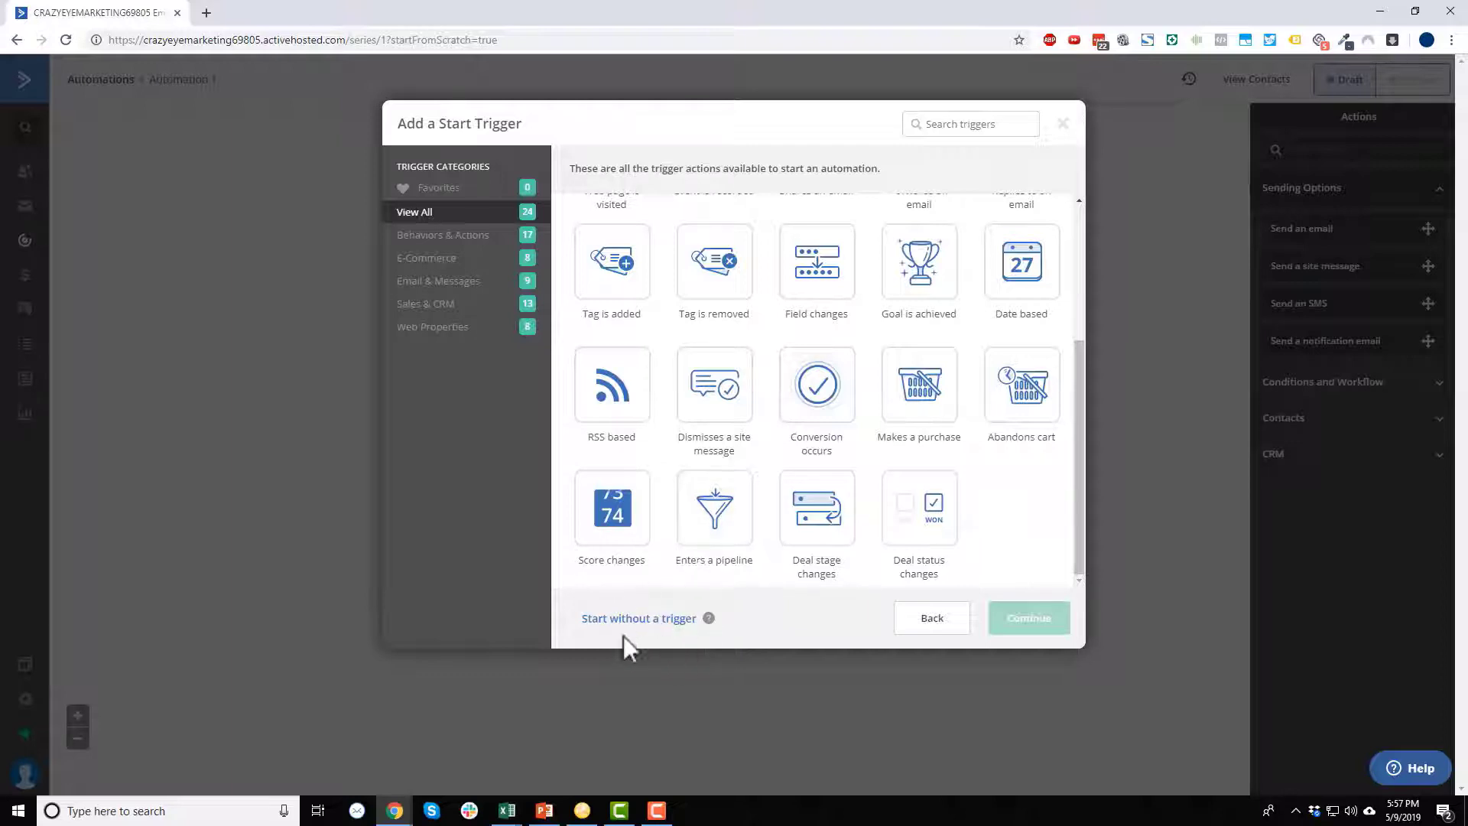
- Start the automation without a trigger and dismiss the new action dialog to reach the empty canvas
click(650, 625)
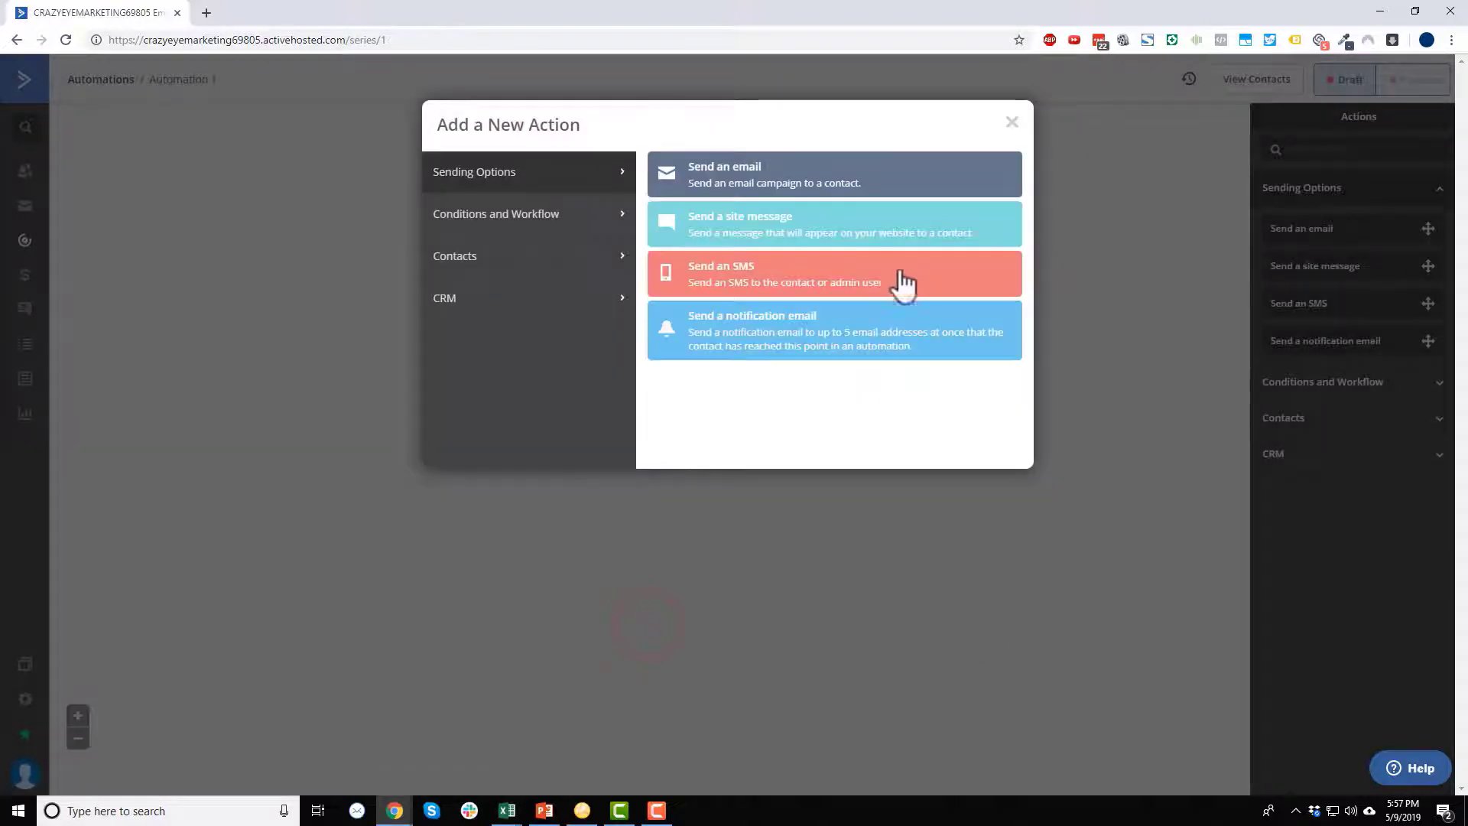
click(1012, 122)
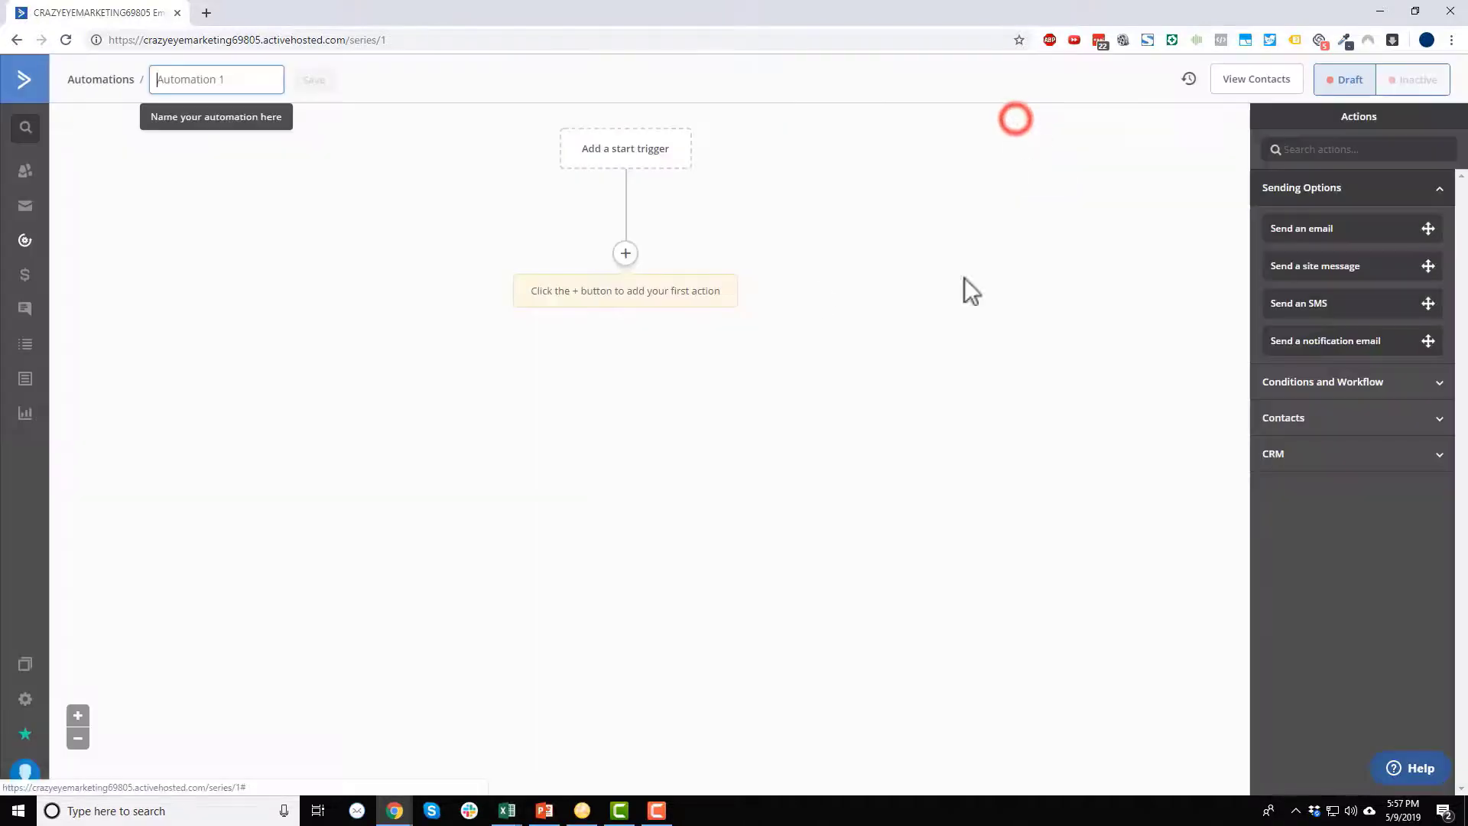
- Add a "Tag is added" start trigger for the tag Demo, running once, and dismiss the new action dialog
click(647, 152)
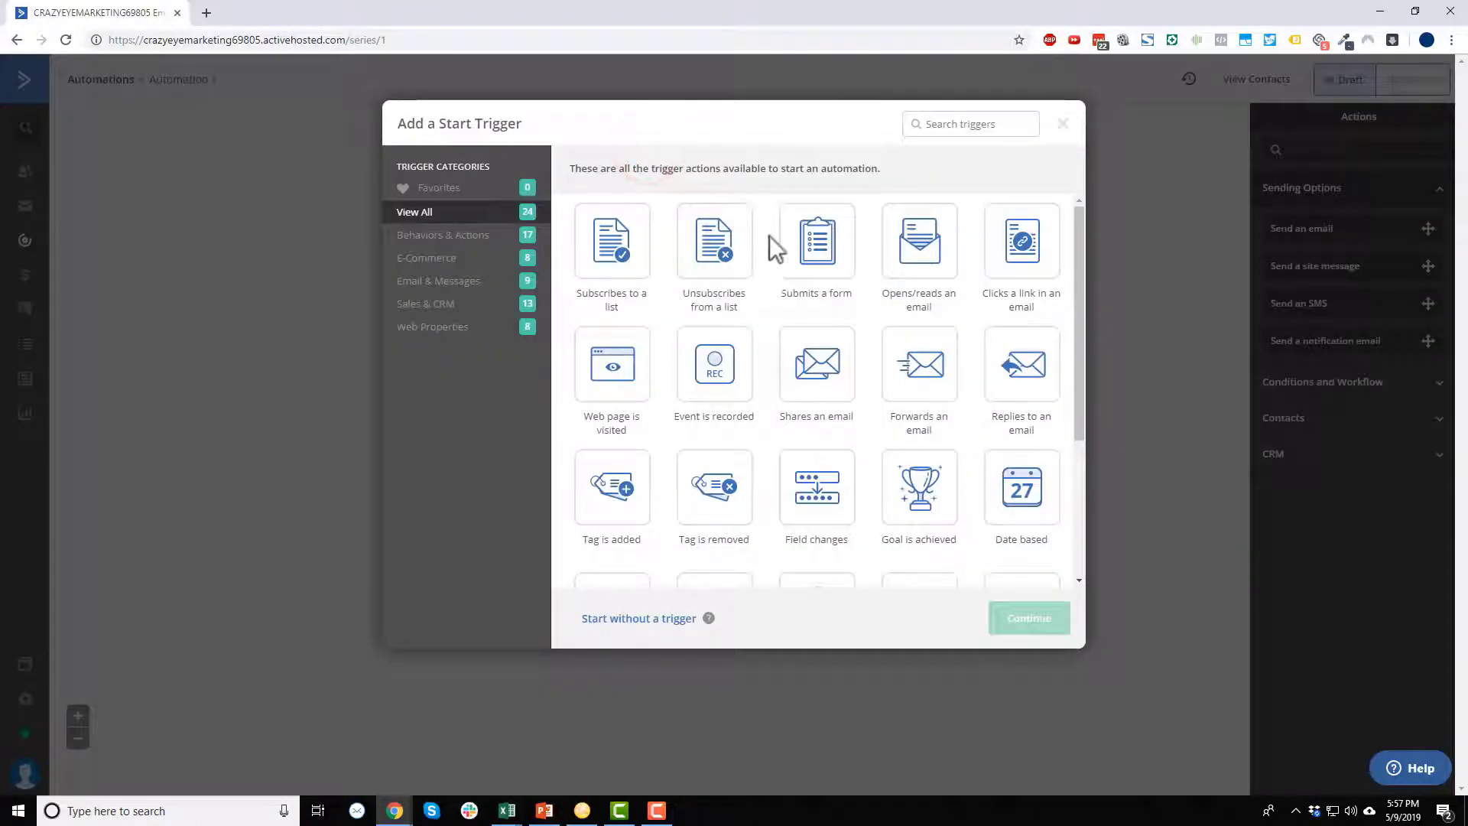
click(618, 489)
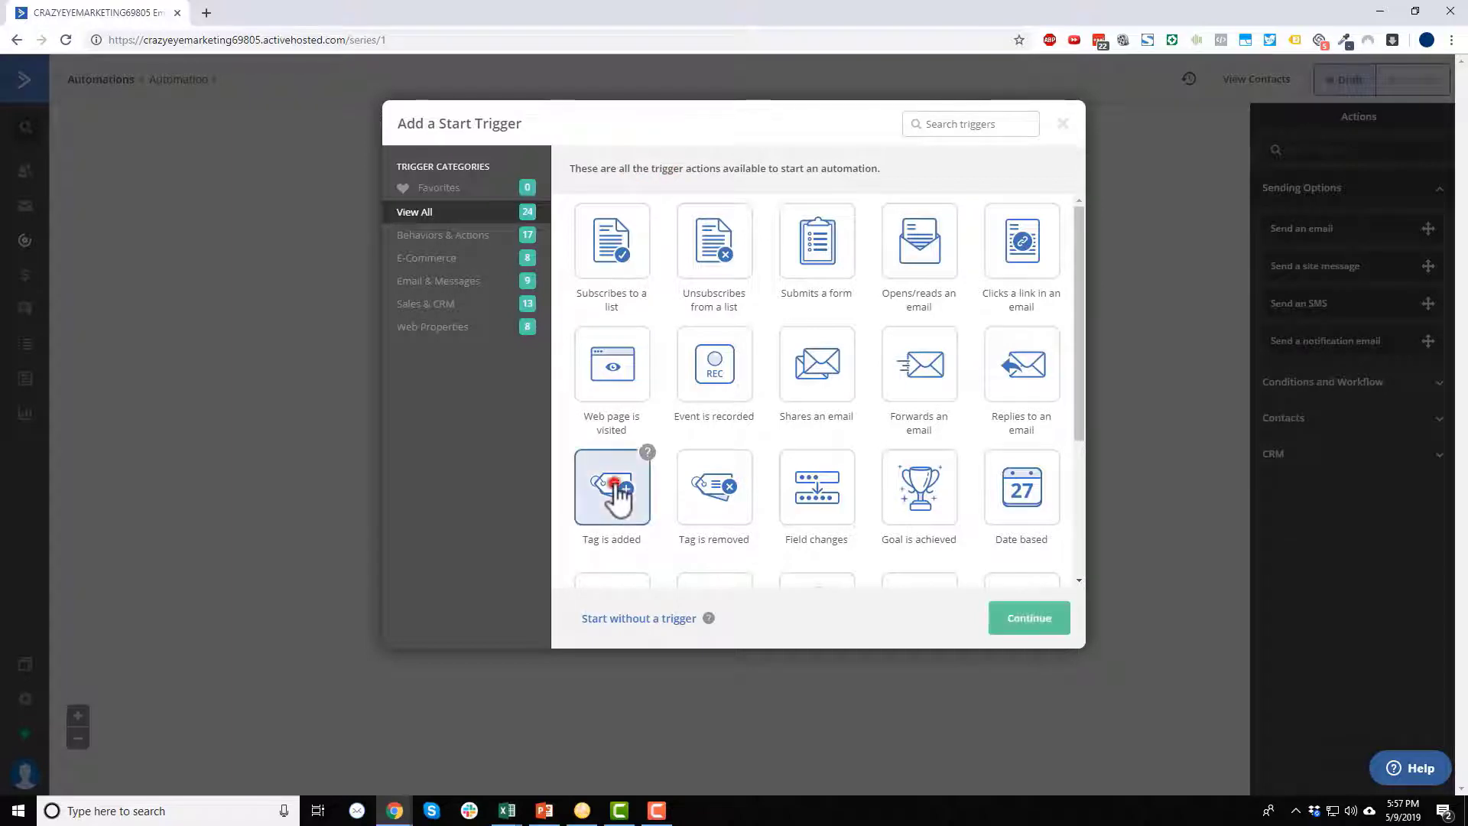
click(1052, 626)
click(534, 182)
text(Demo)
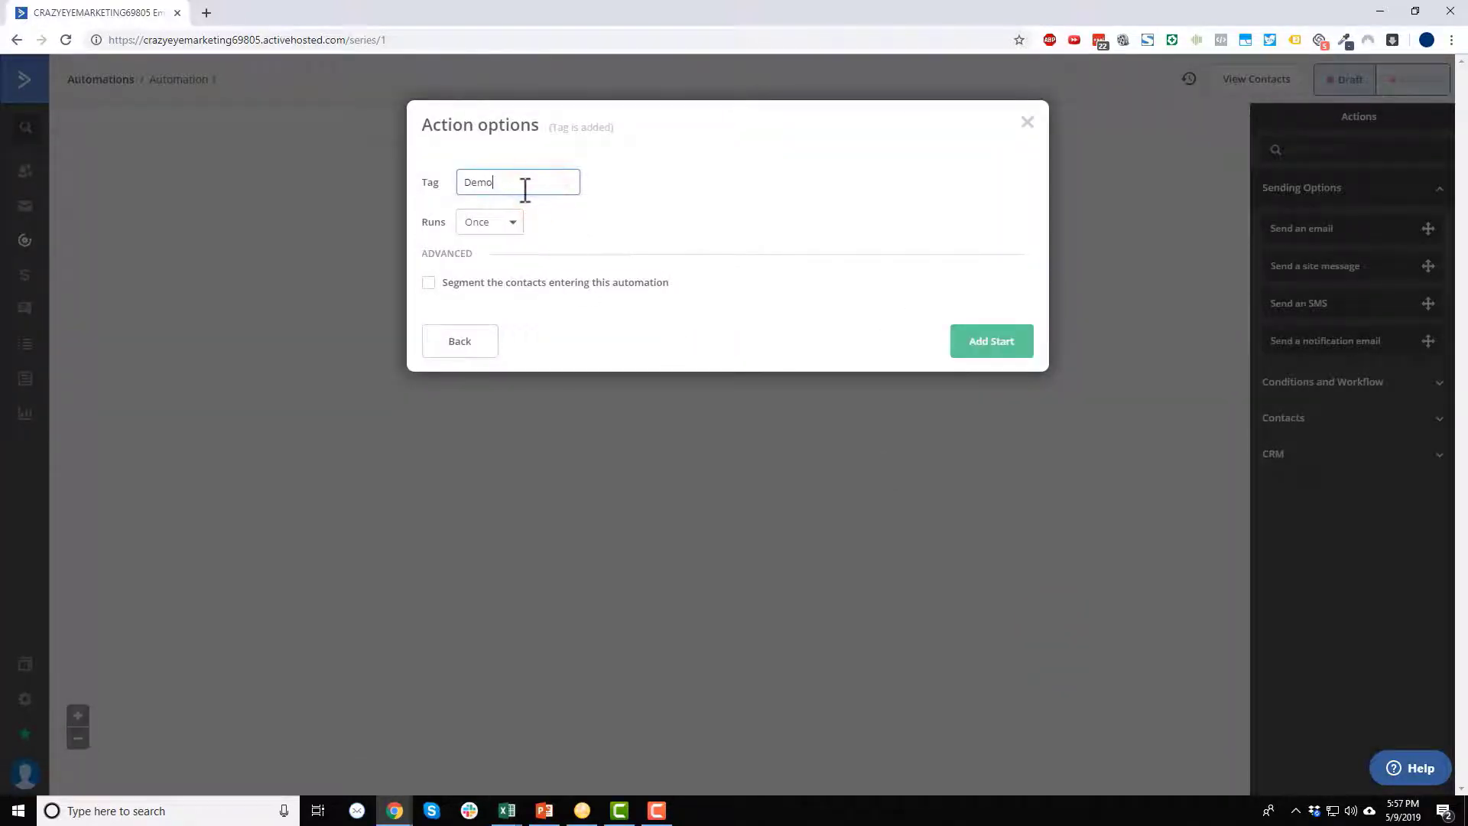
click(986, 340)
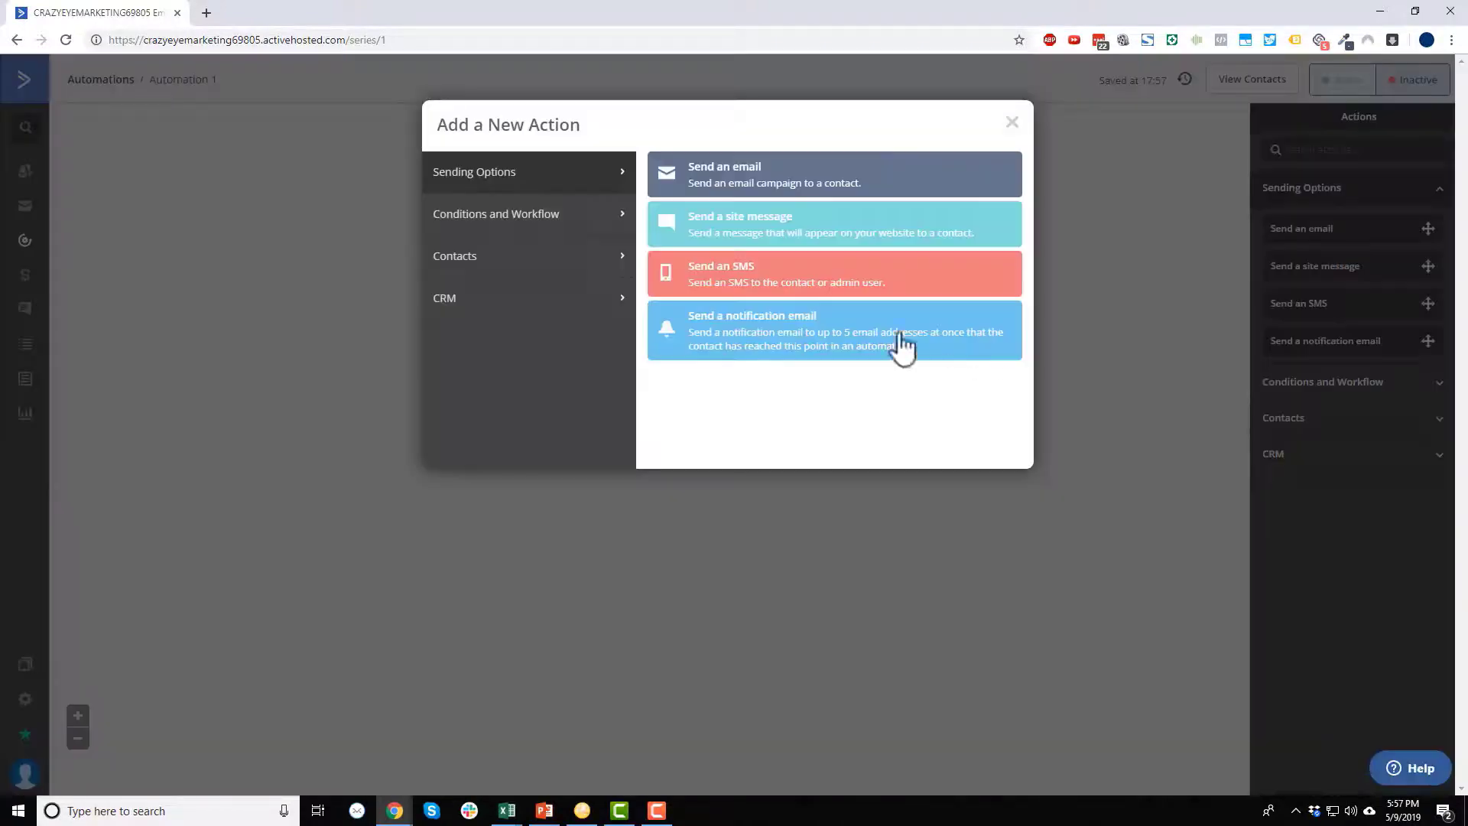
click(1012, 123)
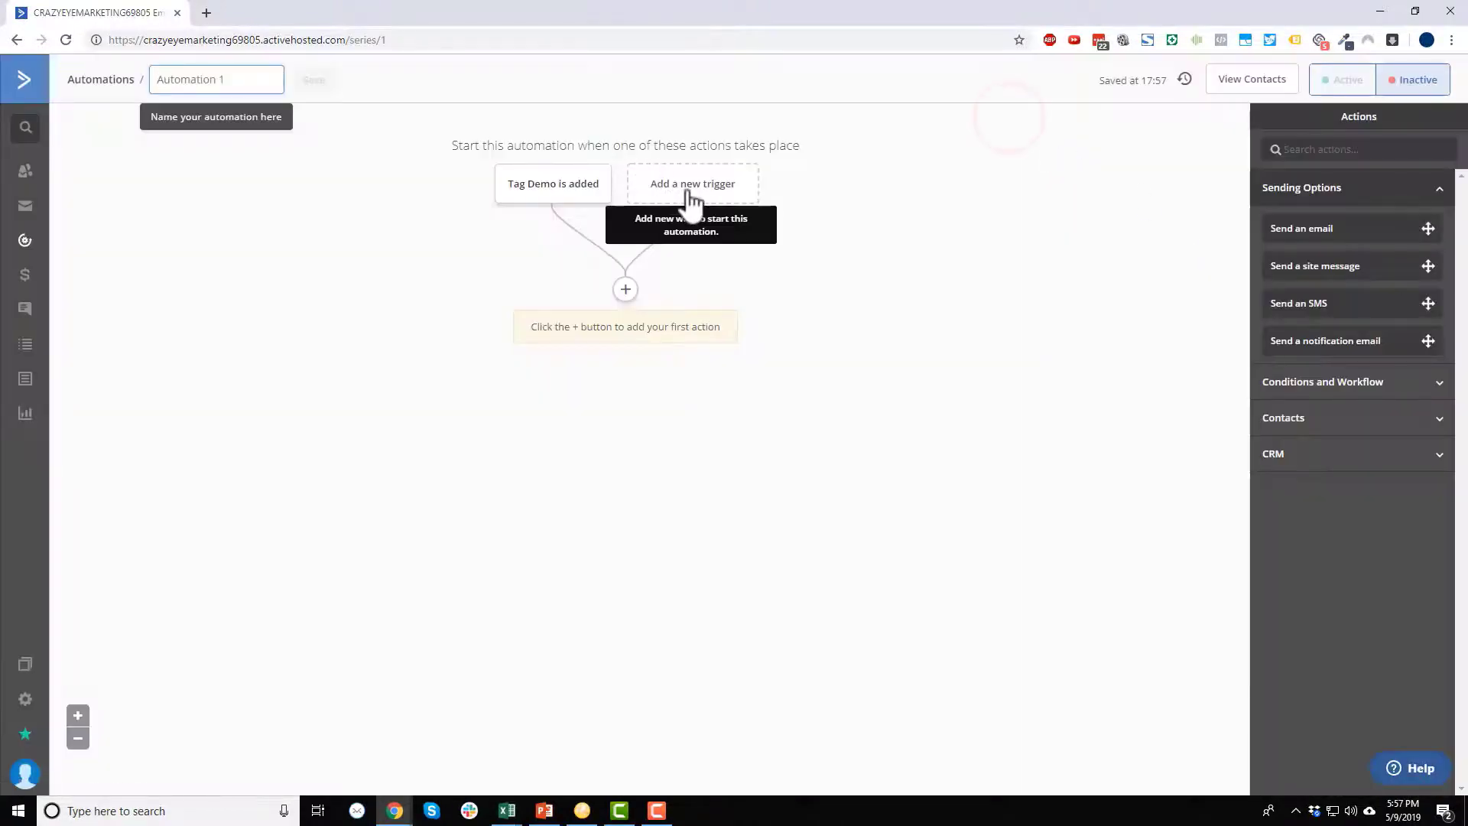
- Add a second "Tag is added" start trigger for the tag Customer, running once, without choosing an action
click(696, 201)
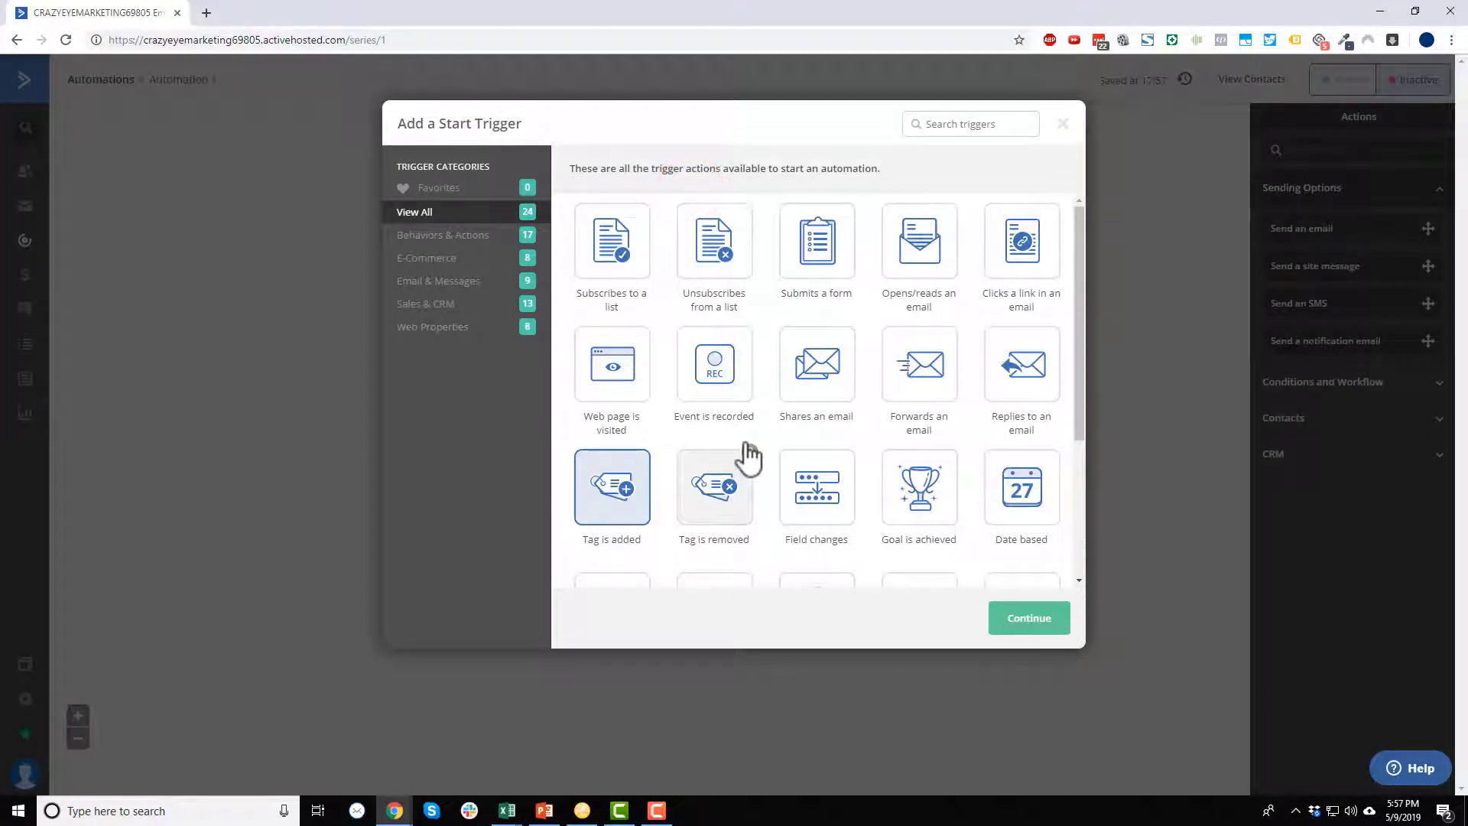
scroll(745, 443, down, 2)
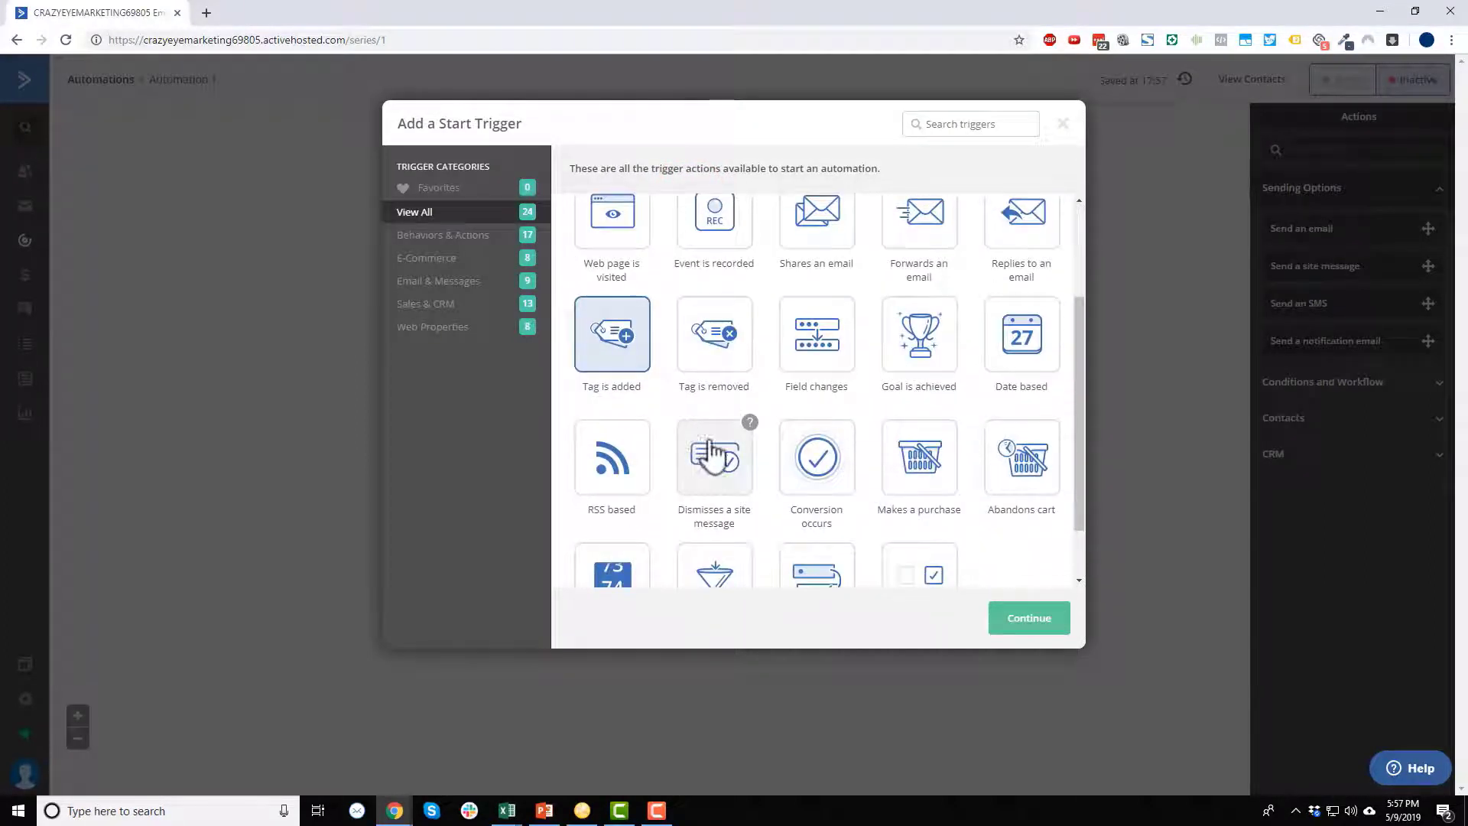
click(620, 356)
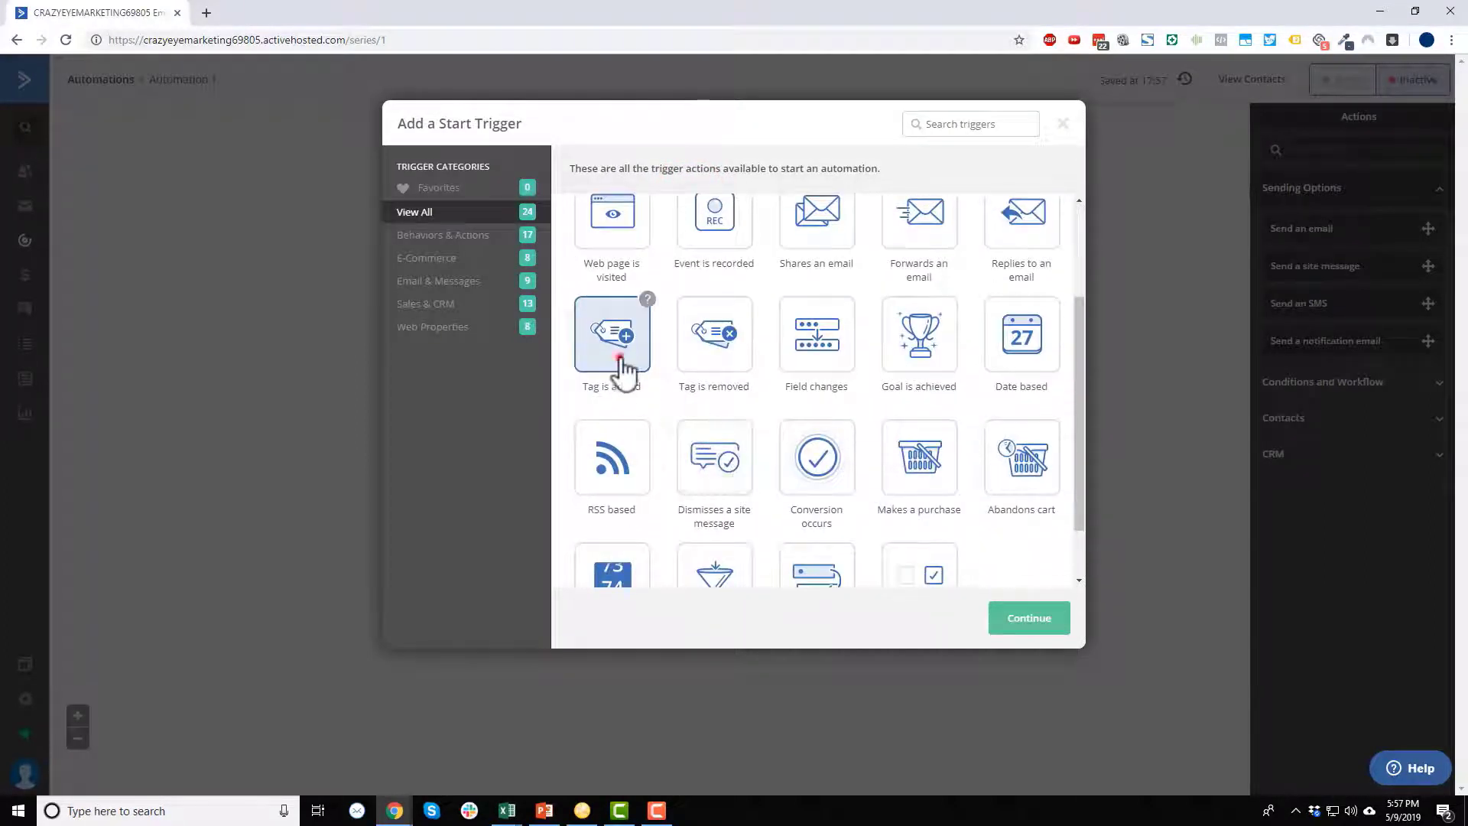
click(1042, 620)
click(542, 185)
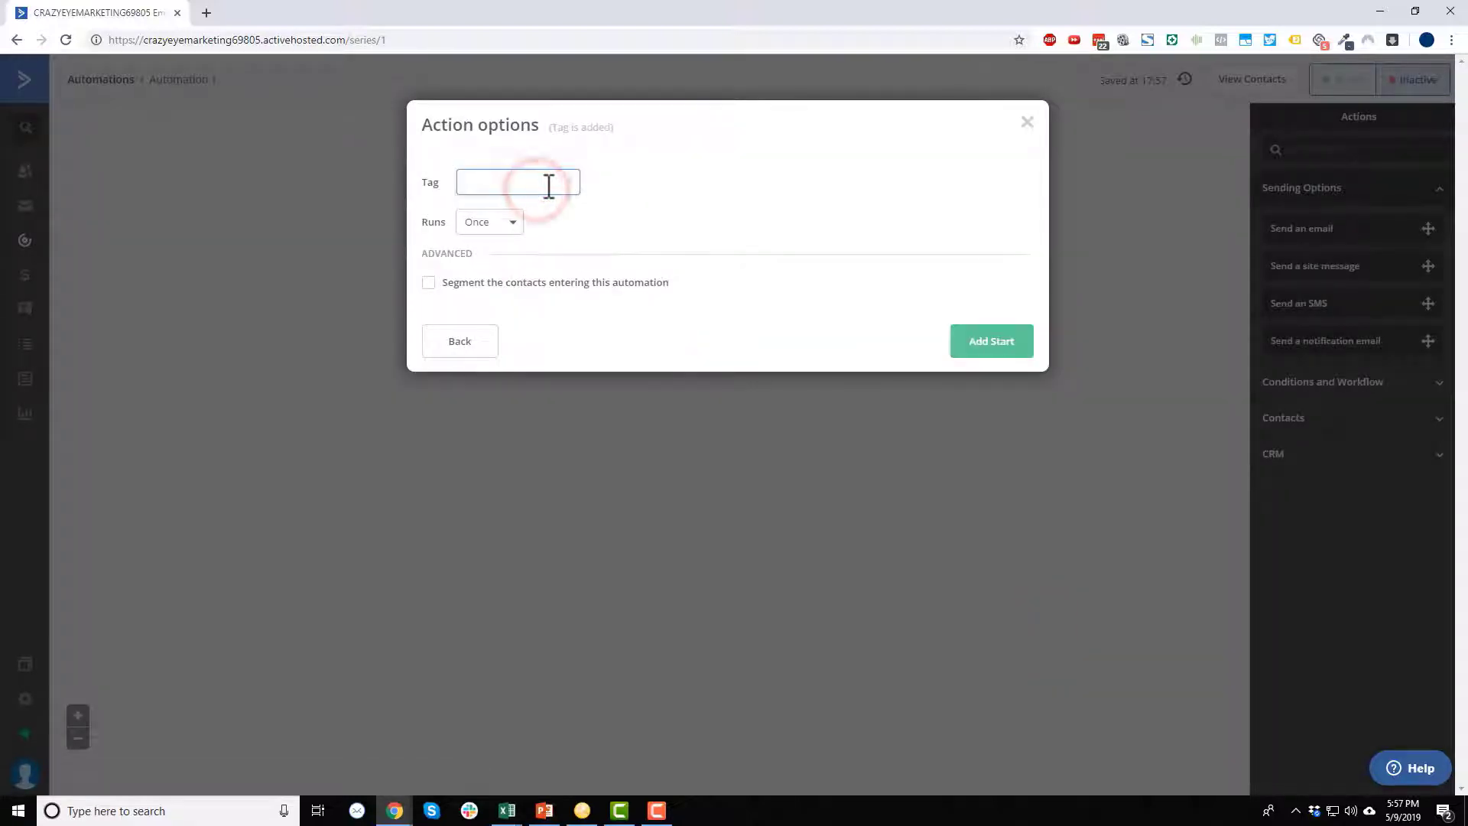
text(Customer)
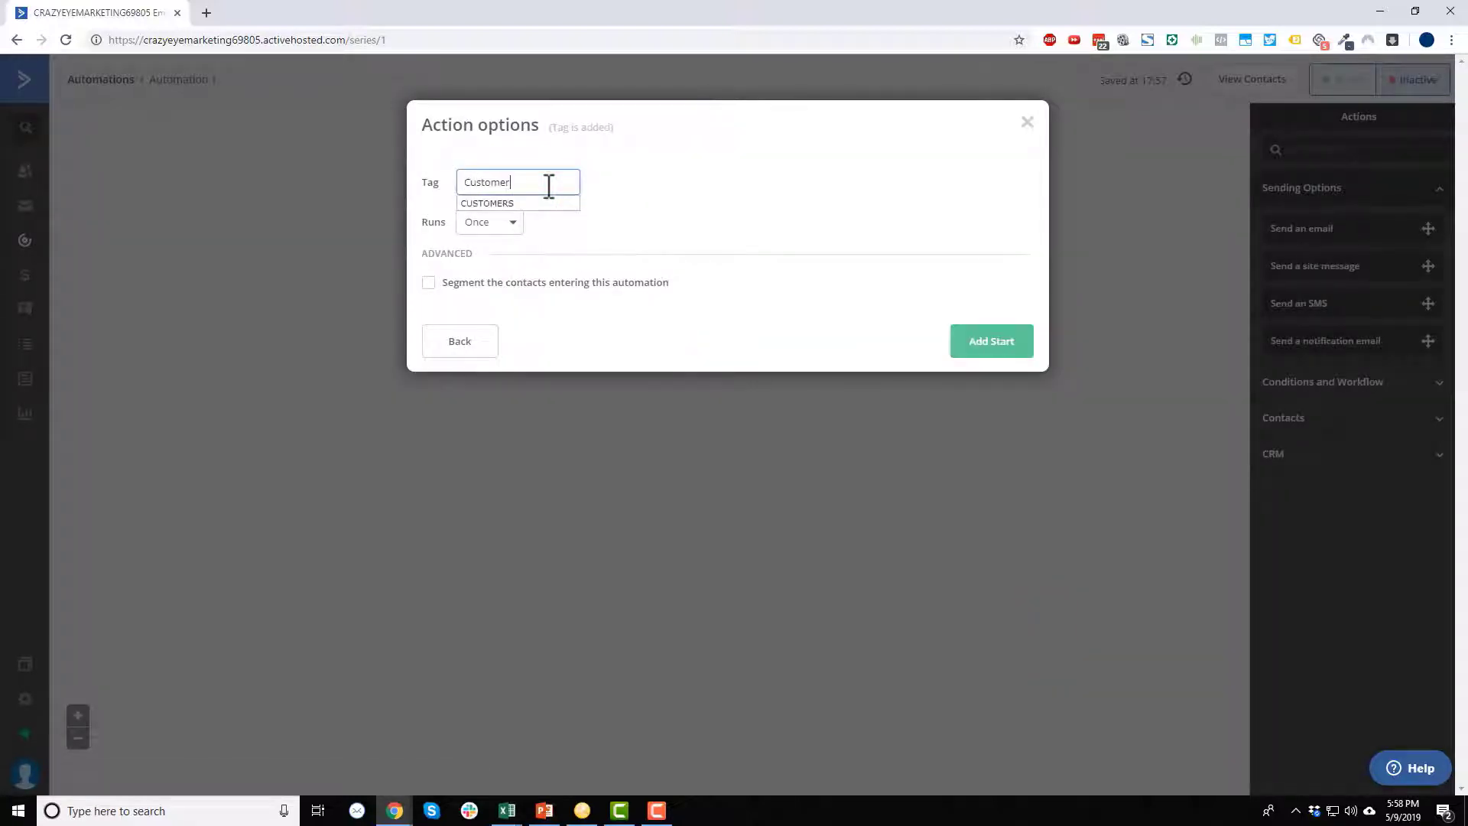
click(965, 347)
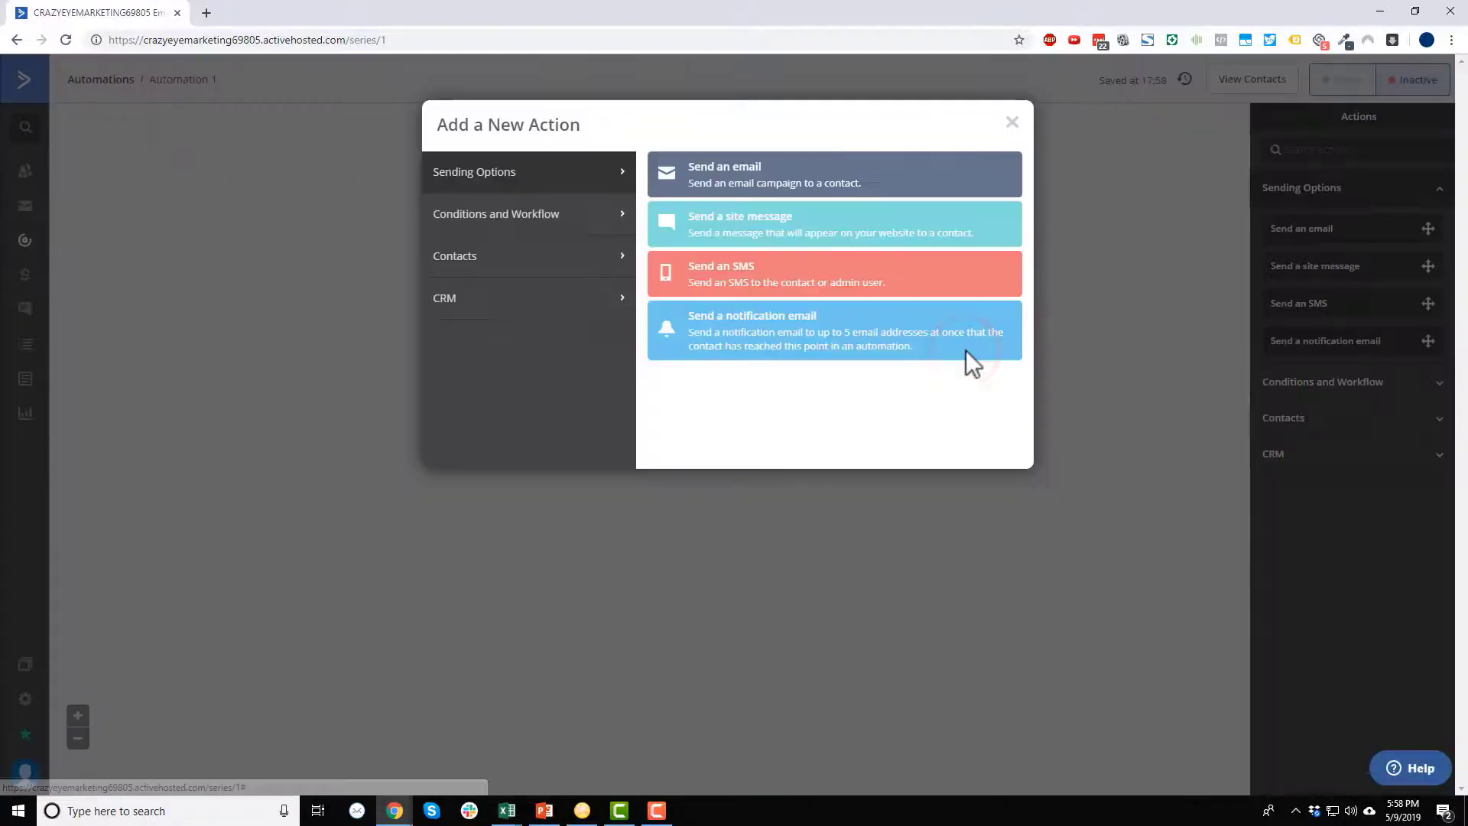
click(1011, 122)
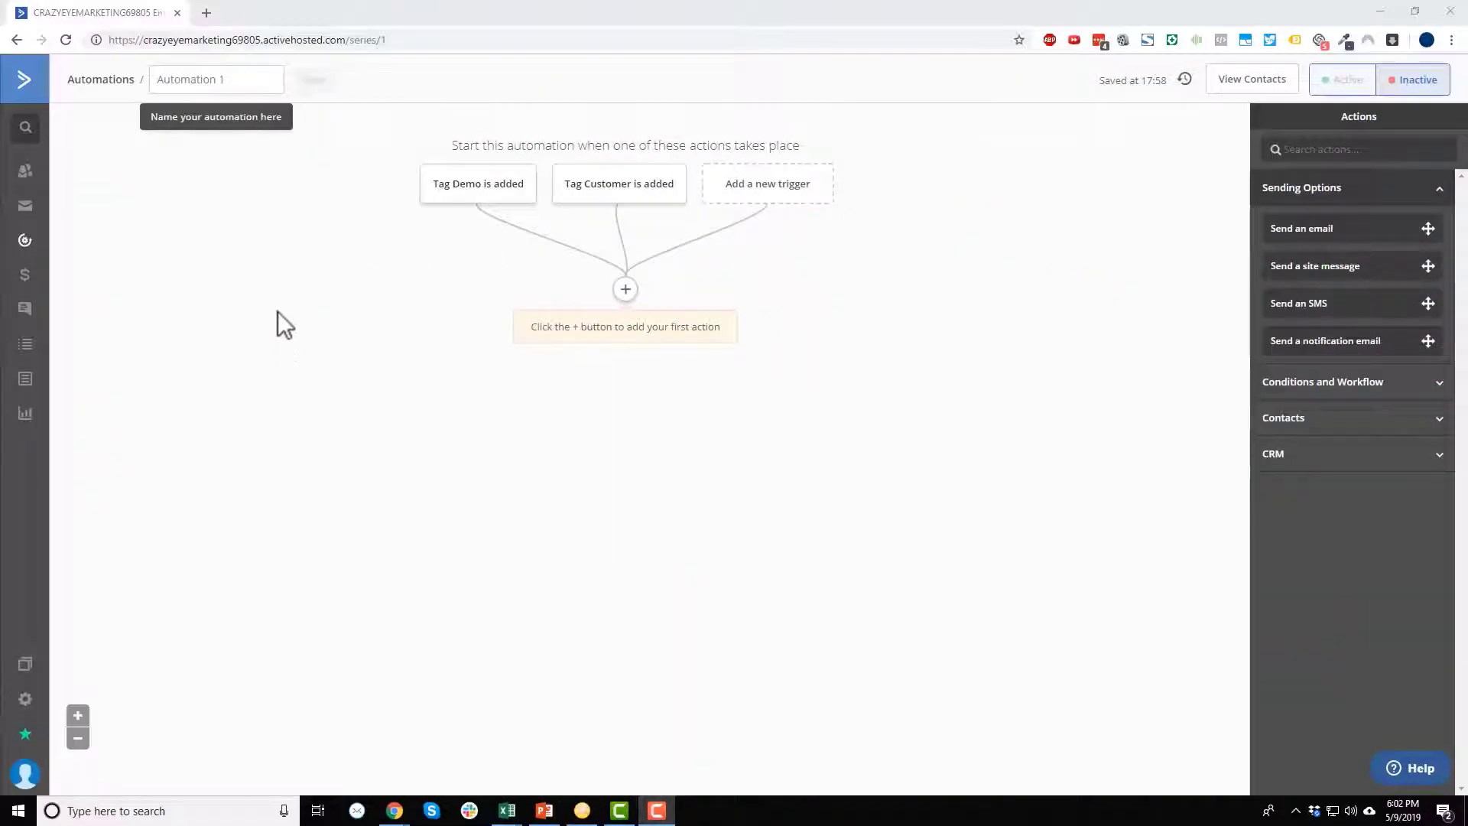
- Rename the automation as "Tag: Demo"
click(156, 121)
click(214, 80)
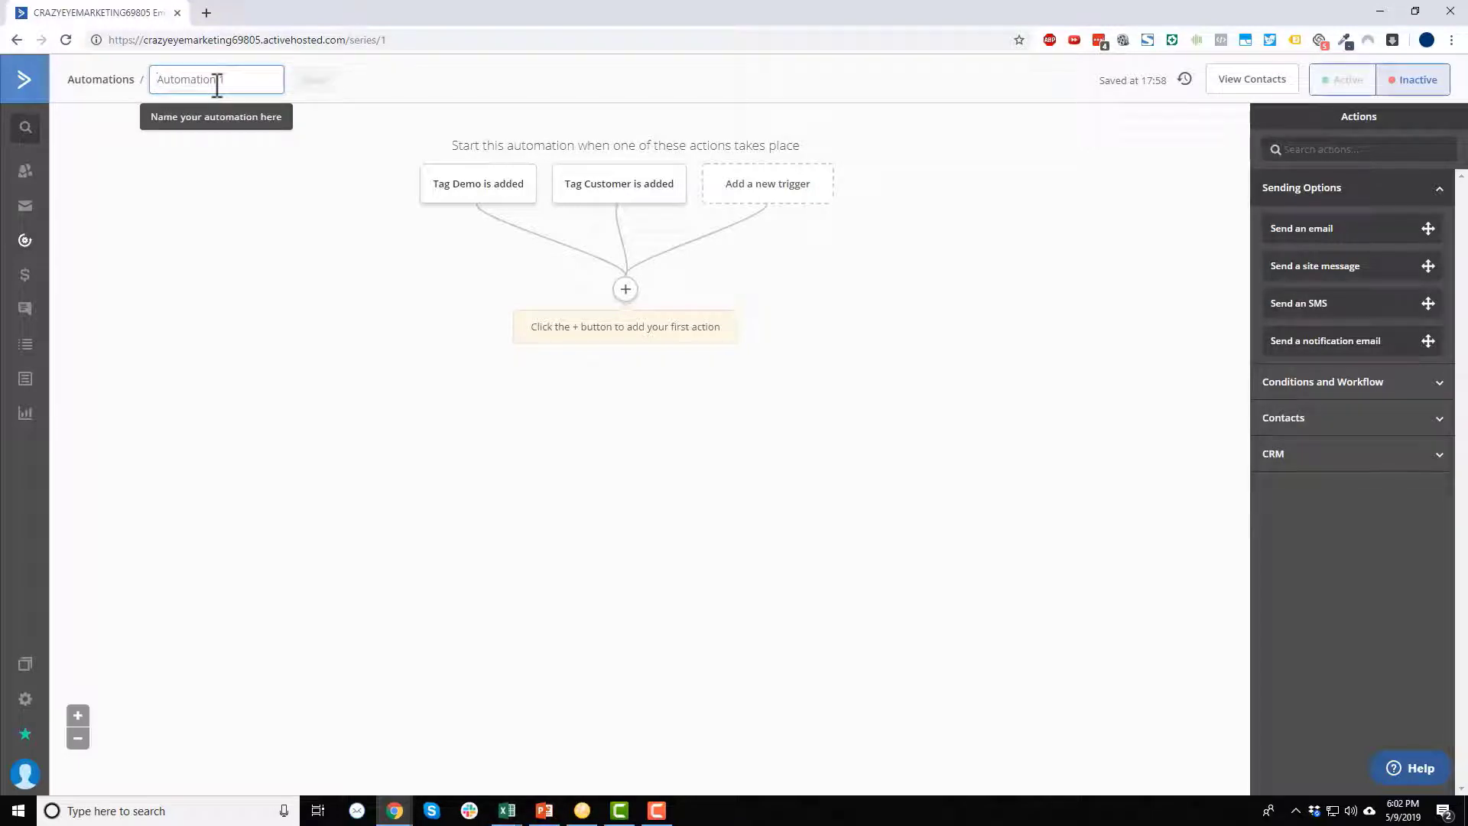
mouse_move(450, 195)
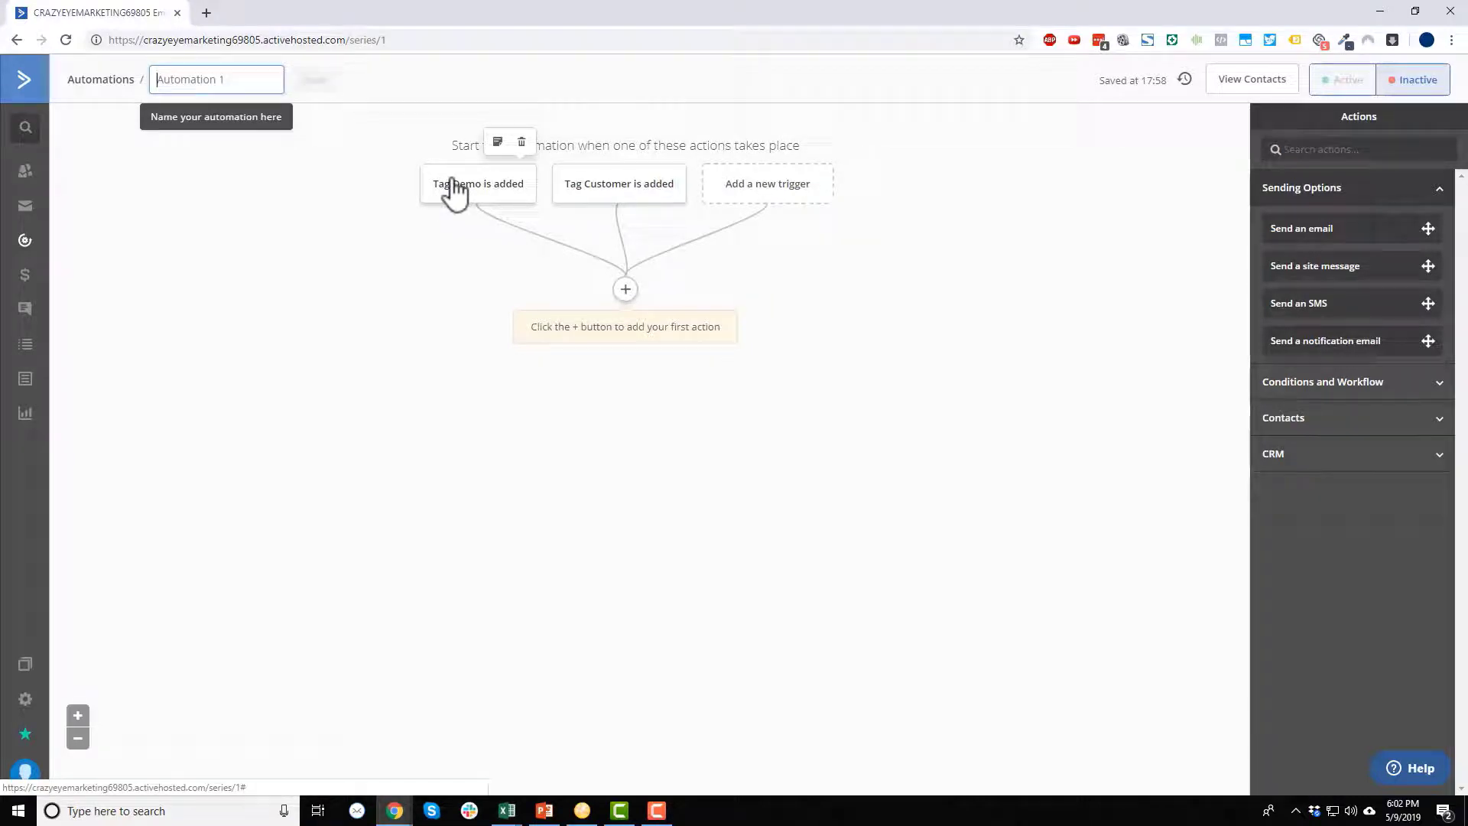
click(204, 84)
text(T)
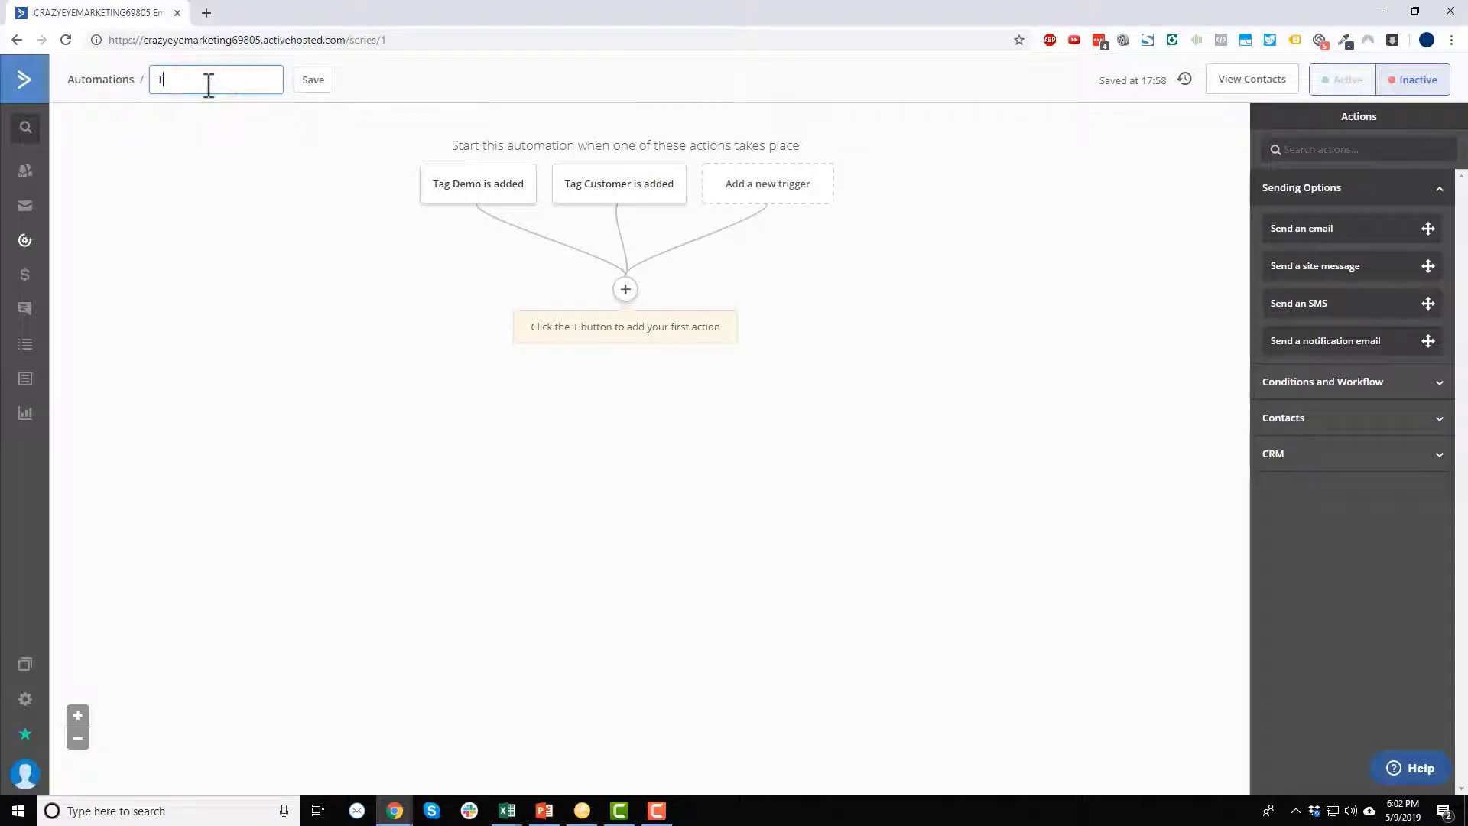
text(ag: Demo)
key(Return)
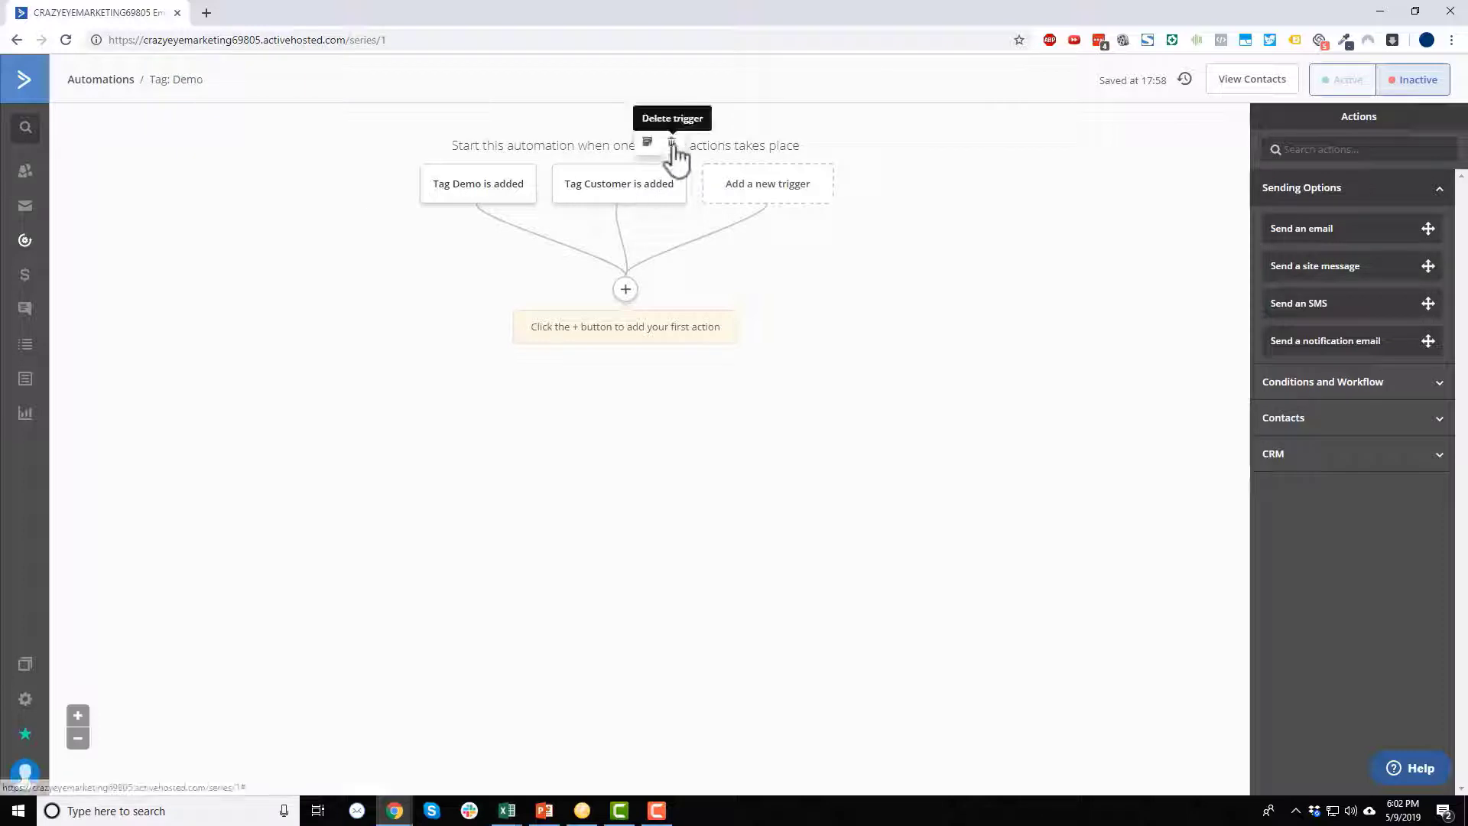
- Delete the "Tag Customer is added" start trigger and confirm its removal
click(672, 142)
click(815, 128)
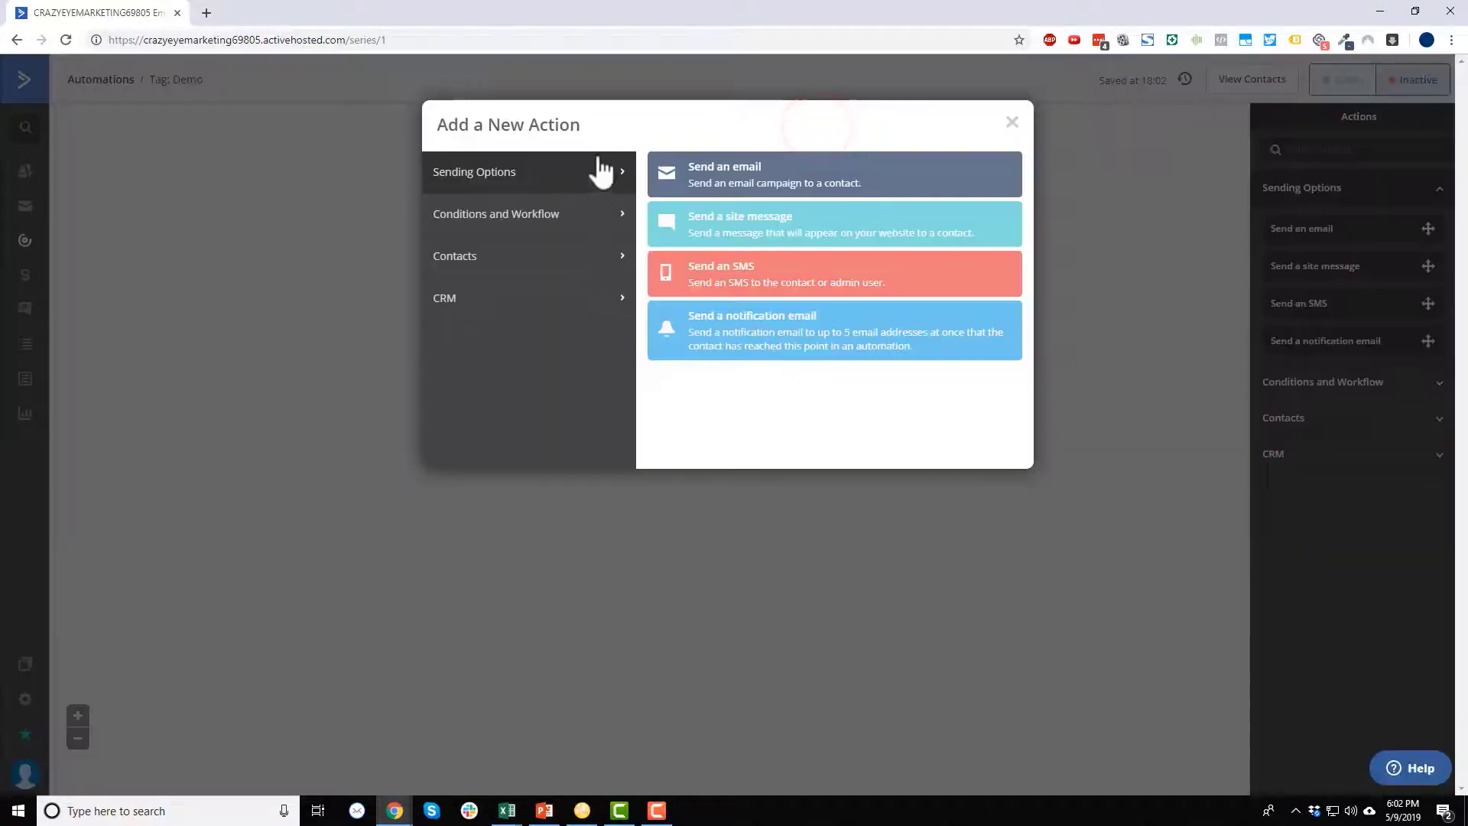
- Dismiss the new action dialog and look through the automation's available action categories, from Conditions and Workflow to Sending Options
click(1012, 124)
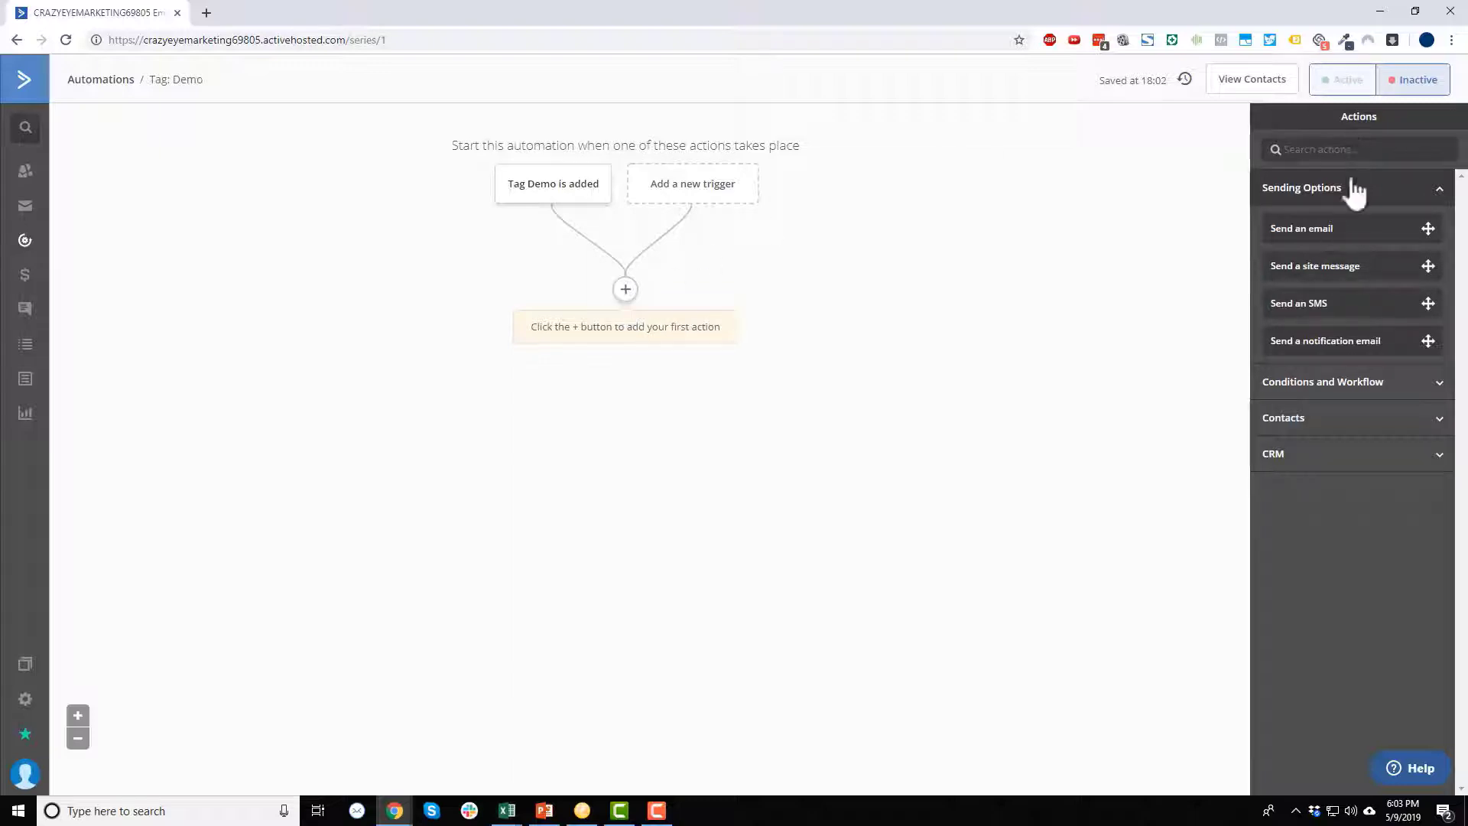
click(1401, 382)
click(1375, 644)
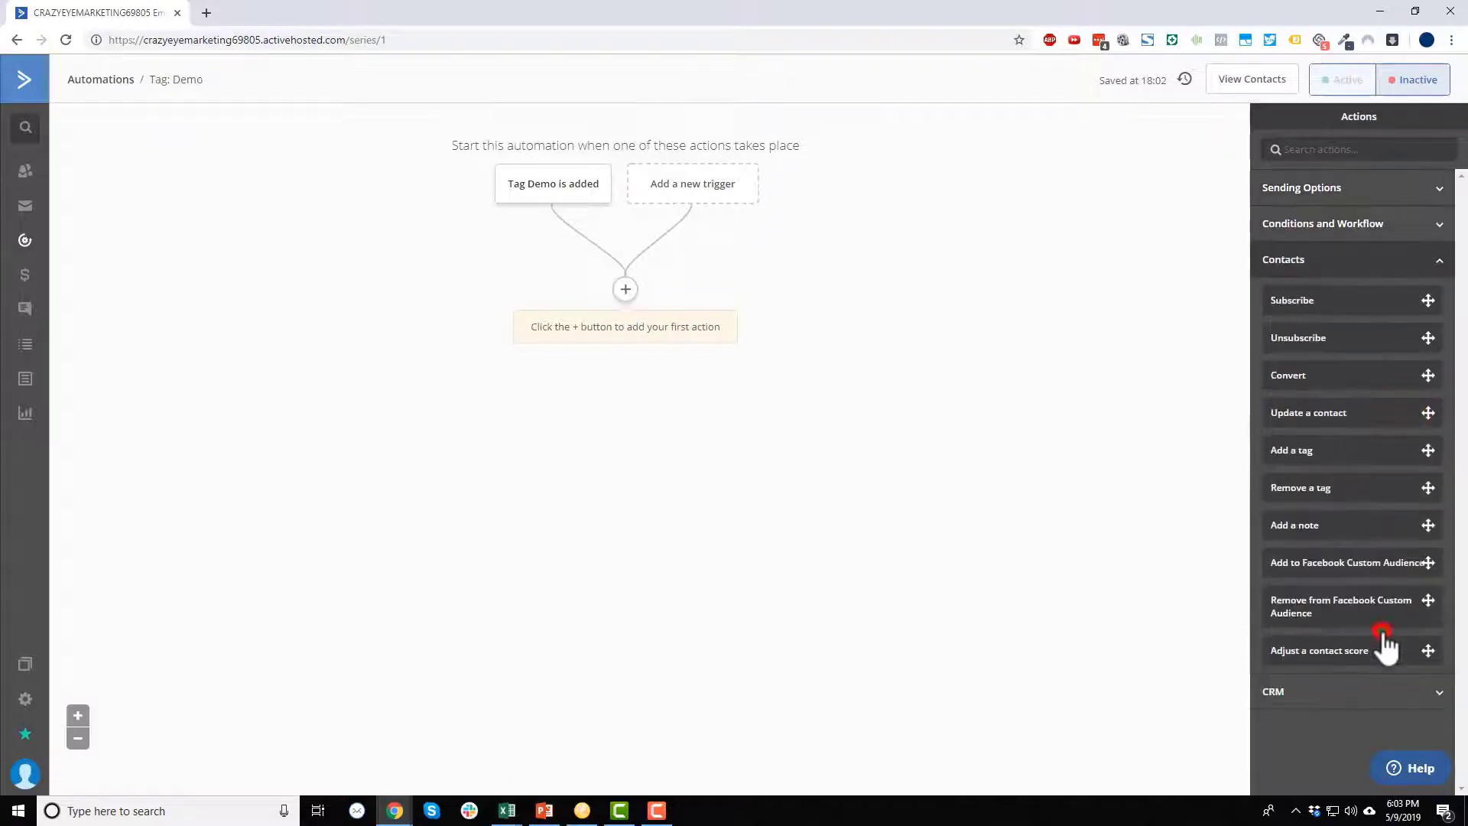
click(1376, 692)
click(1398, 187)
drag(1427, 228, 1373, 210)
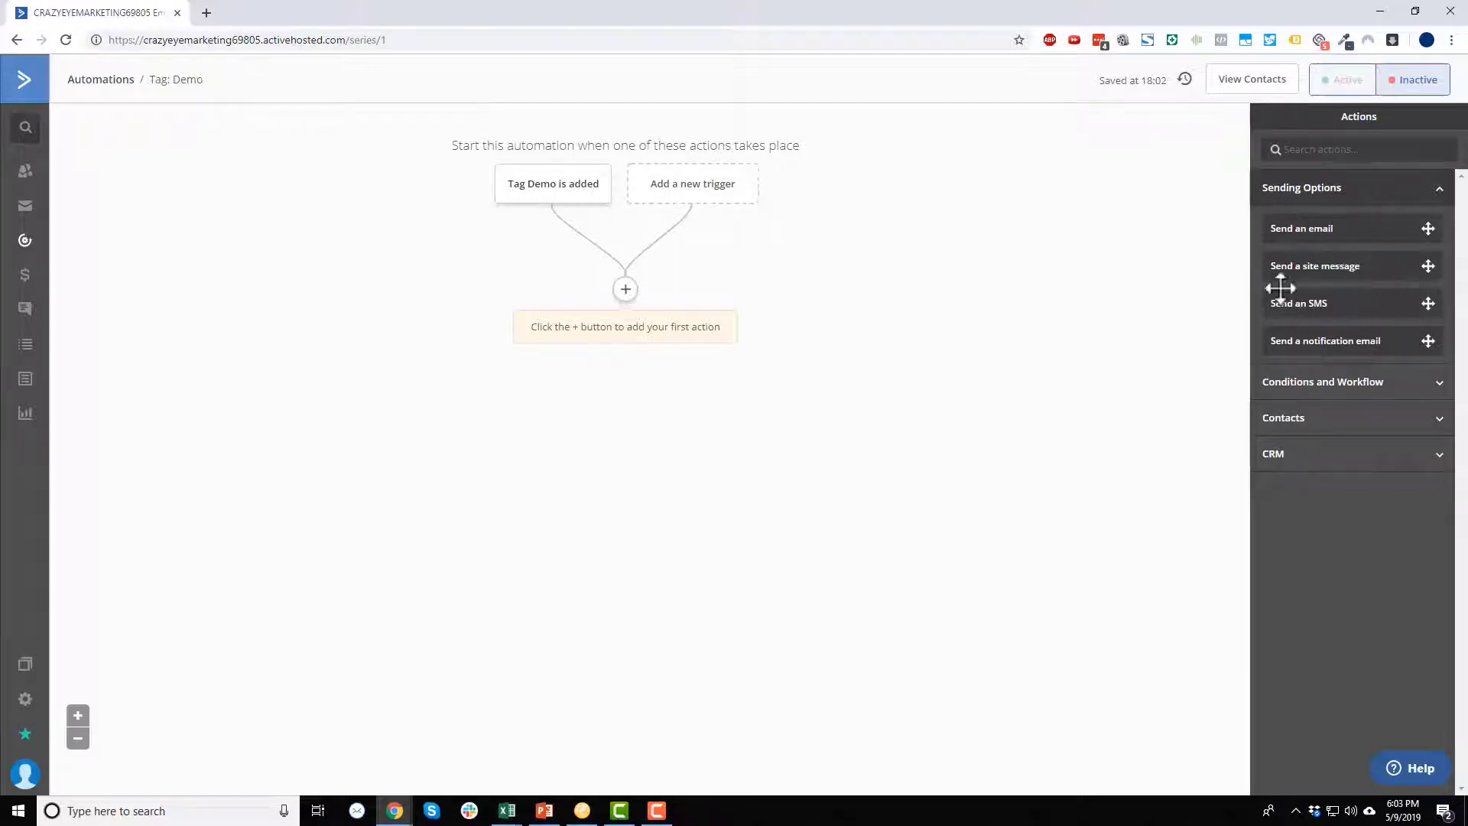
- Review the Conditions and Workflow, Contacts, and CRM actions available for the automation's first action, ending on Send an email
click(625, 289)
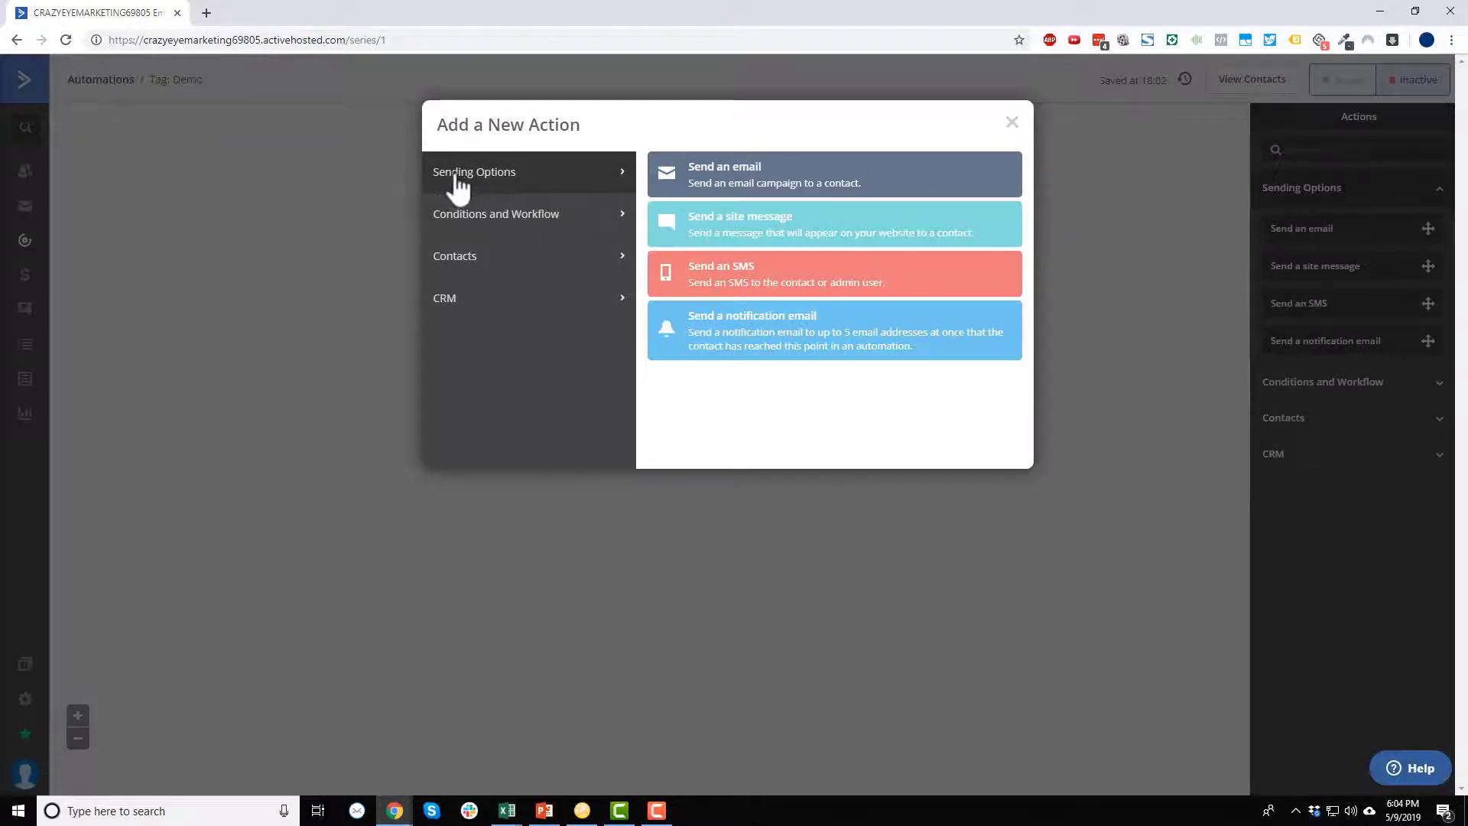
click(517, 220)
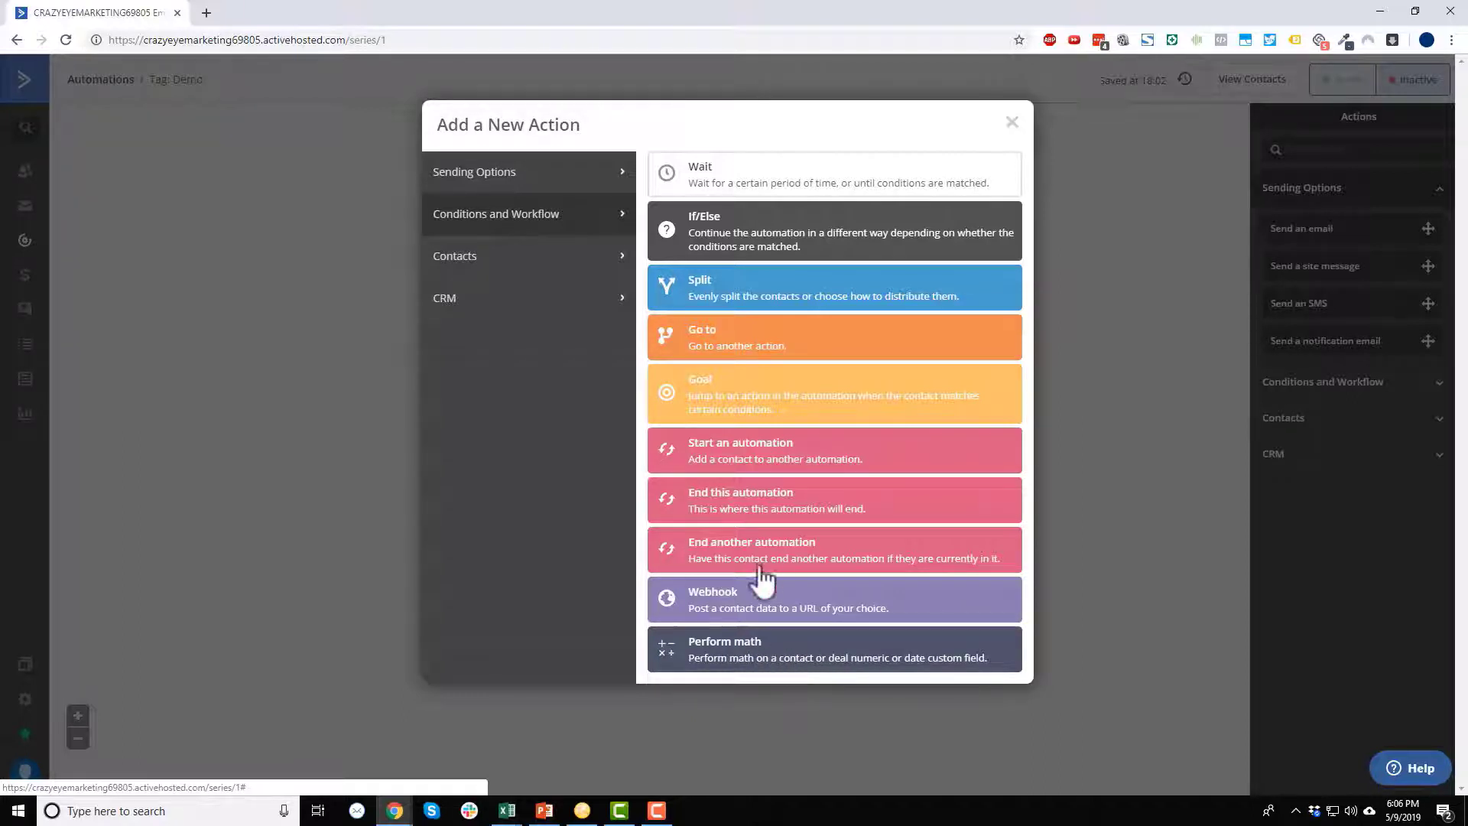
click(543, 263)
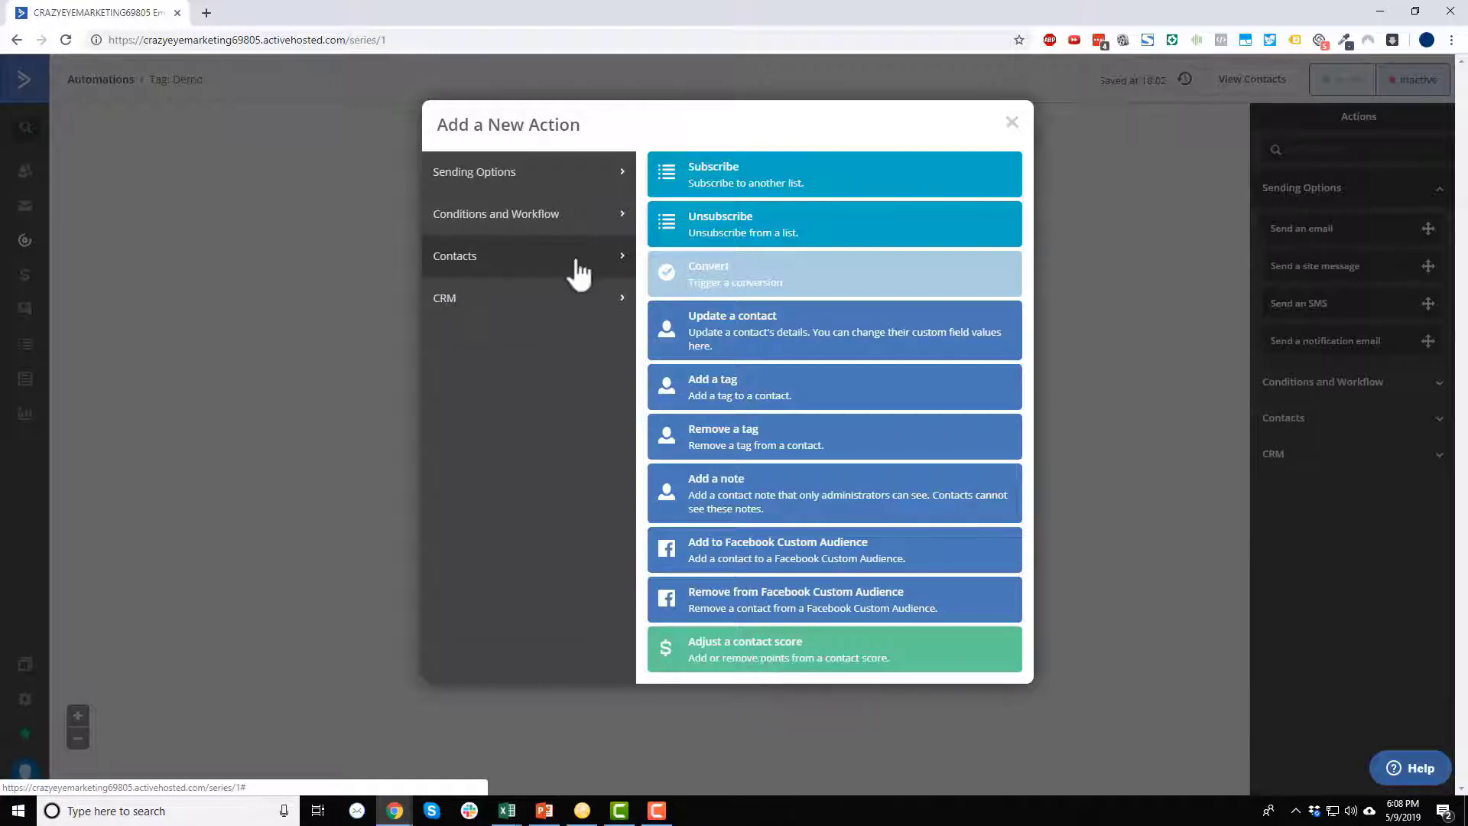
click(573, 230)
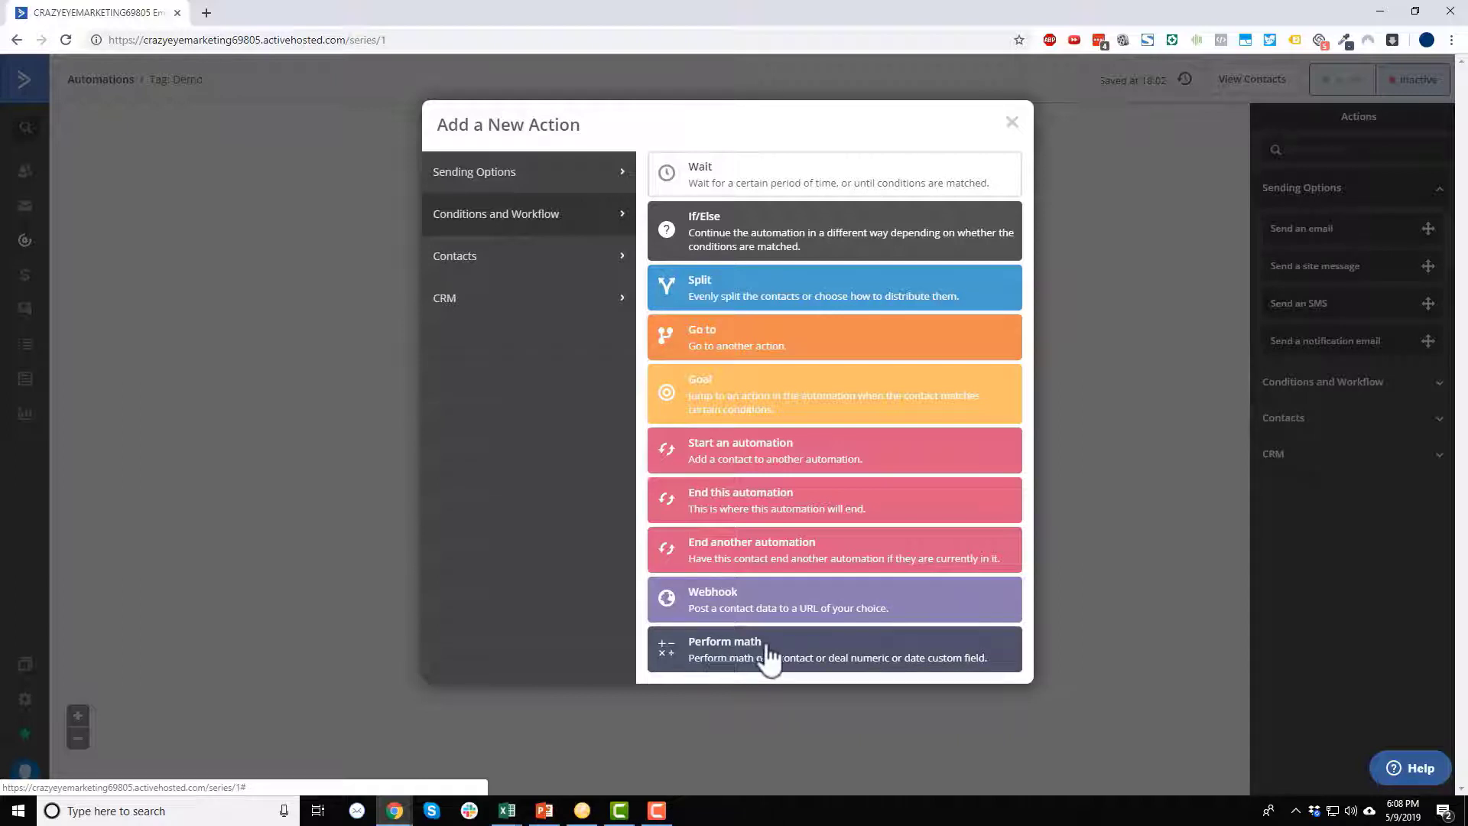
click(527, 266)
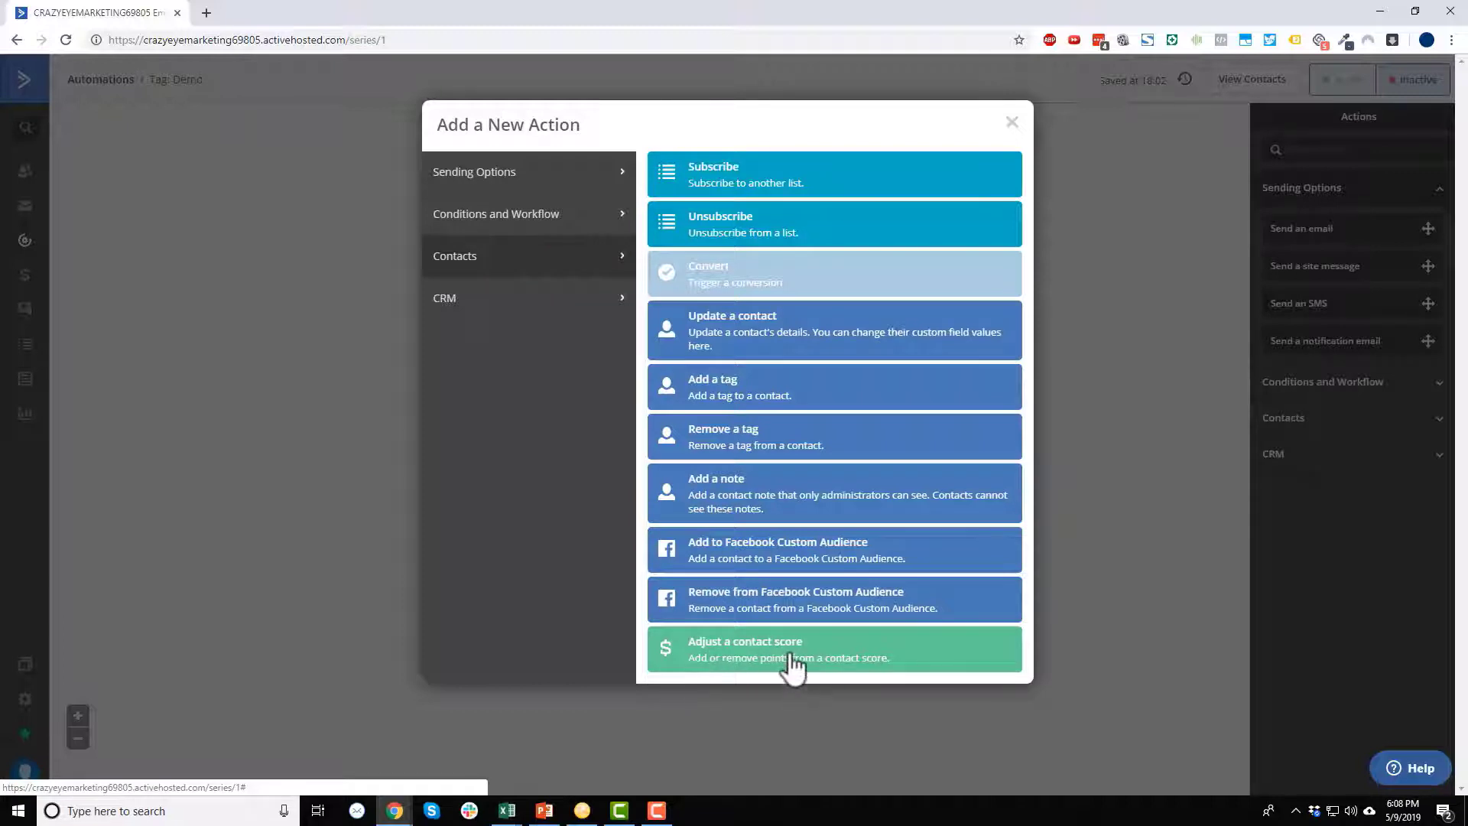
click(556, 302)
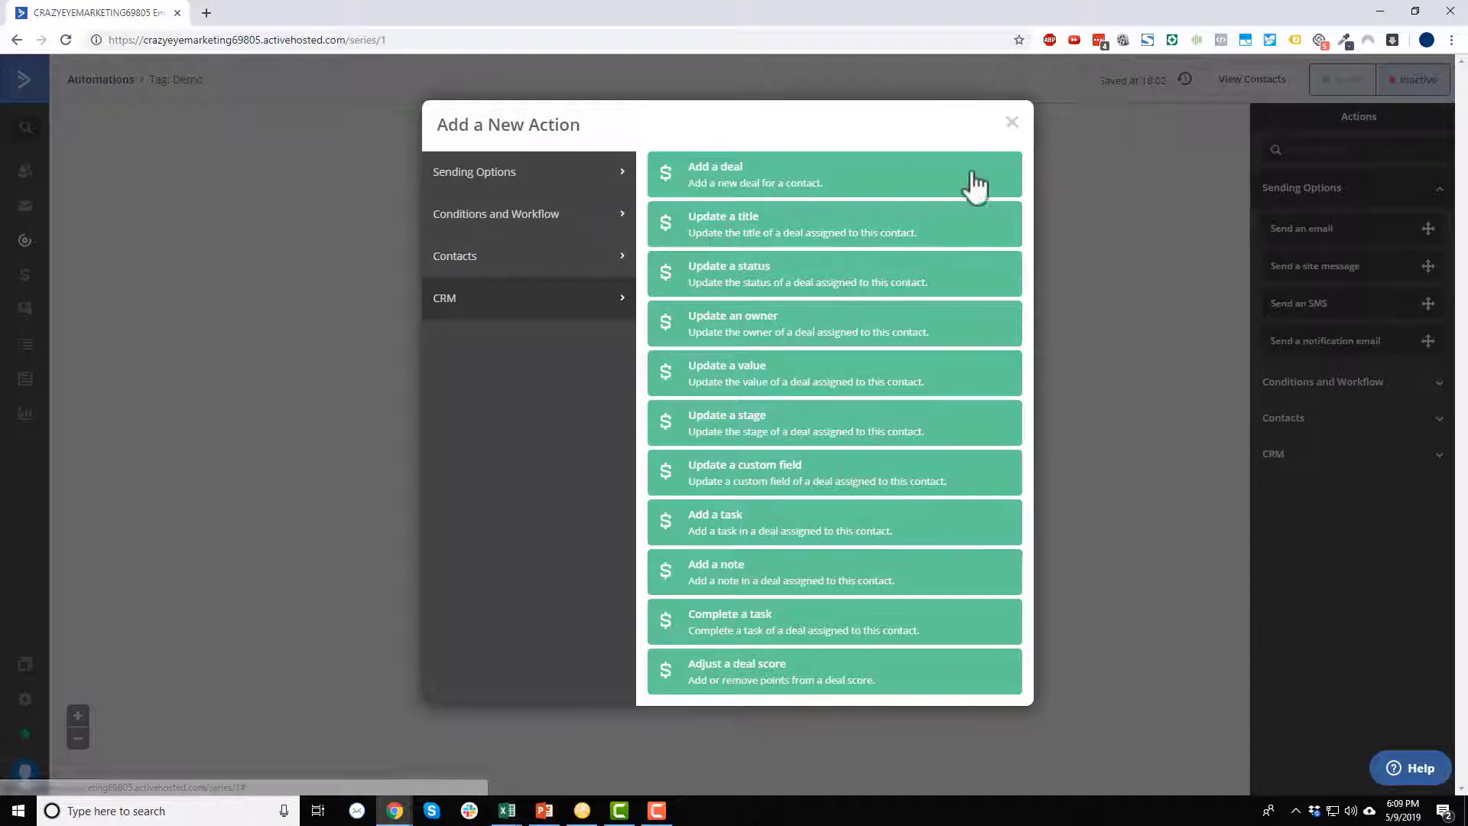
click(546, 180)
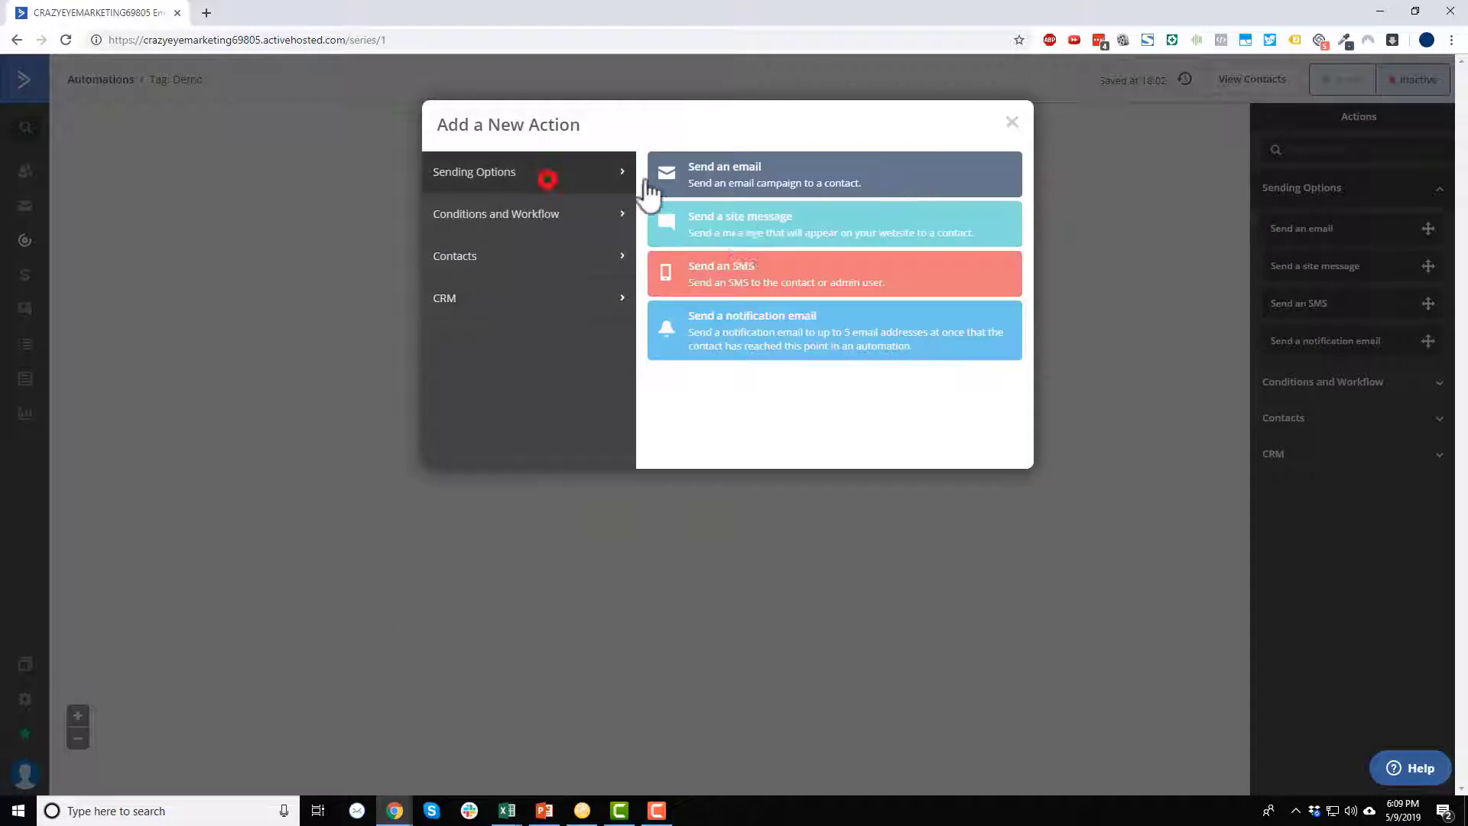
click(761, 189)
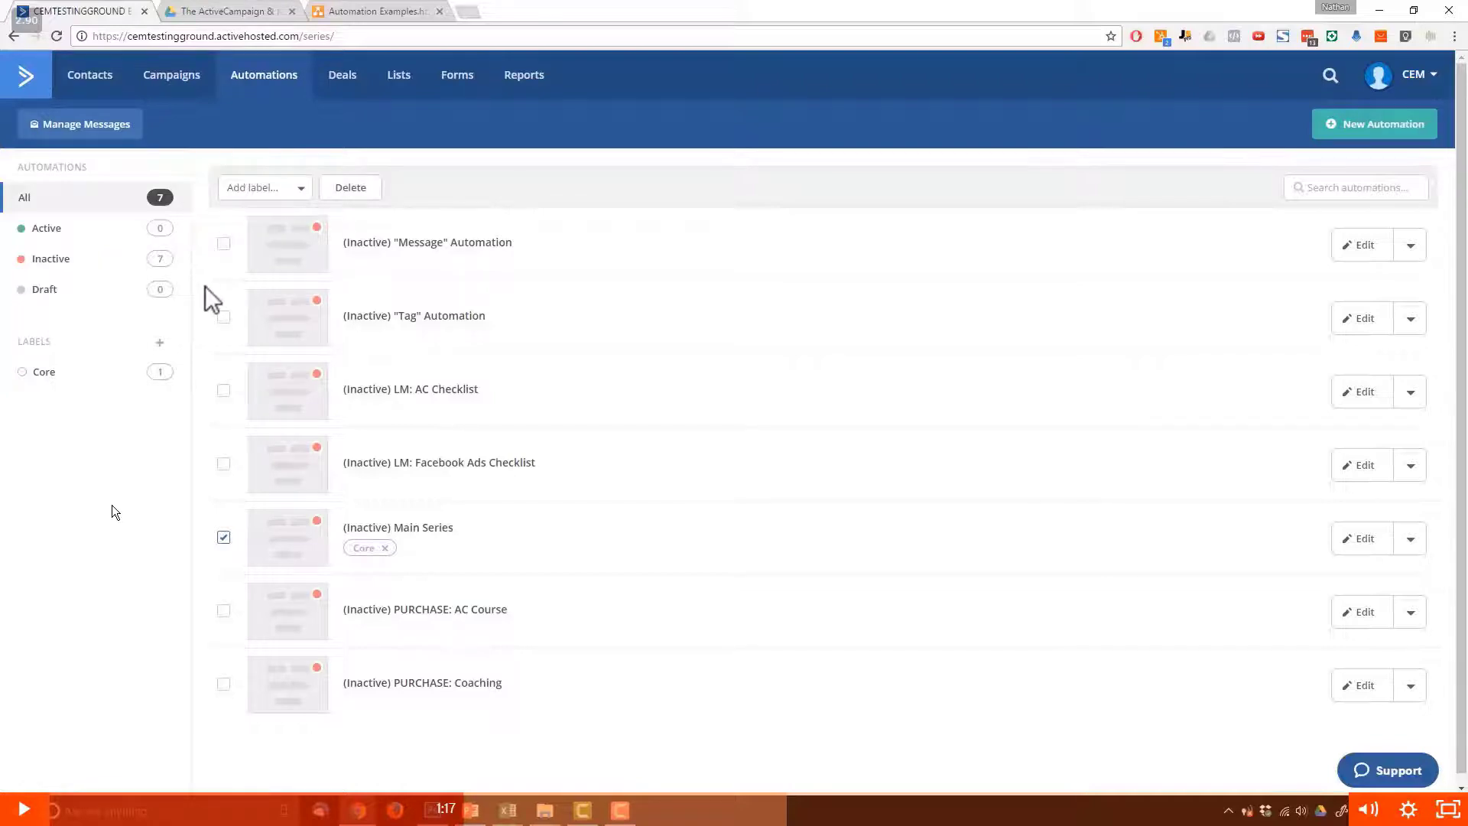
- Leave the full-screen lesson video and switch to the ActiveCampaign automations list
key(Escape)
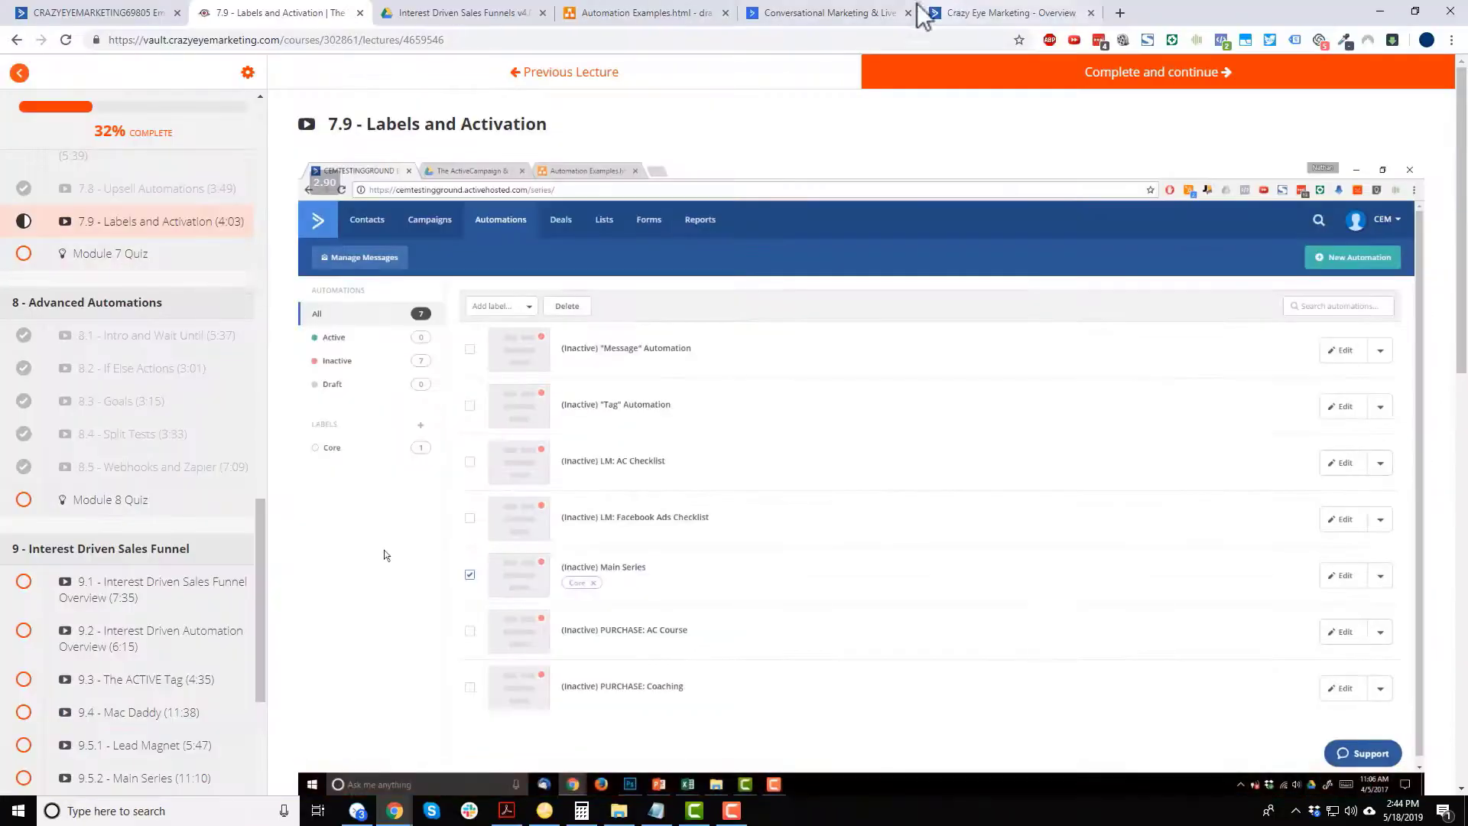
click(131, 9)
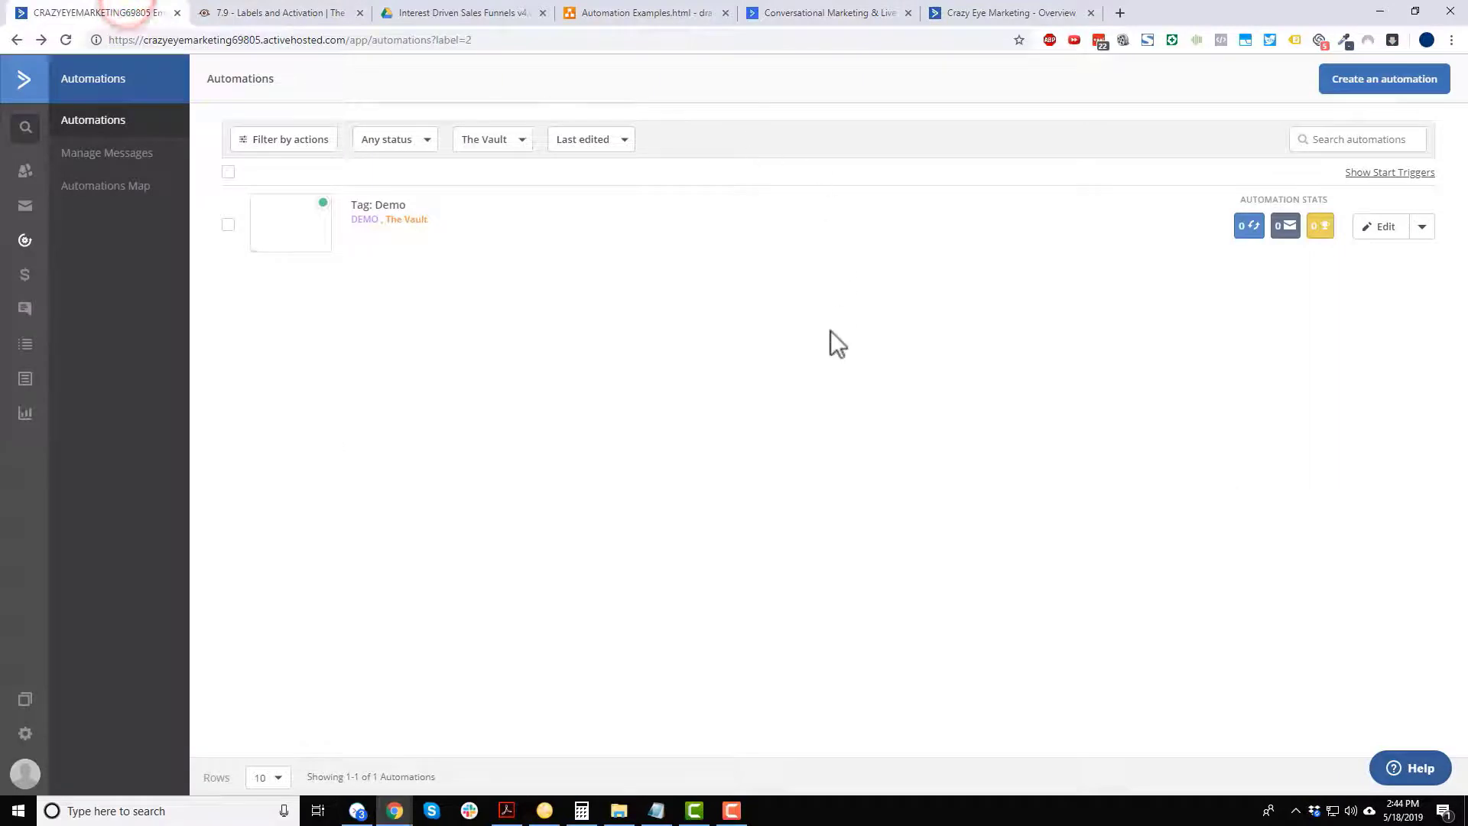
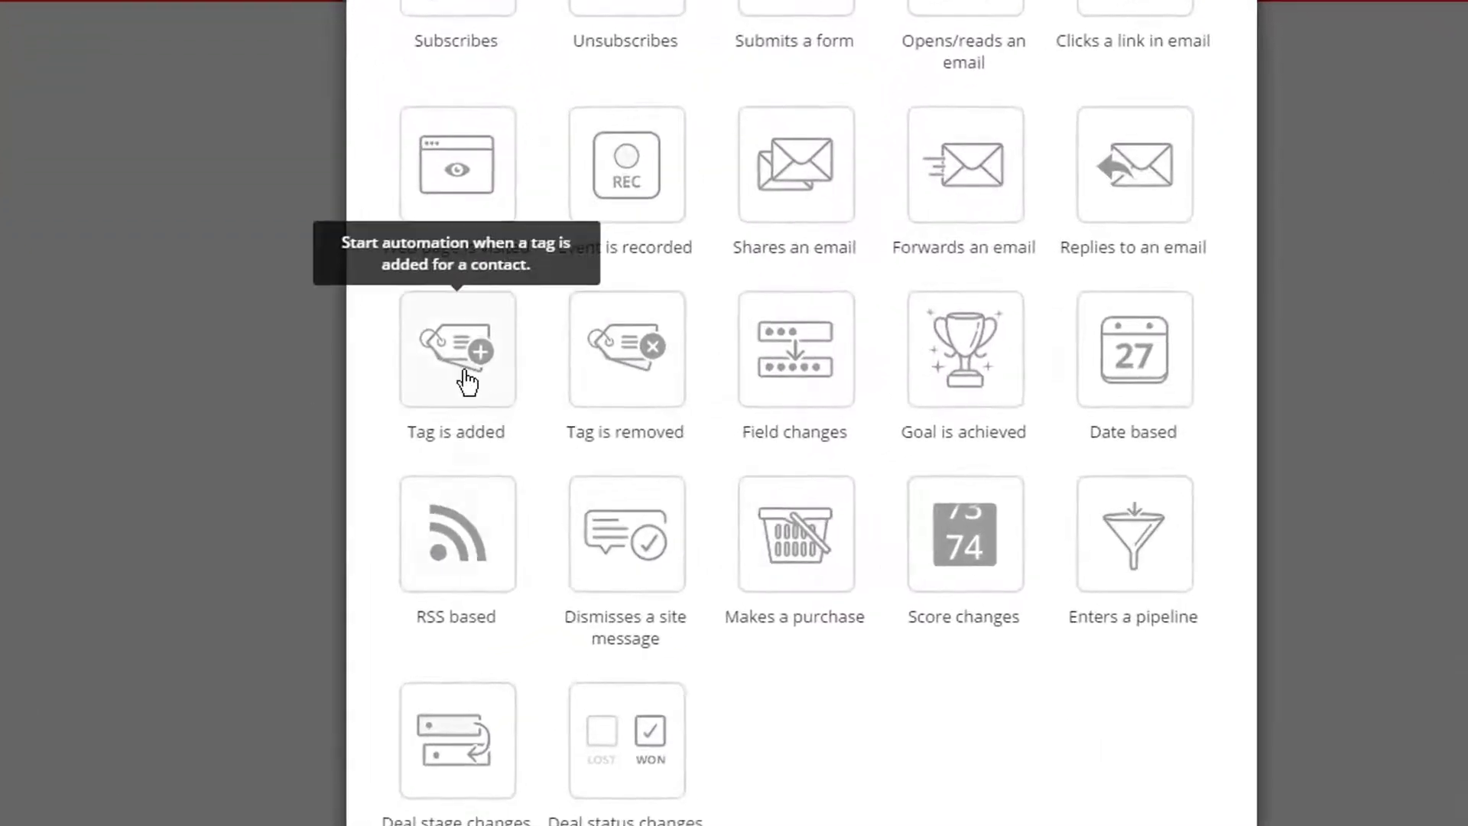
- Add a "Tag is added" start trigger for the tag Main Series, running once
click(488, 365)
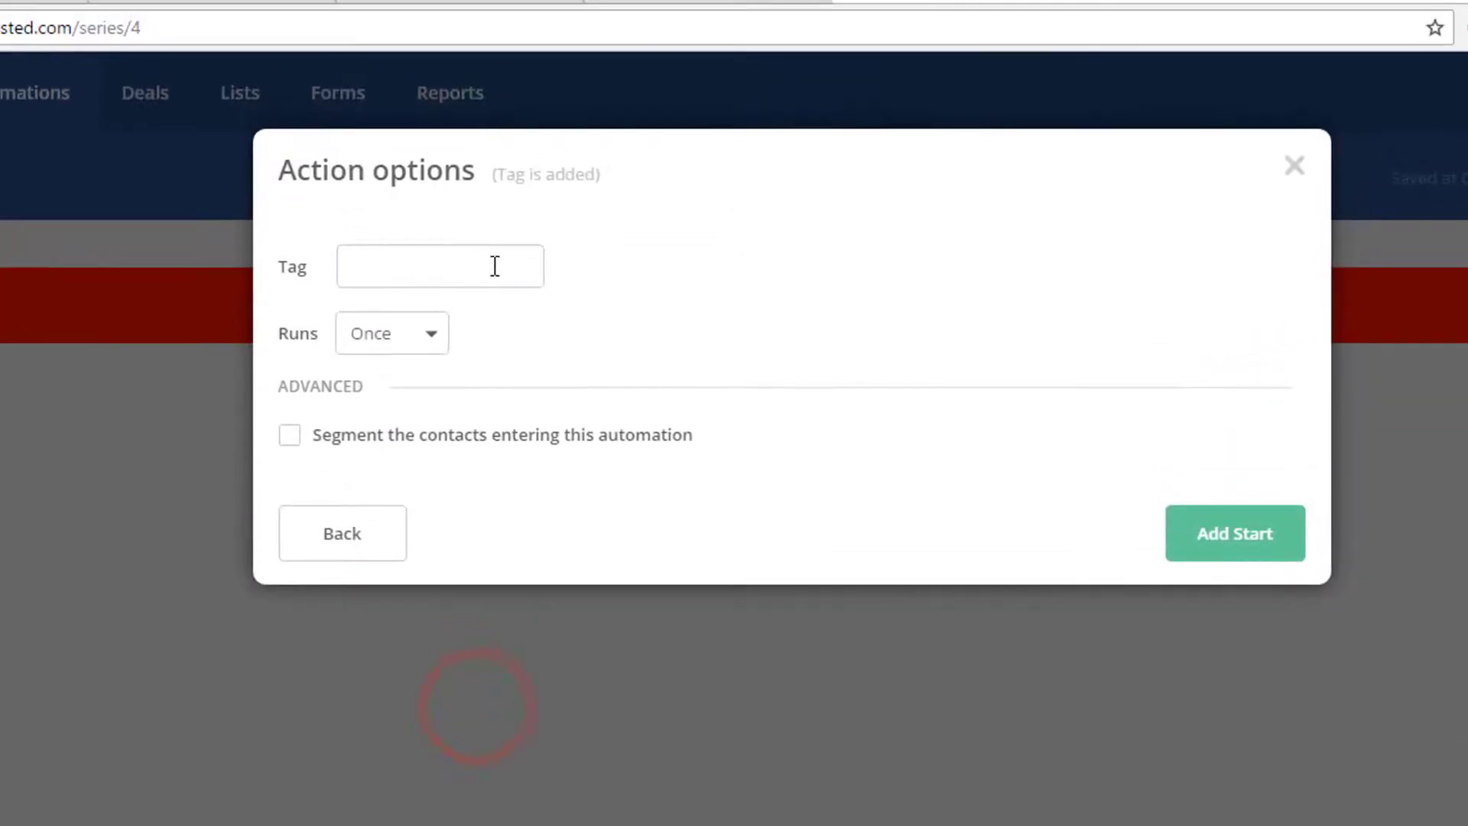
click(493, 267)
text(Main Series)
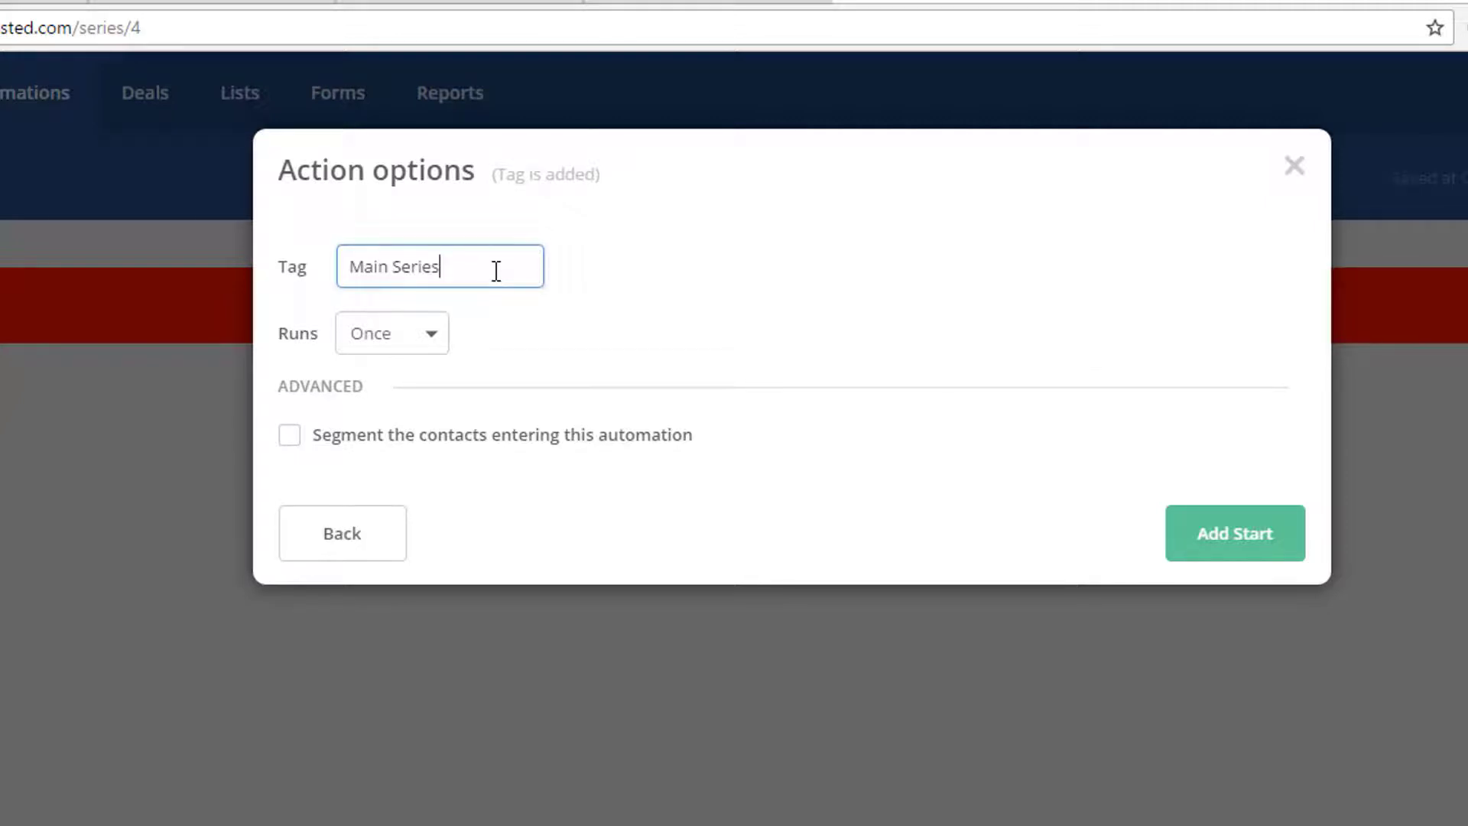
click(1219, 543)
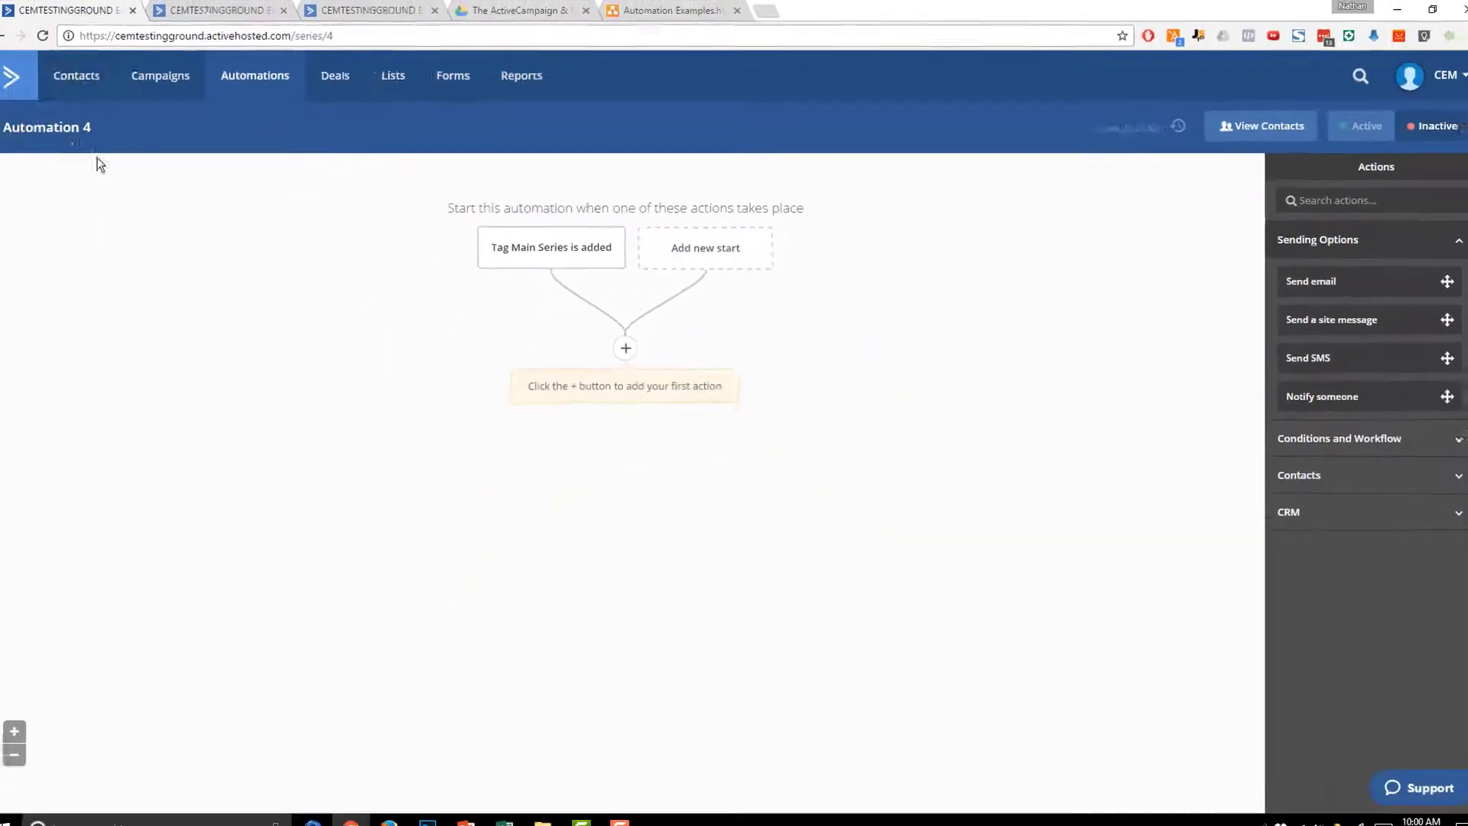
- Rename the automation as "Main Series" and save the name
click(63, 130)
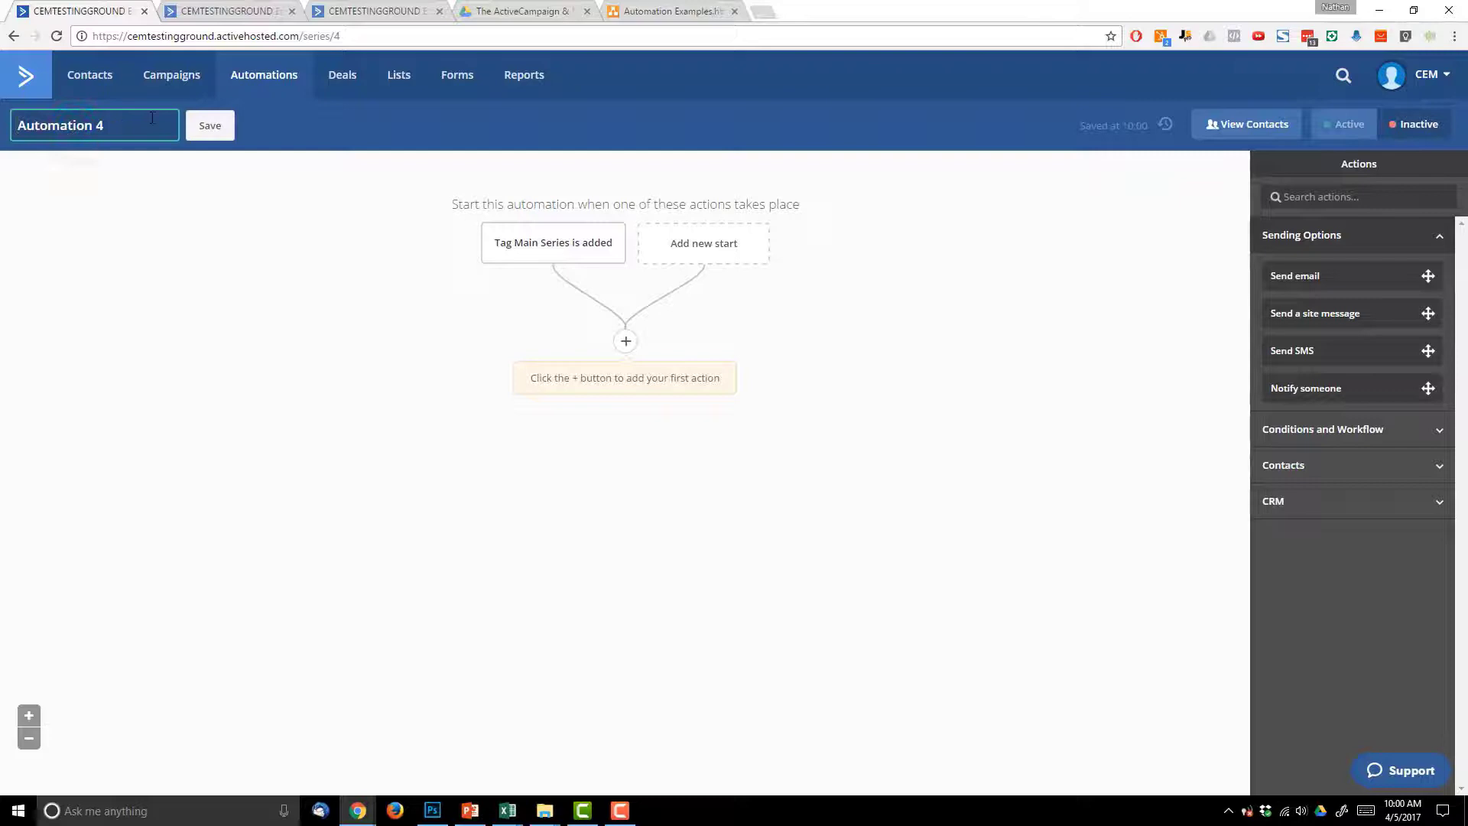
key(ctrl+a)
text(Main Series)
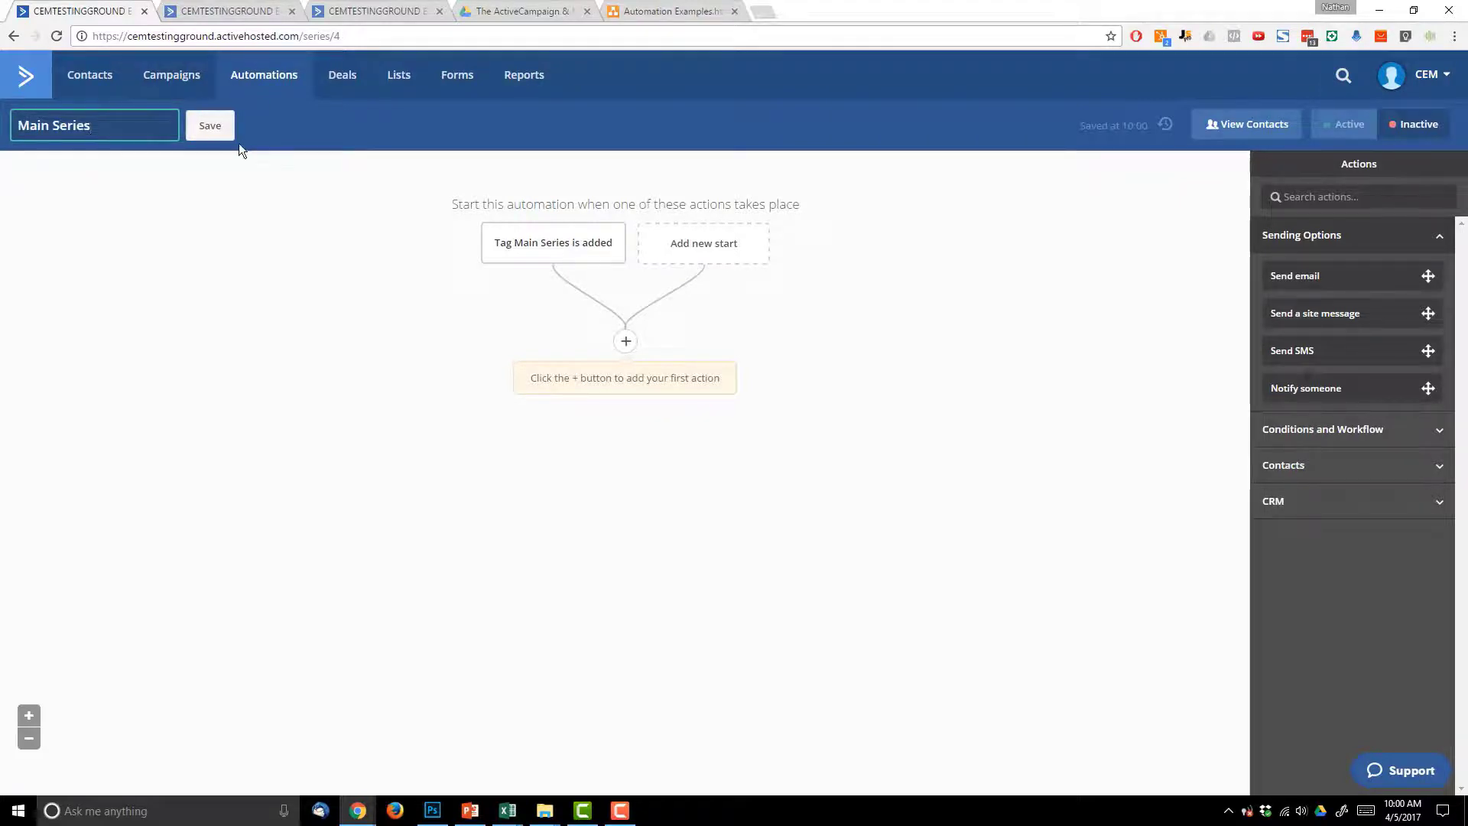
click(217, 130)
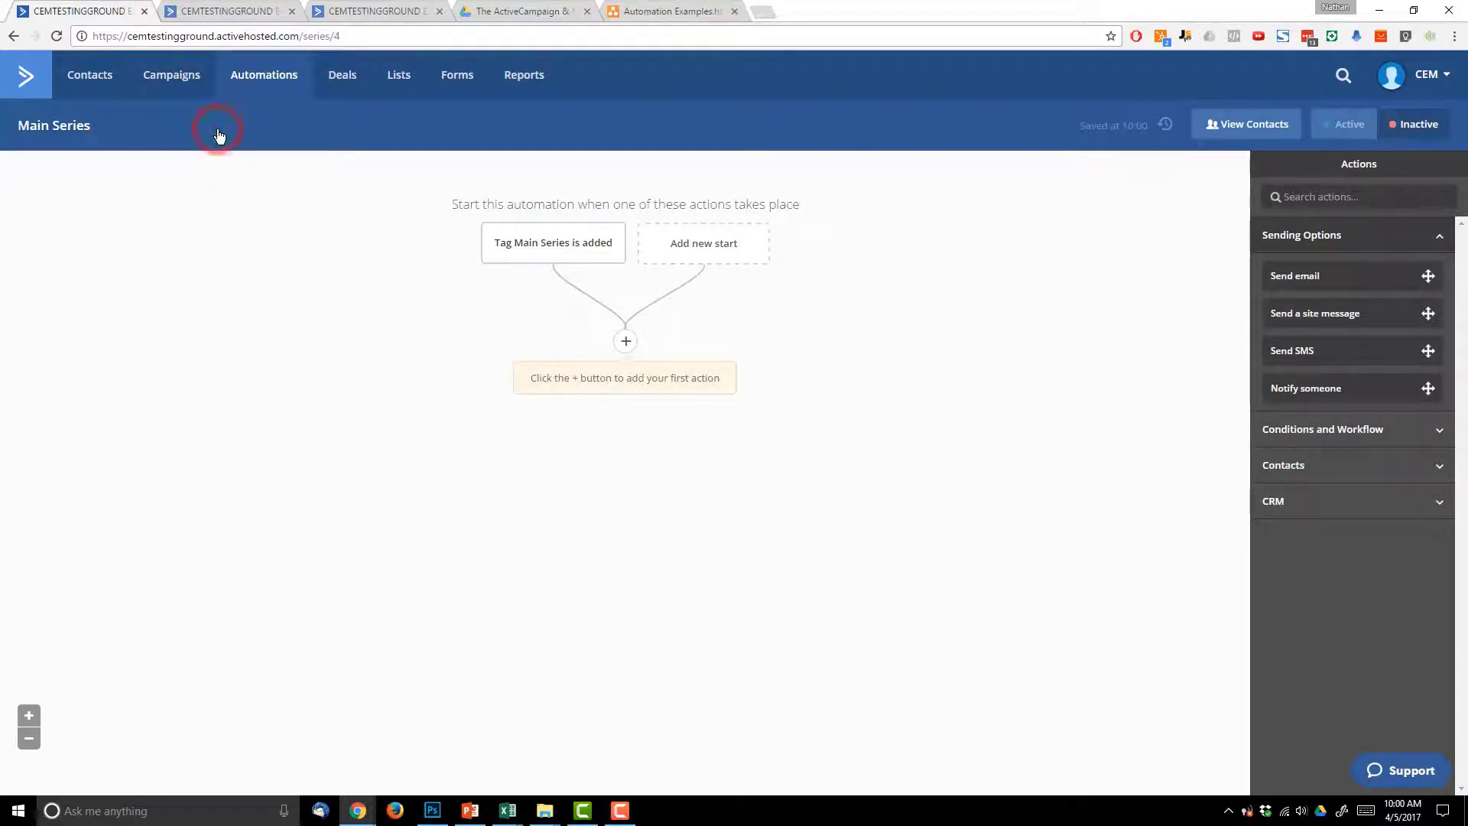
- Add a send email action as the automation's first action and create a new email named "Main Series - Email 1"
click(625, 344)
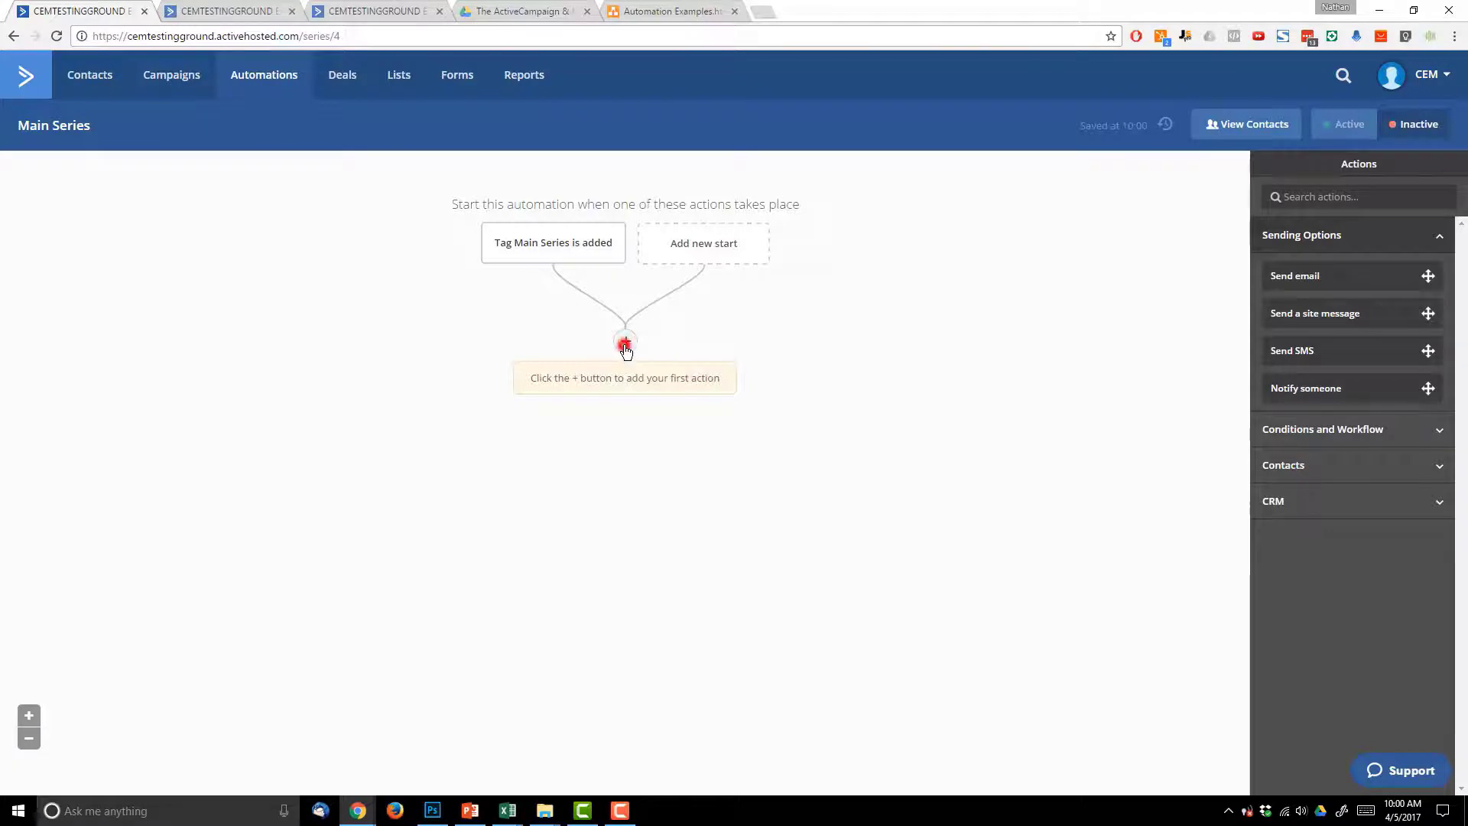
click(727, 177)
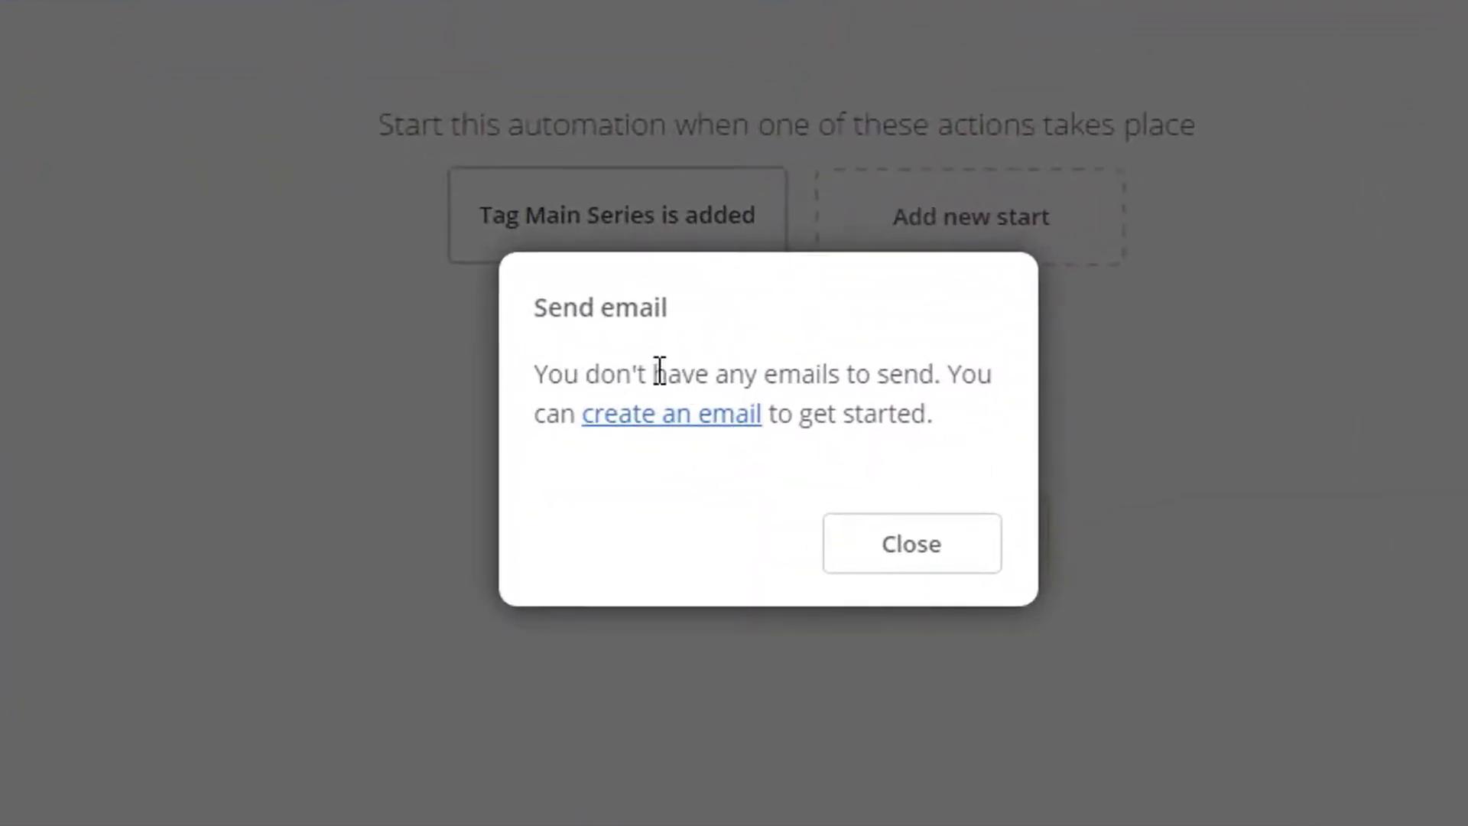
drag(698, 370, 974, 383)
click(983, 383)
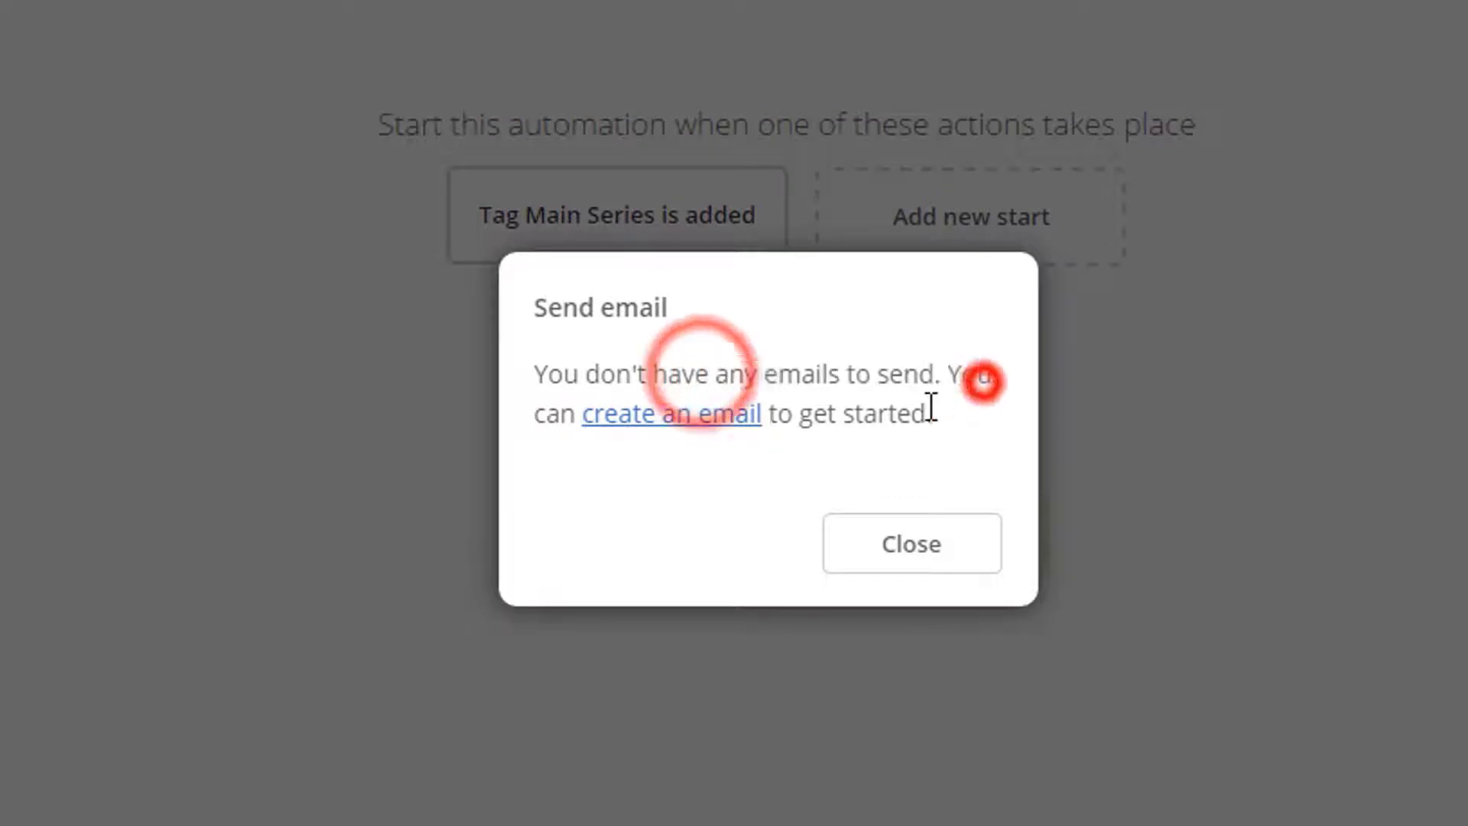
click(678, 413)
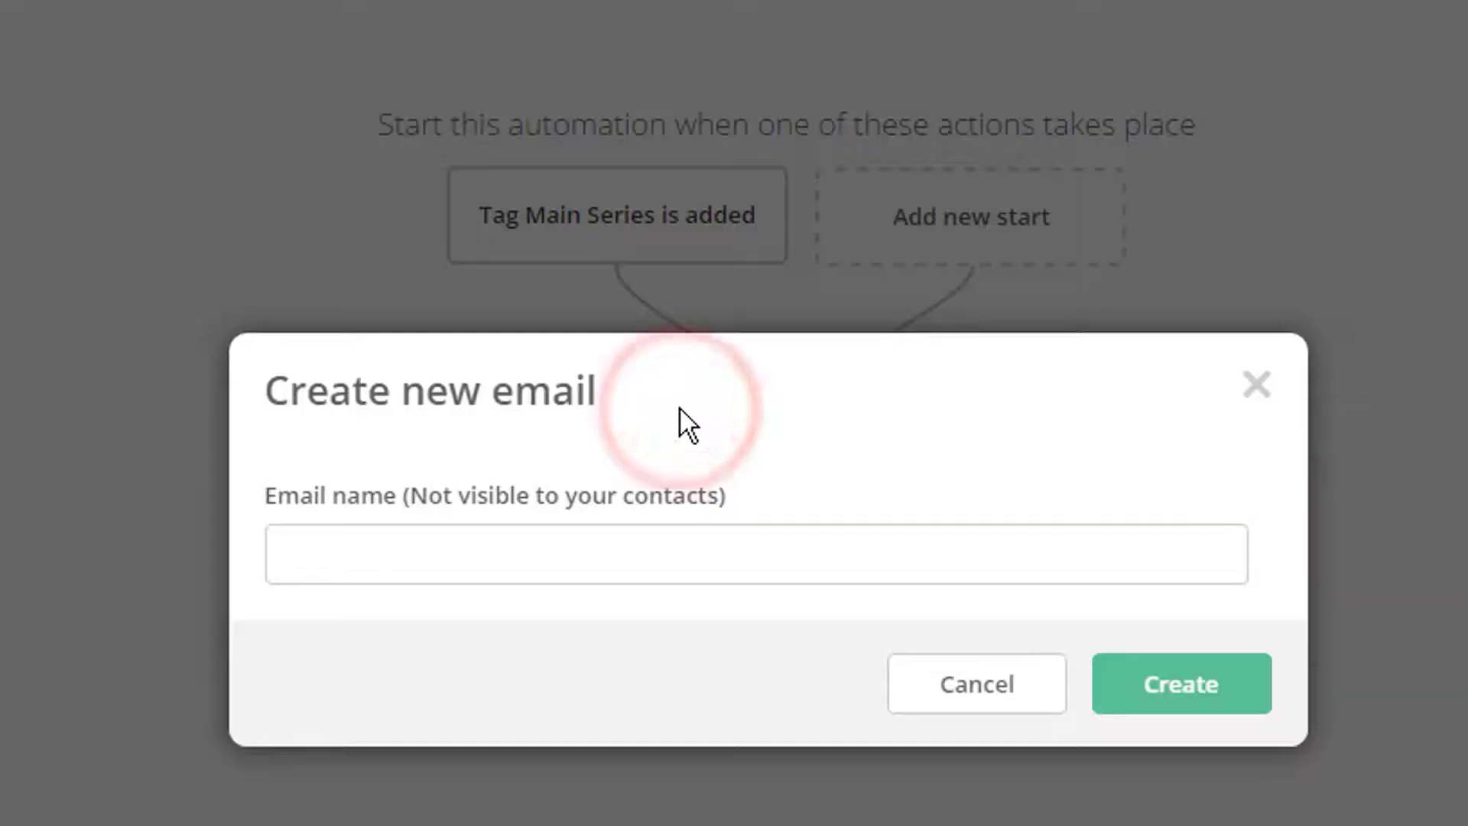
click(757, 527)
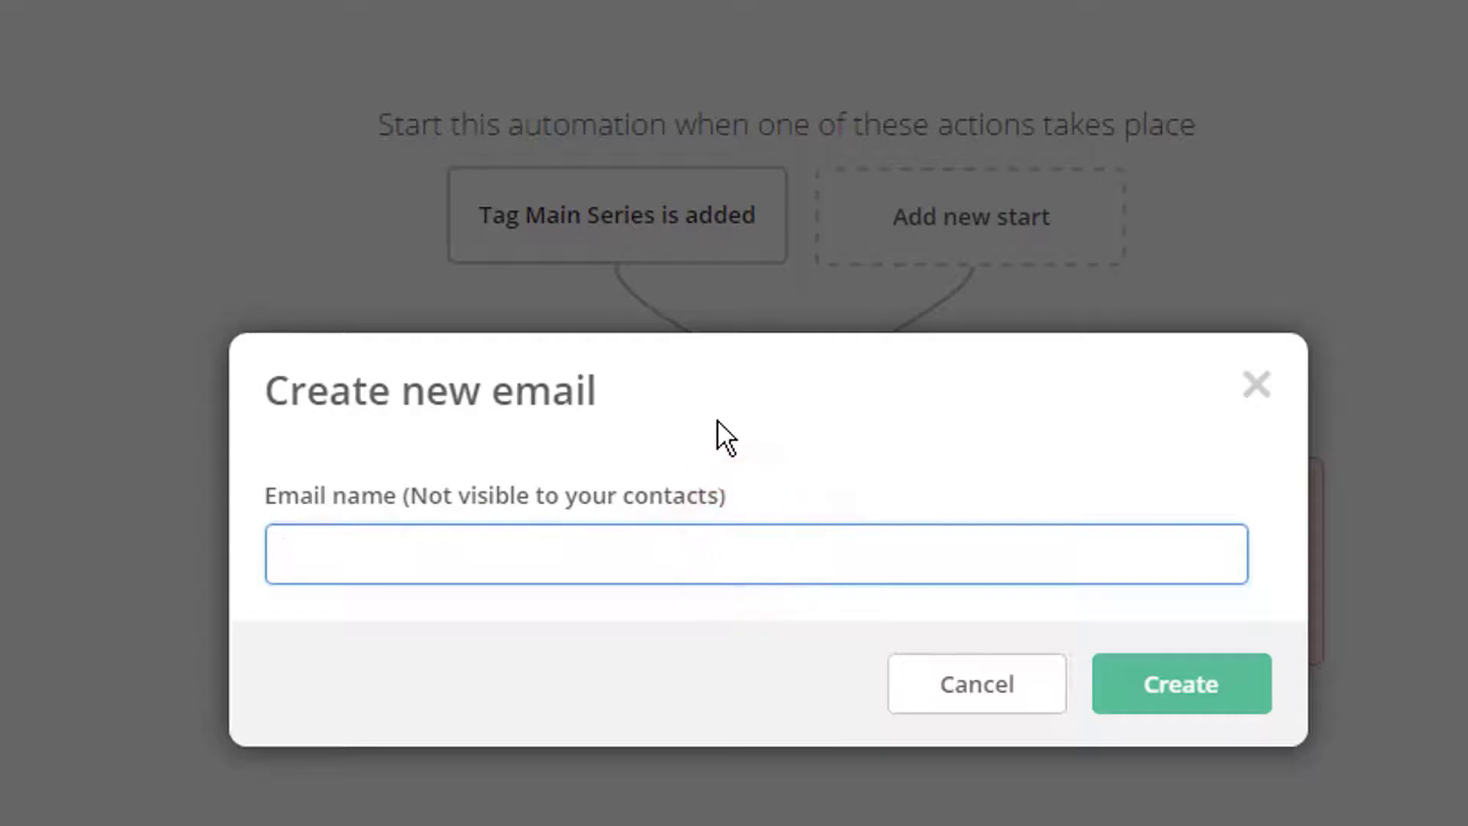
text(Main Series - Email 1)
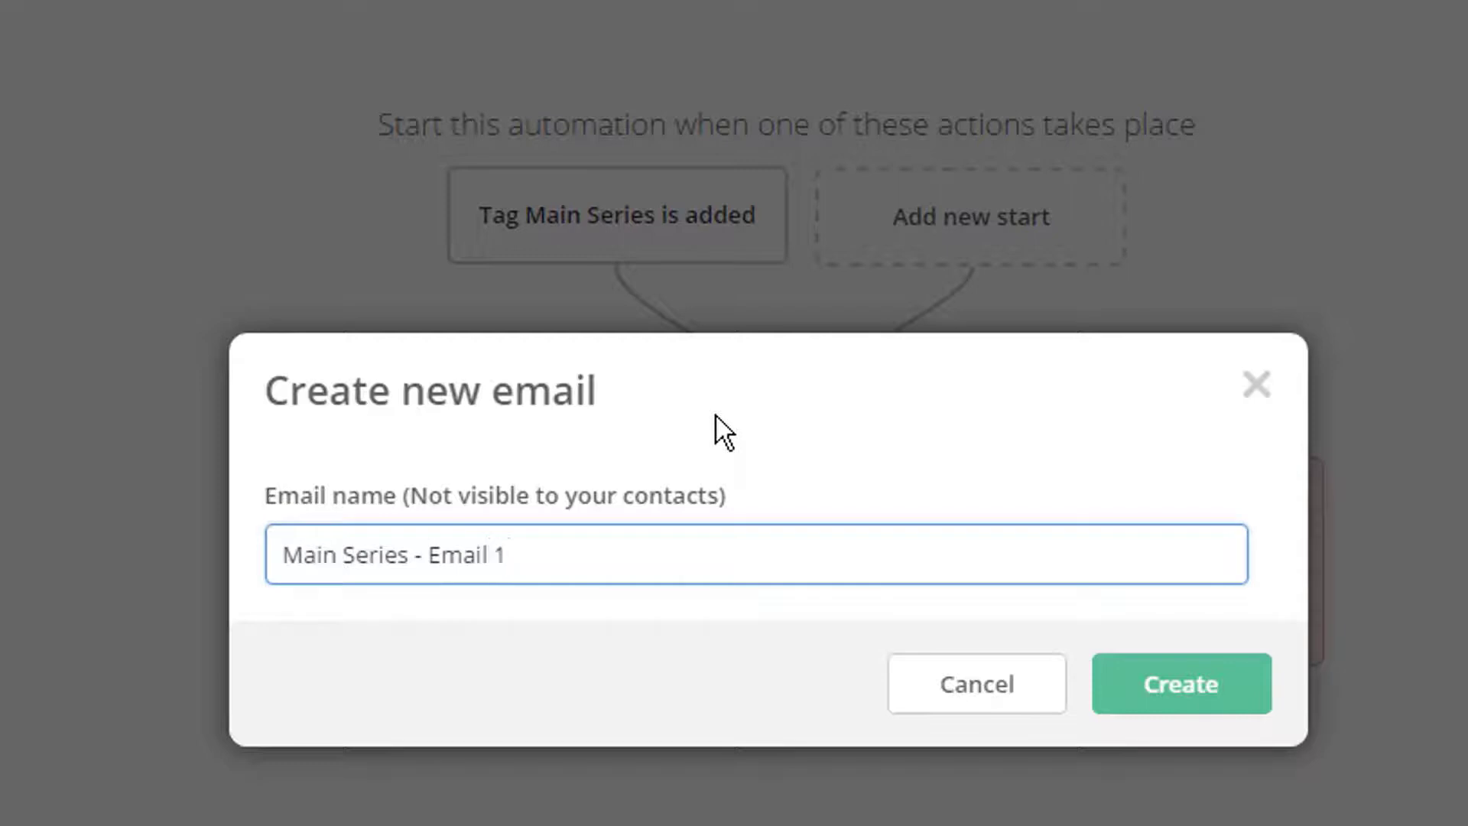
click(1210, 692)
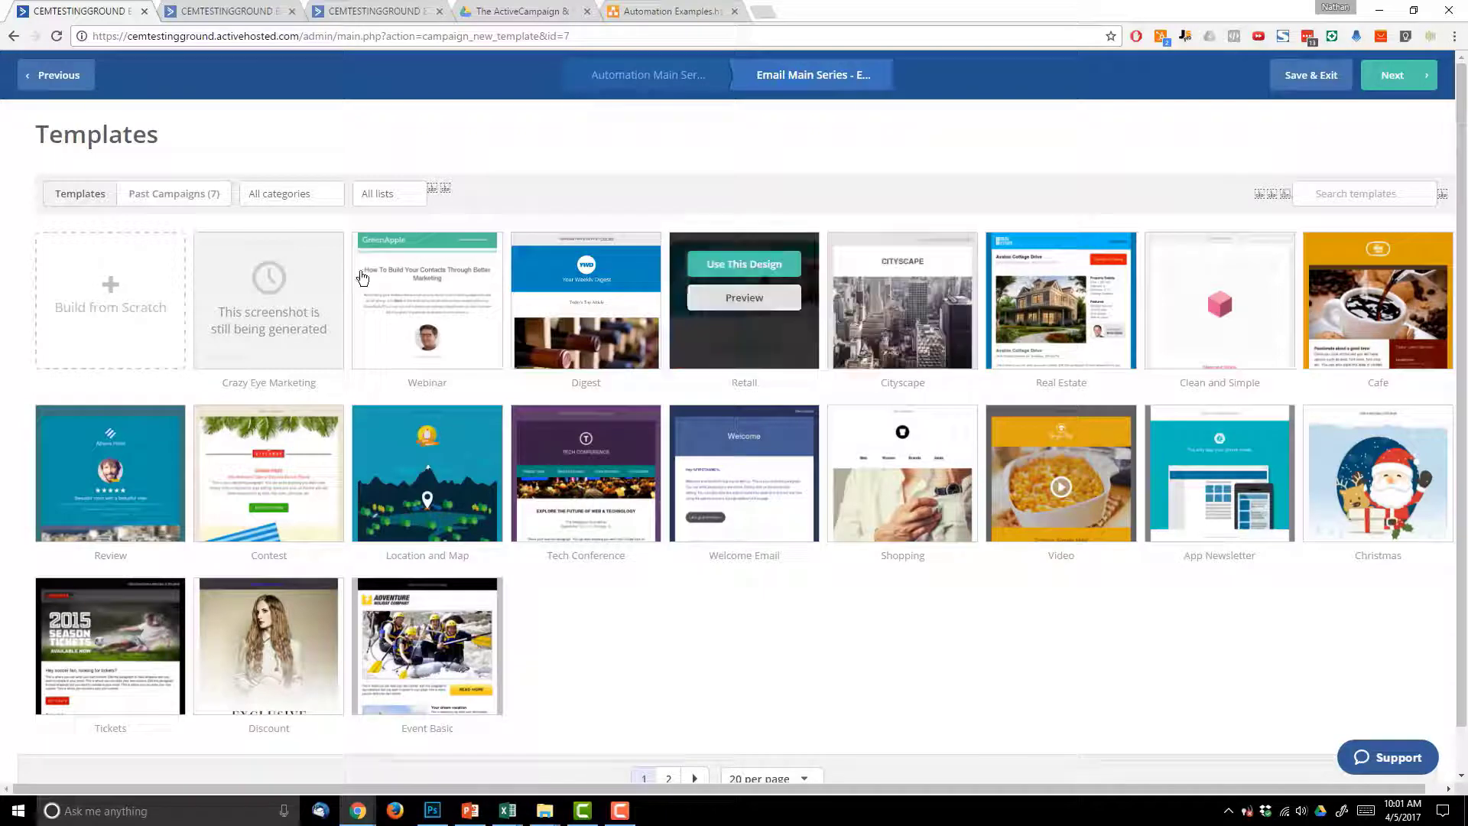
- Use the Crazy Eye Marketing template for the email and set its subject to "Welcome To My List!"
click(276, 265)
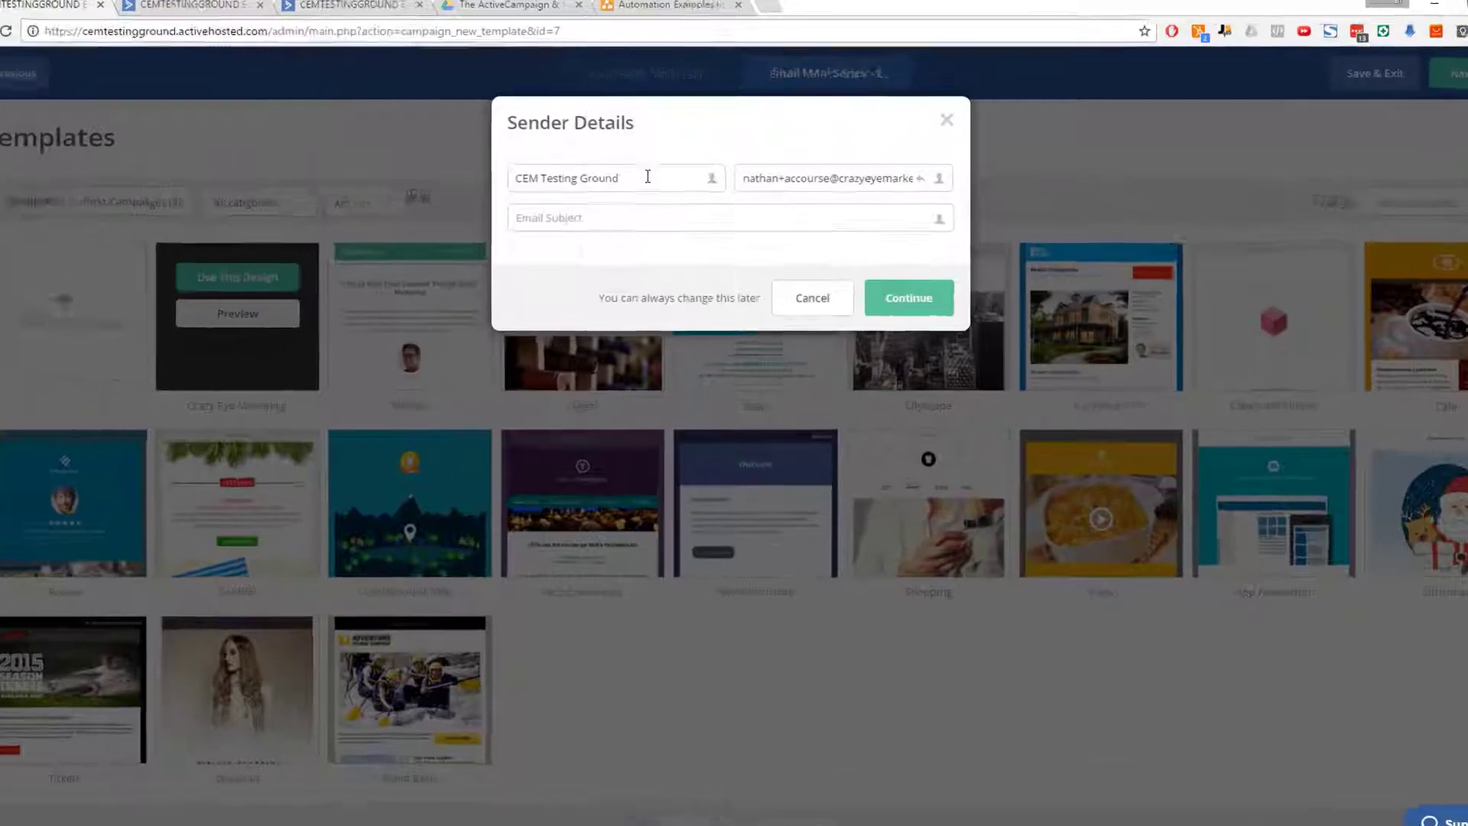
click(649, 172)
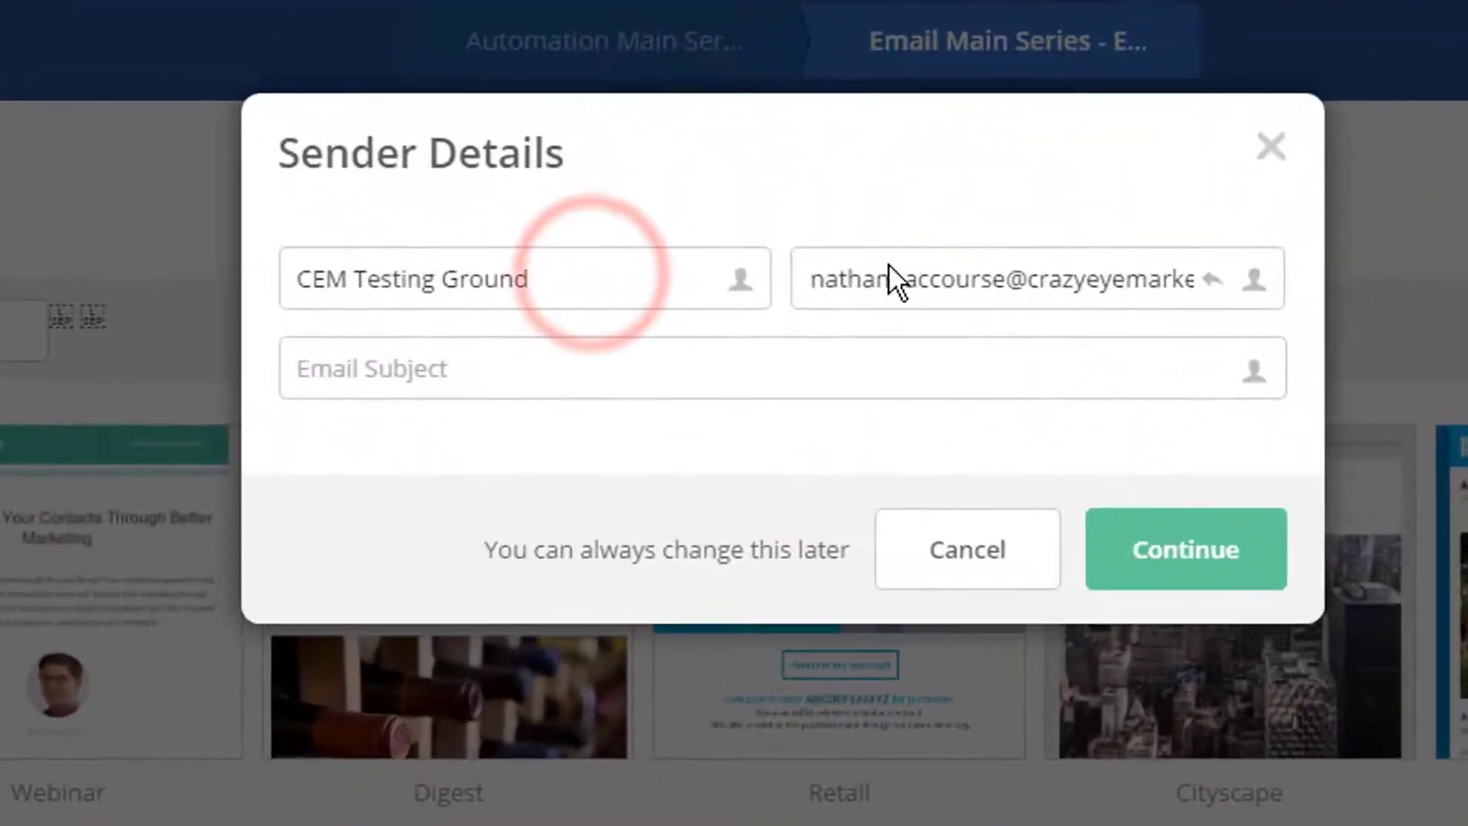
click(865, 343)
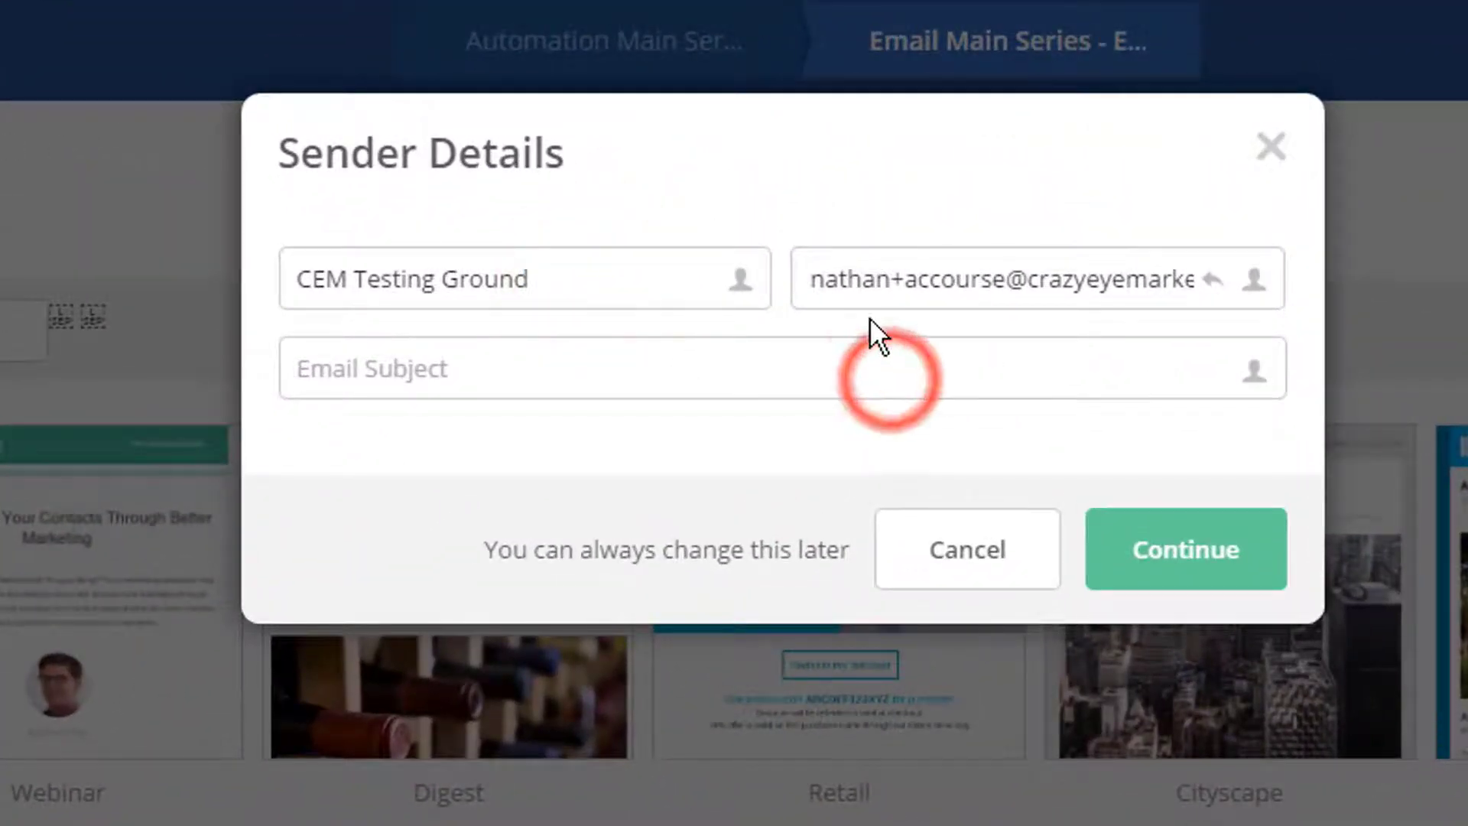
text(Welcome To)
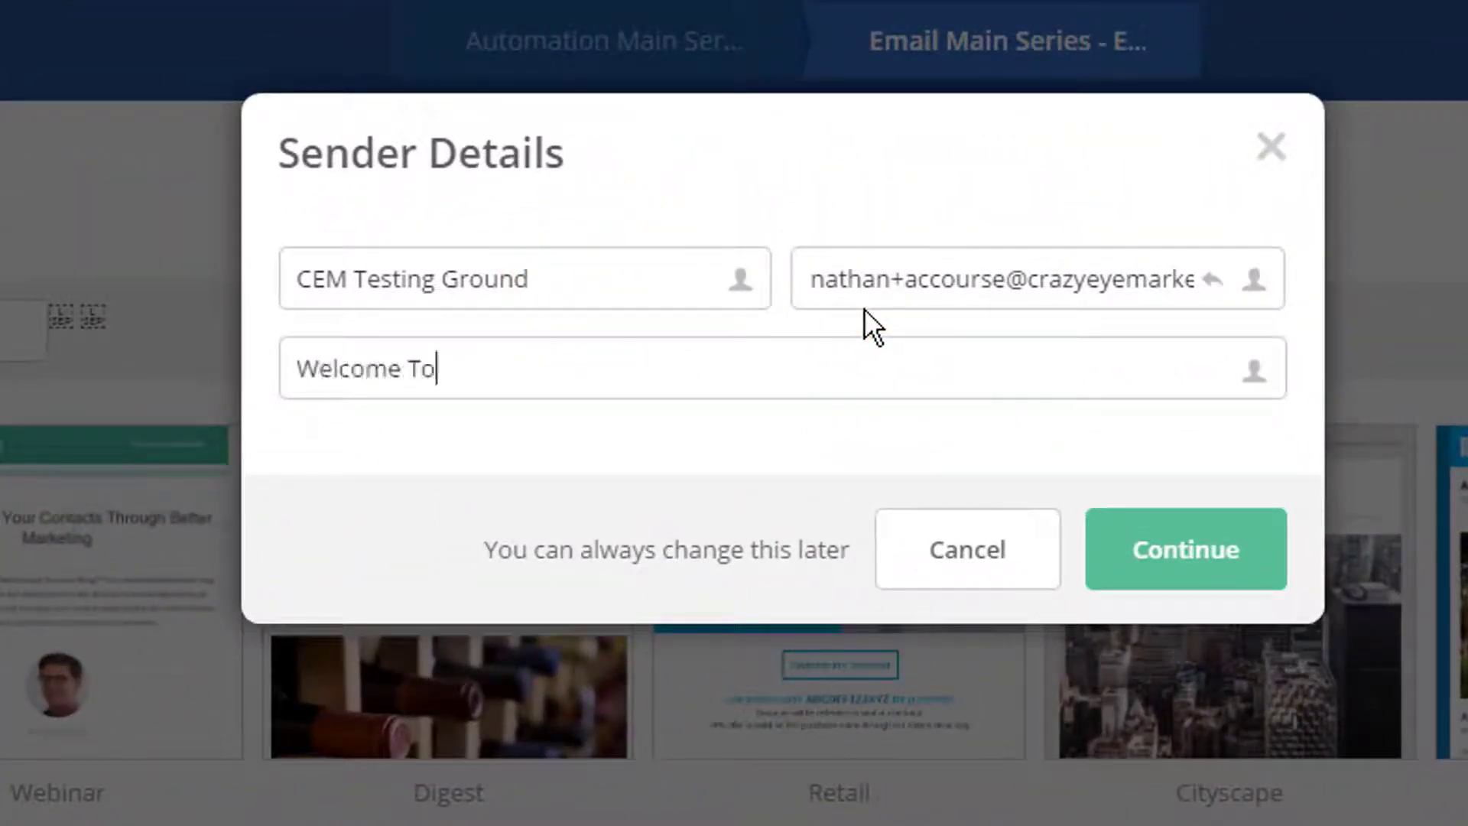
text( My List!)
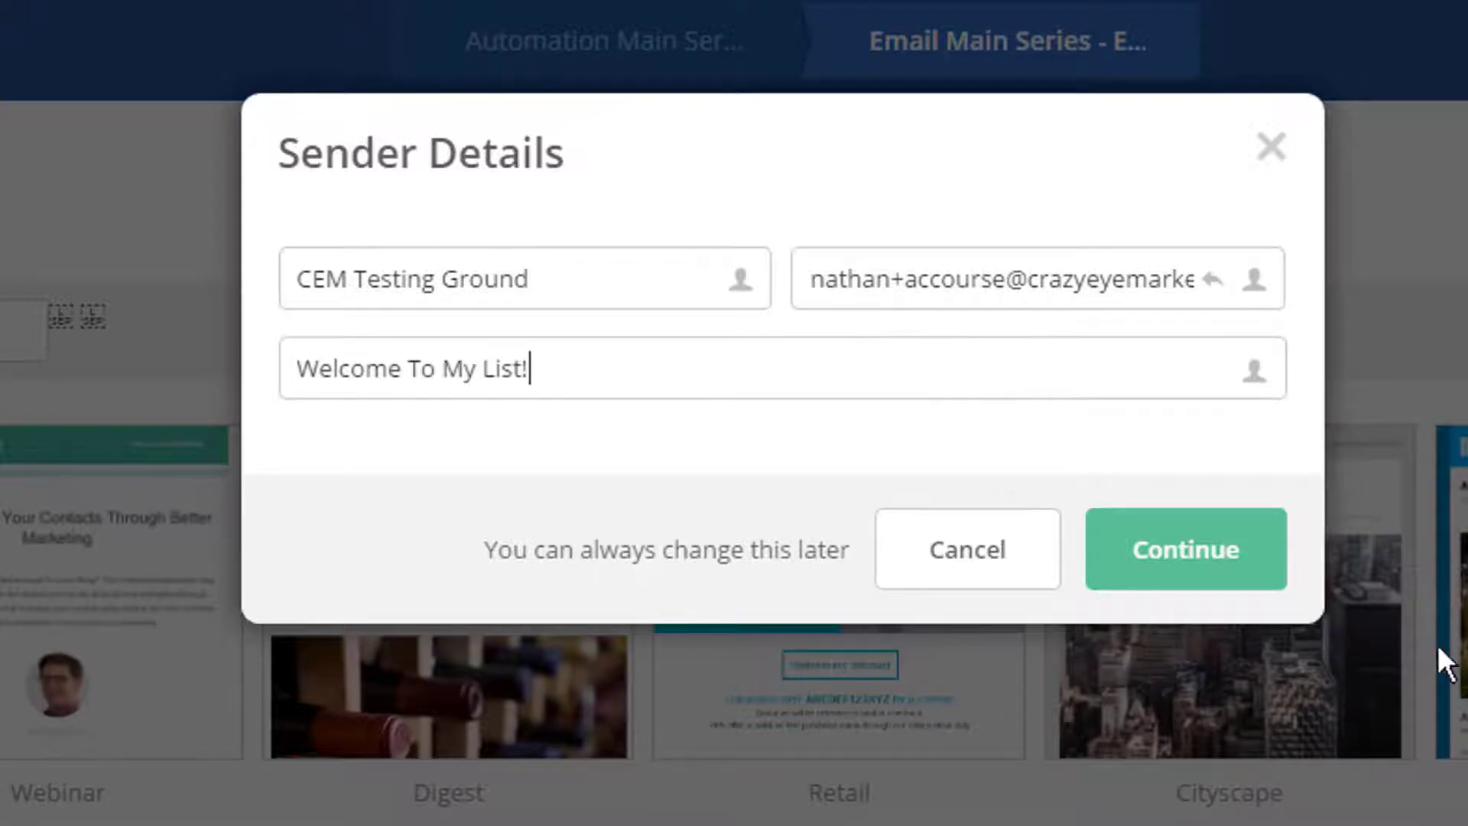
click(1190, 562)
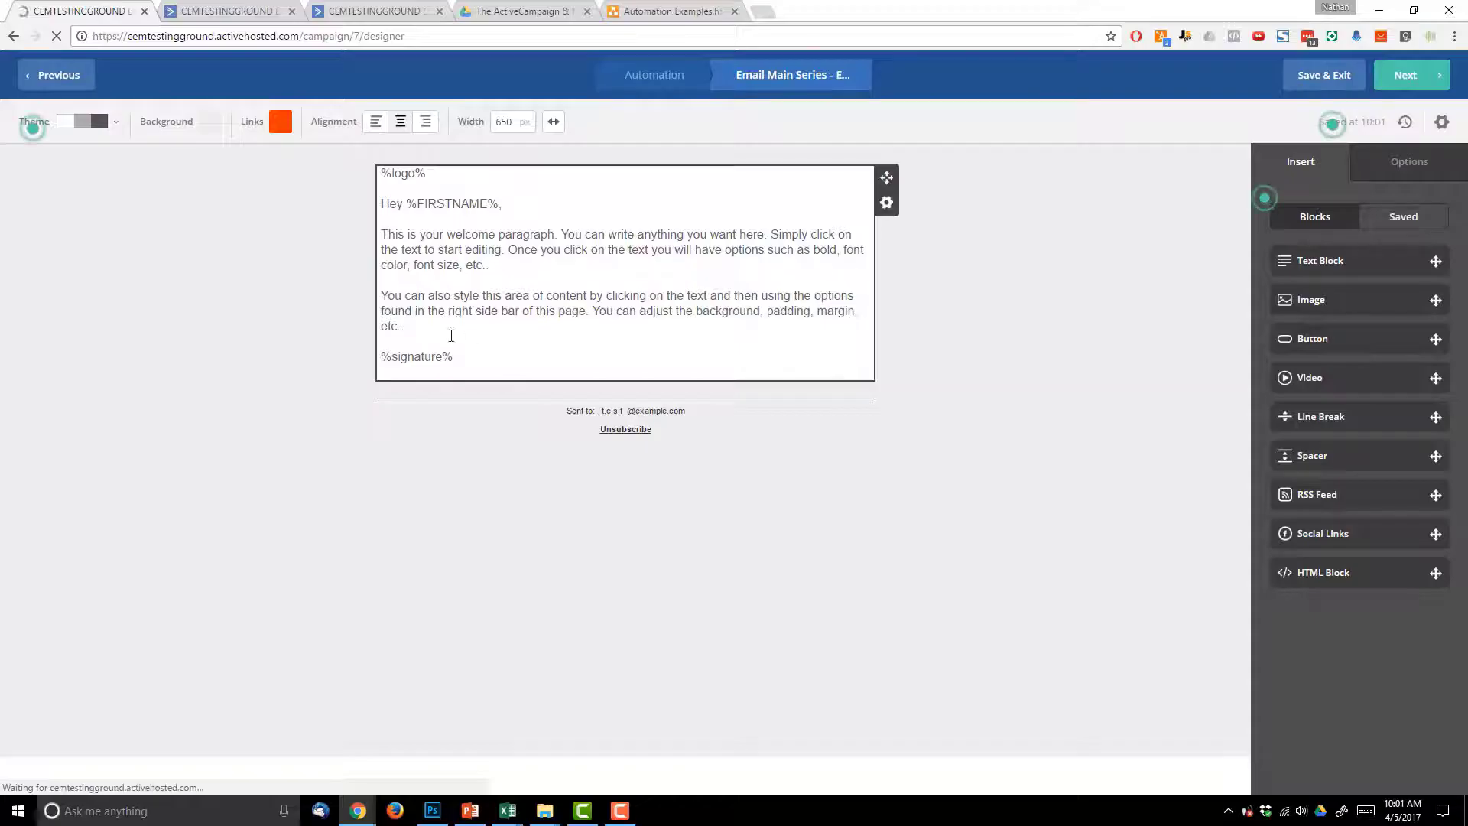
- Replace the email's placeholder paragraphs with "Welcome to the Crazy Eye Marketing LIst.... you will learn about sales funnels!", set off by a blank line
drag(428, 333, 390, 236)
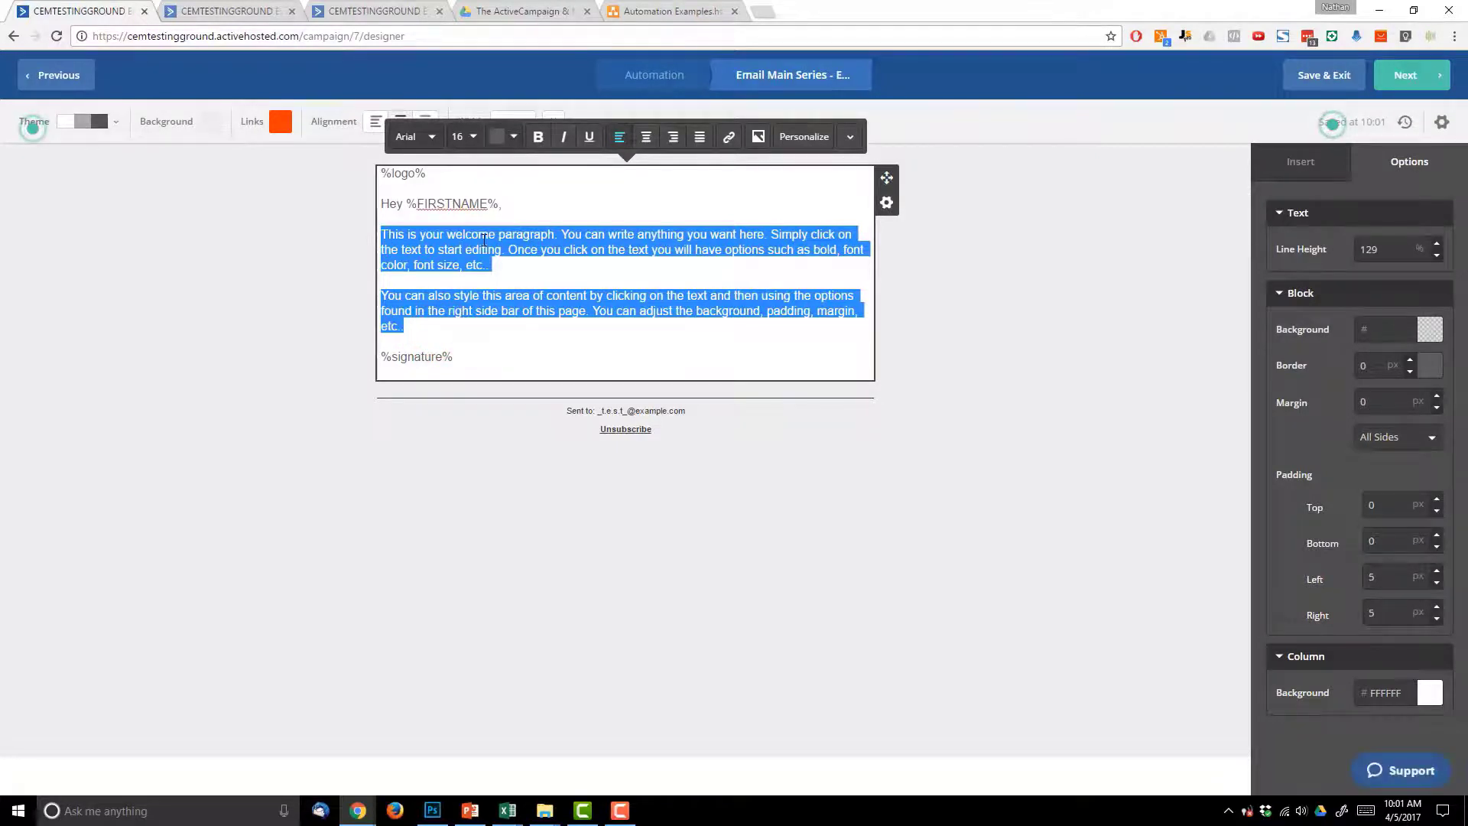
text(Welcome to the )
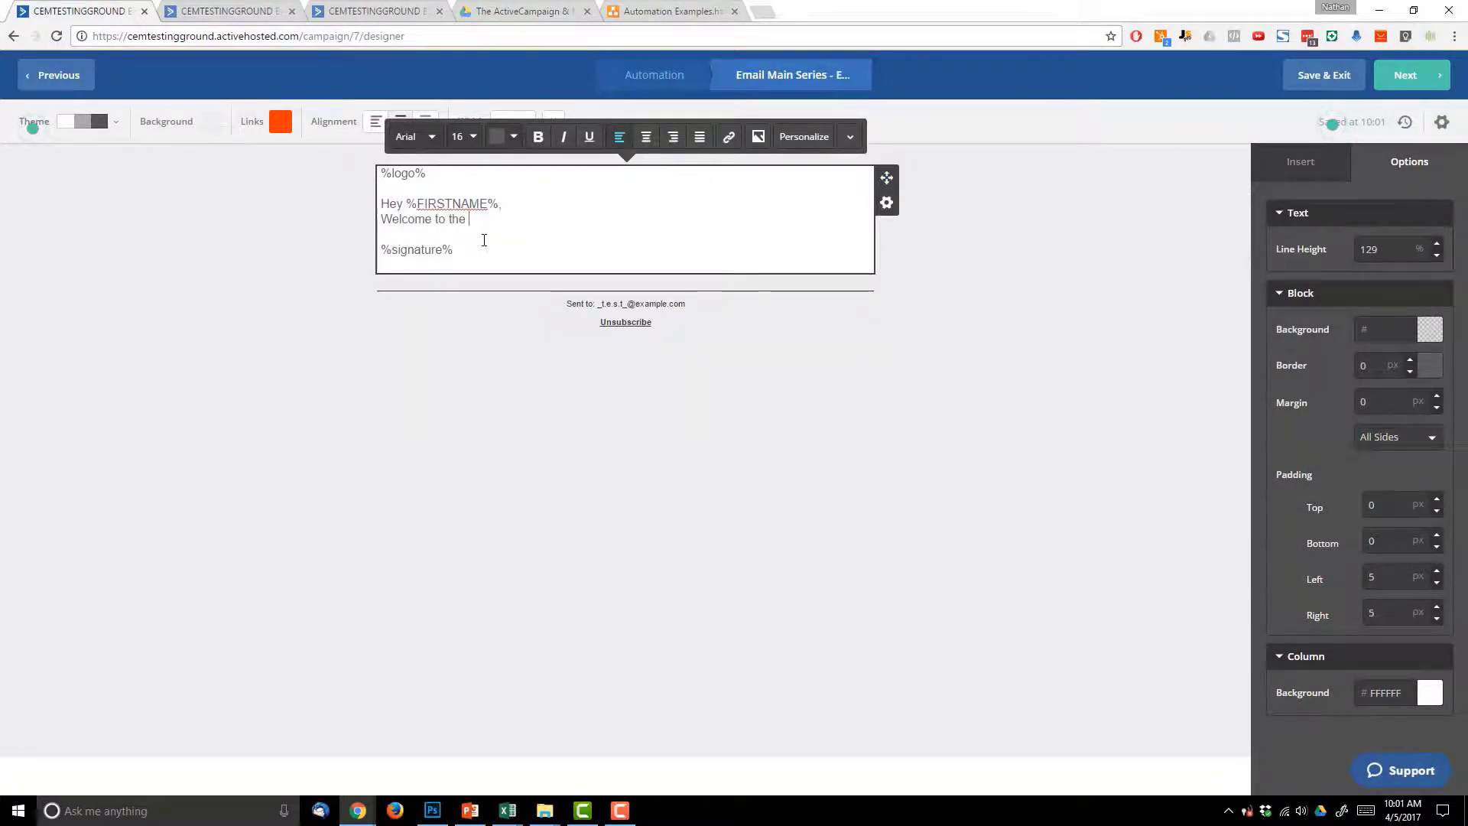
text(Crazy Eye Mar)
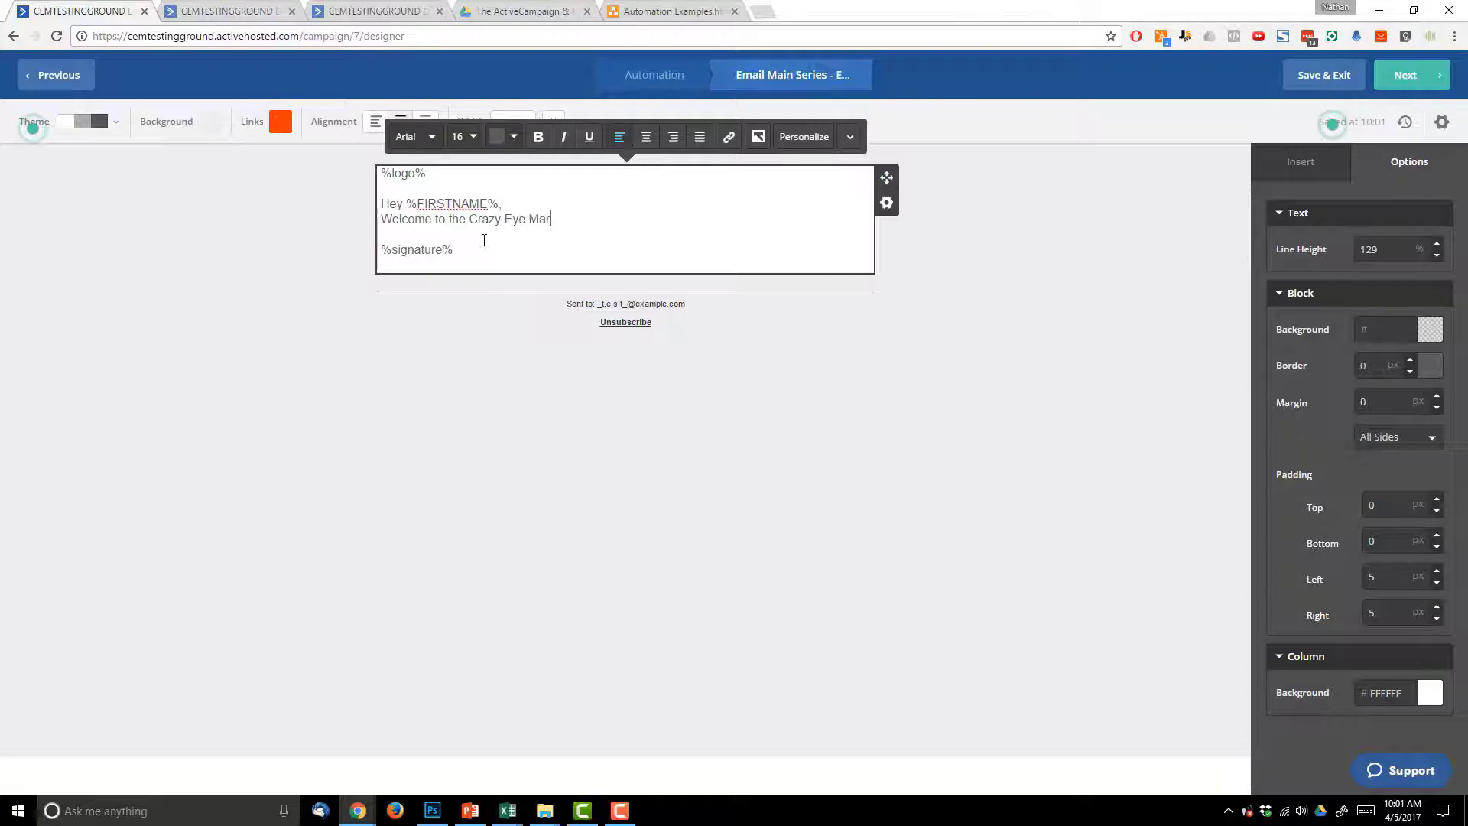
text(keting LIst.... )
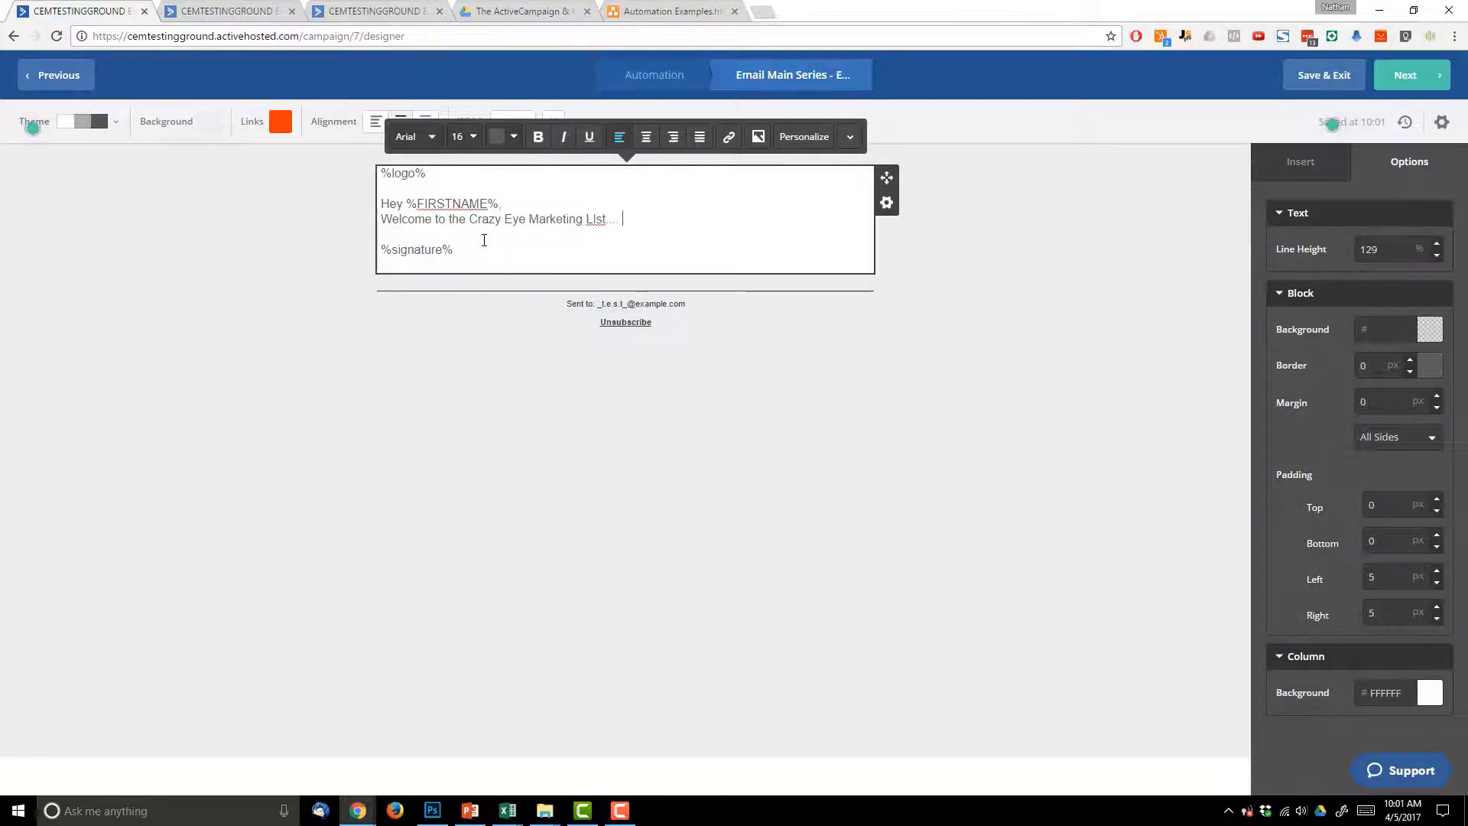
text(you will learn about)
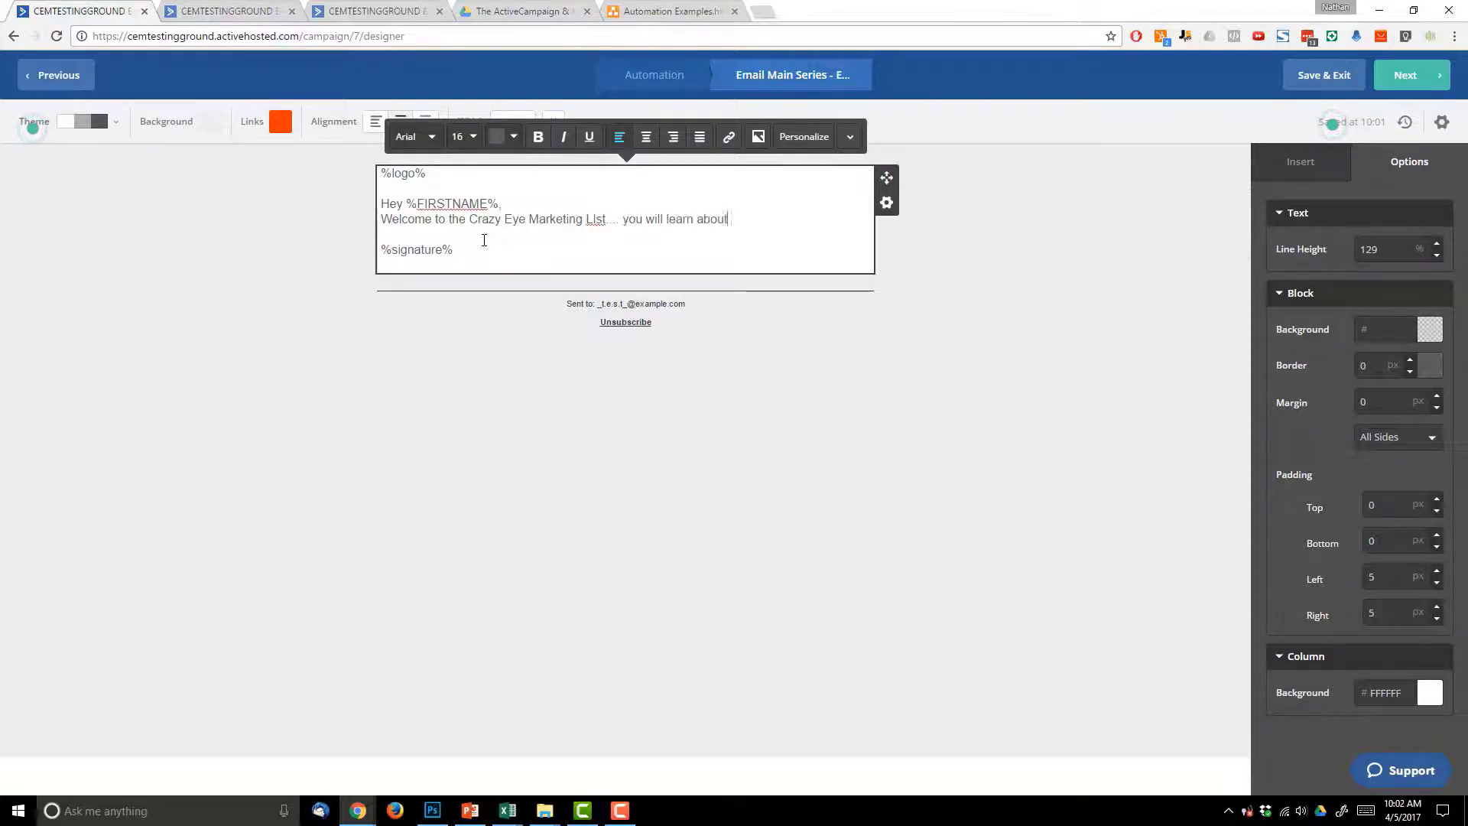
text( sales funnels)
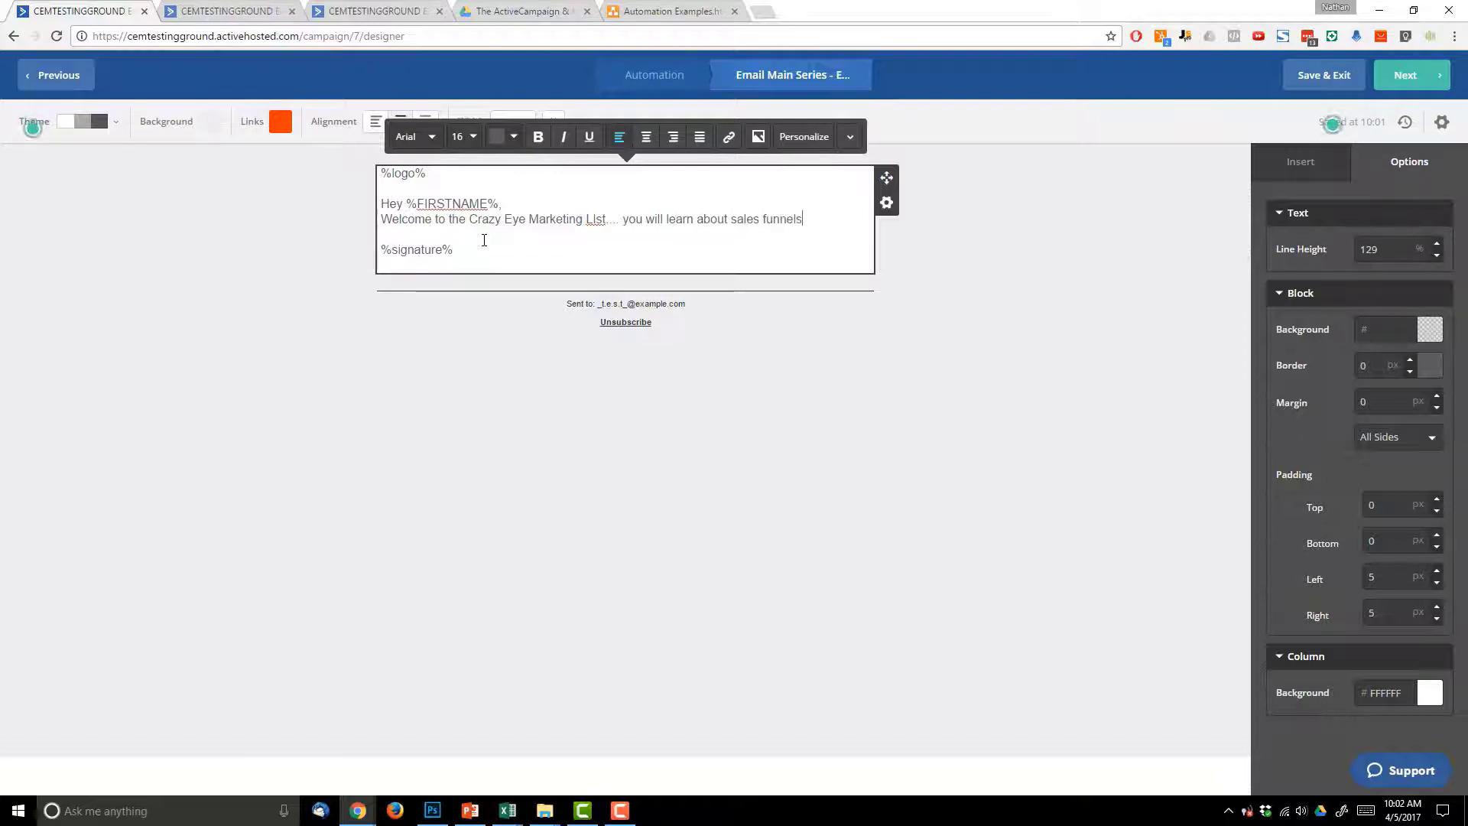
text(!)
click(518, 205)
key(Return)
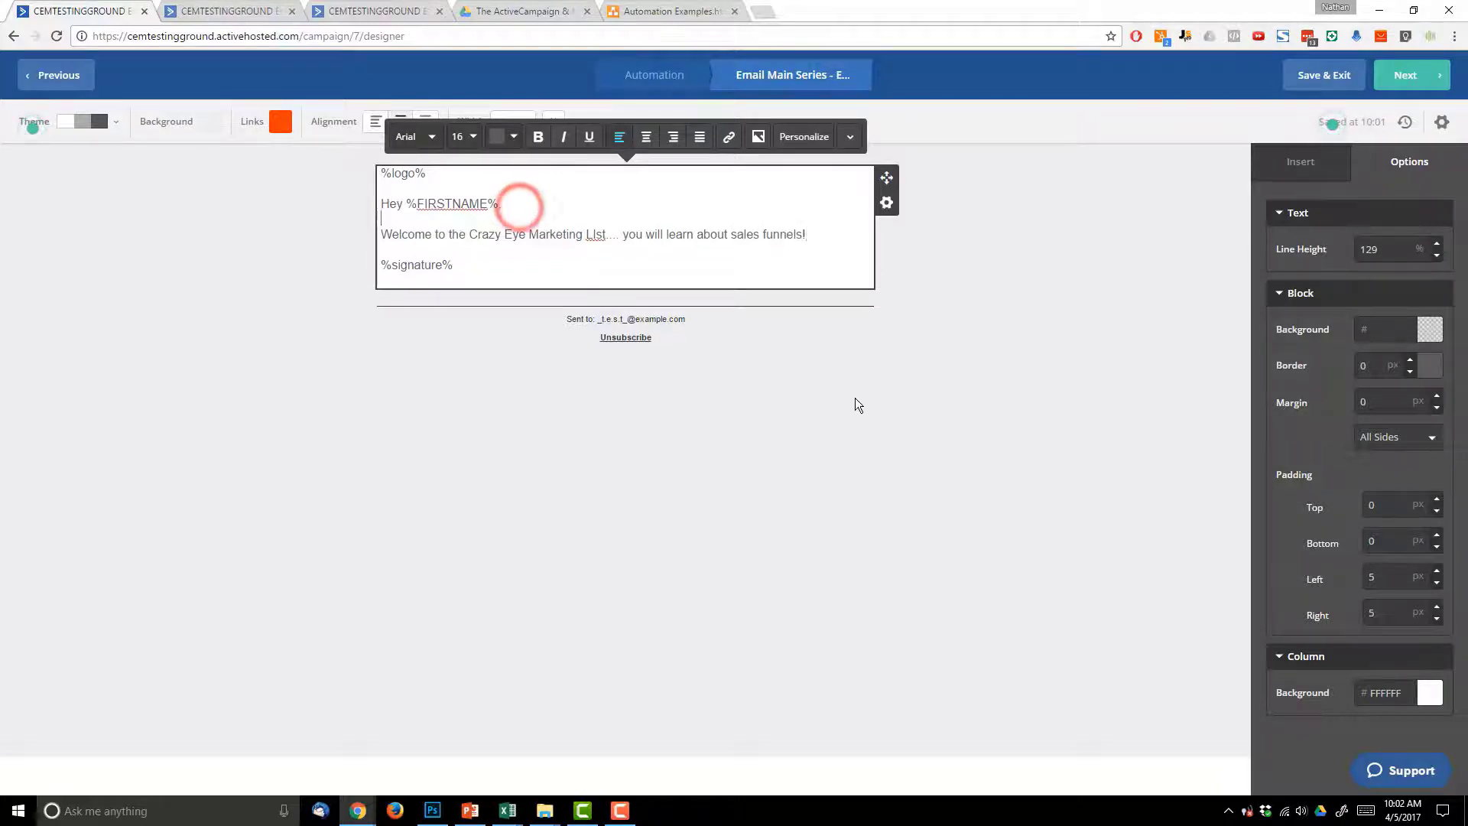
click(855, 399)
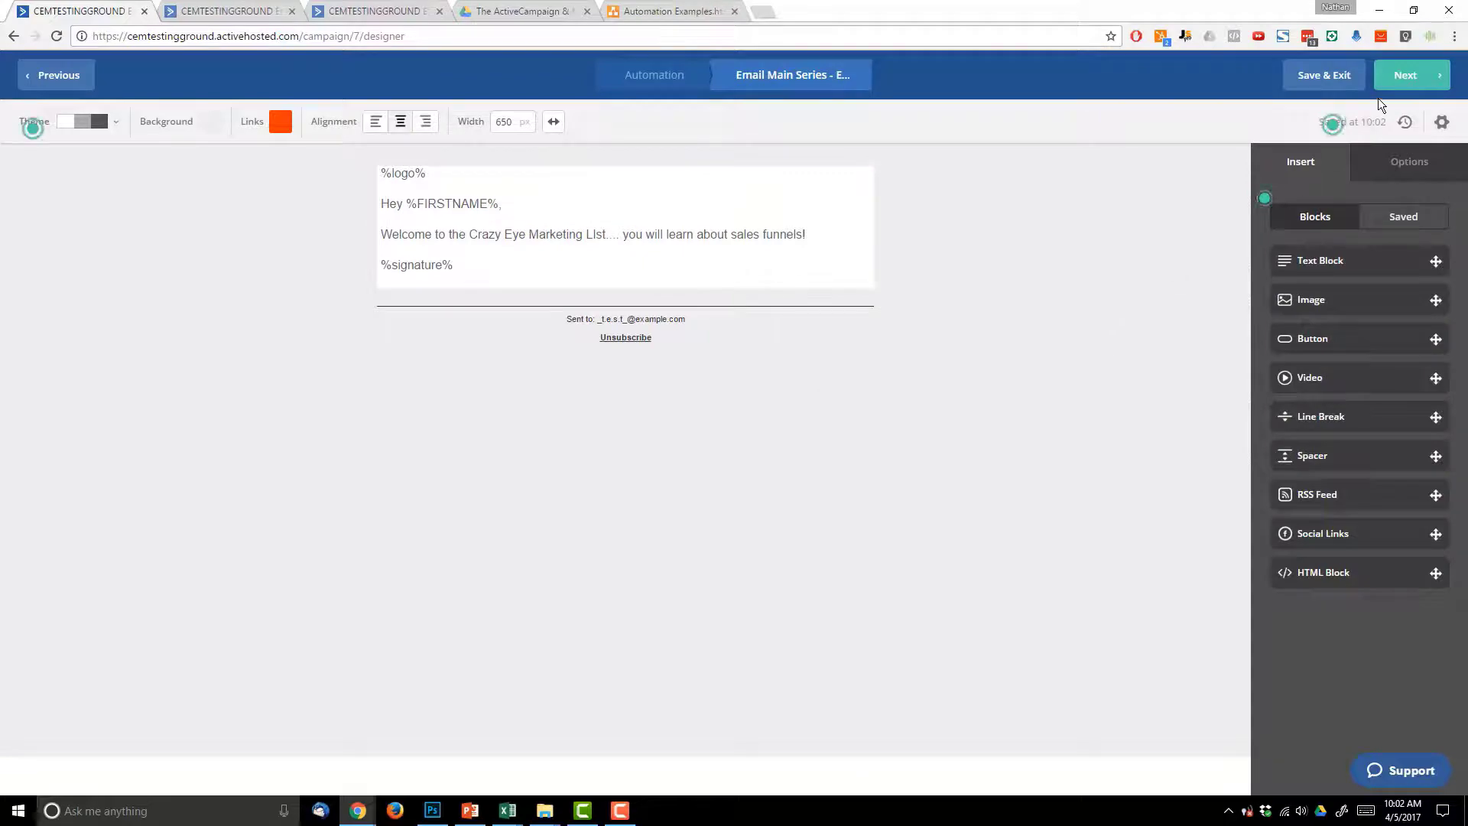
click(1405, 85)
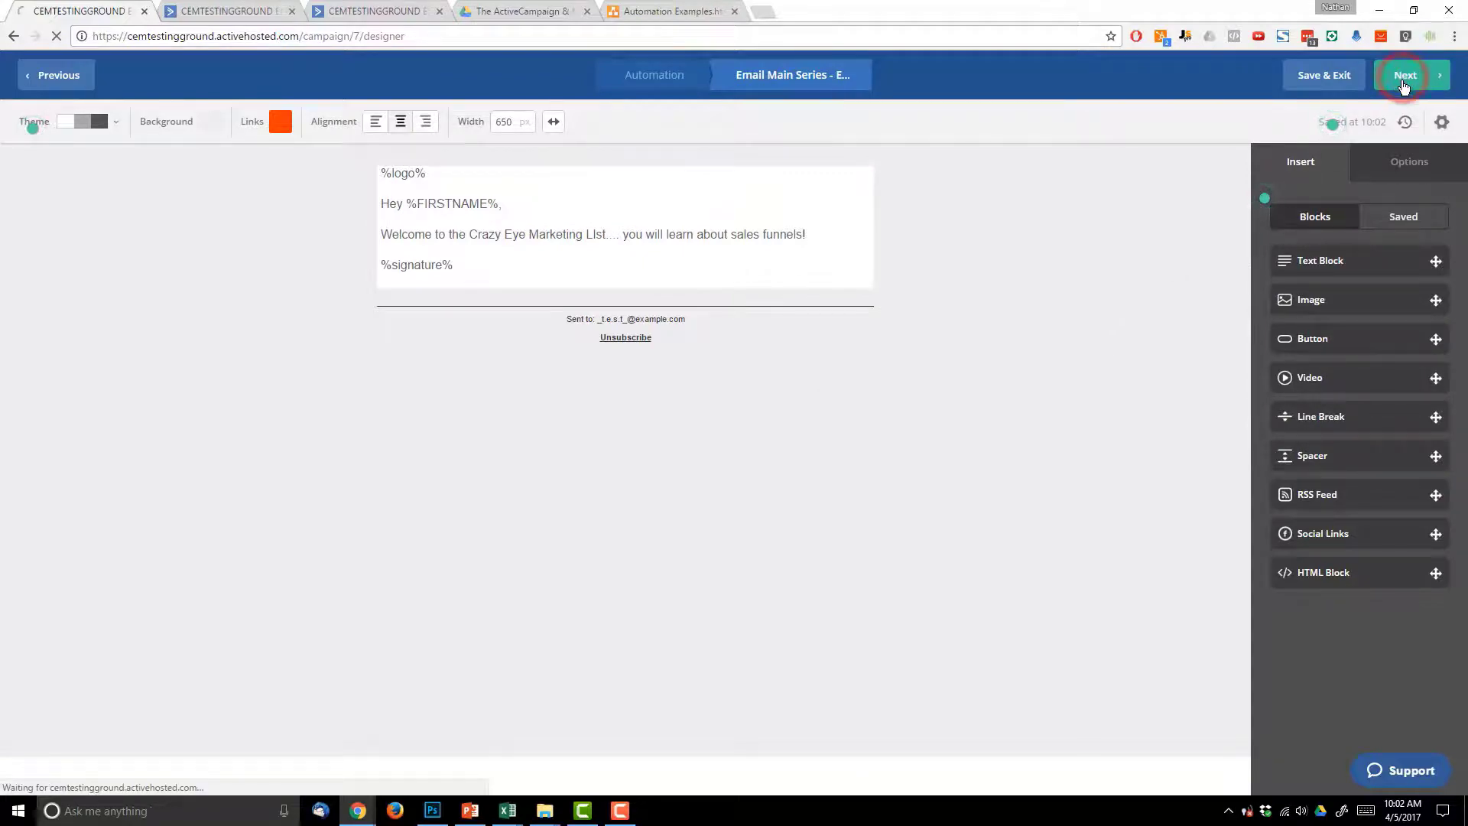
- Turn on Google Analytics for the email in the campaign summary and set its campaign name to "Main Series"
drag(665, 150, 970, 150)
click(967, 149)
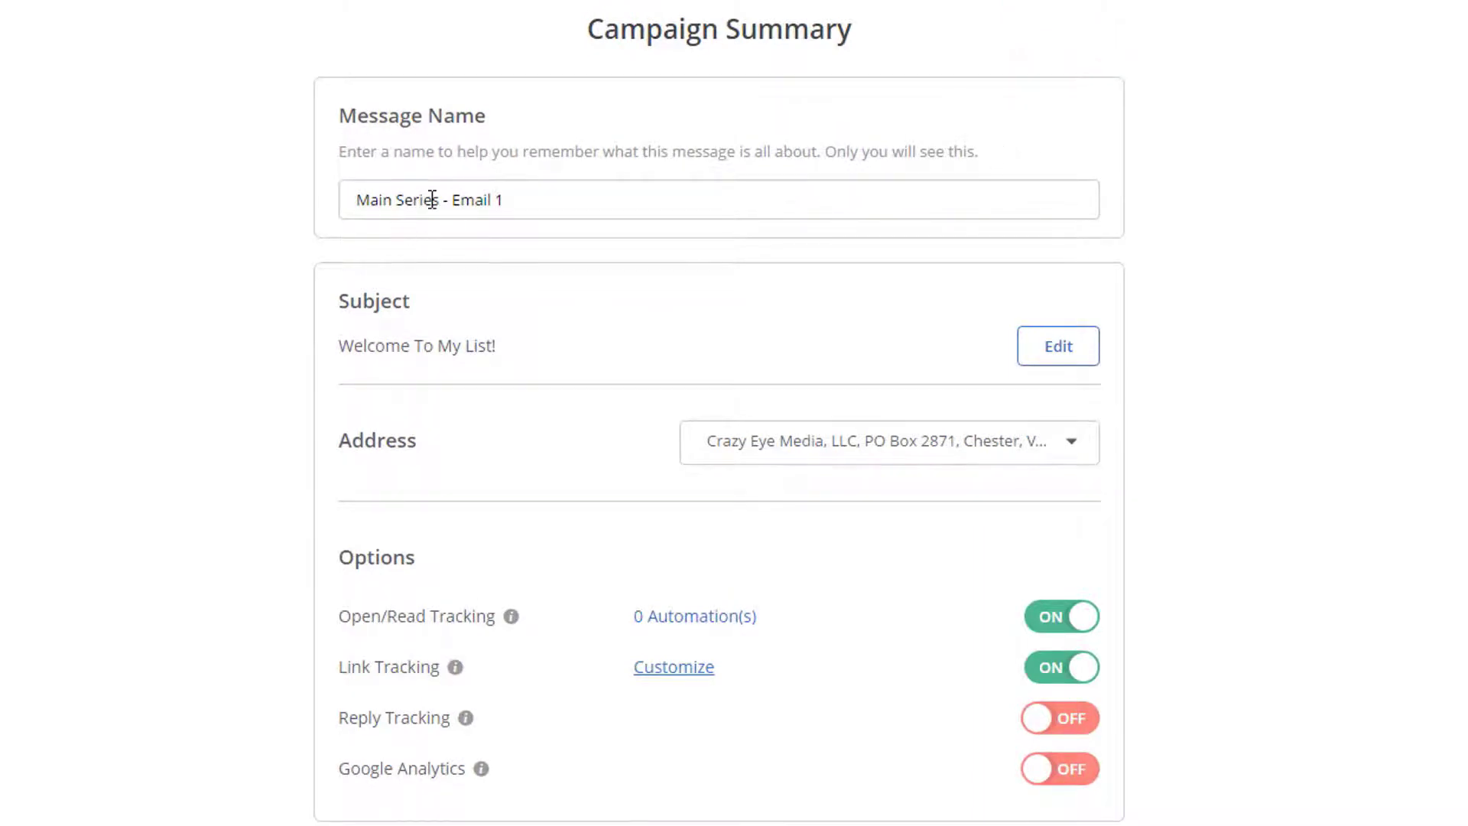
scroll(420, 202, down, 2)
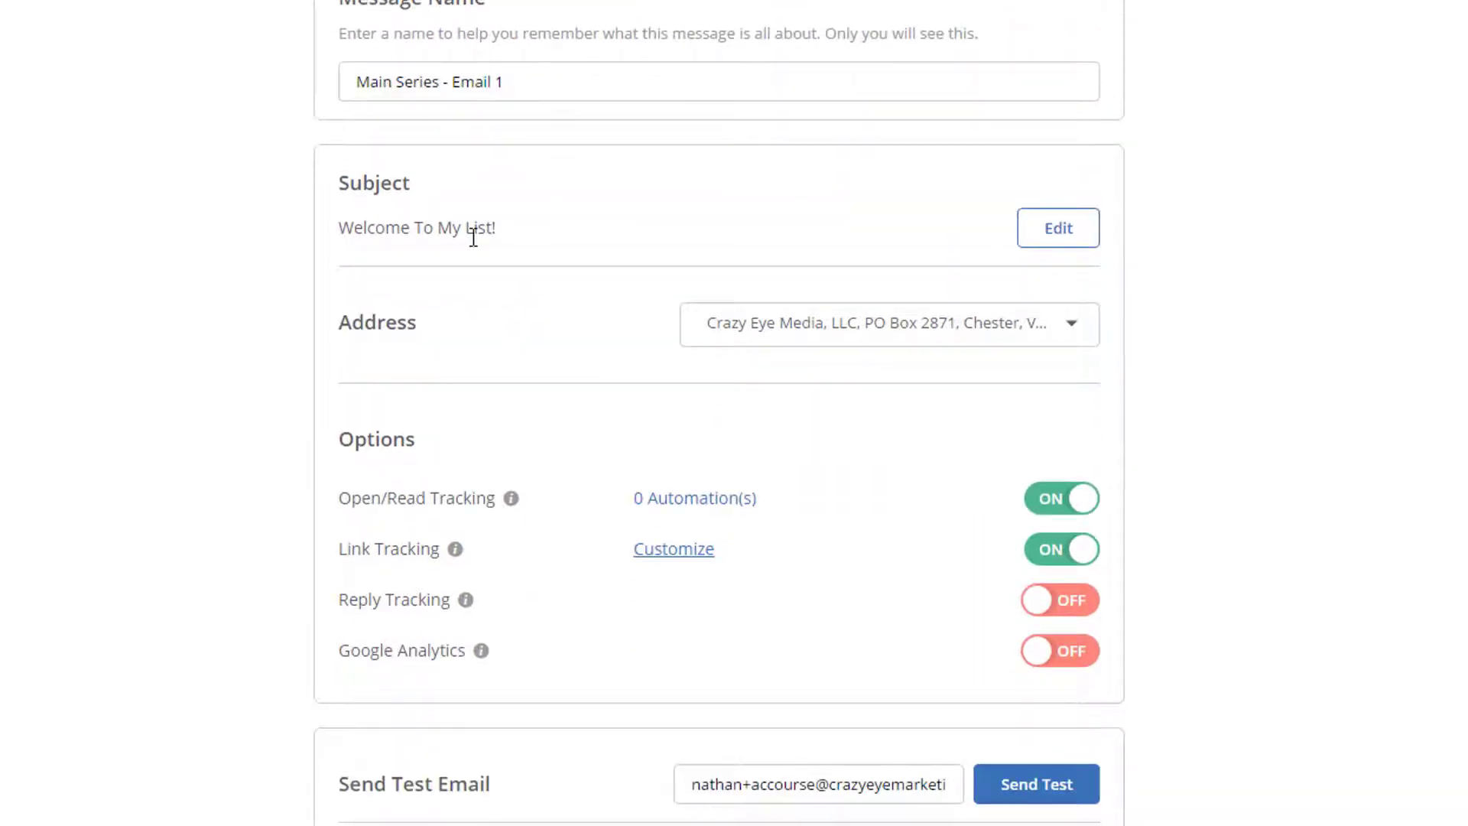
scroll(535, 229, down, 2)
scroll(818, 298, down, 1)
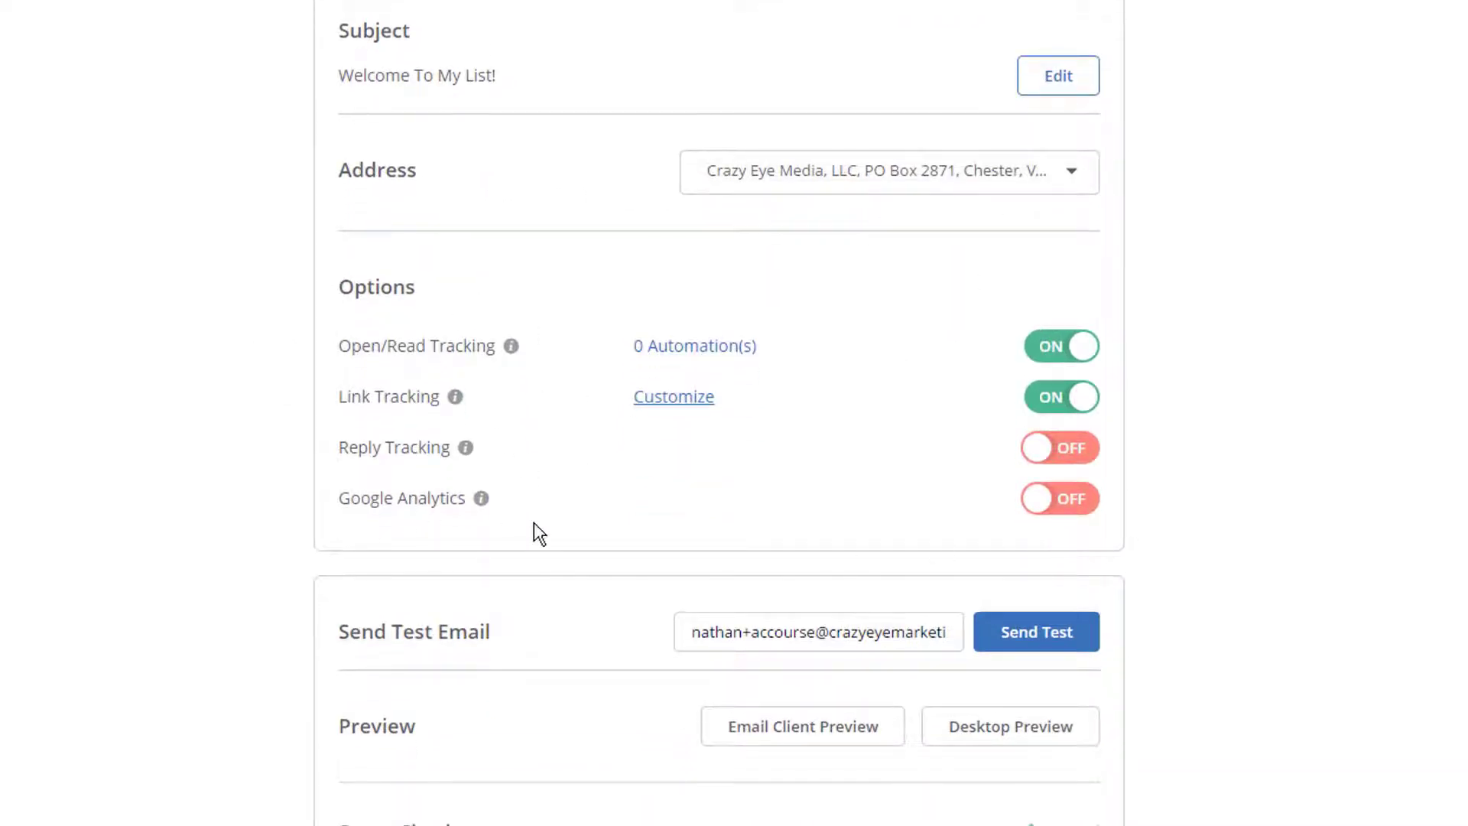
click(1048, 500)
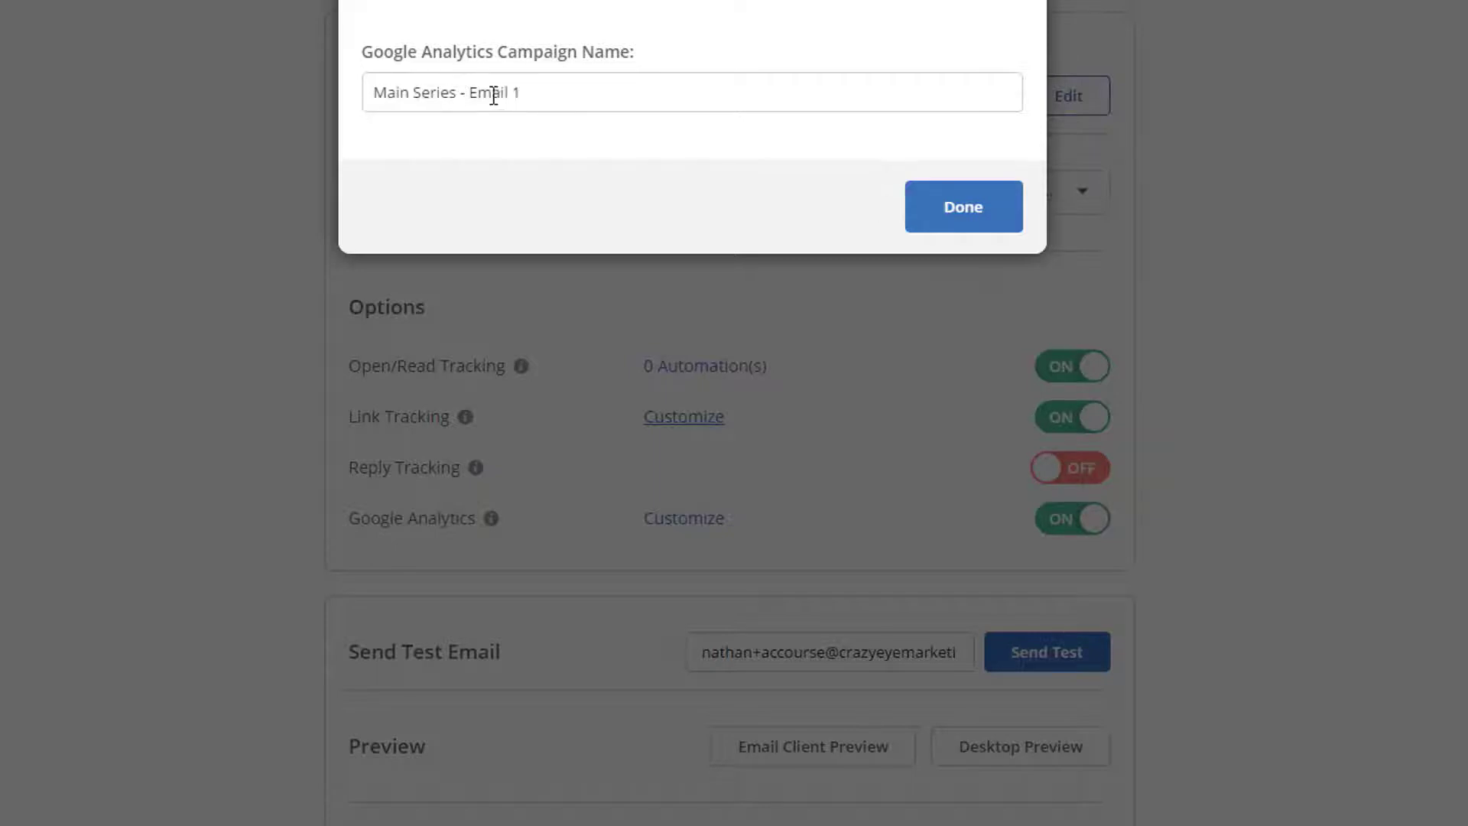
drag(553, 89, 456, 92)
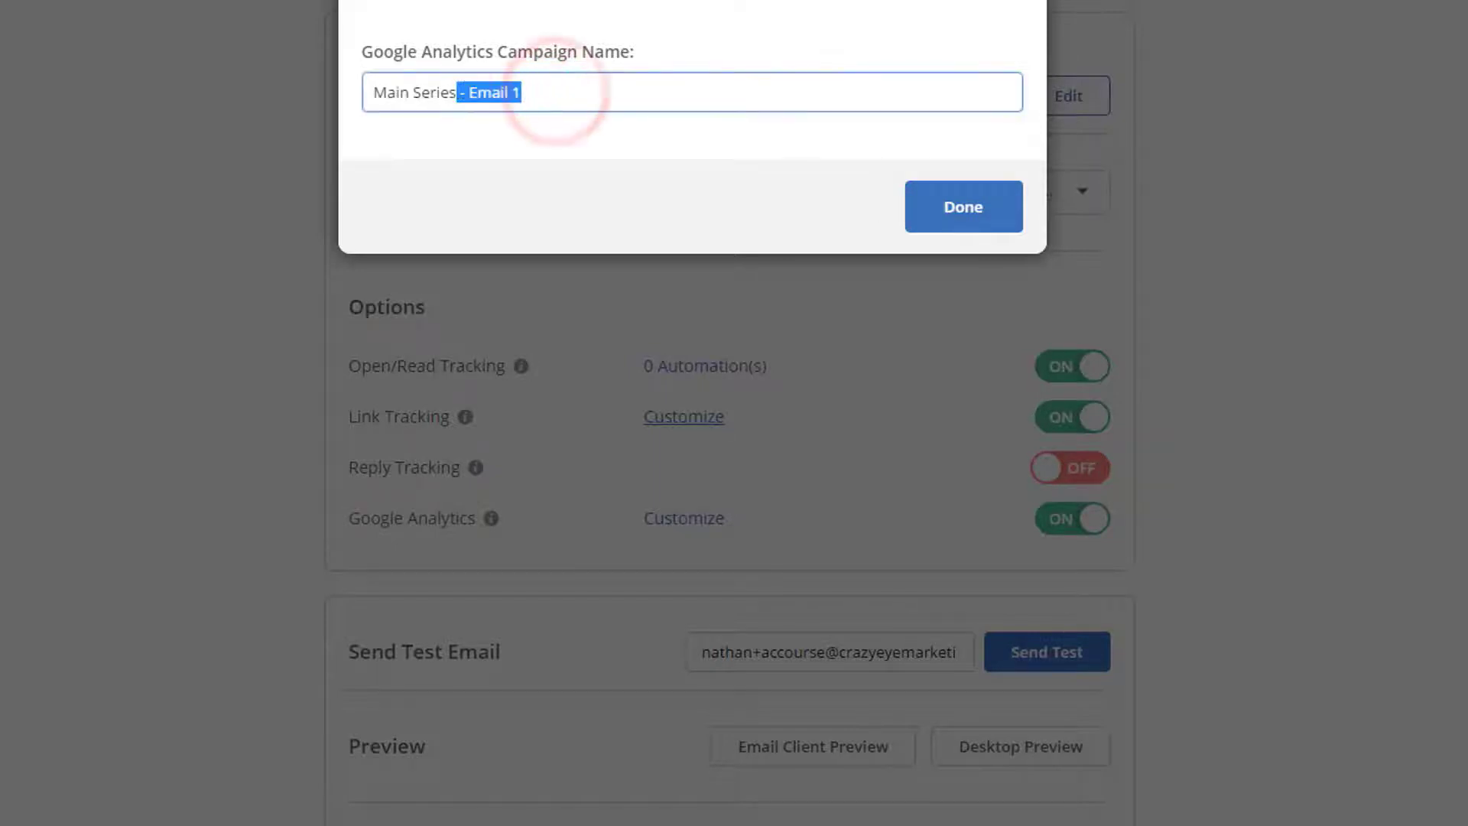
key(BackSpace)
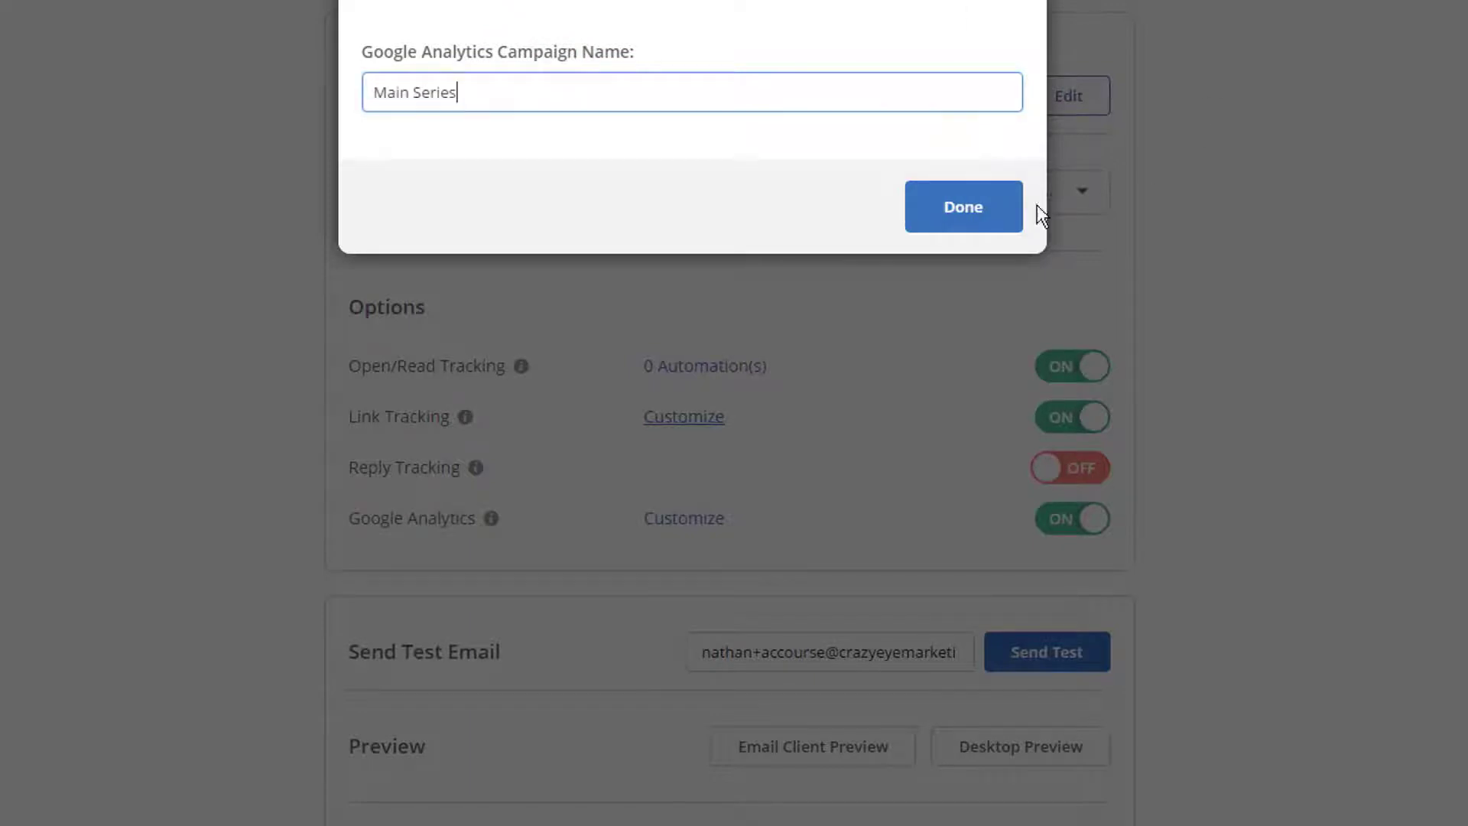
click(679, 86)
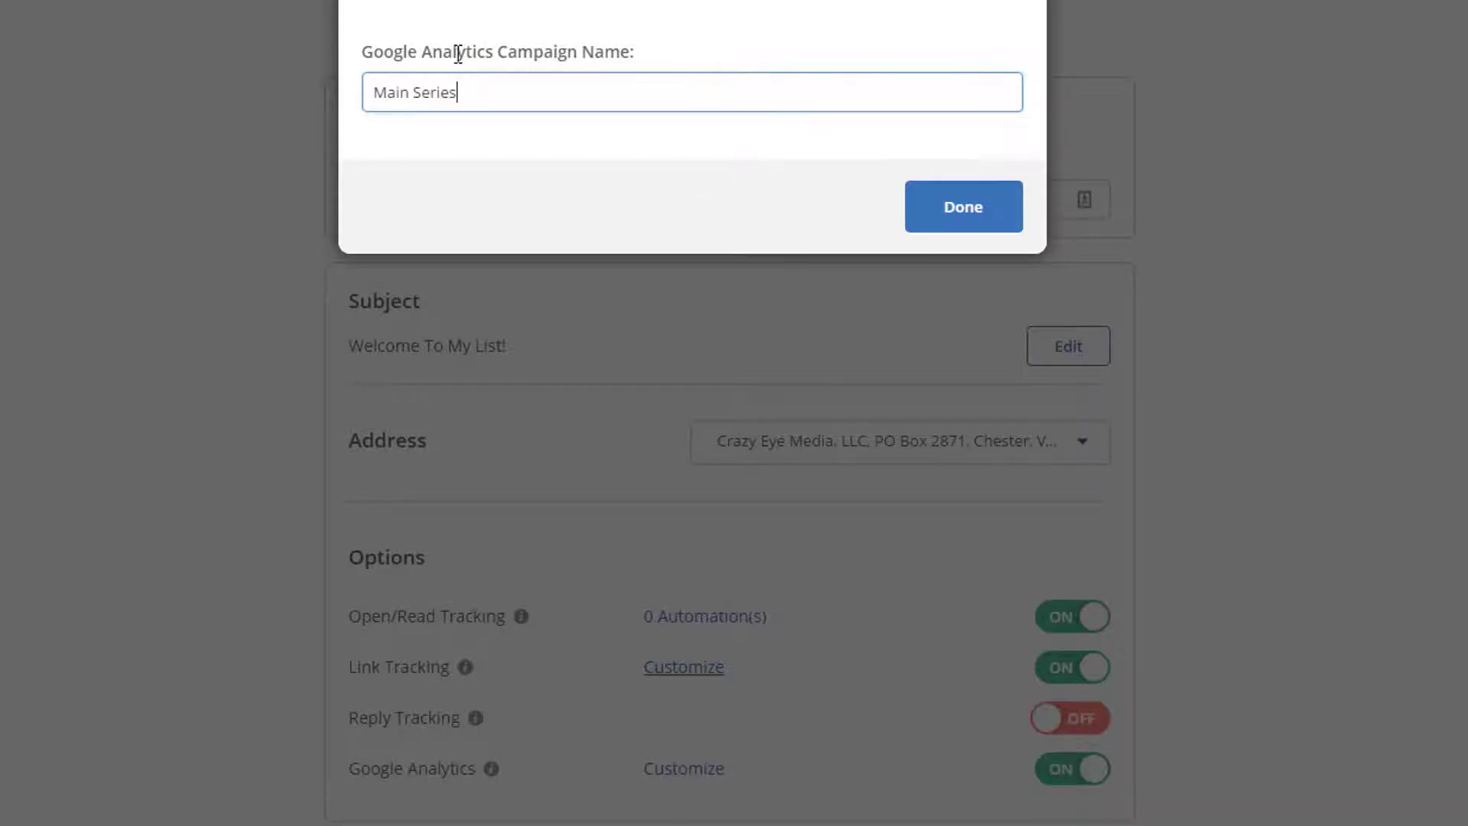
drag(456, 51, 645, 52)
click(646, 52)
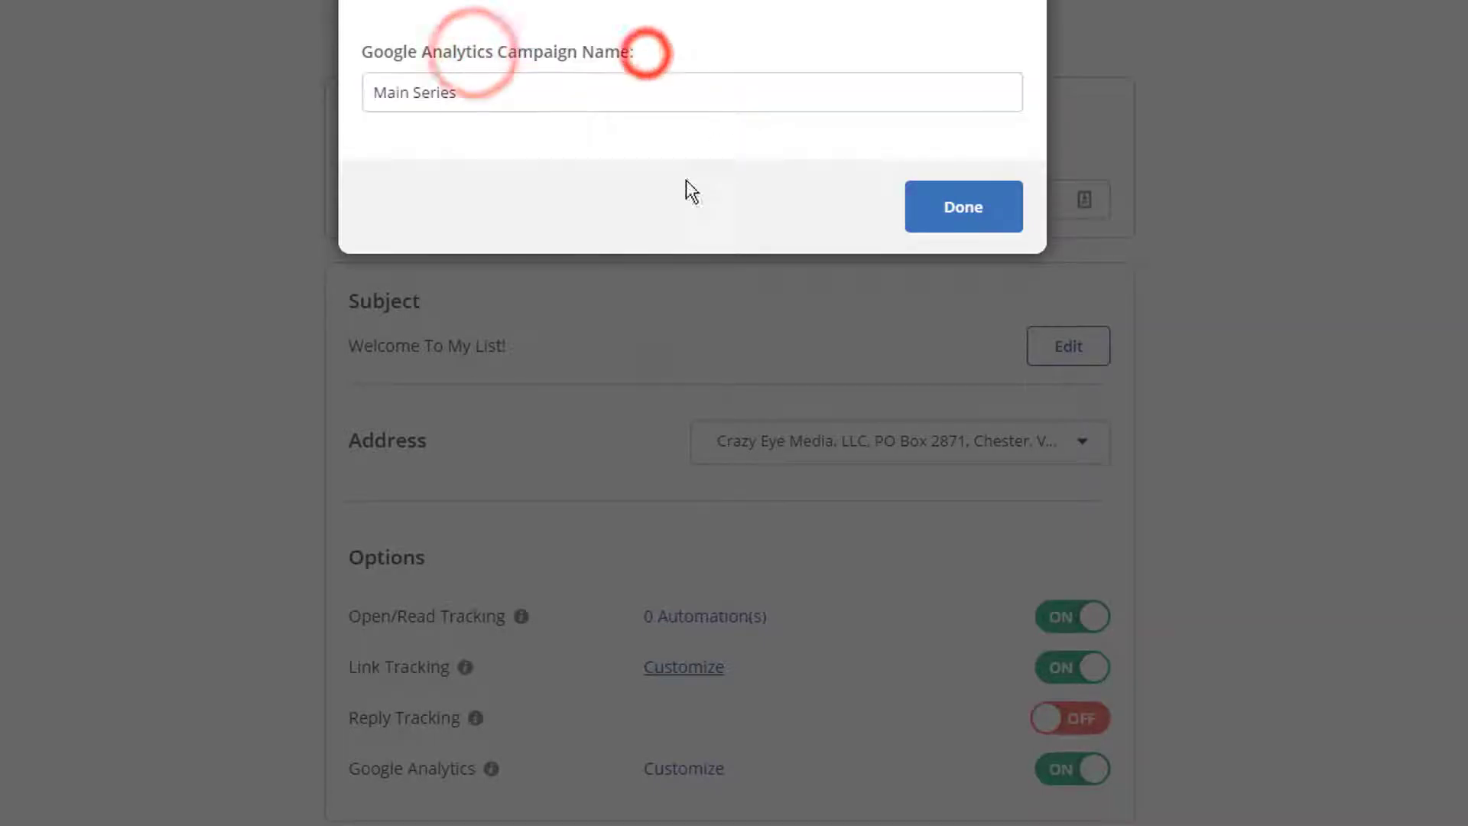
click(965, 223)
- Review the test, preview and spam check sections of the campaign summary and finish the email
scroll(1173, 275, down, 3)
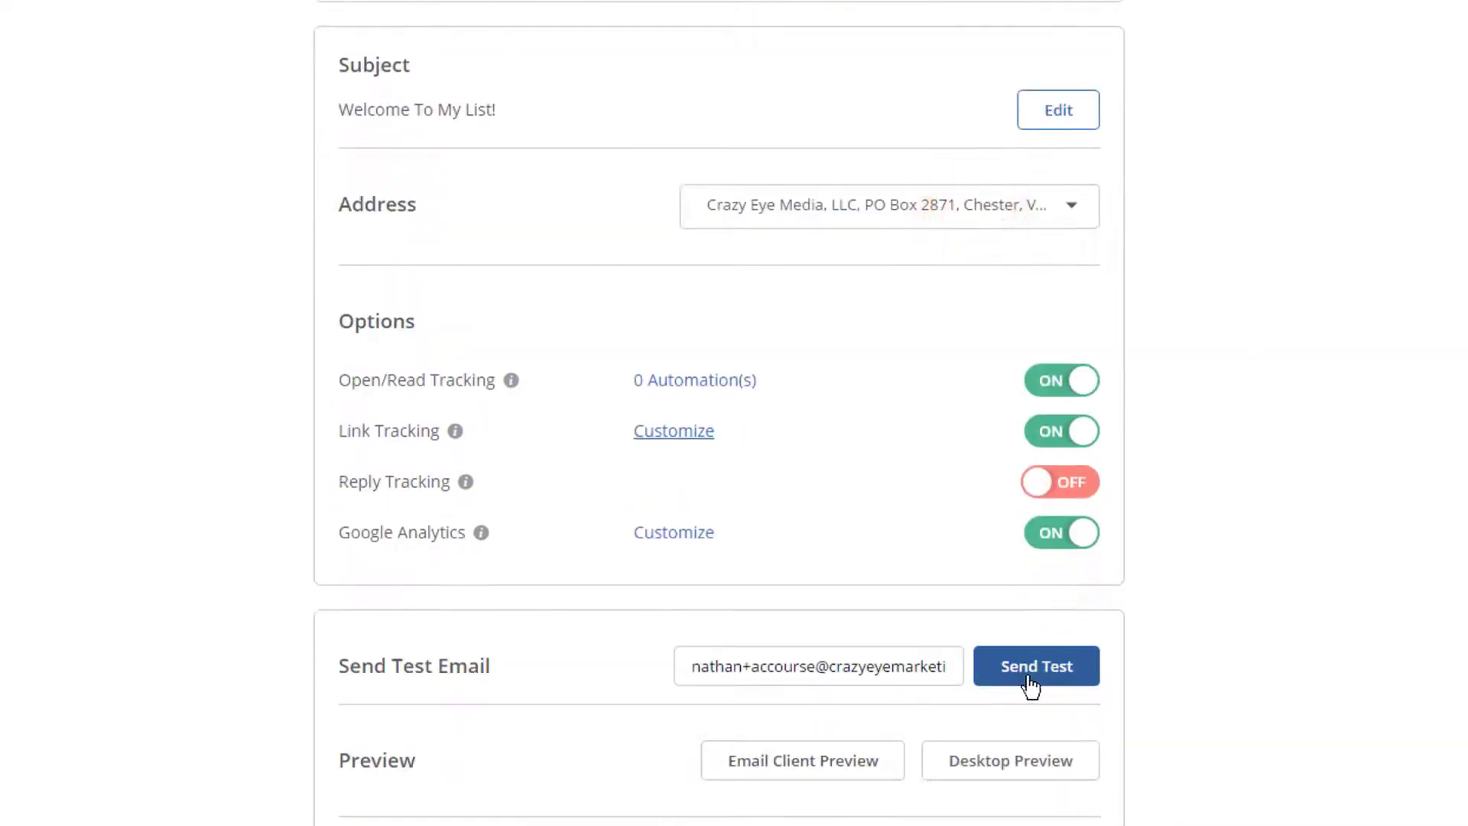
scroll(177, 817, down, 1)
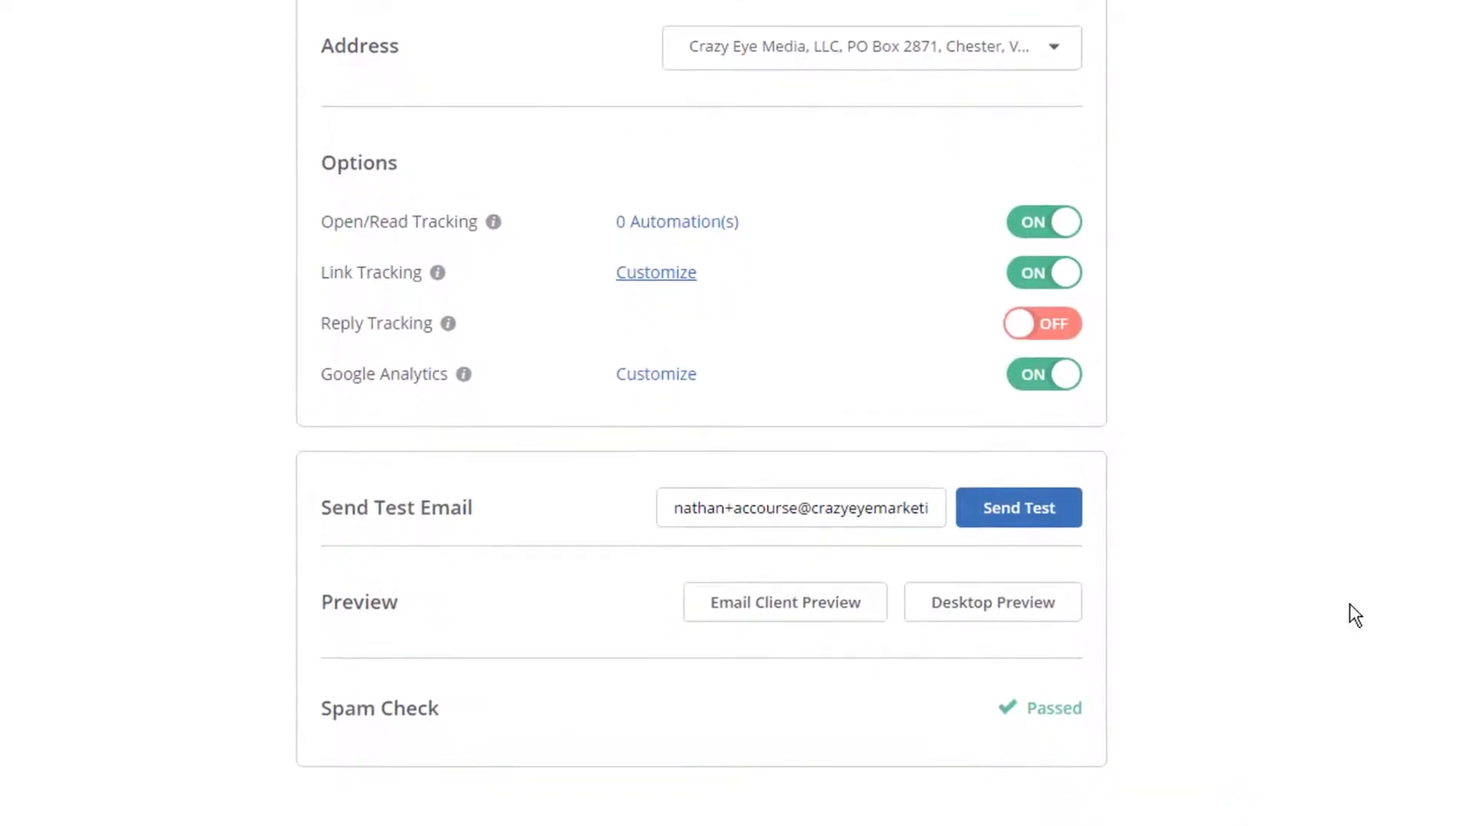
scroll(1236, 653, up, 3)
scroll(1155, 643, down, 3)
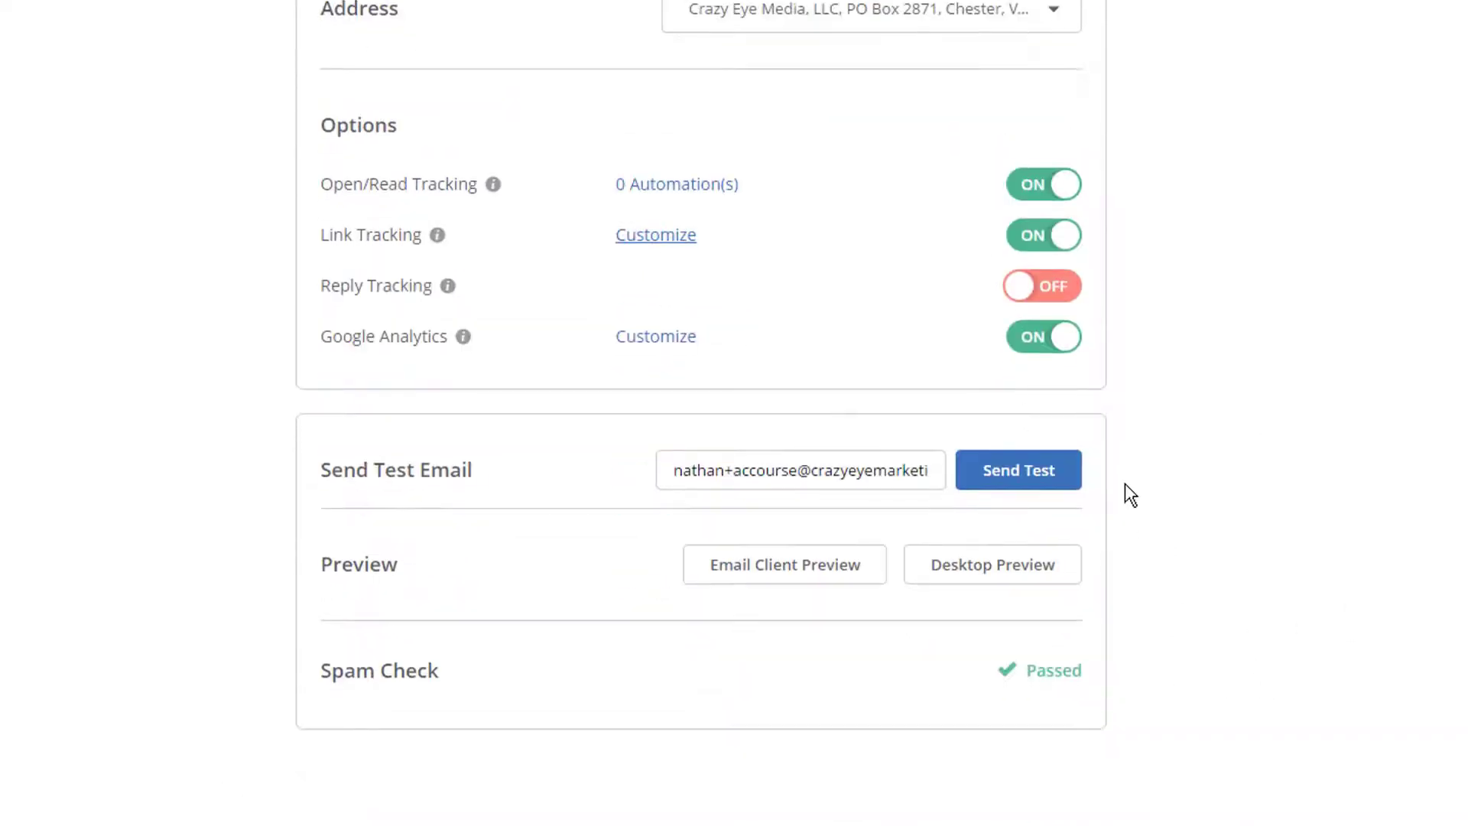
scroll(1147, 527, up, 3)
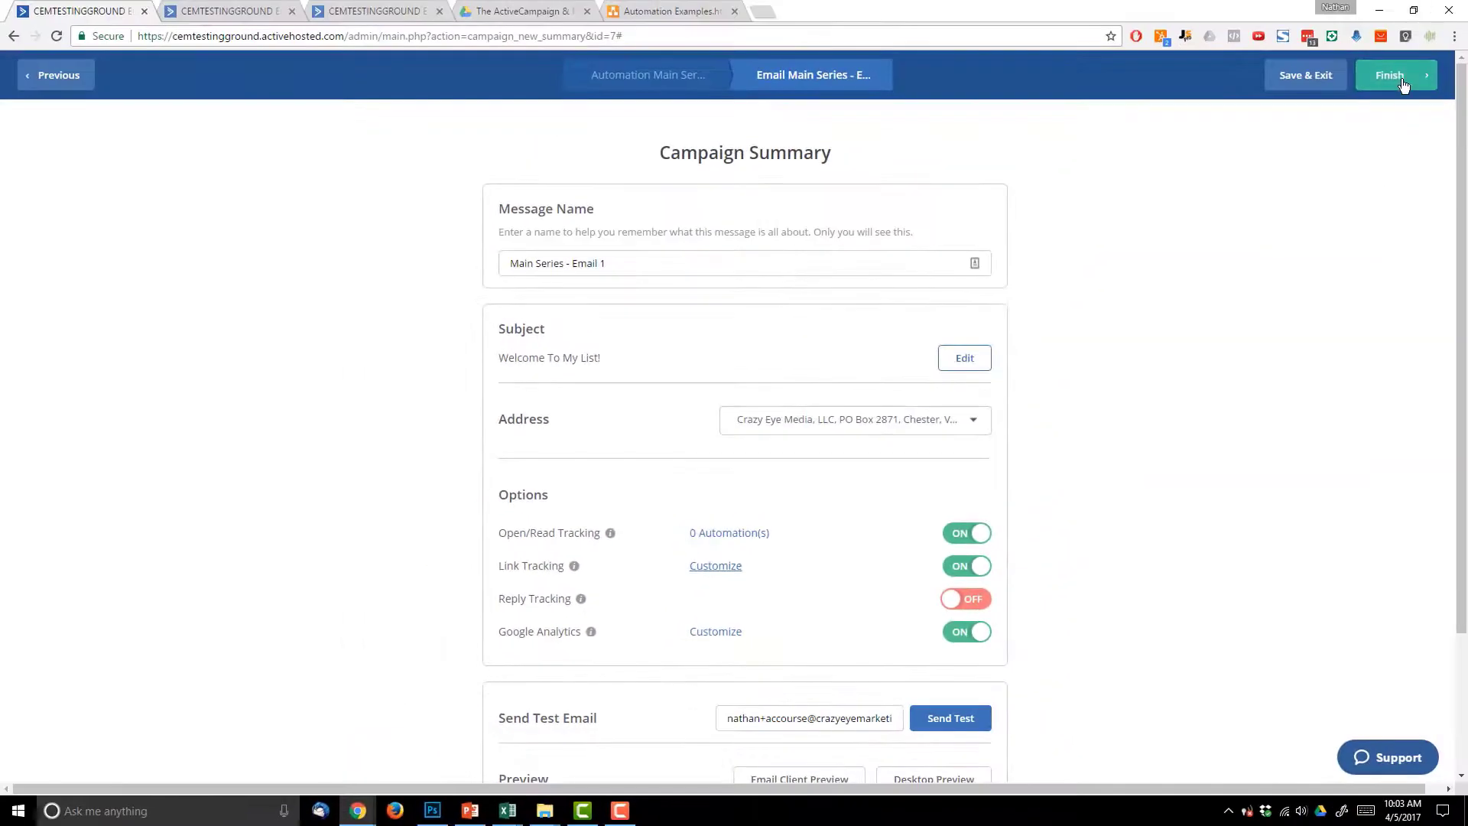
click(1402, 84)
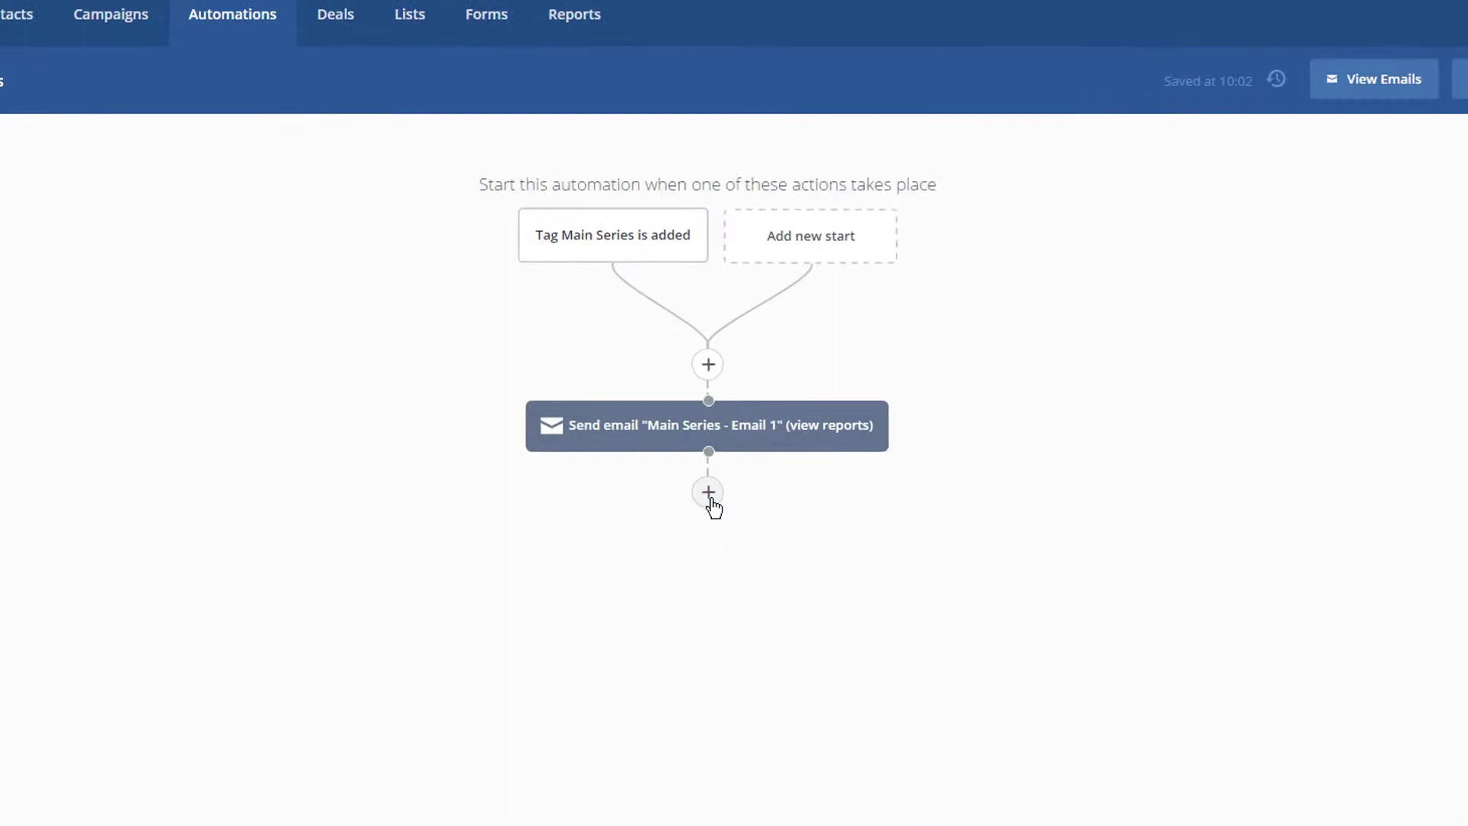
- Add a wait action for a specified period of 1 day after the "Main Series - Email 1" action
click(709, 498)
click(563, 205)
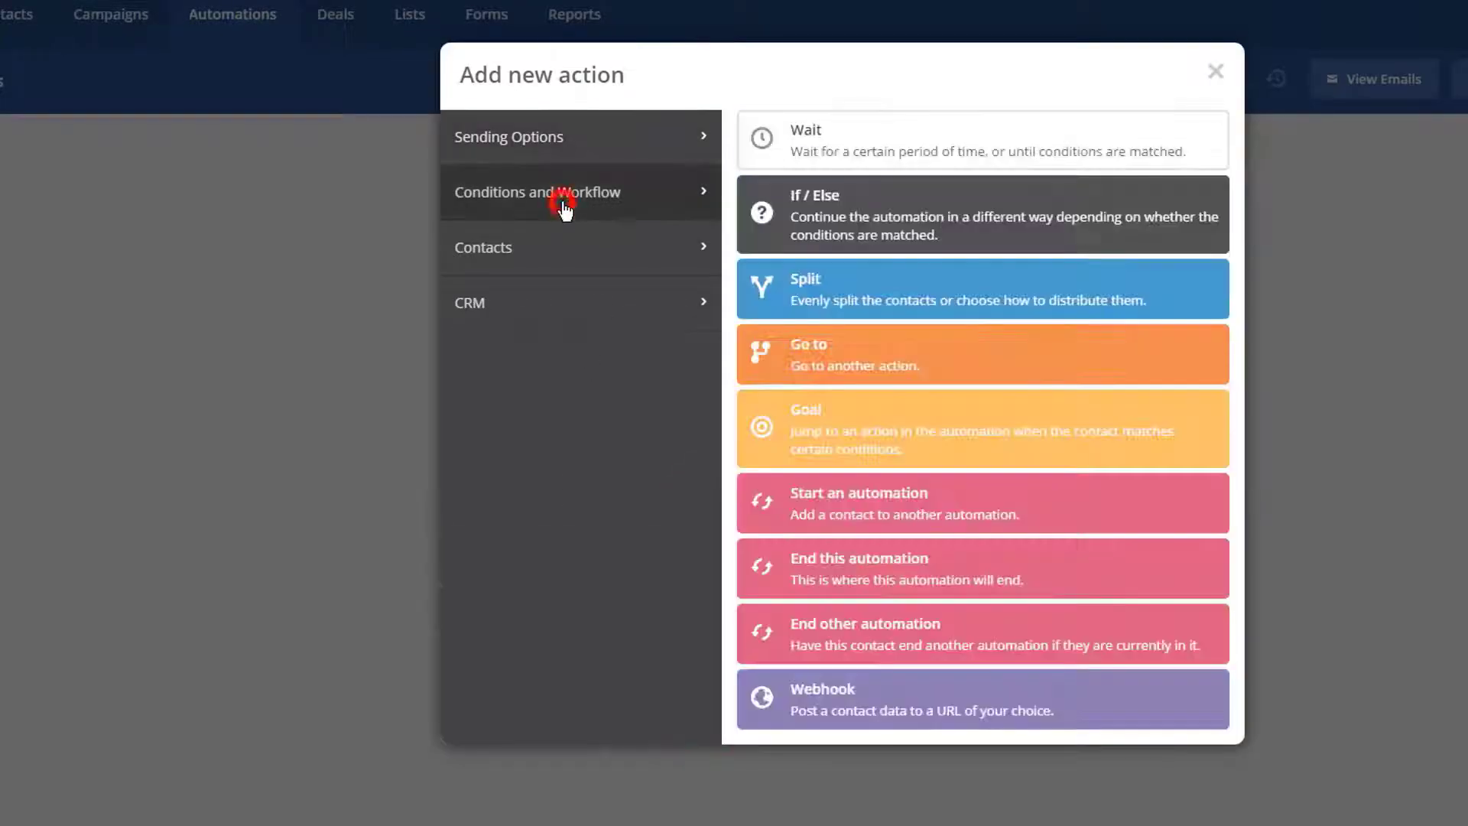
click(802, 154)
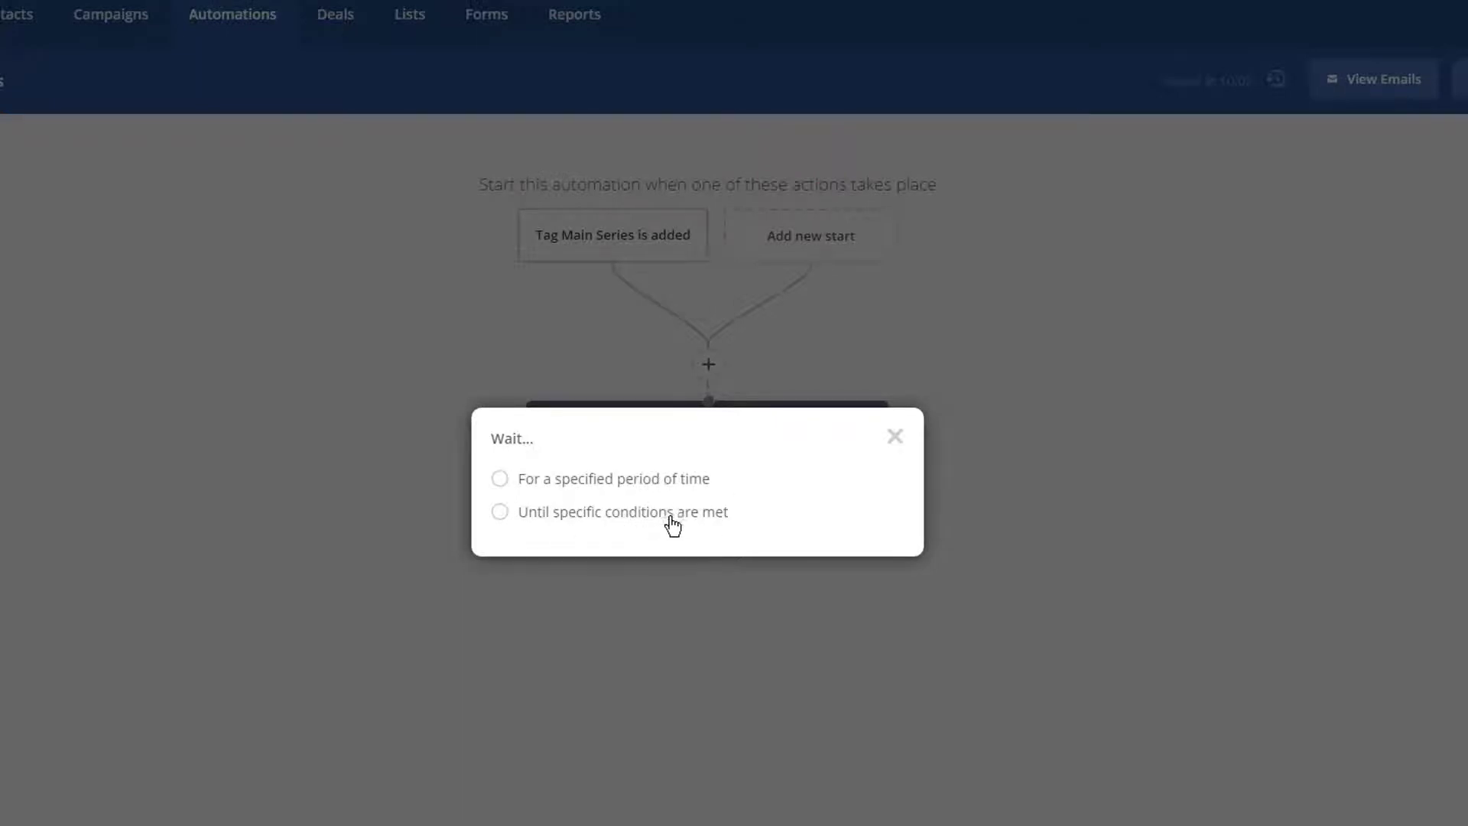
click(616, 480)
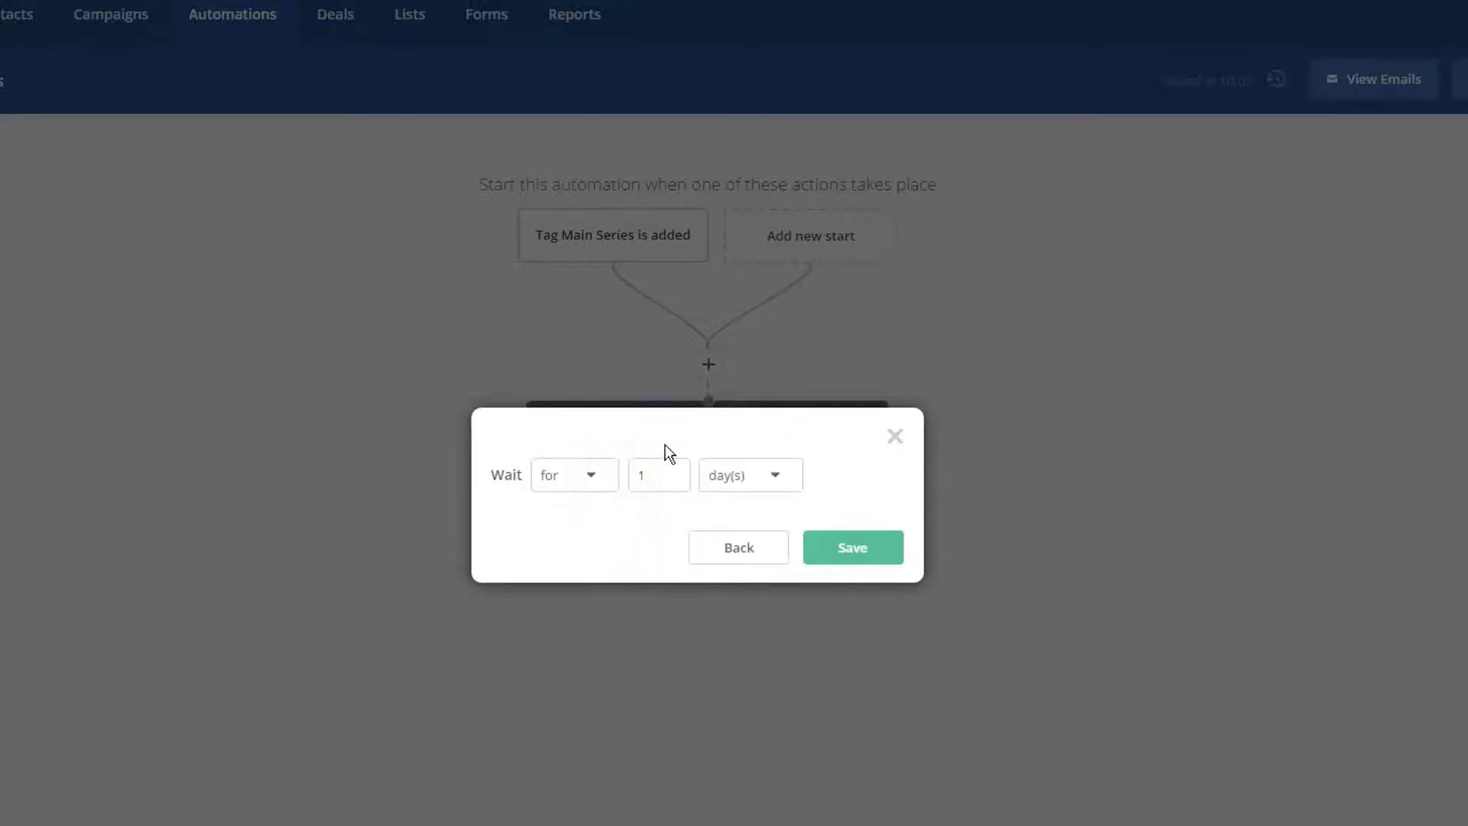
click(613, 477)
click(752, 478)
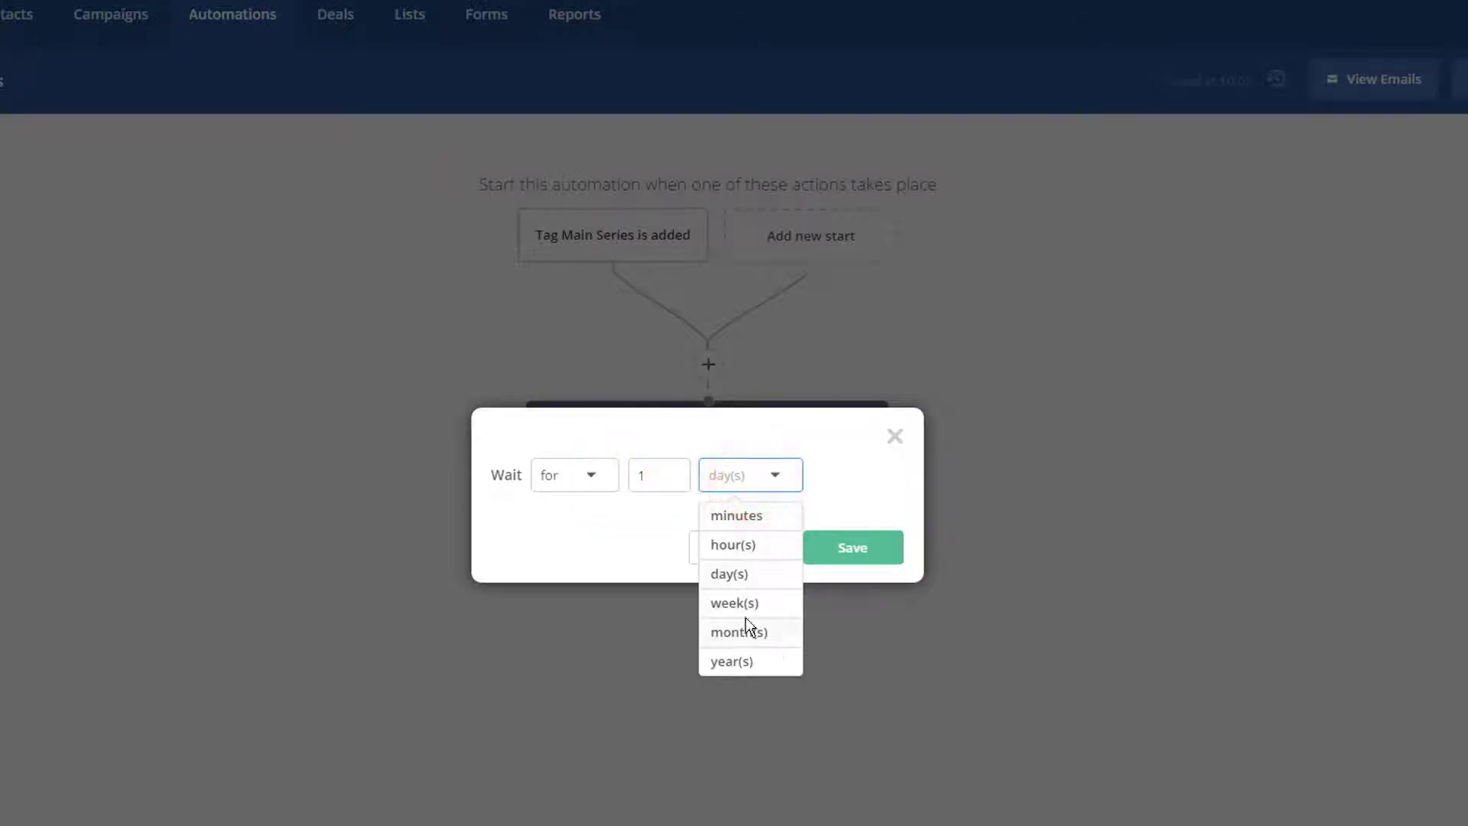
click(855, 484)
click(644, 474)
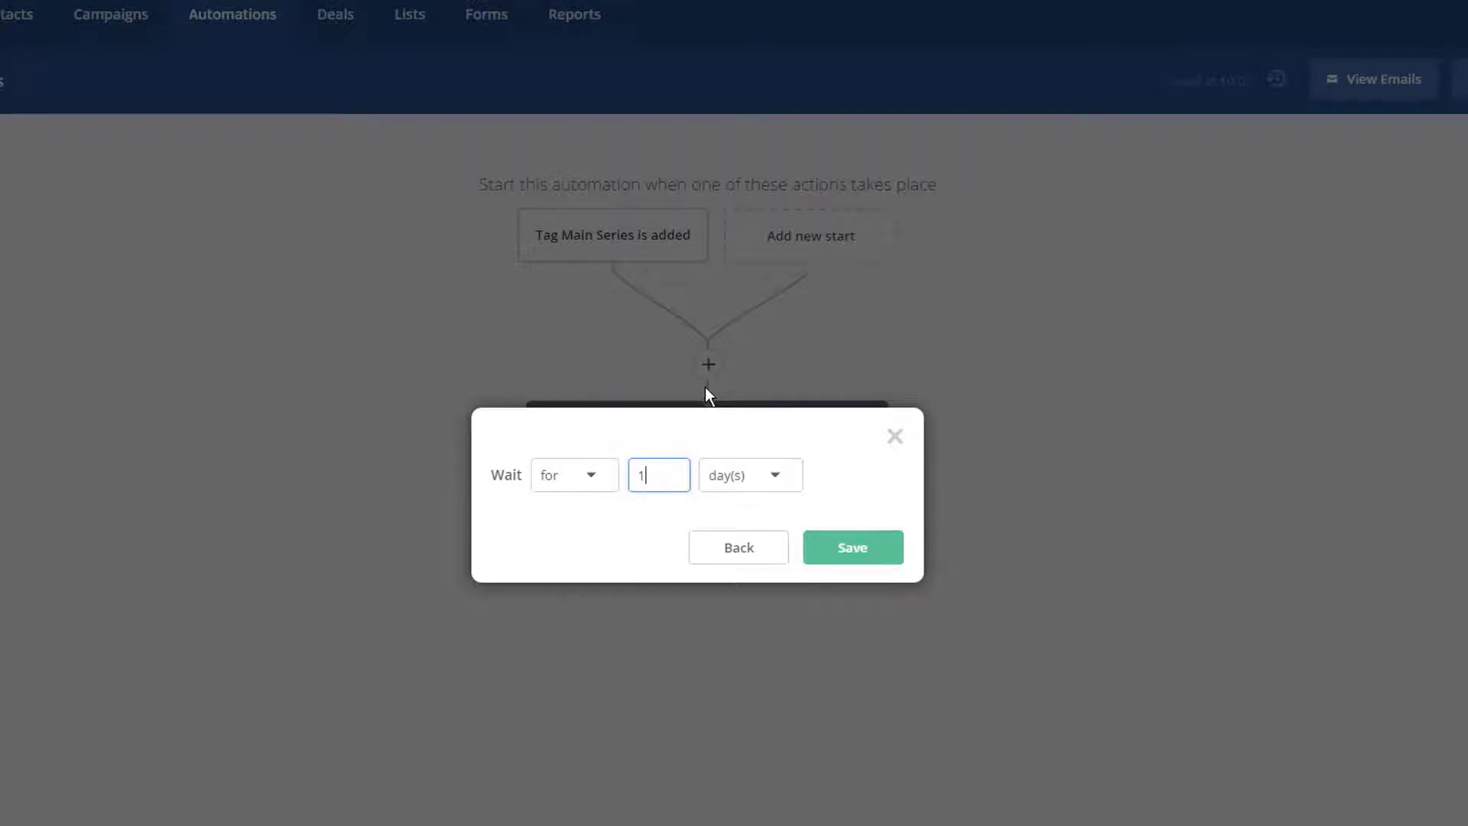
click(891, 548)
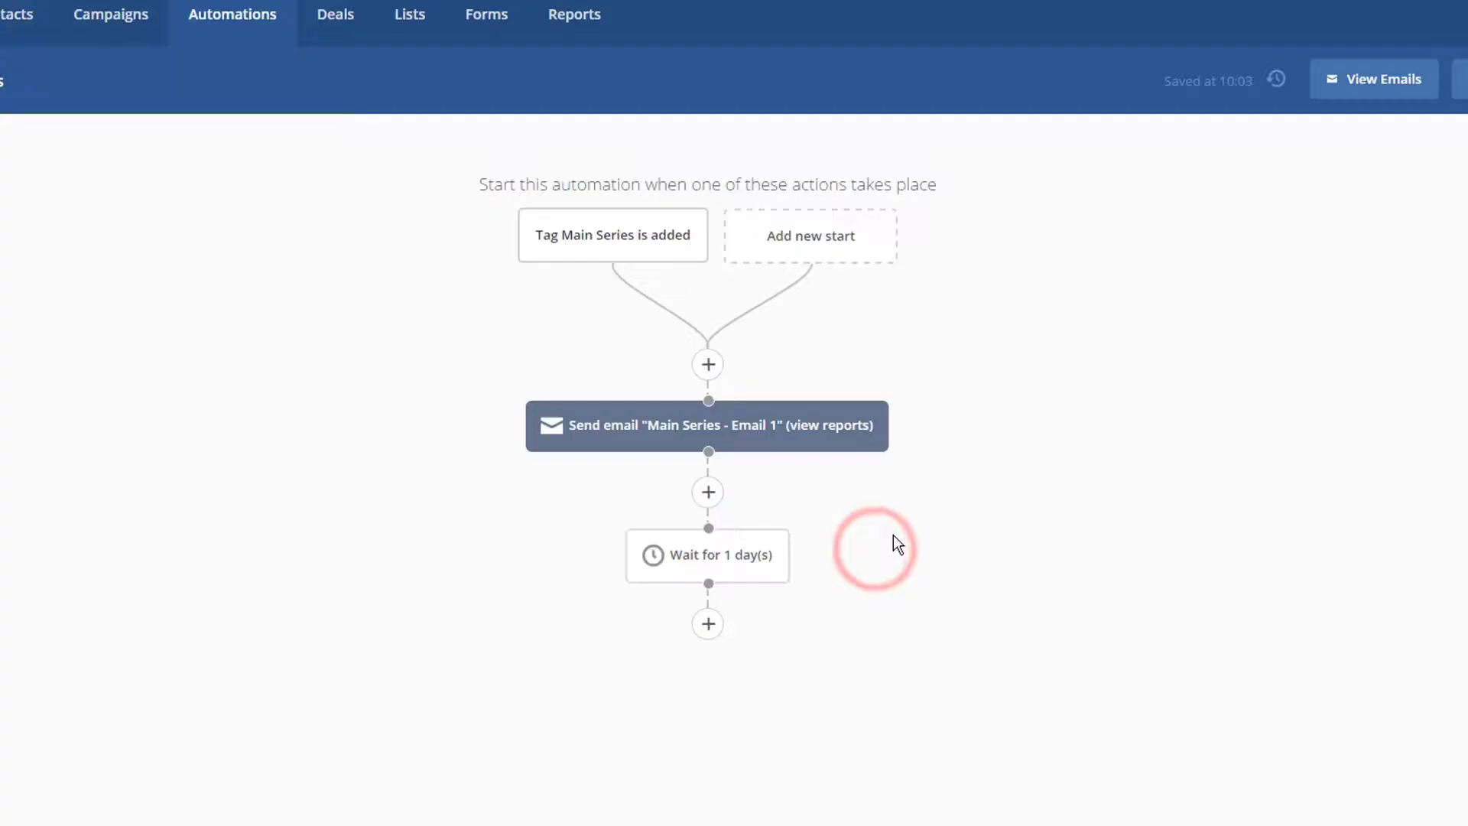
- Add a send email action after the 1-day wait and check the selection and copy options for the existing email
click(709, 625)
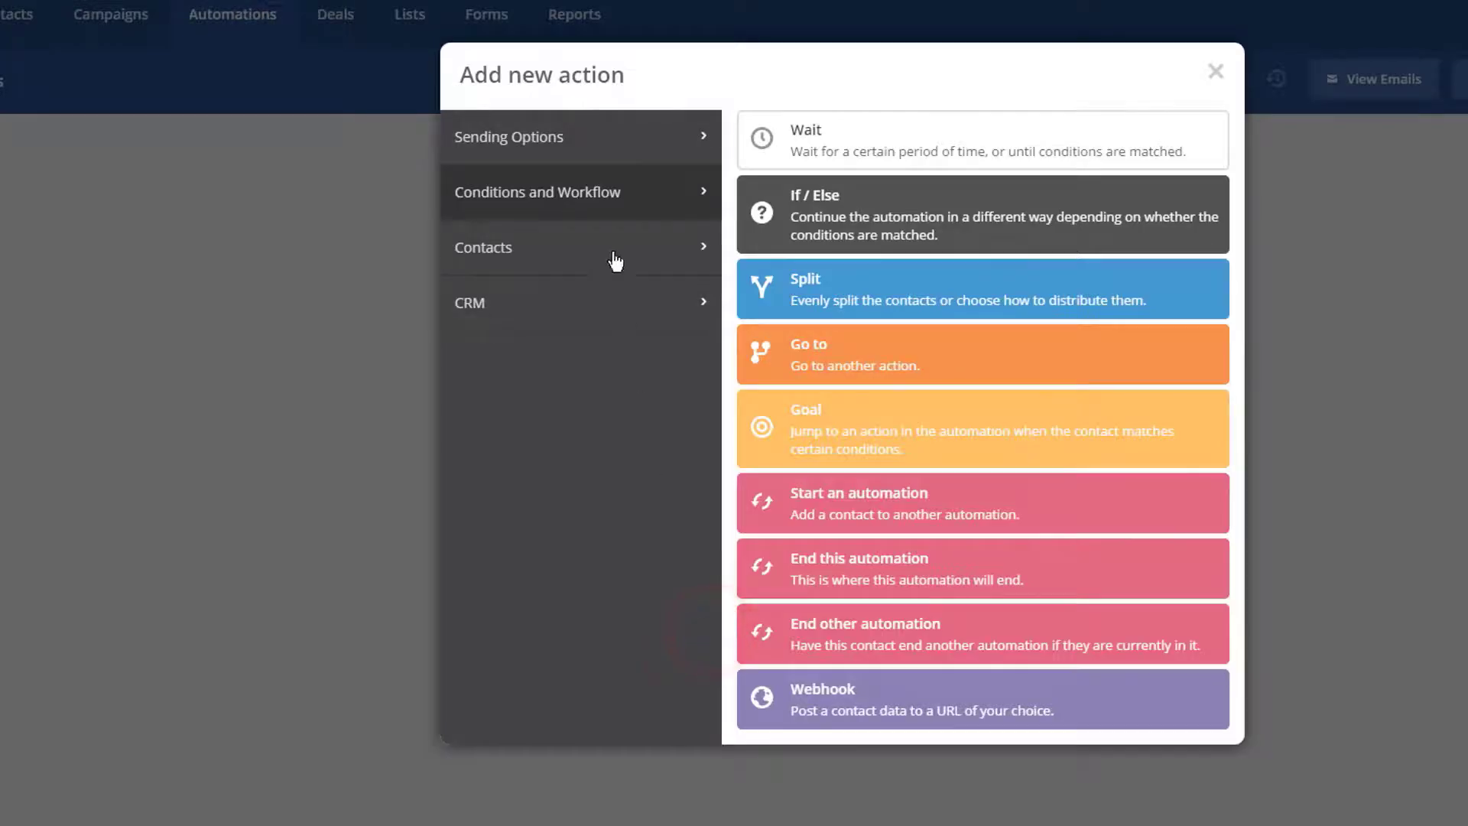
click(593, 146)
click(846, 137)
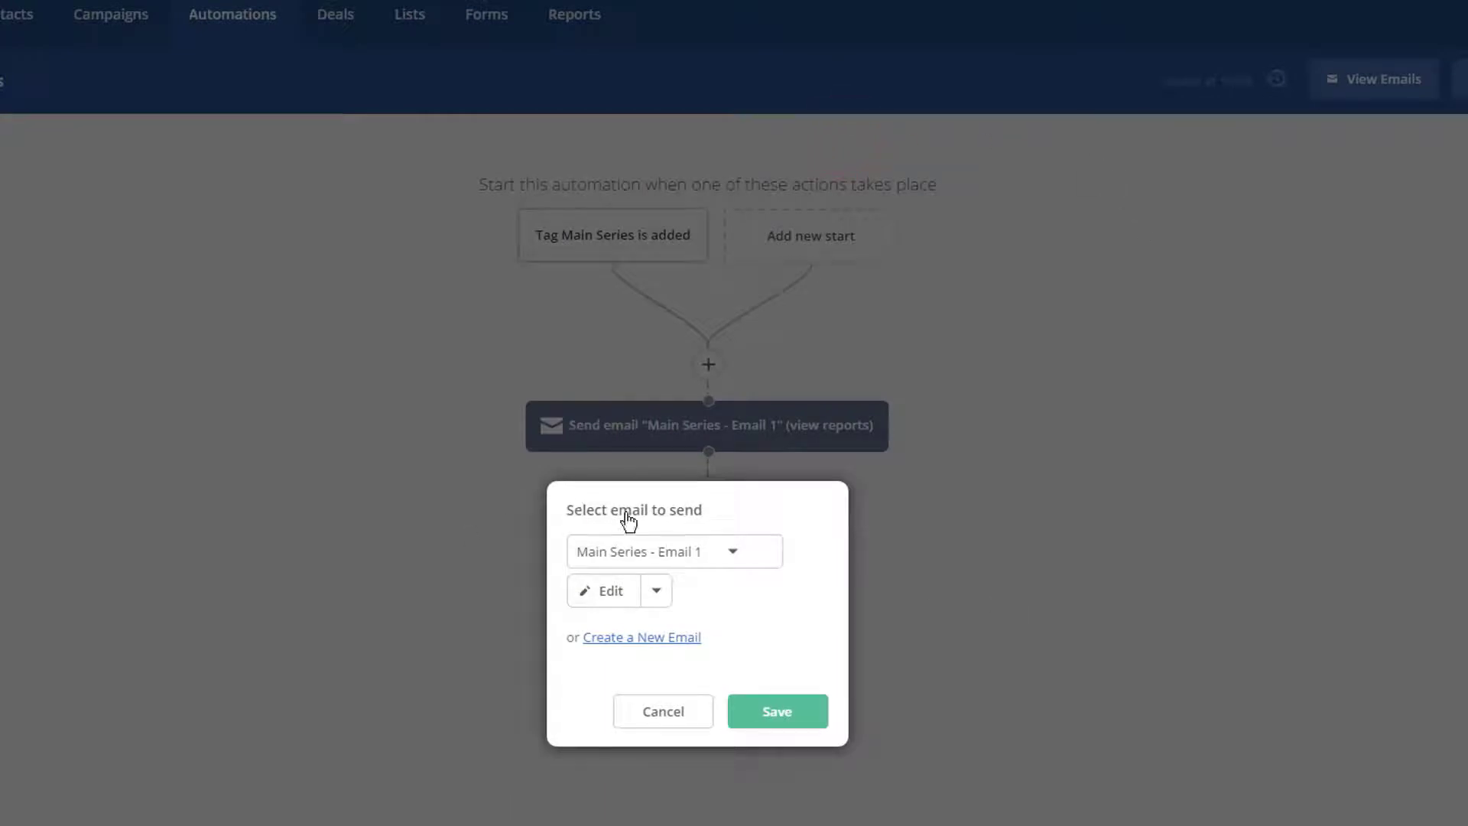
click(746, 553)
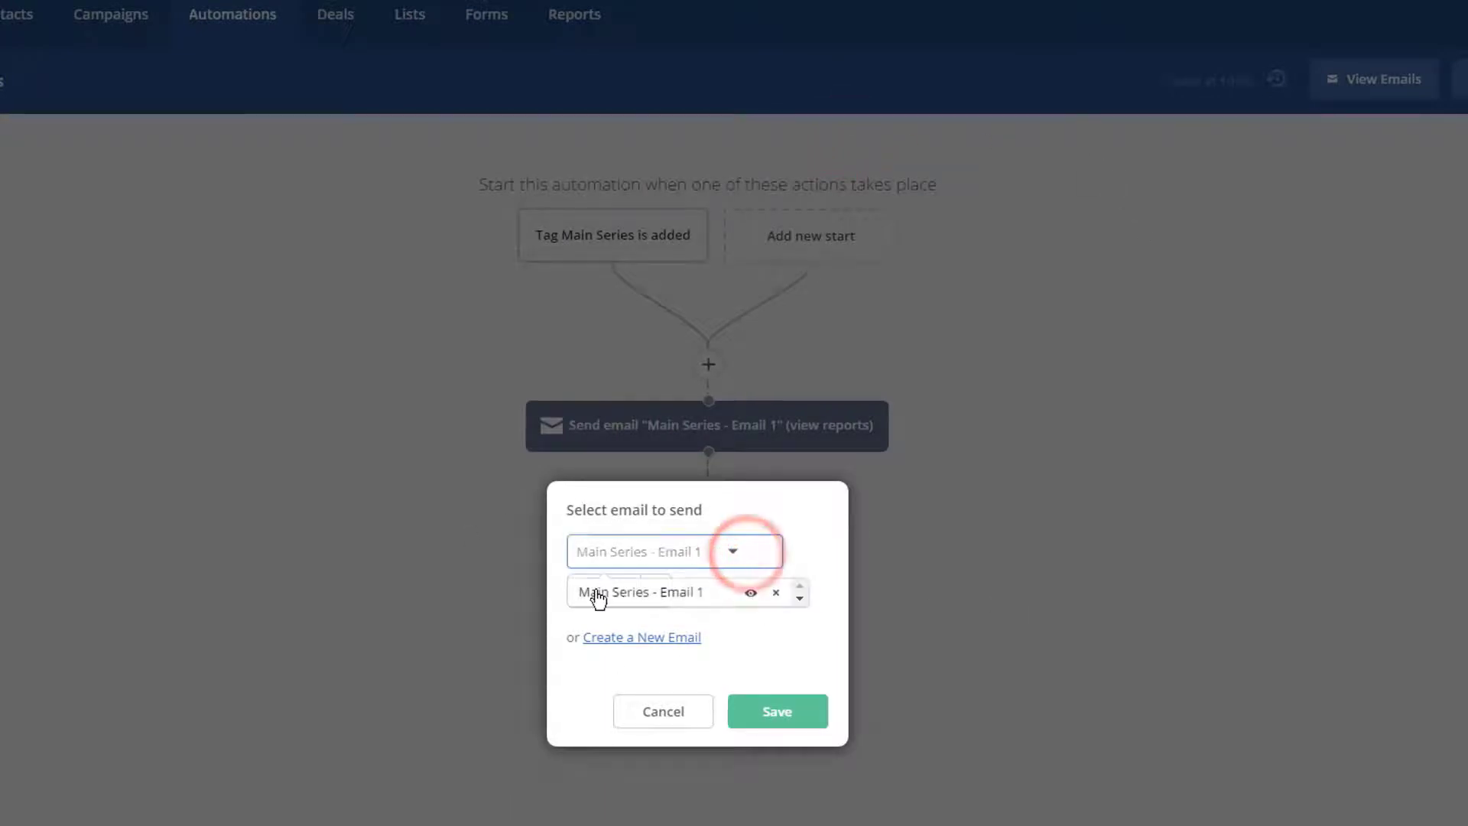
click(764, 631)
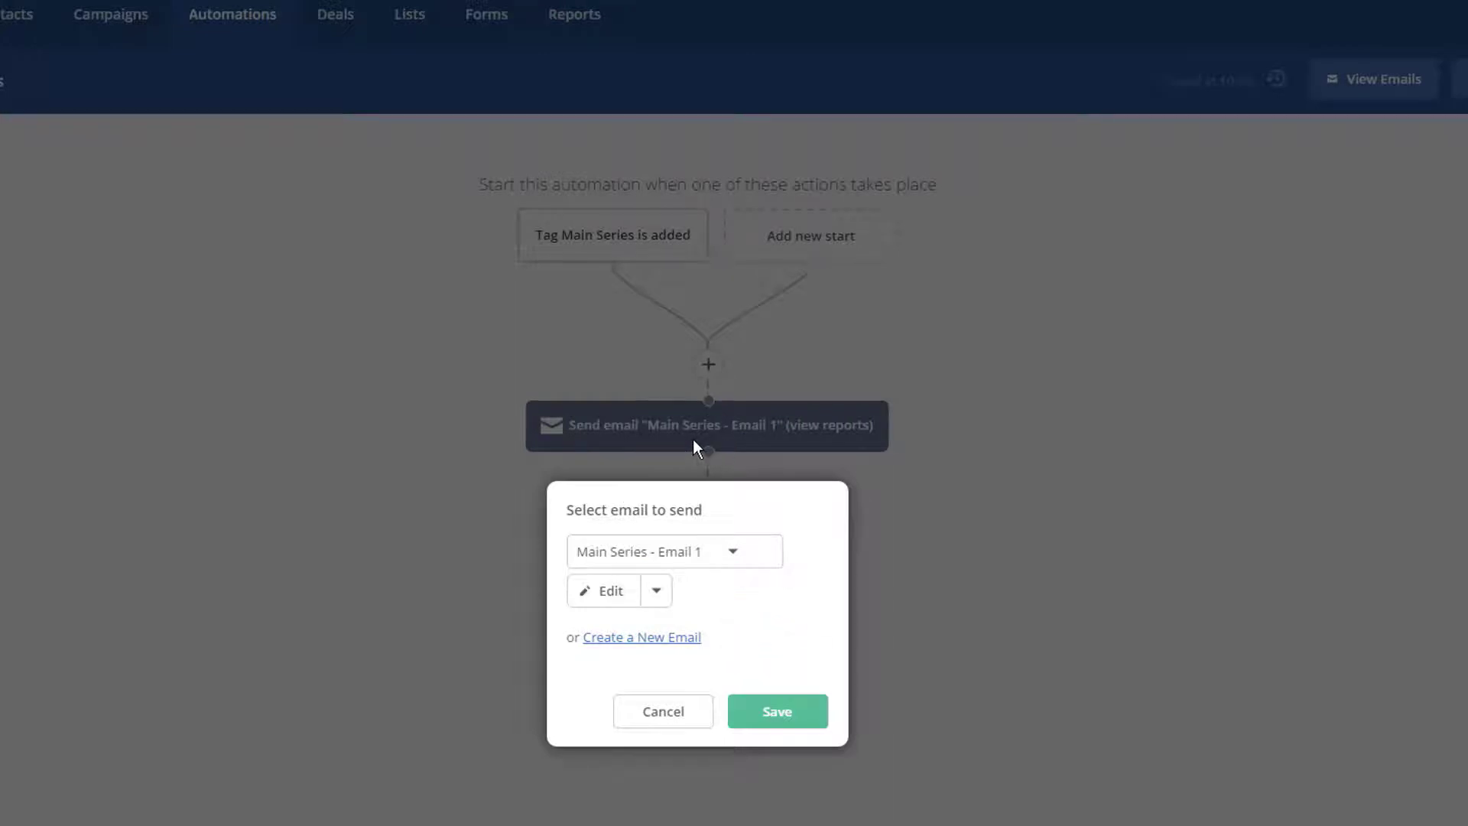
click(654, 596)
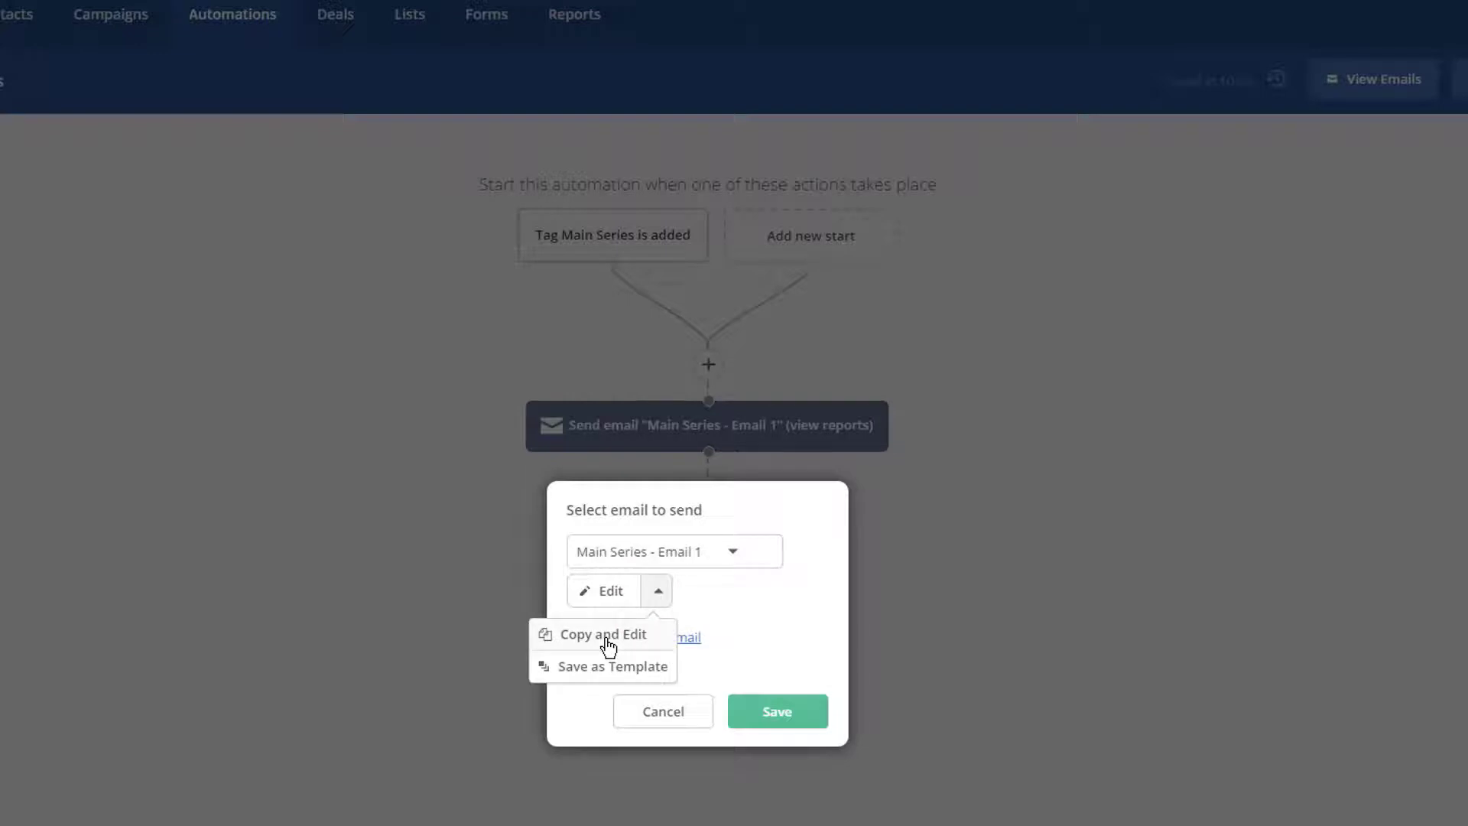
click(772, 618)
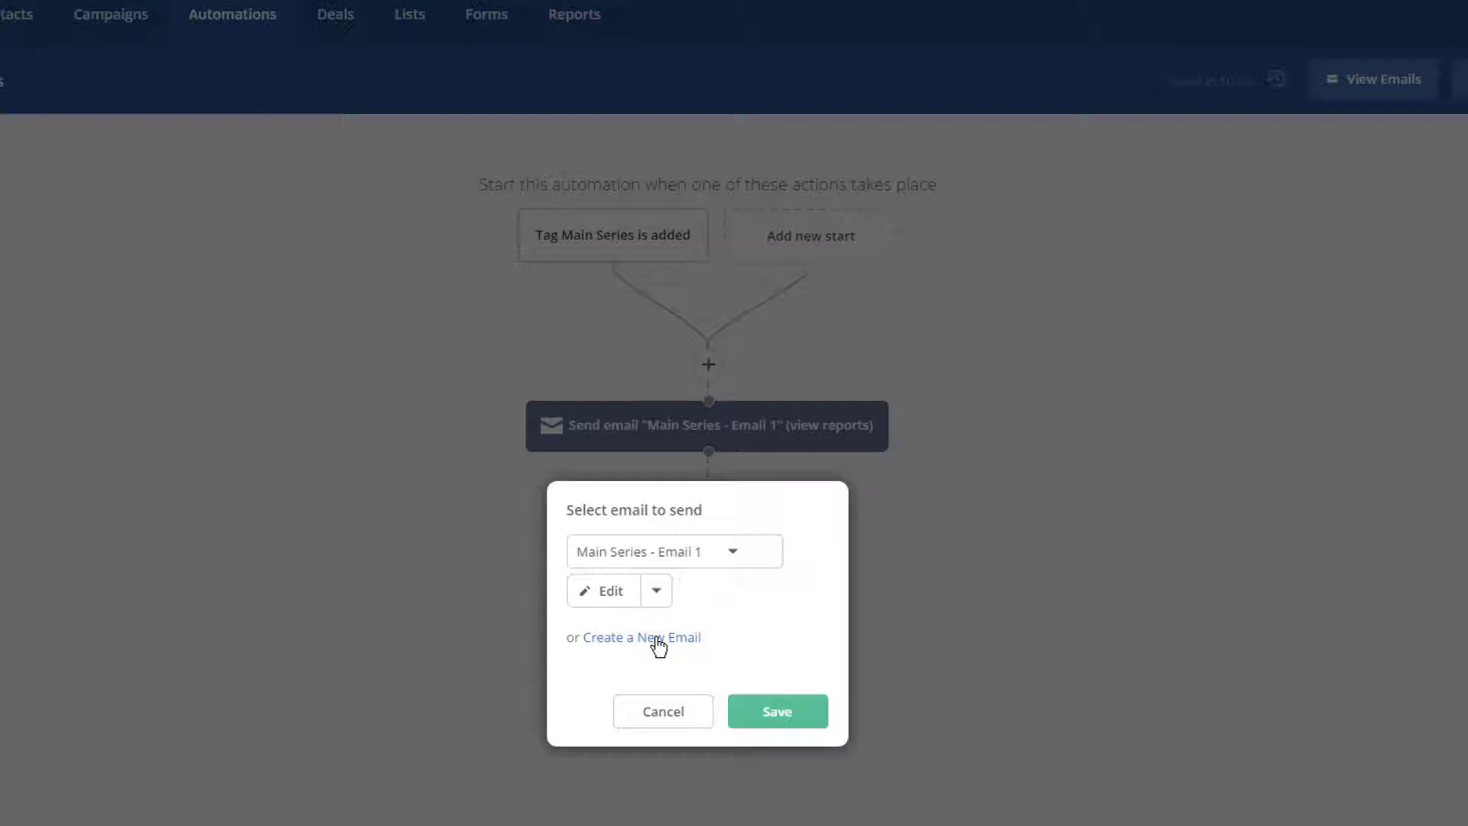
- Create a new email named "Main Series - Email 2" for the send email action
click(656, 636)
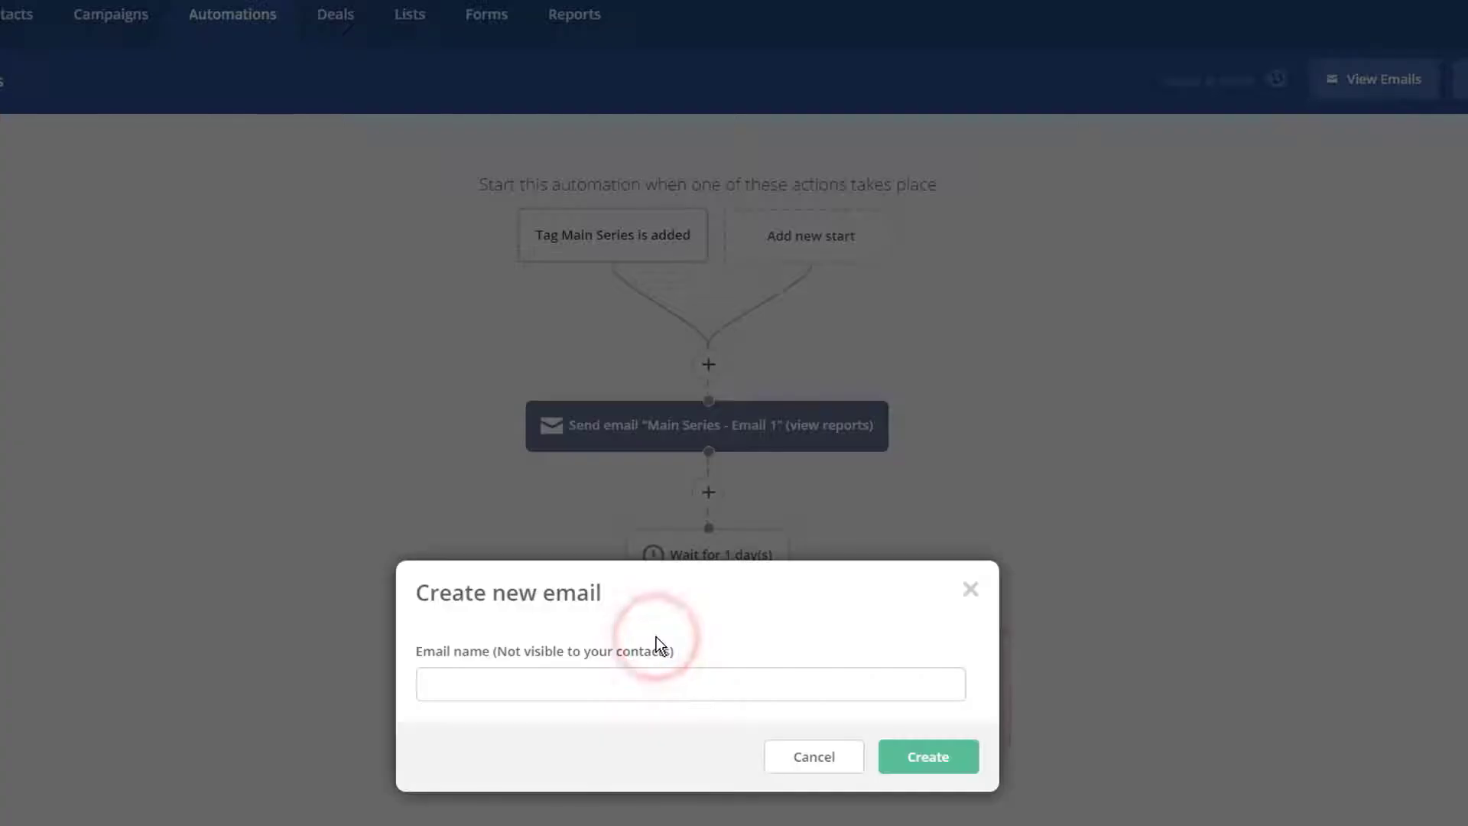
click(692, 679)
text(Main)
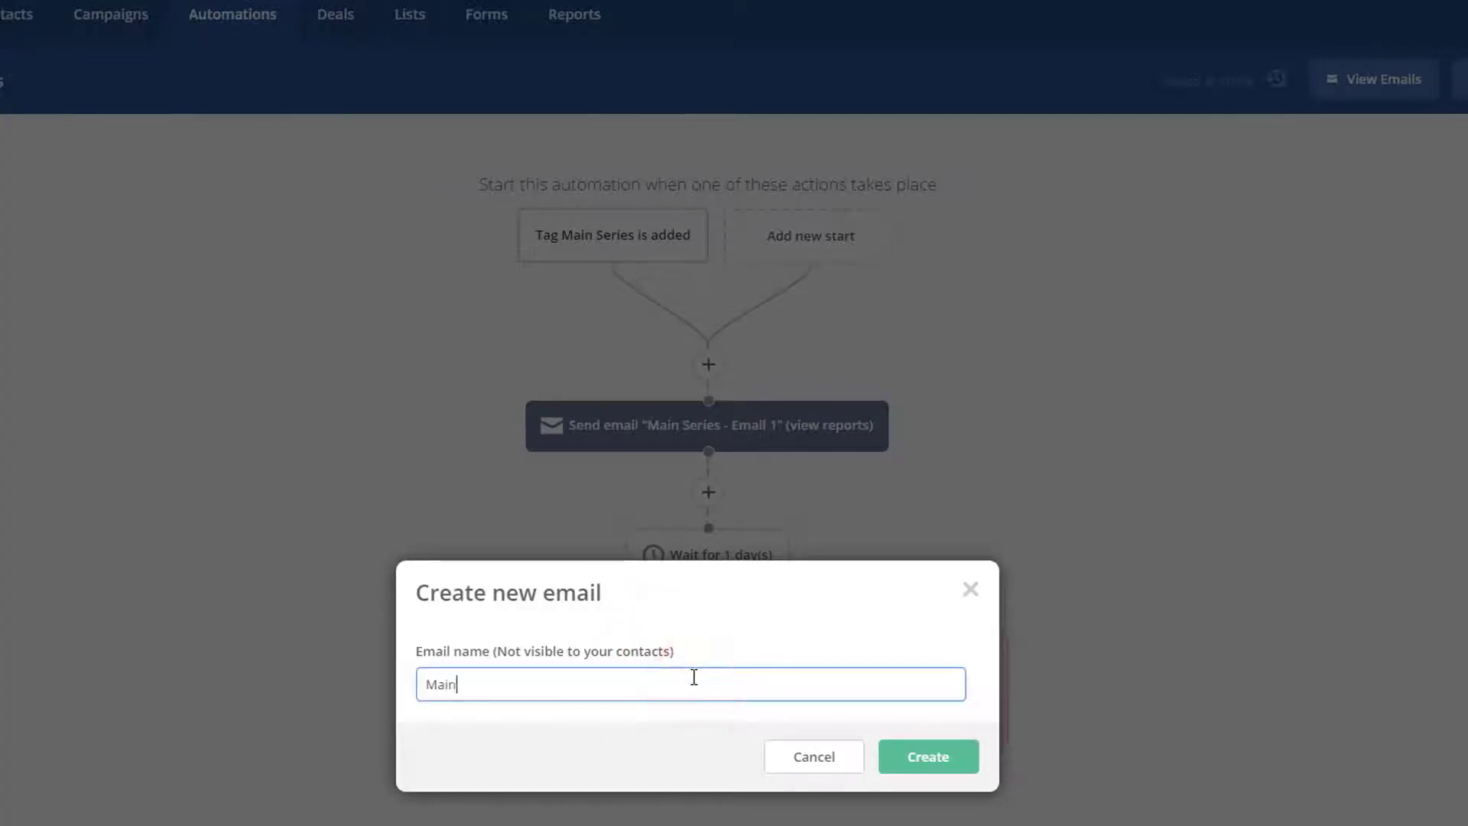
text( Series - Email 2)
click(912, 757)
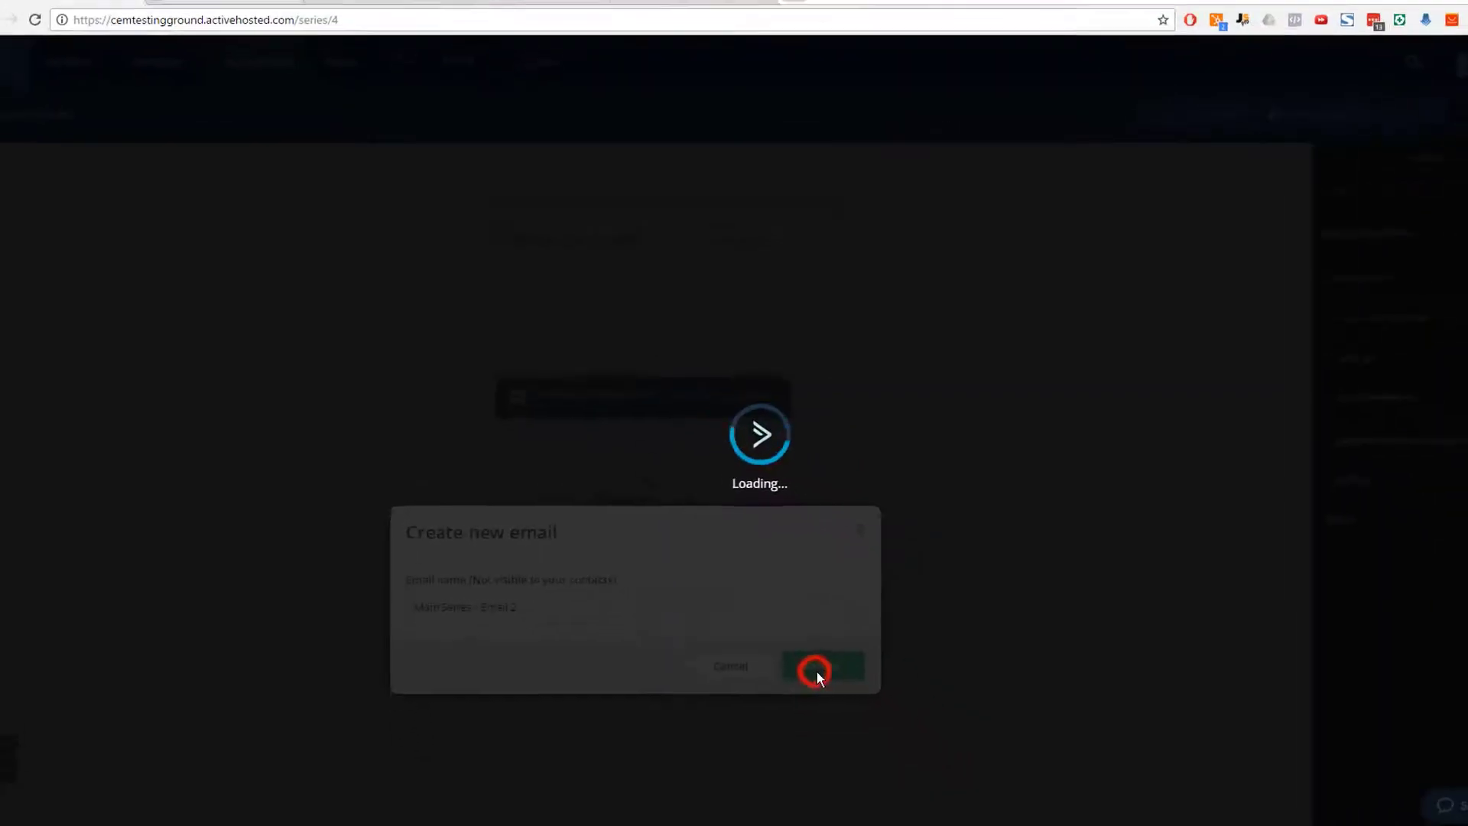
- Apply the Crazy Eye Marketing template with the subject "gfdfae" and continue to the campaign summary with the placeholder content
click(283, 266)
click(688, 208)
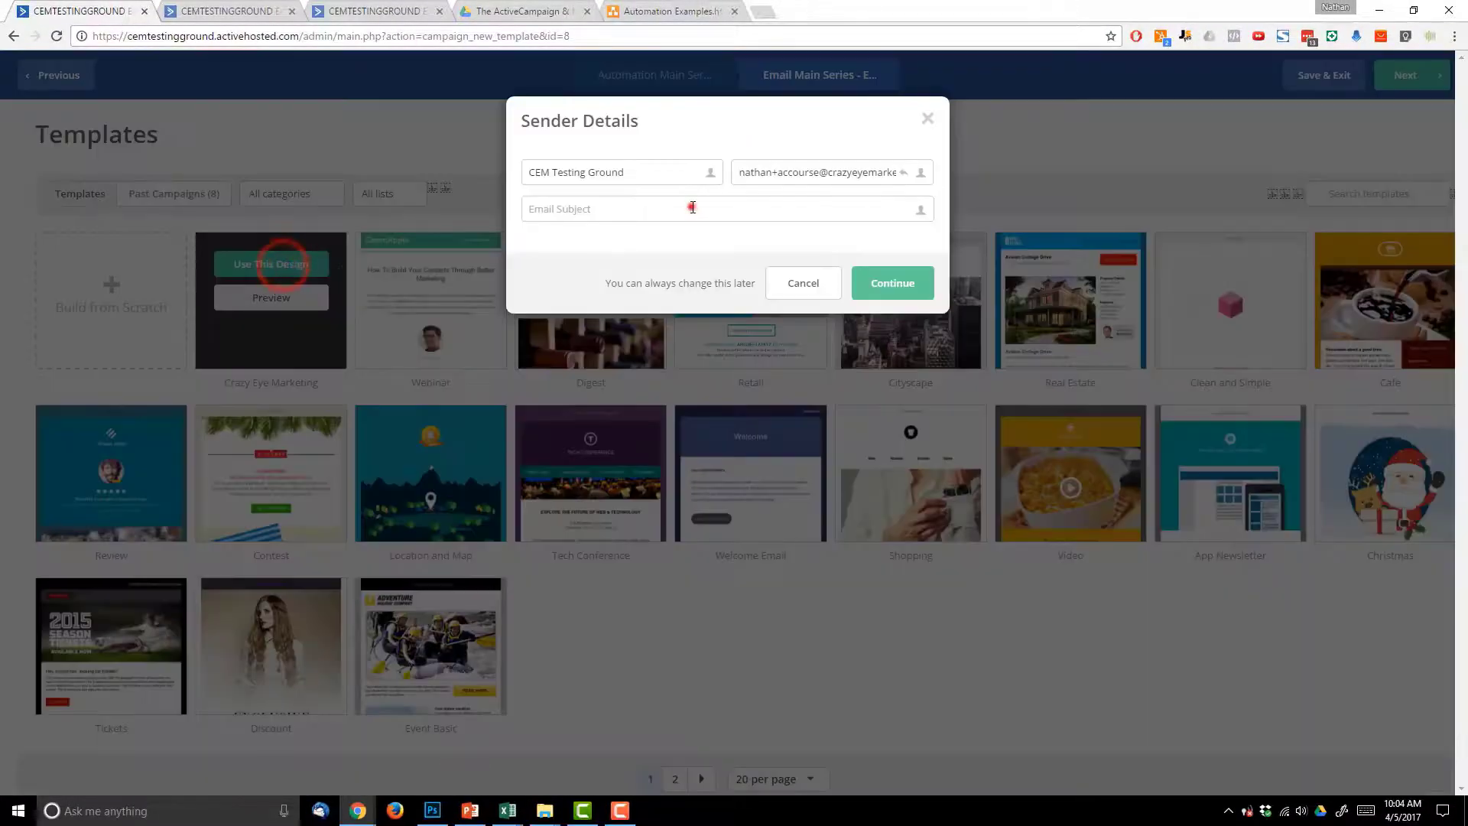
text(gfdfas)
click(887, 281)
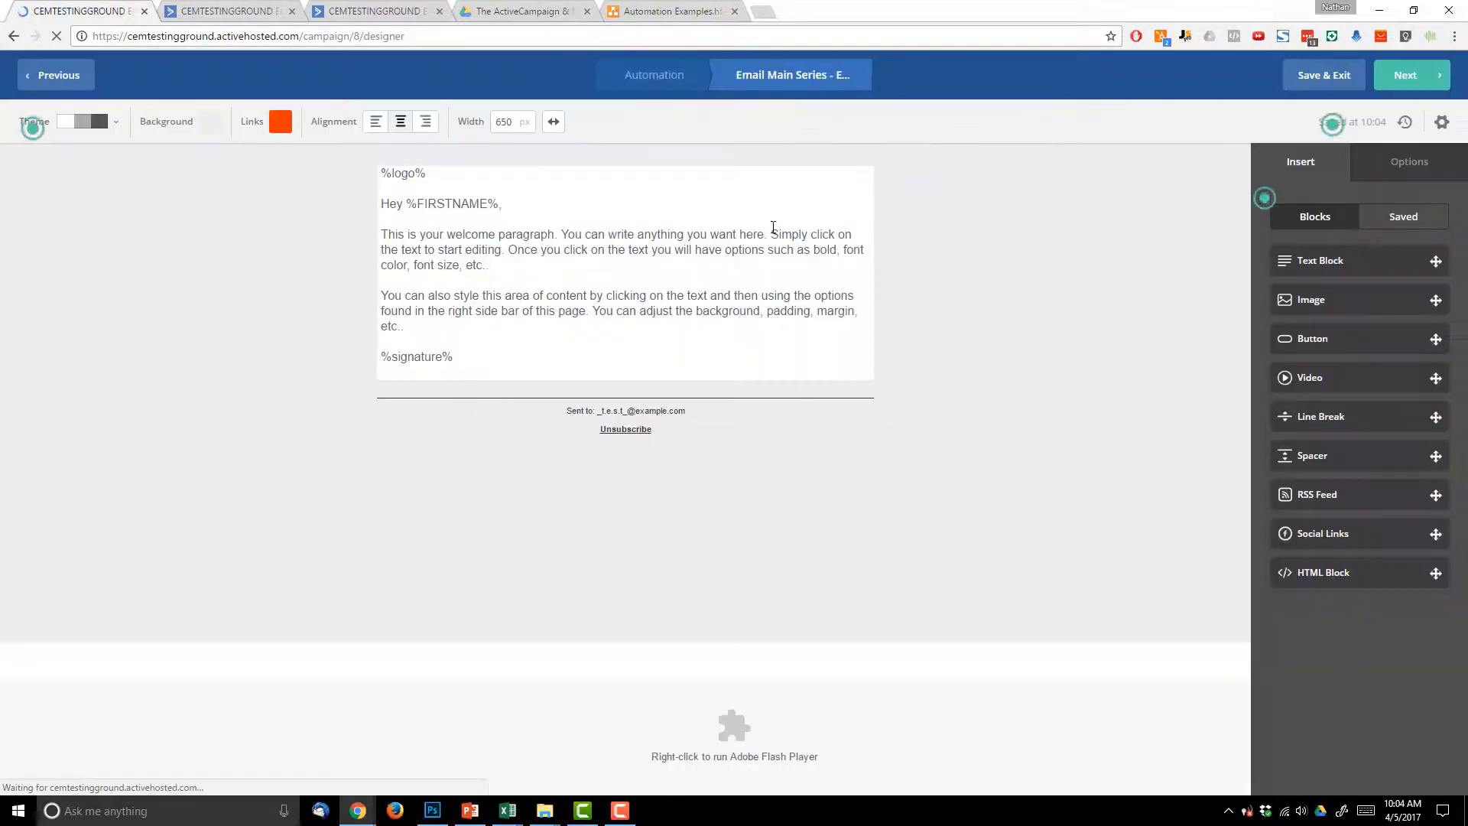
click(780, 249)
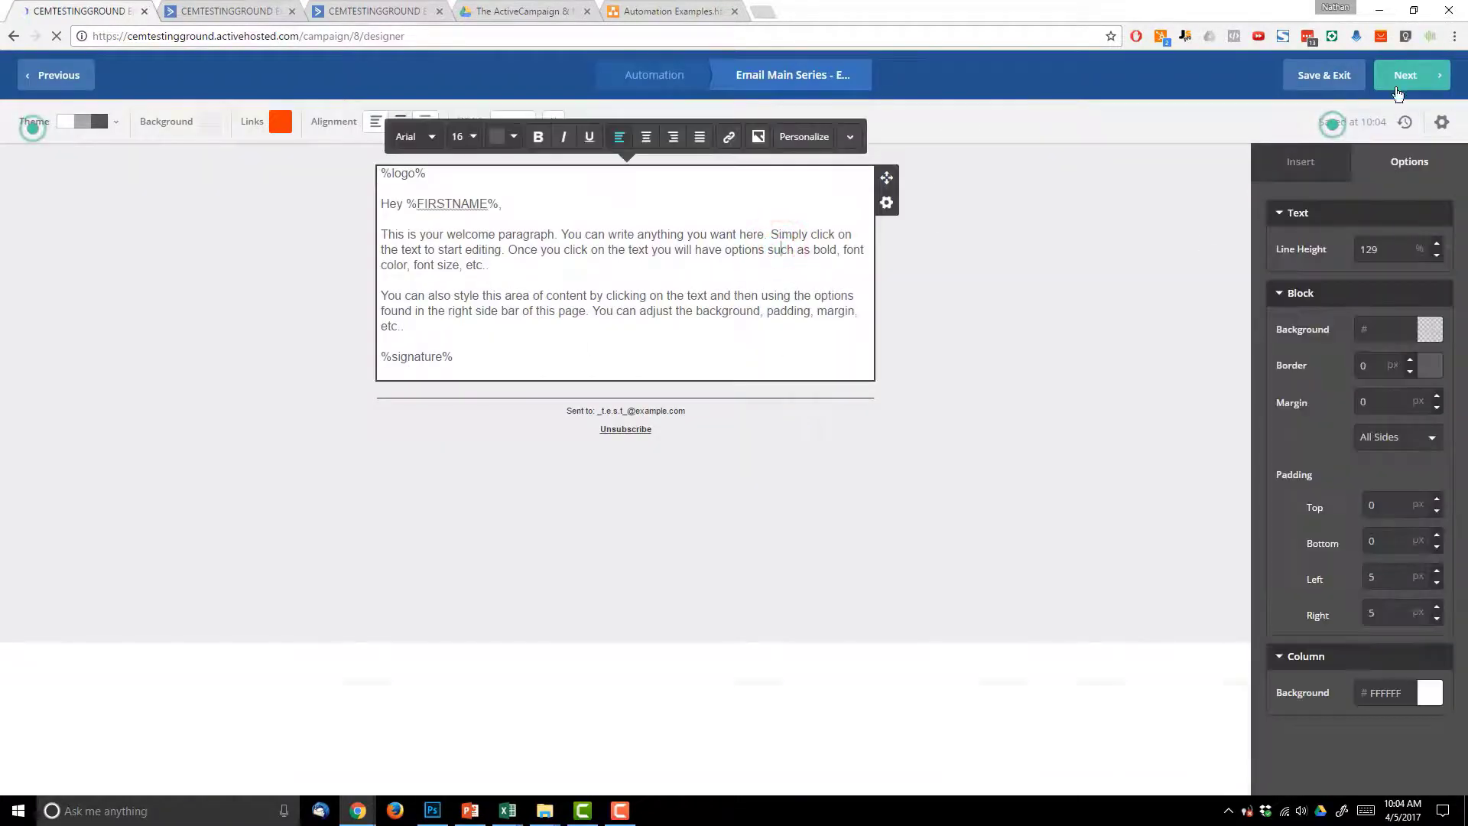
click(1419, 74)
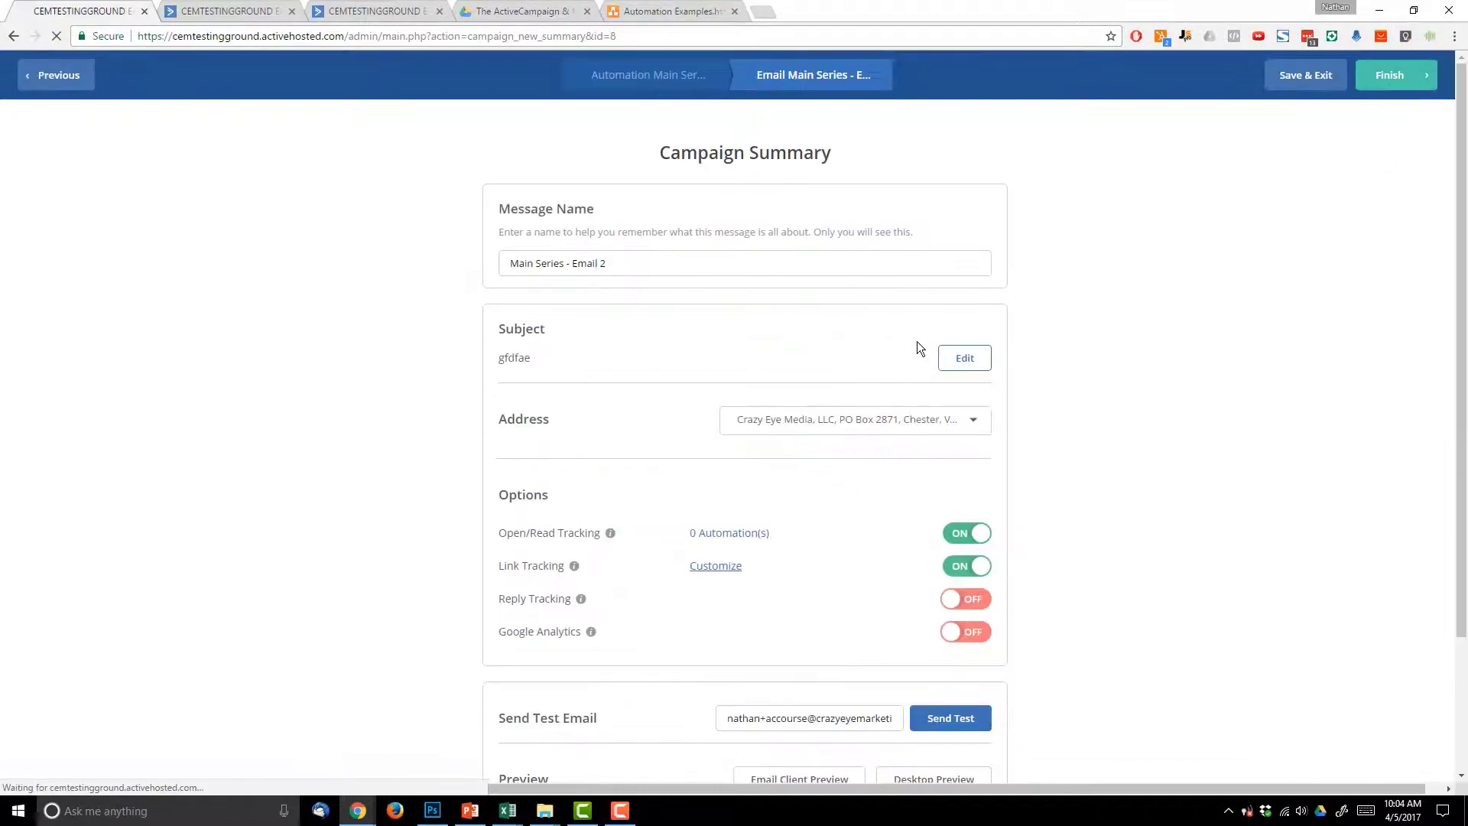
- Turn on Google Analytics for "Main Series - Email 2" and set its campaign name to "Main Series"
scroll(824, 503, down, 1)
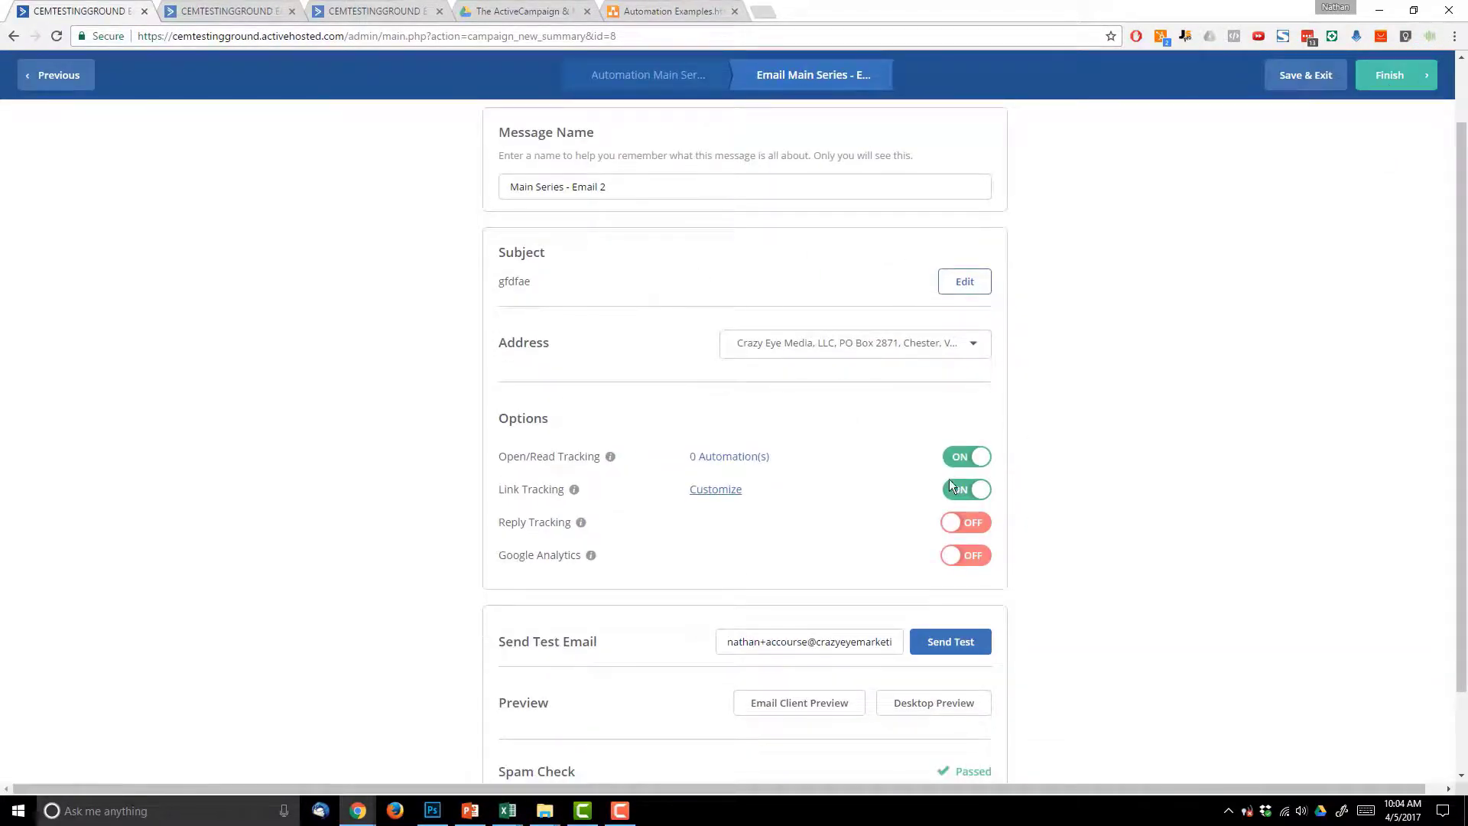
click(968, 556)
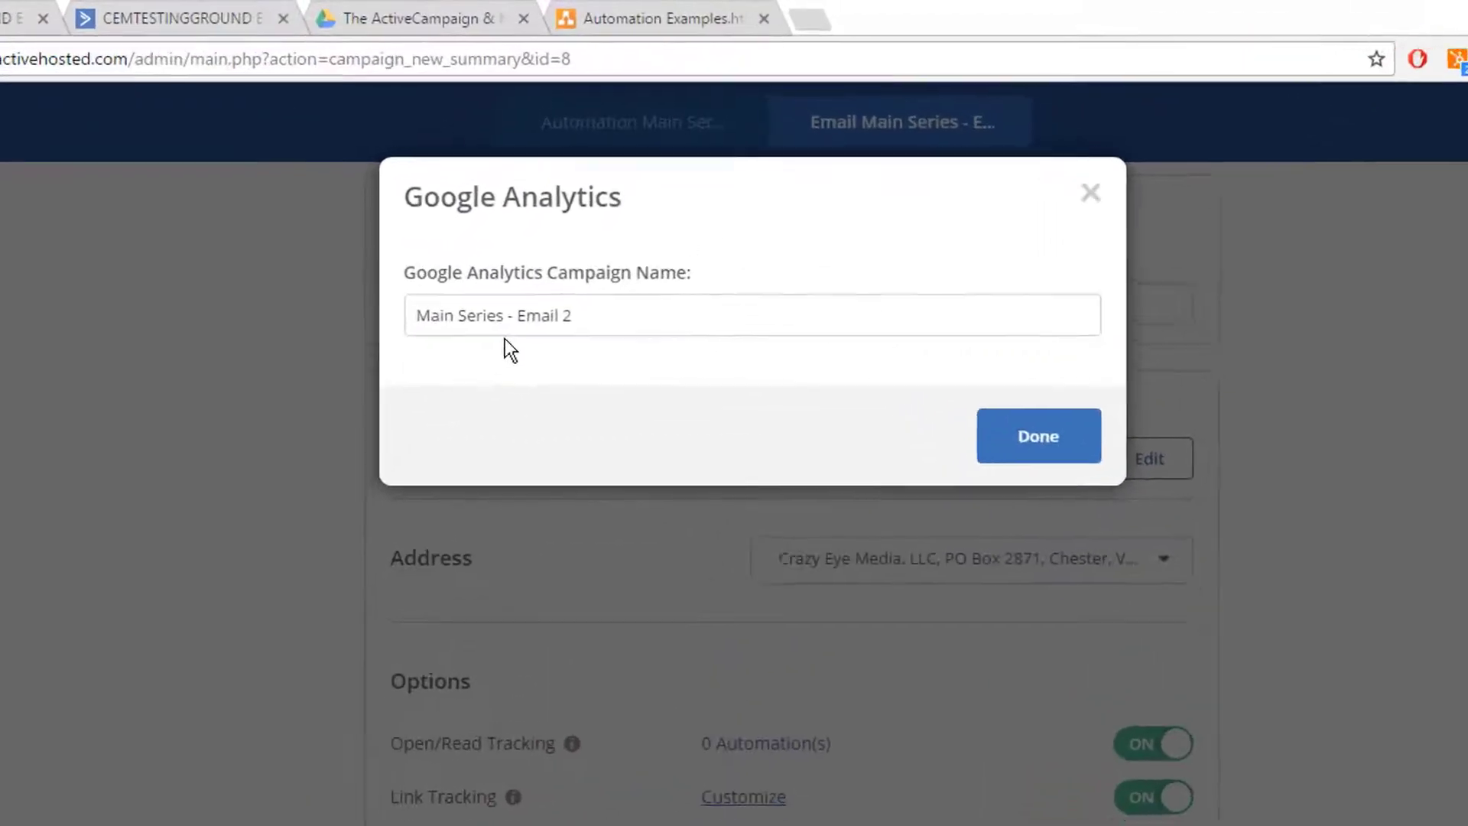
drag(570, 194, 719, 194)
key(BackSpace)
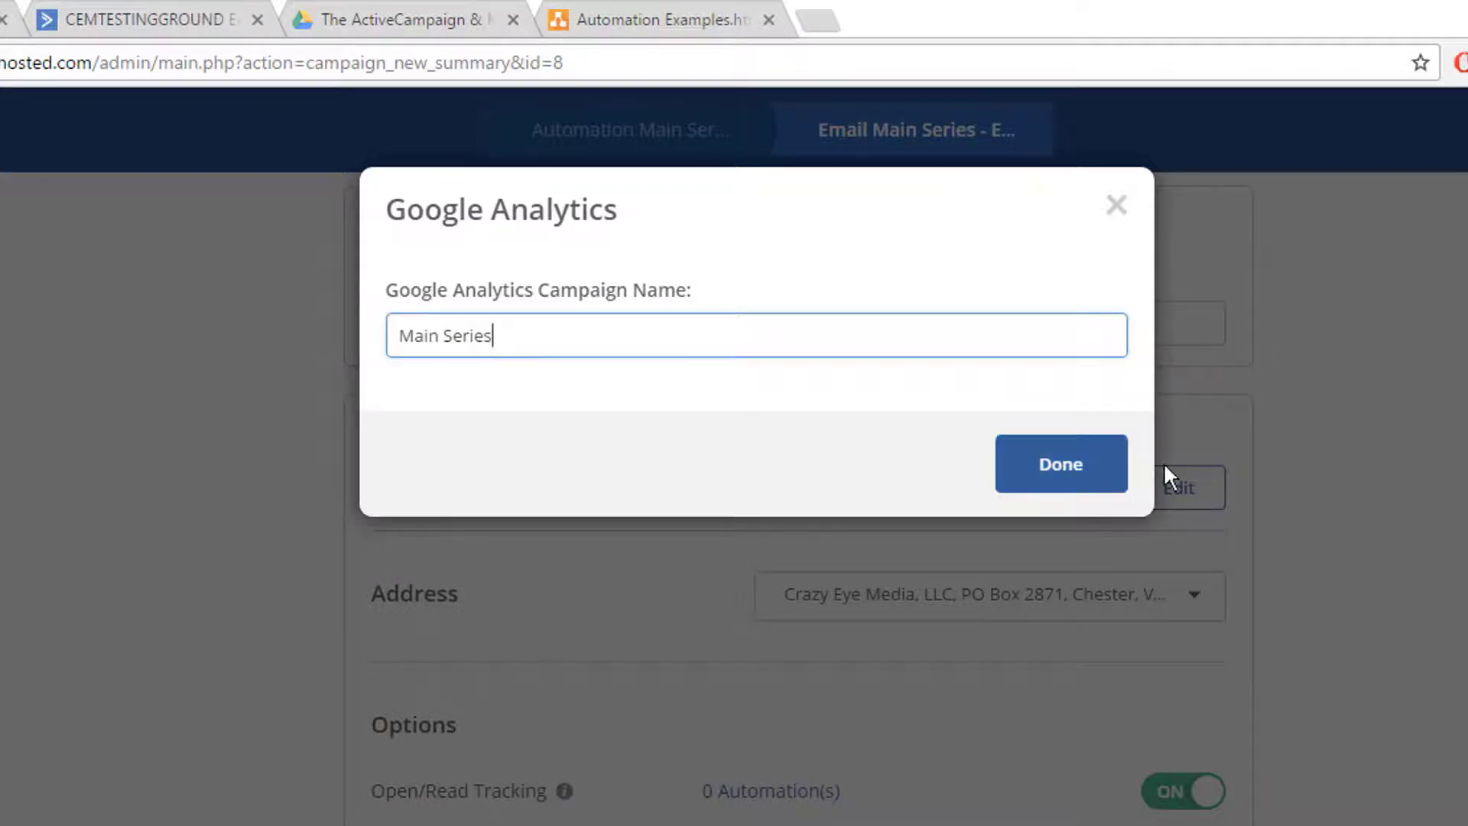
click(1066, 463)
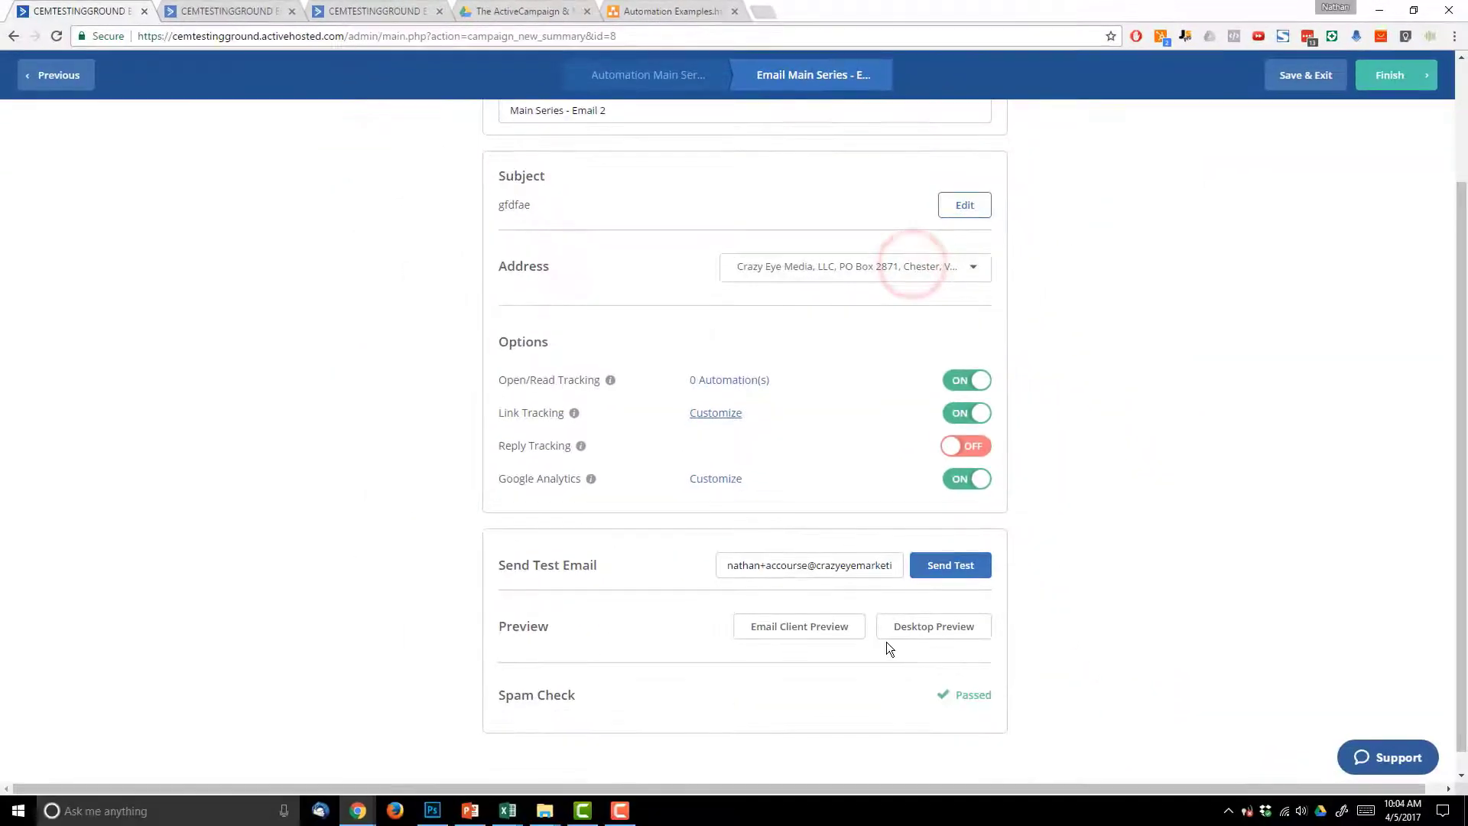
- Review the rest of the campaign summary for "Main Series - Email 2" and finish the email
scroll(972, 670, down, 1)
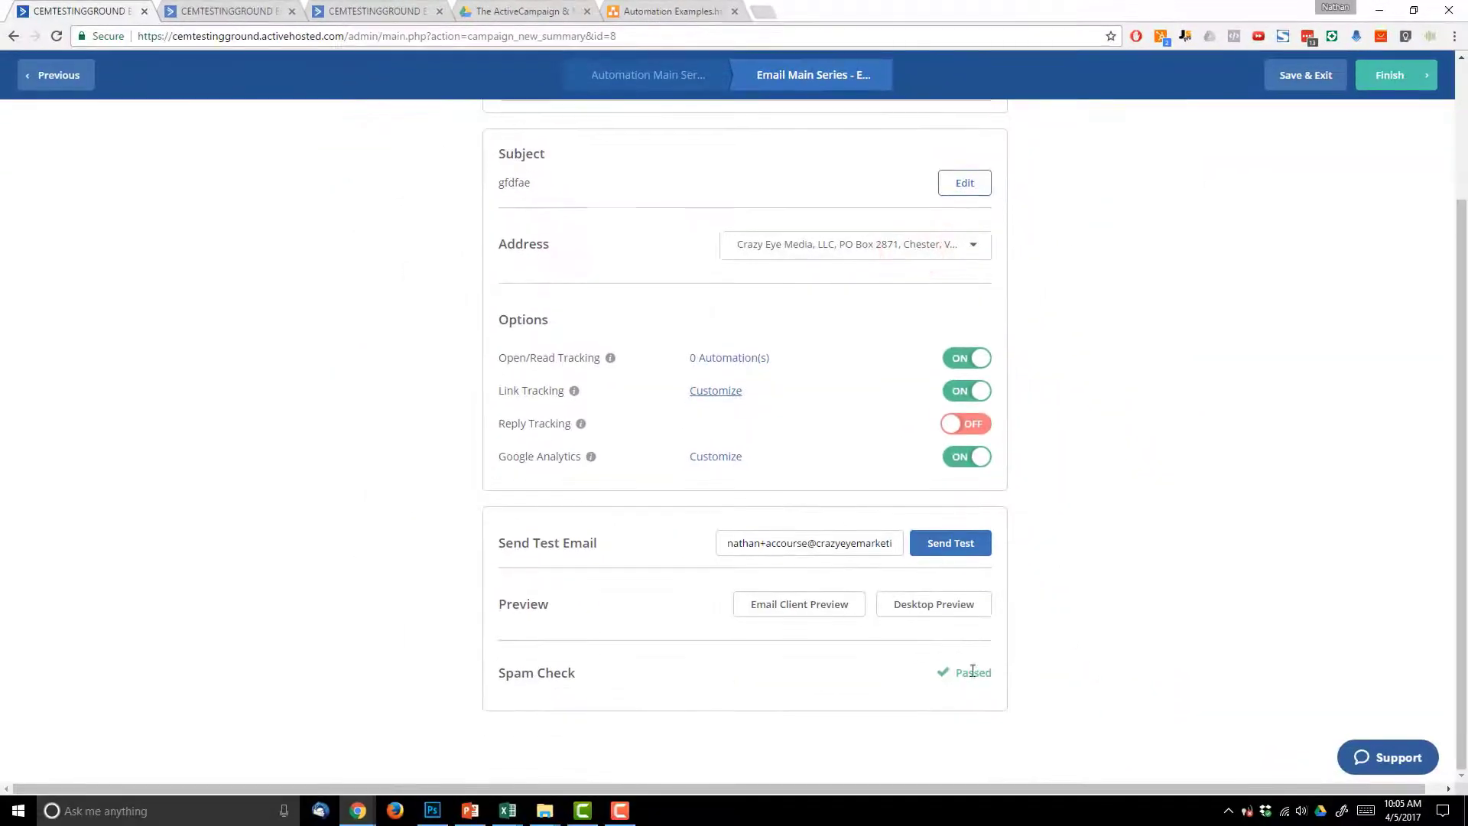
scroll(857, 486, up, 3)
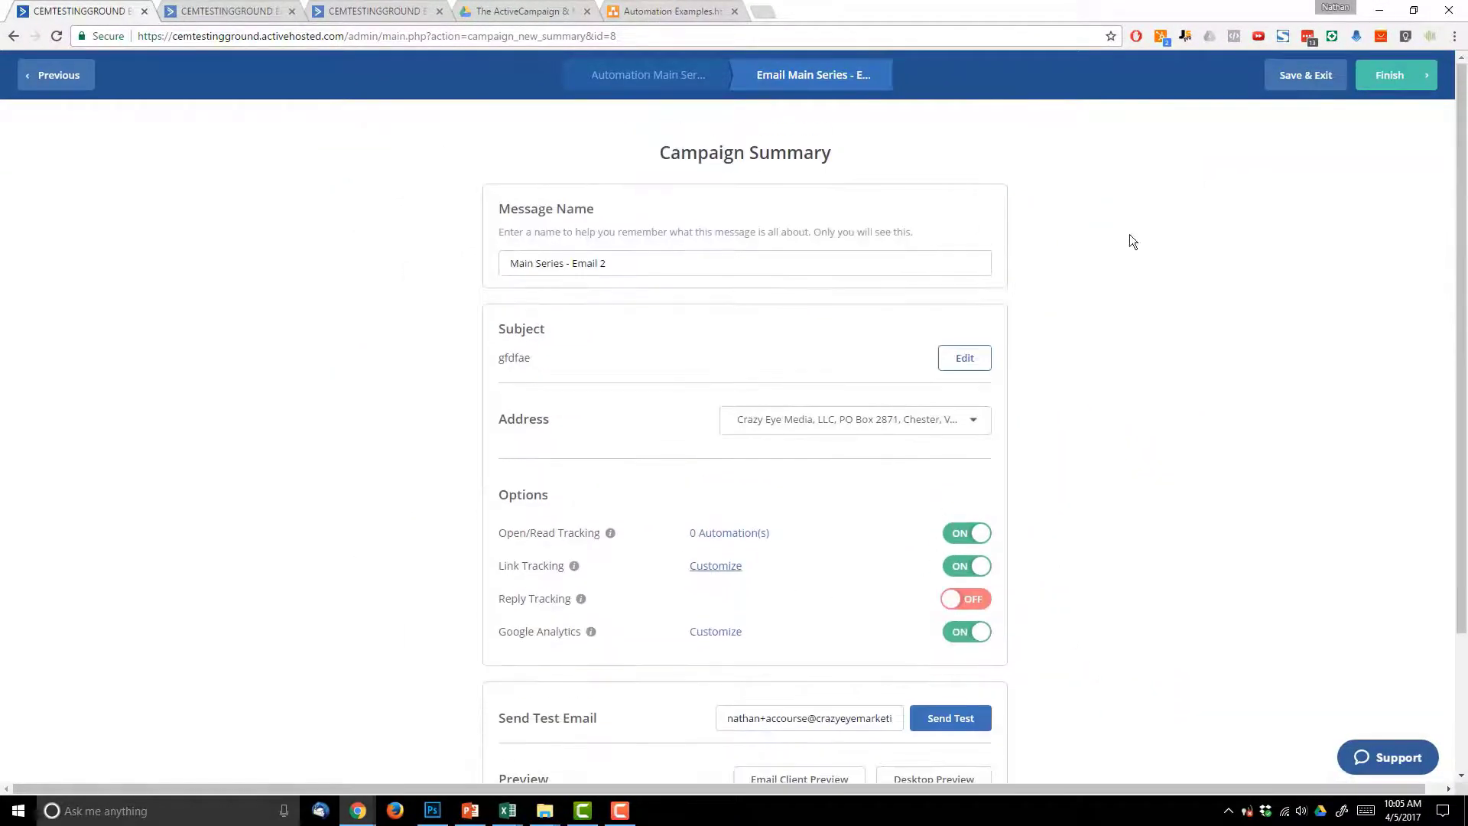
click(1397, 76)
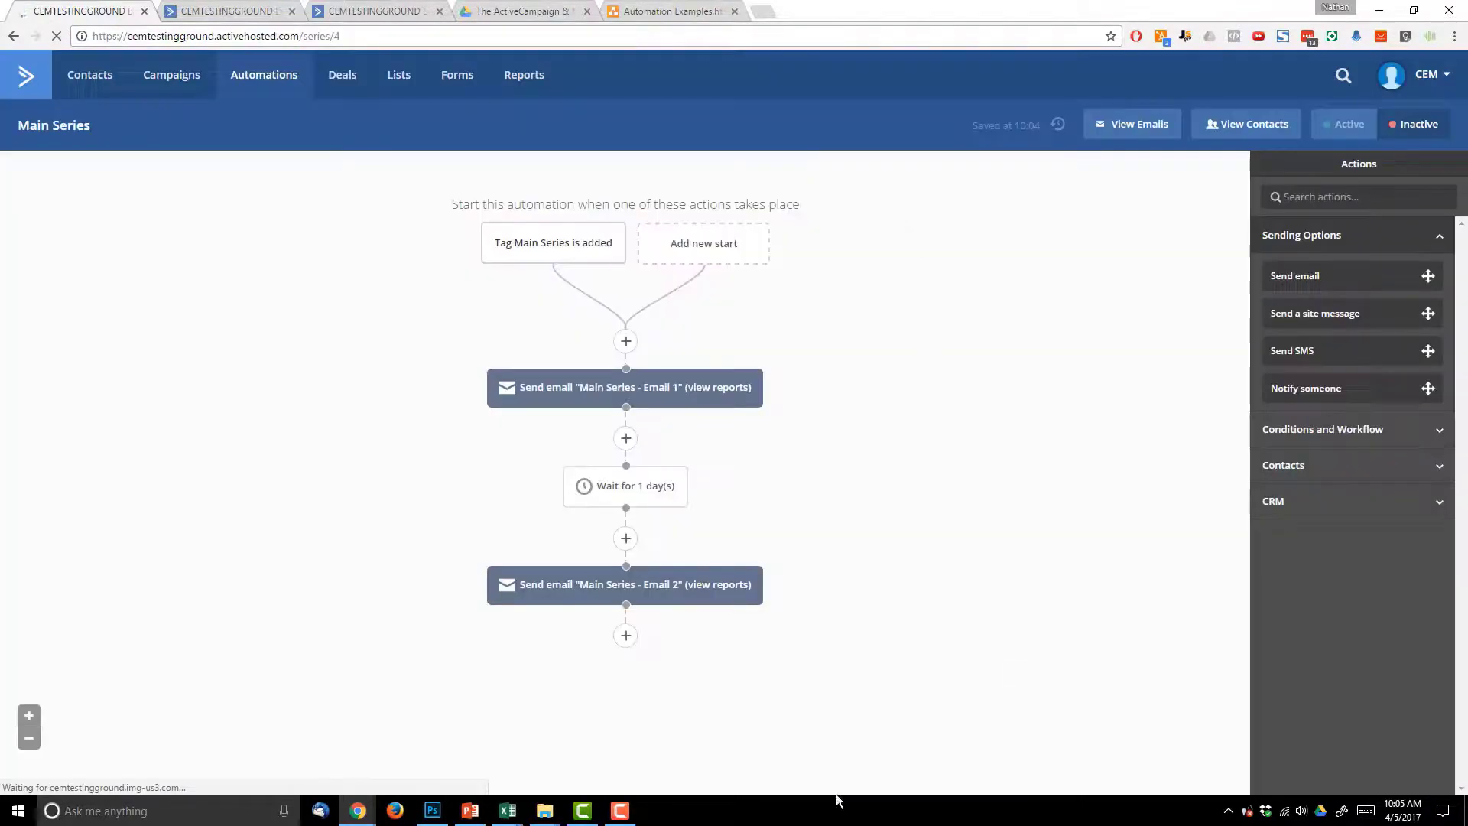
- Add a wait action for a specified period of 1 day after the "Main Series - Email 2" action
click(625, 634)
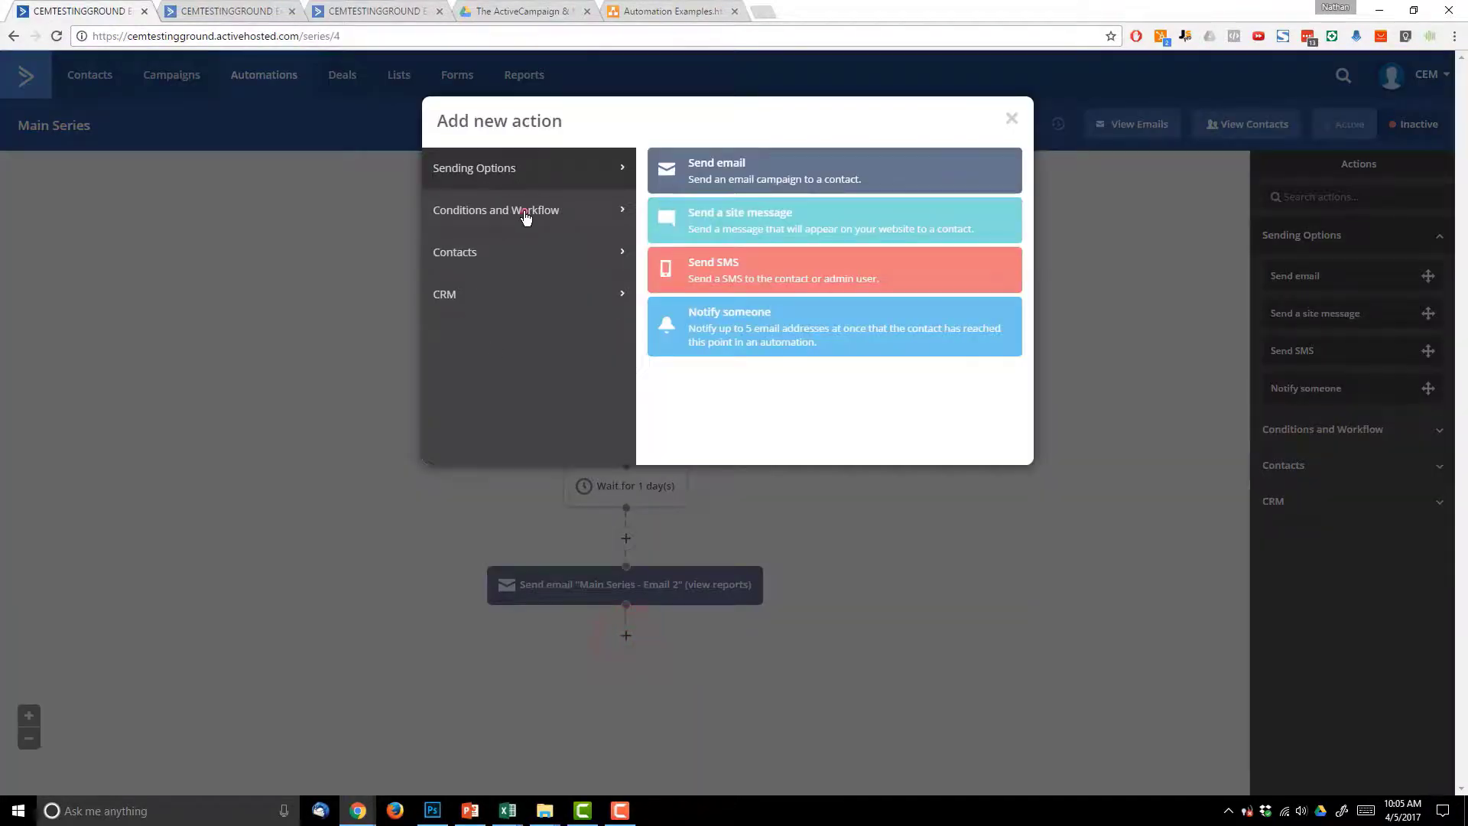
click(525, 218)
click(760, 169)
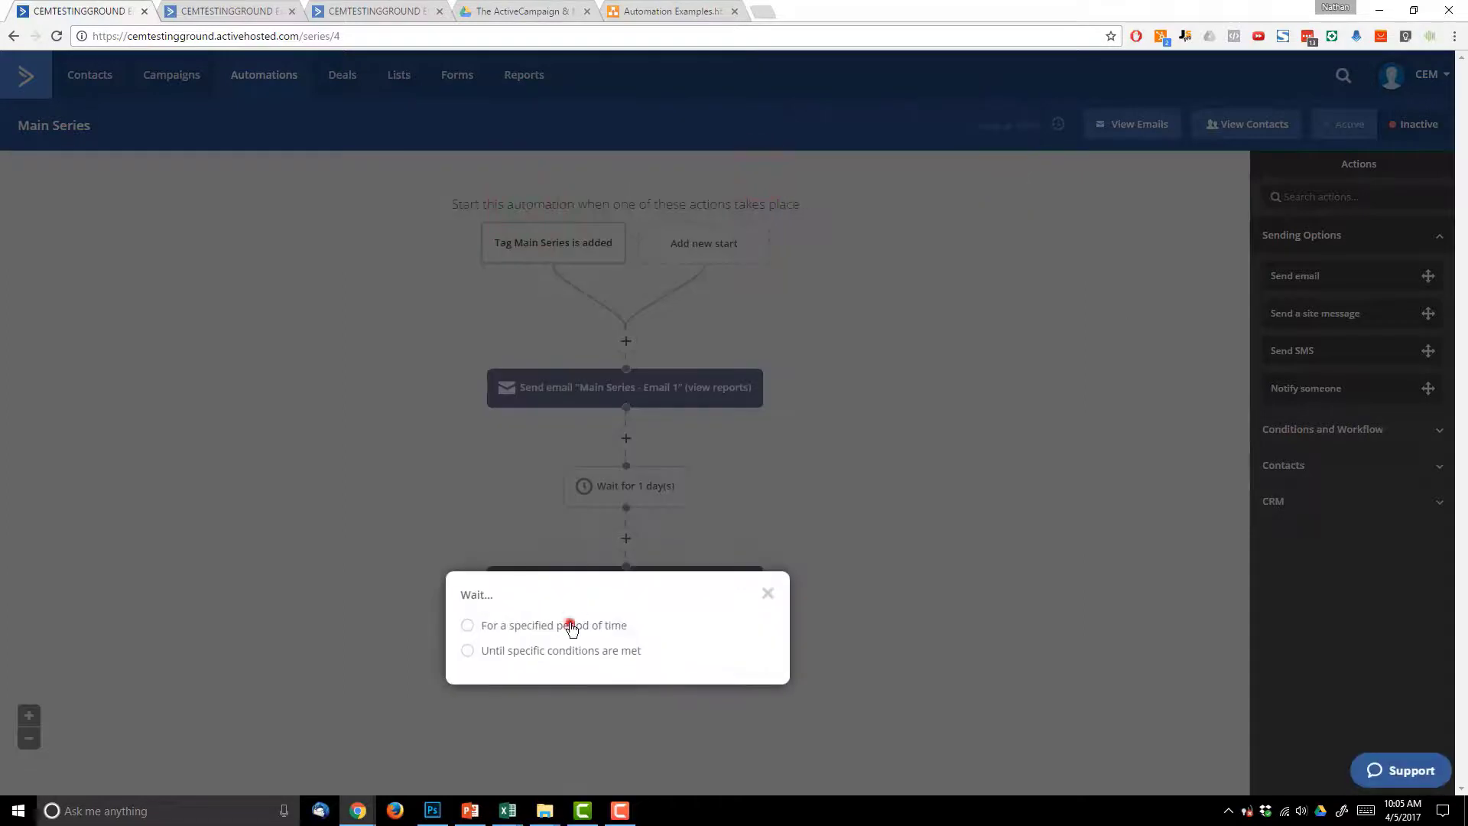
click(570, 626)
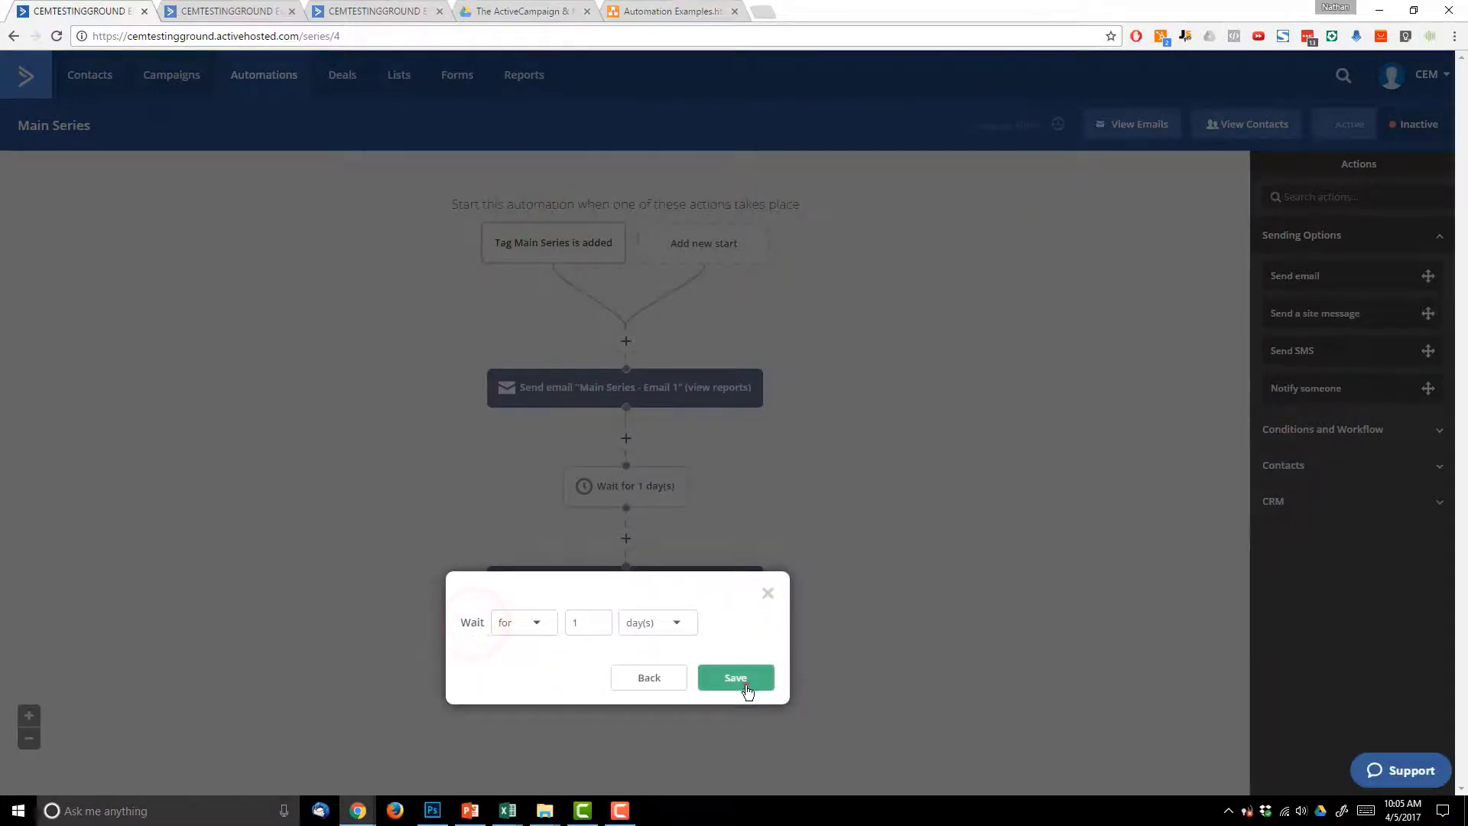
click(747, 688)
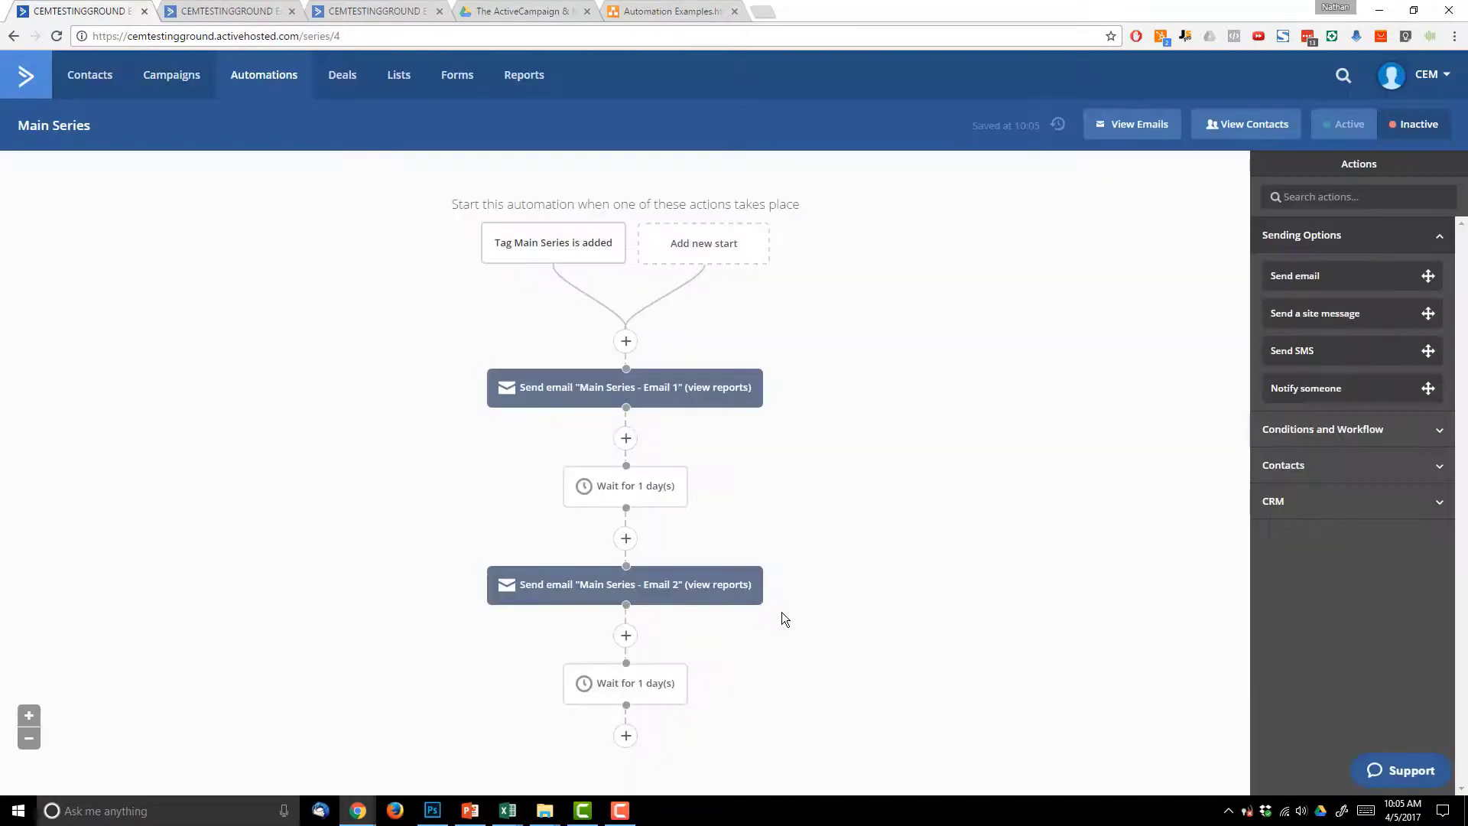
- Add a send email action after the second wait and create a new email named "Main Series - Email 3" for it
click(626, 736)
click(548, 182)
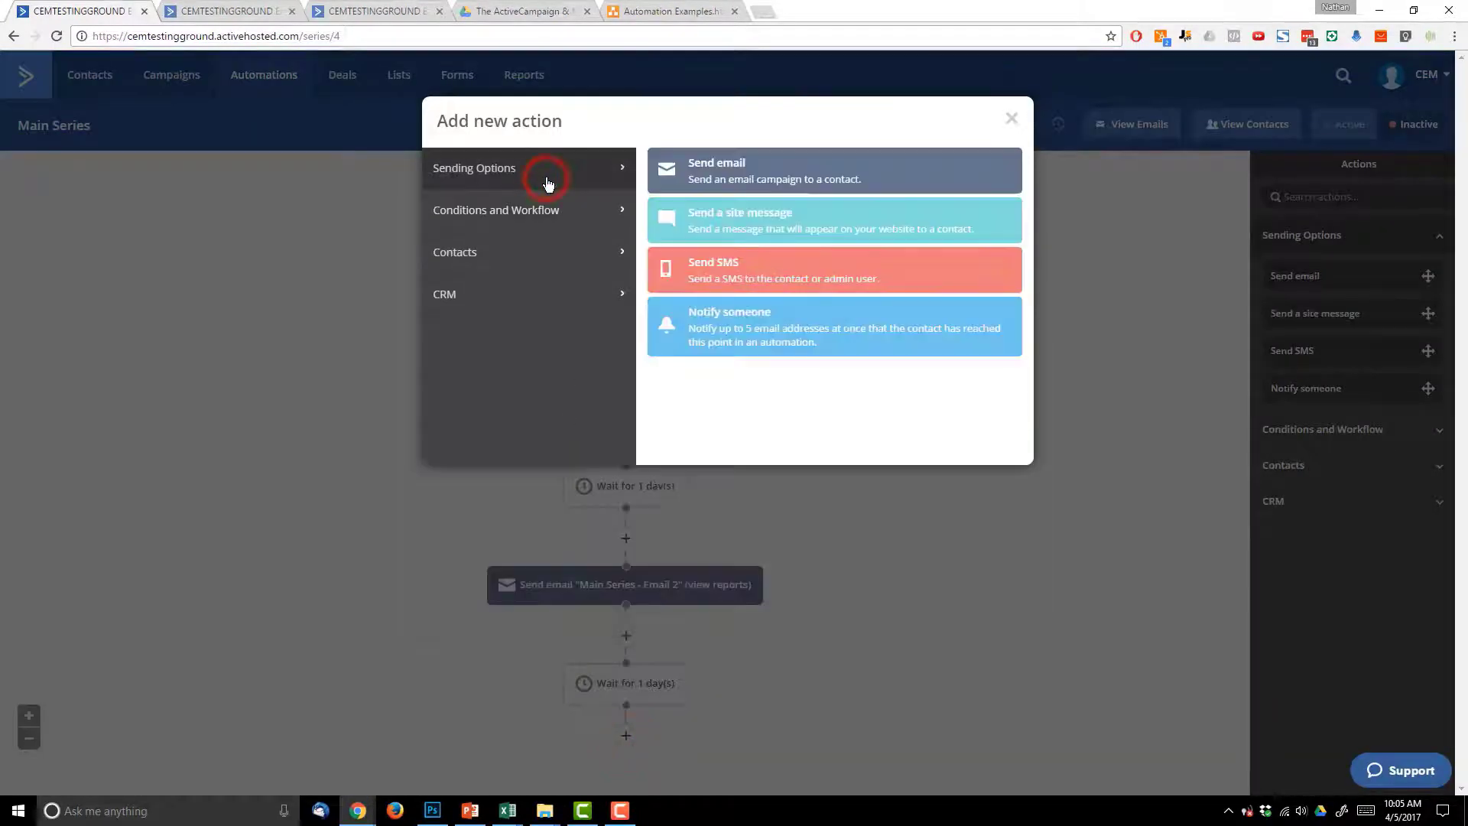
click(717, 186)
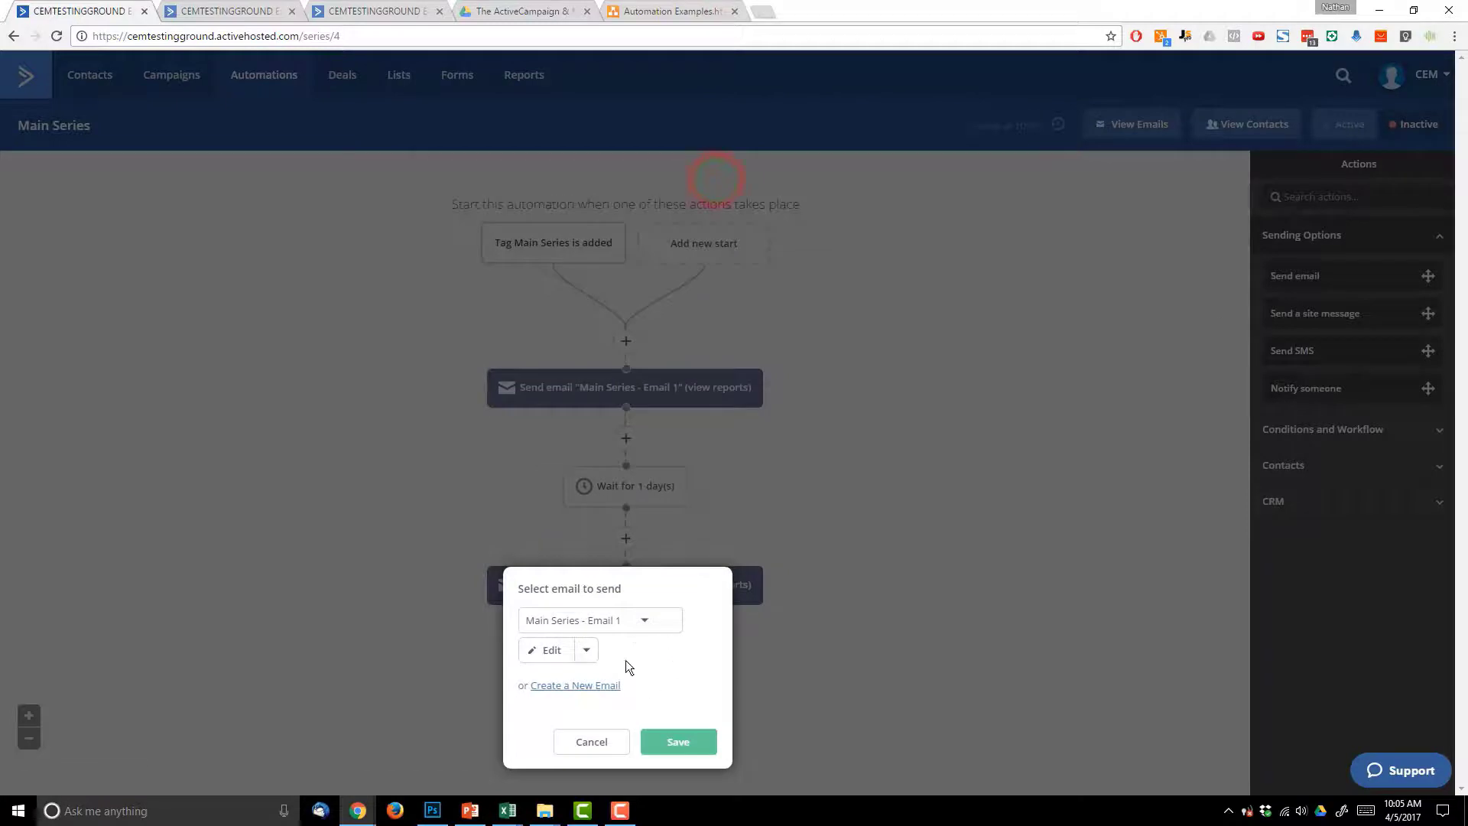
click(596, 688)
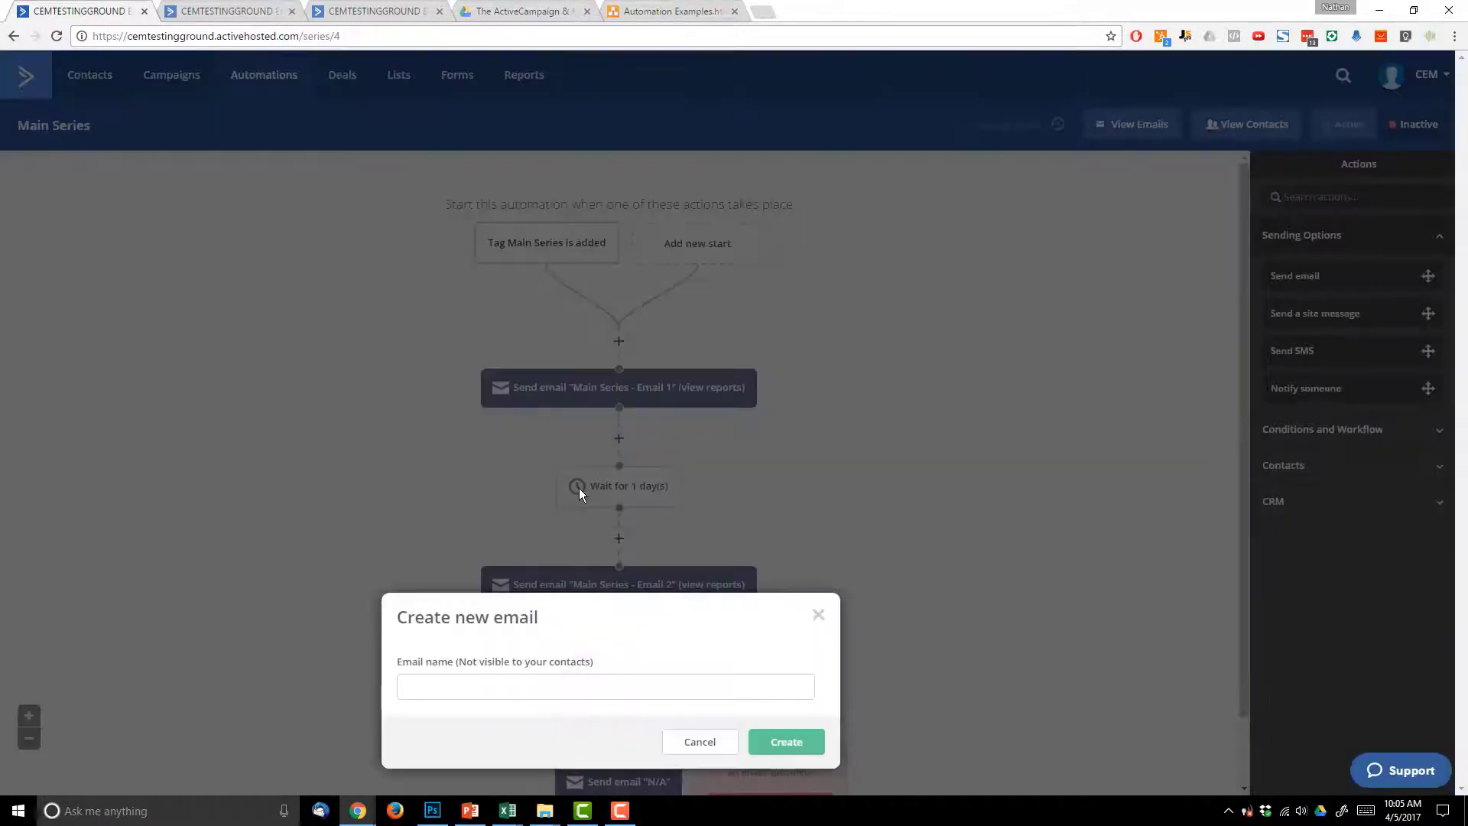
click(679, 696)
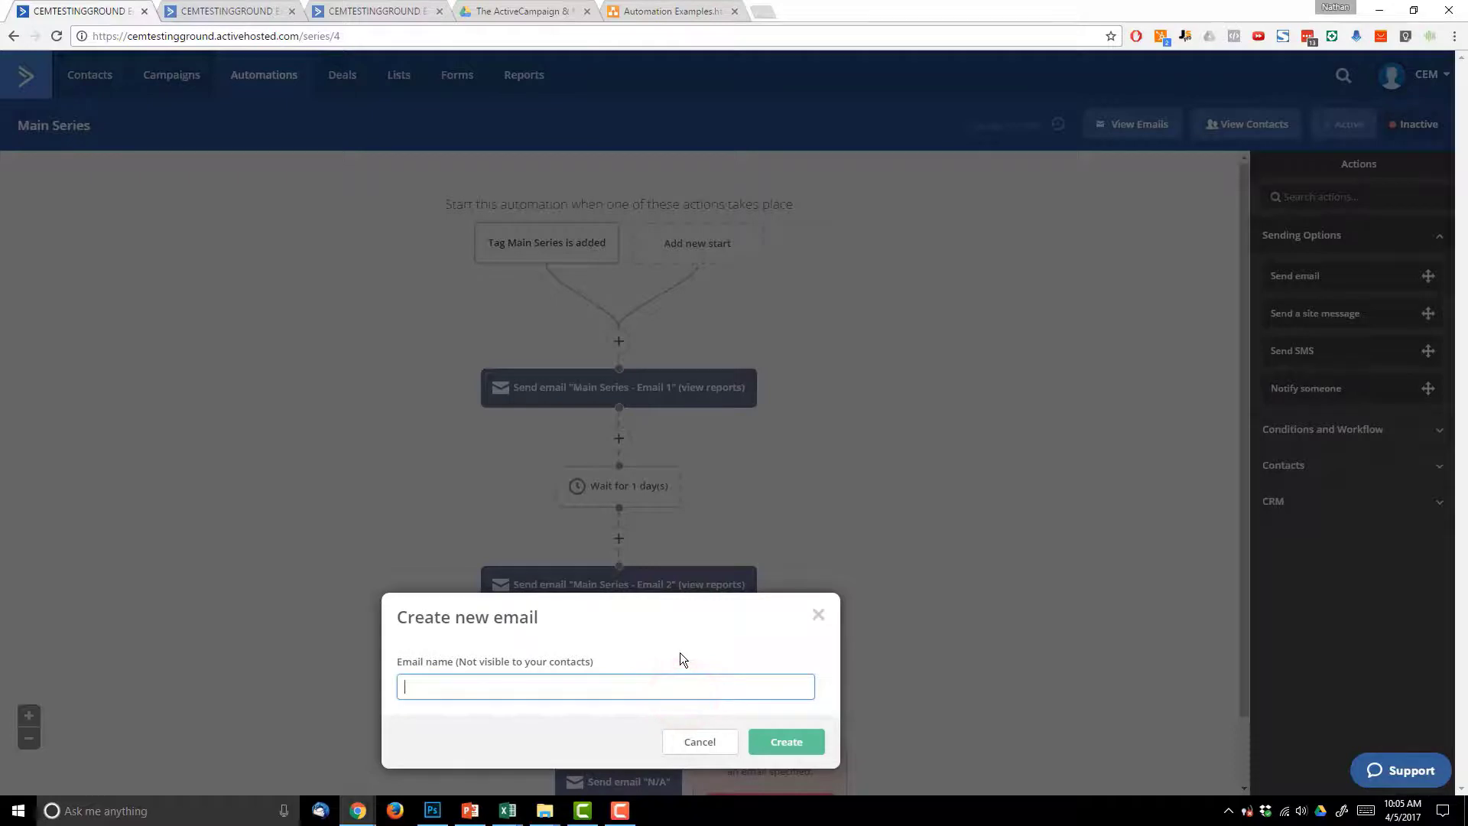
text(Main Series - Email 3)
click(791, 741)
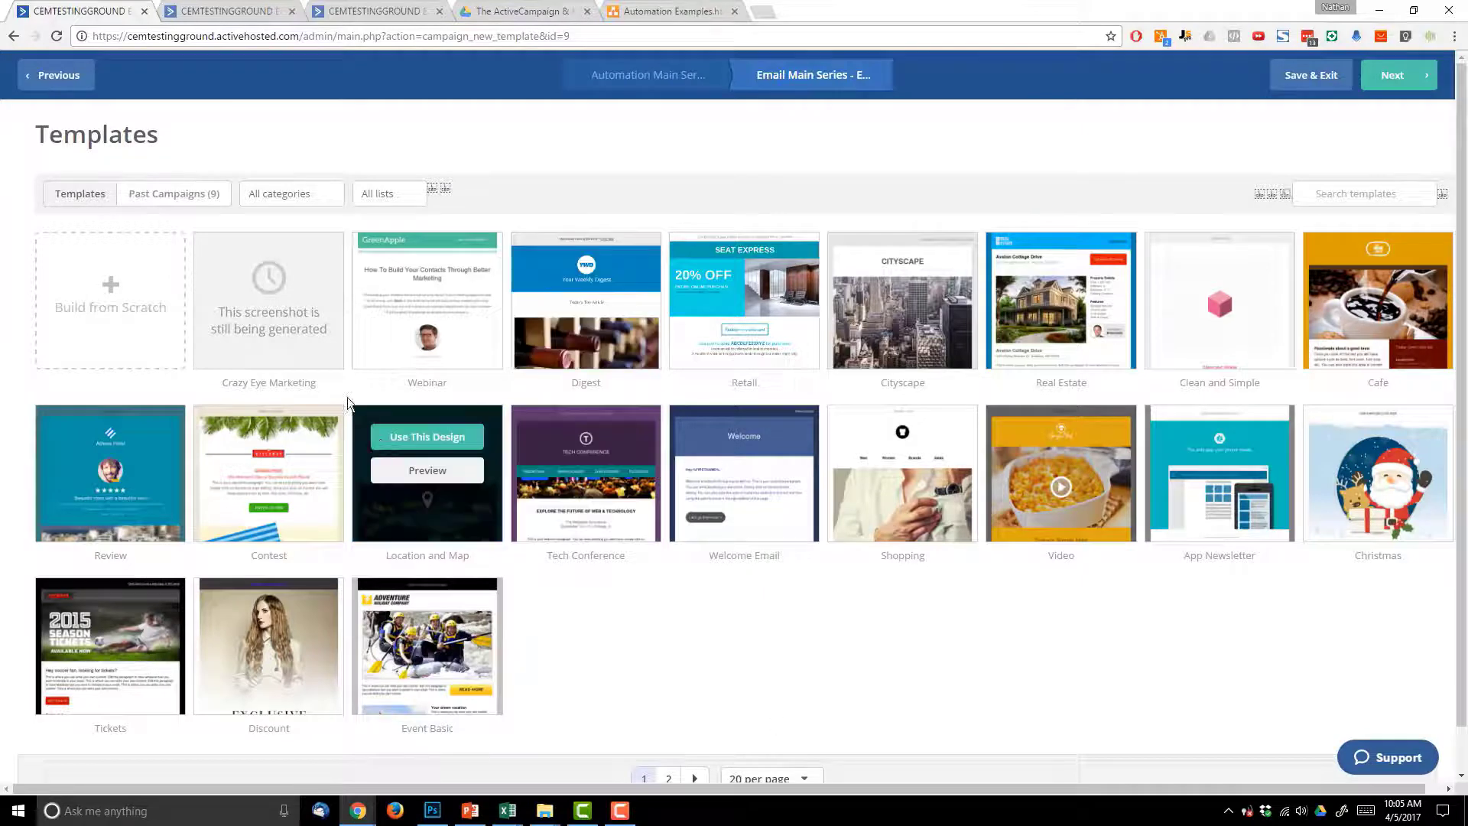
- Use the Crazy Eye Marketing template with the subject "gfds" and proceed to the campaign summary without editing the body
click(280, 267)
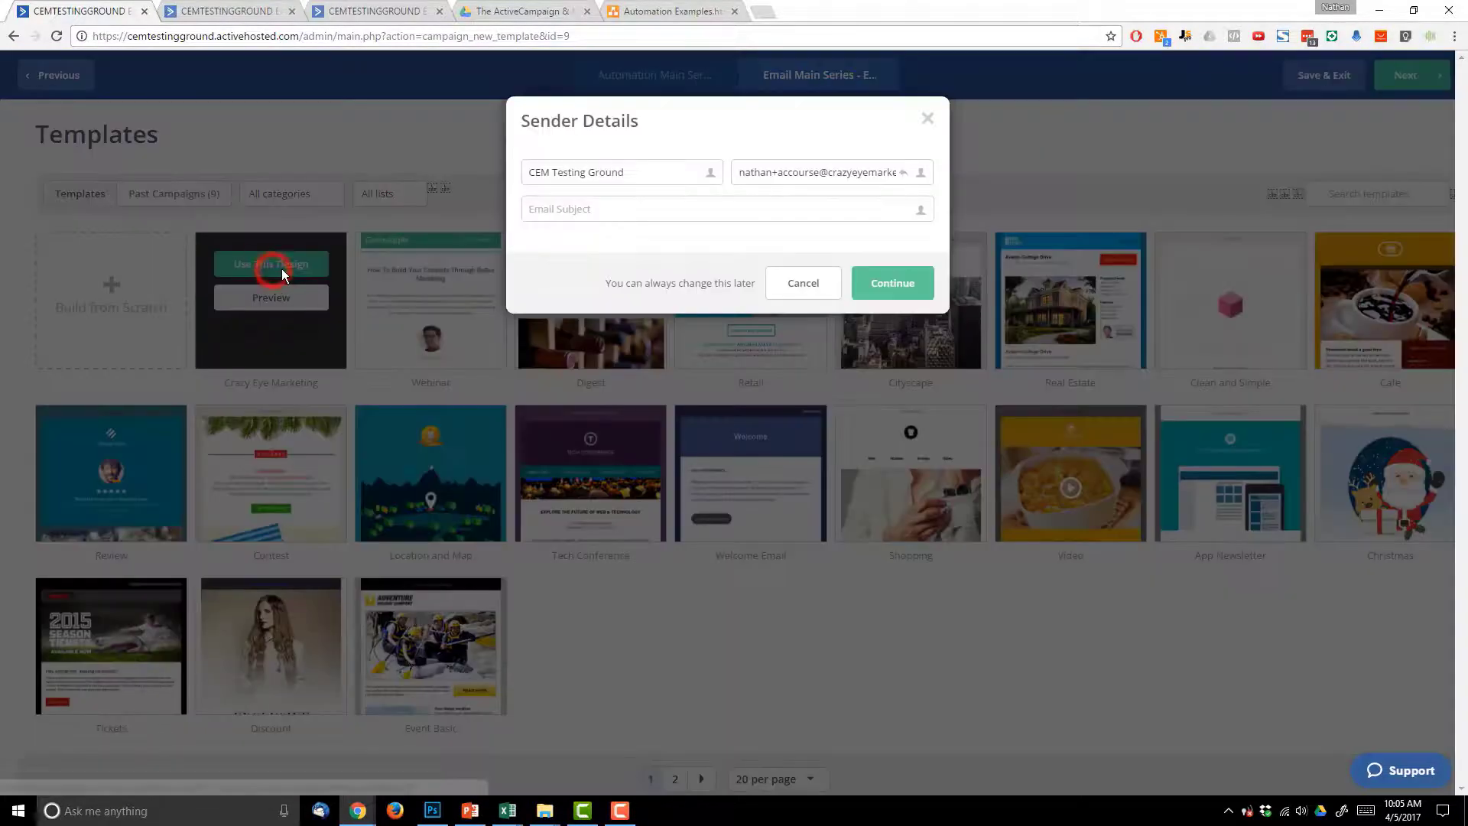
click(698, 216)
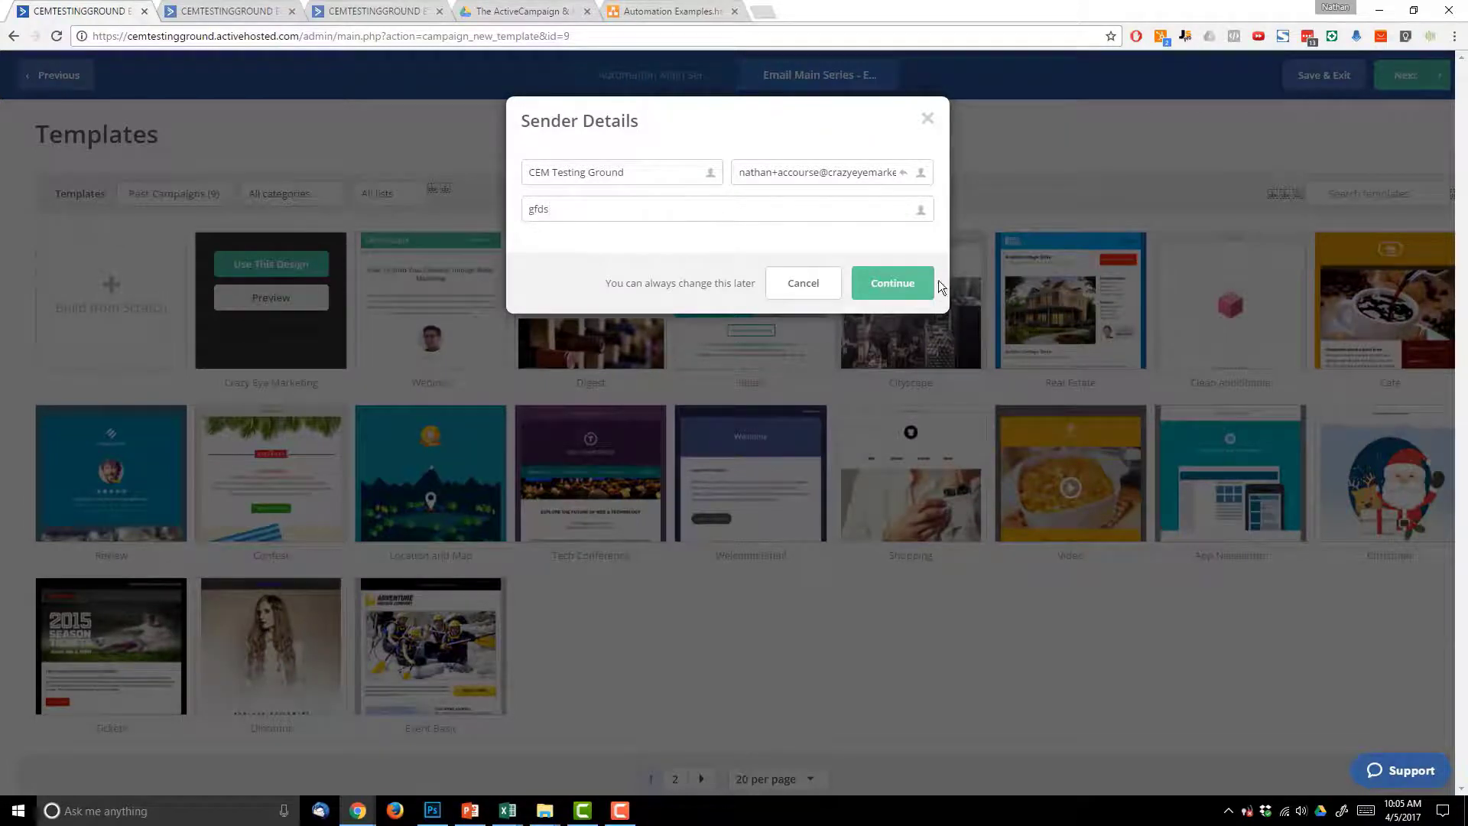
click(901, 281)
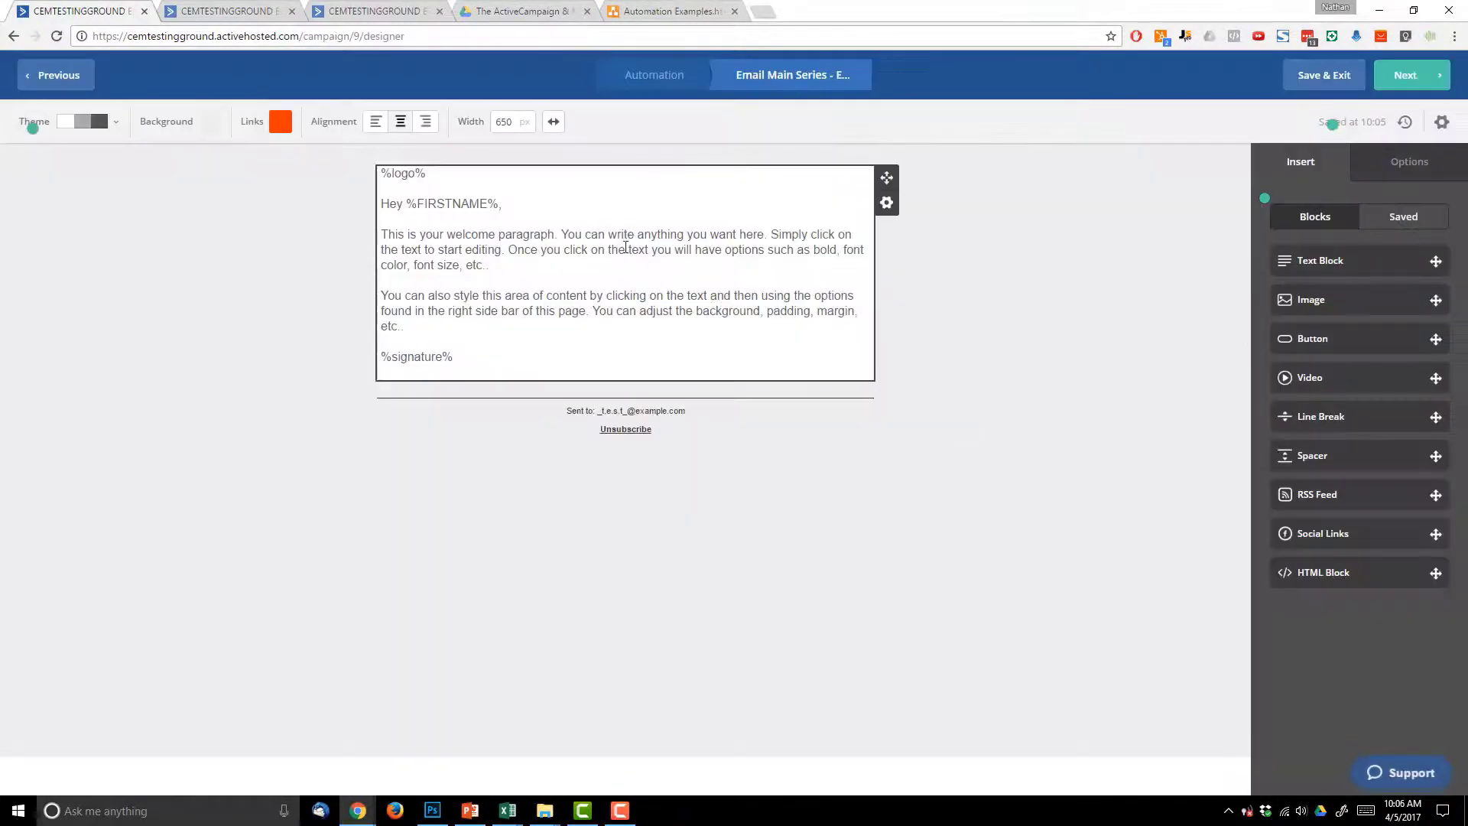
click(1422, 75)
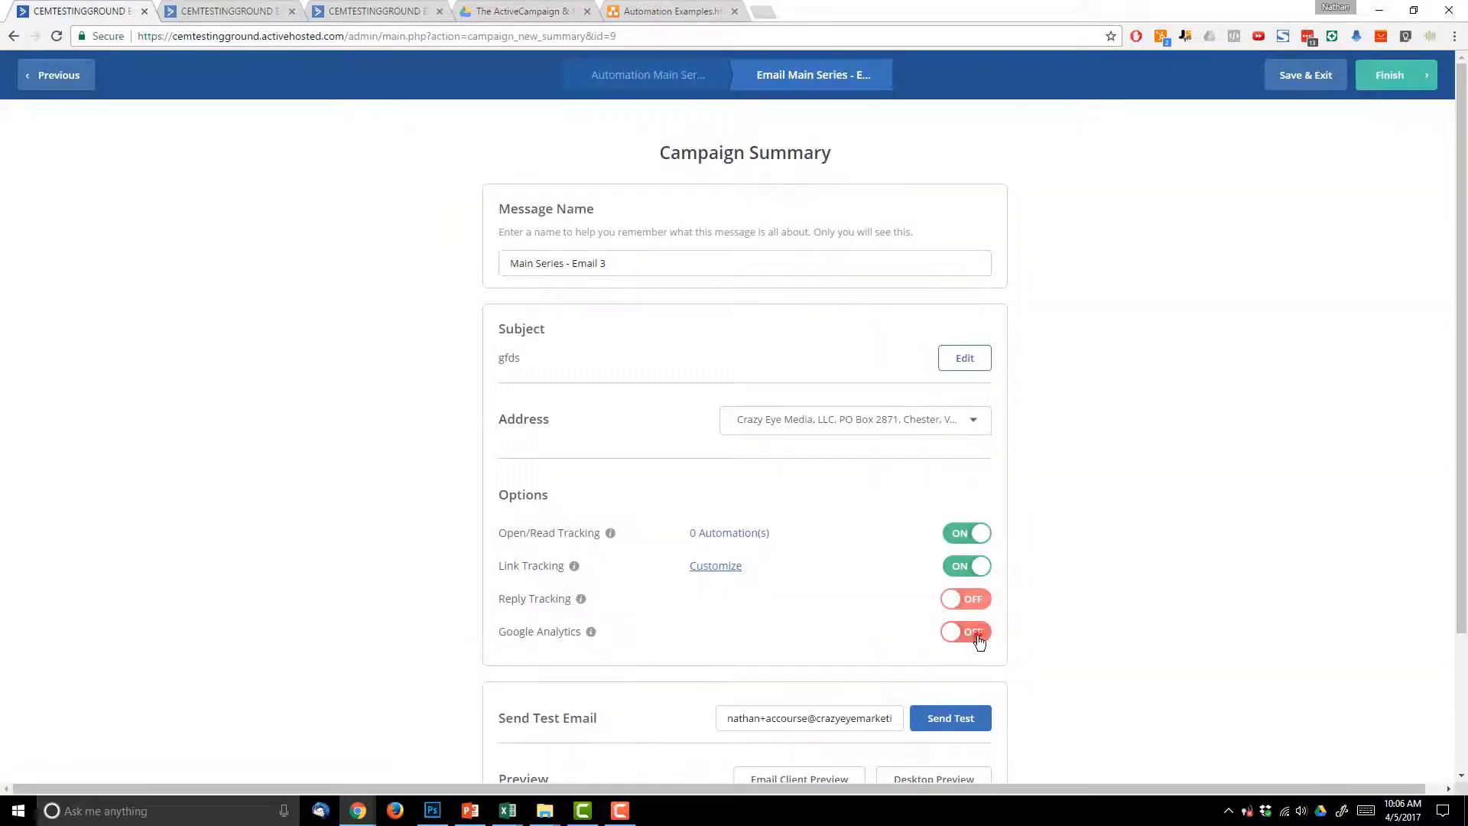
- Enable Google Analytics for "Main Series - Email 3" with the campaign name "Main Series" and finish the email
click(979, 639)
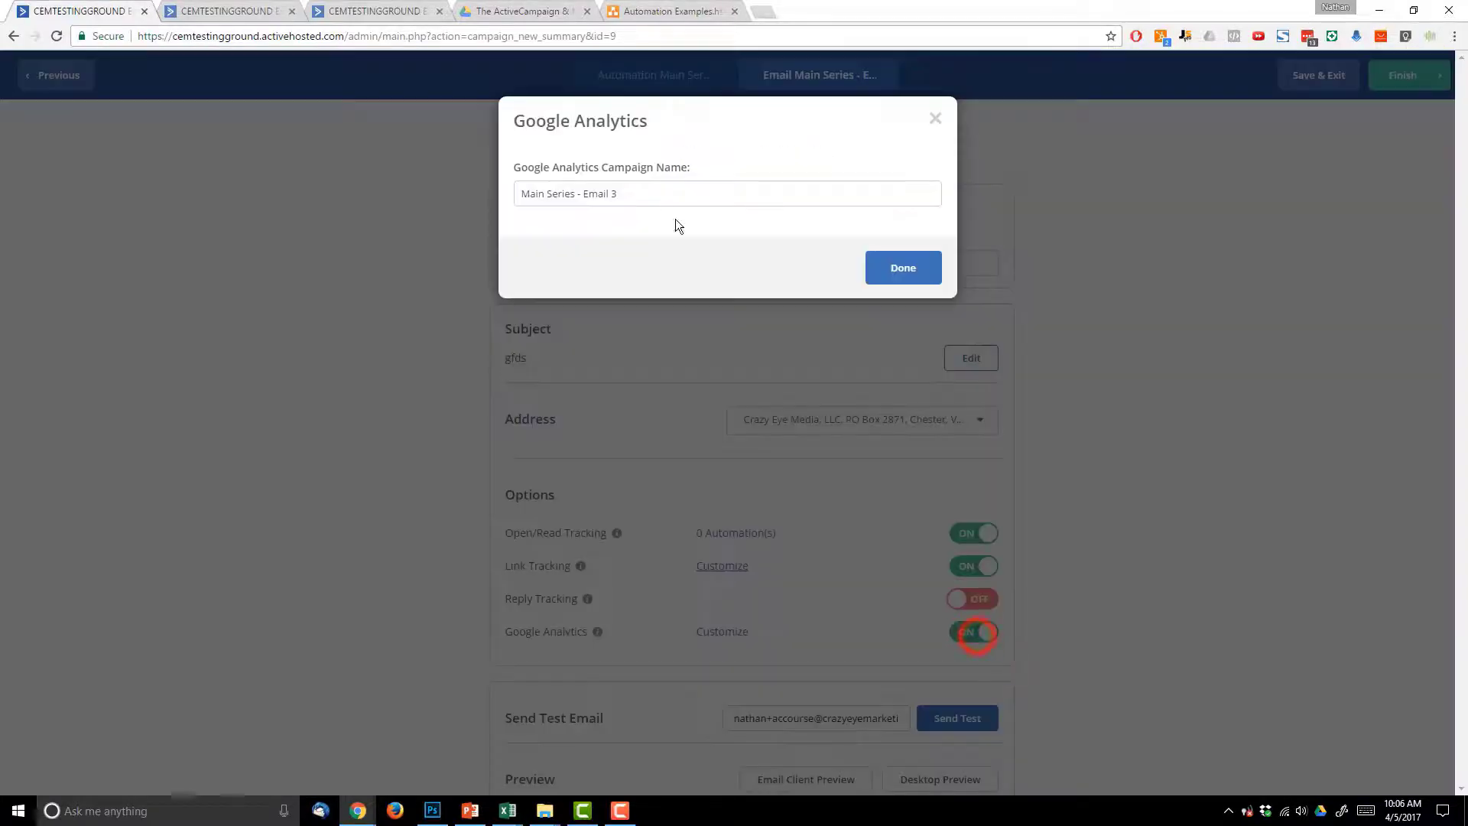
drag(579, 196, 762, 196)
key(BackSpace)
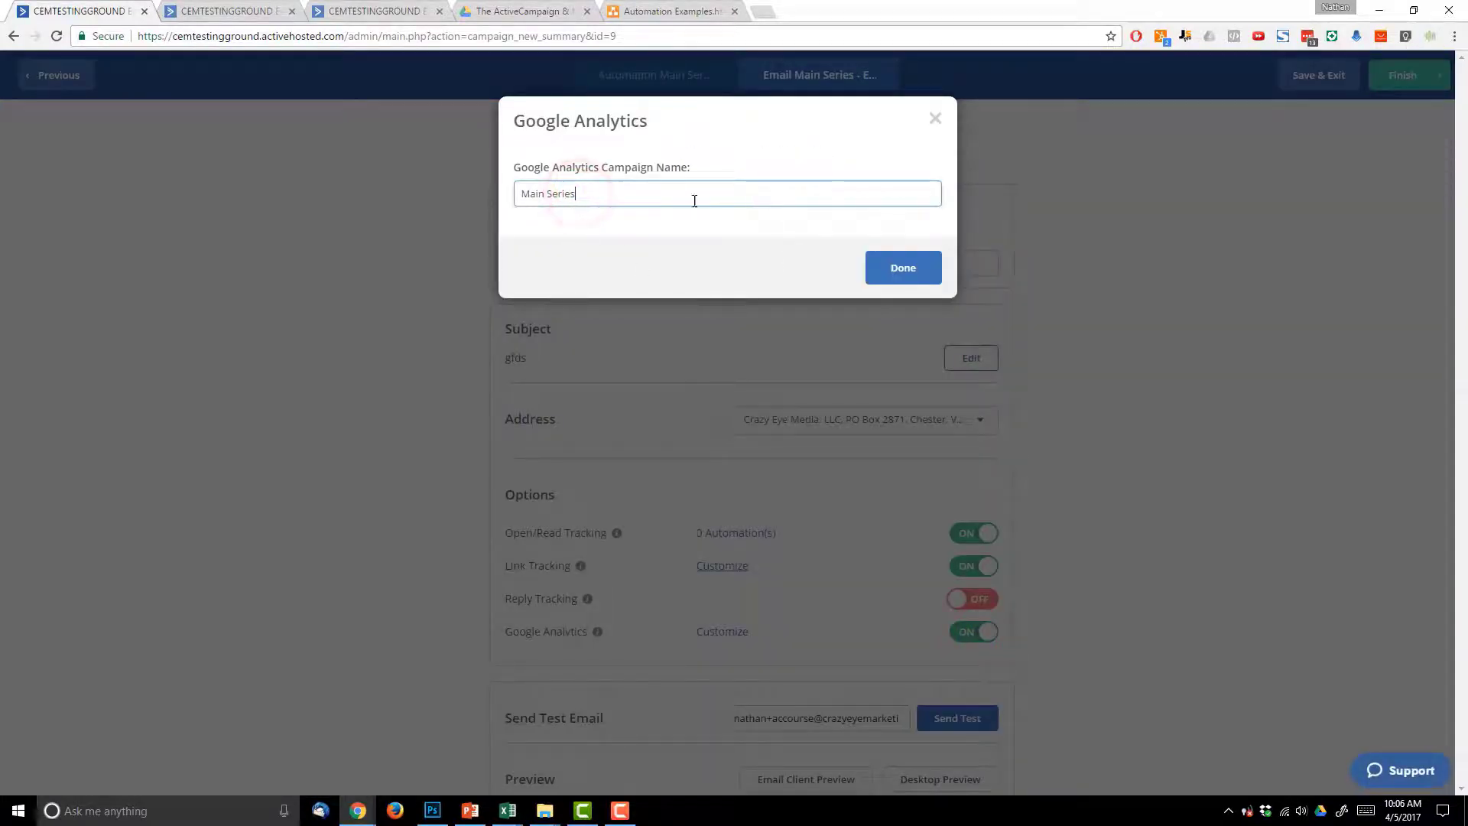
click(914, 277)
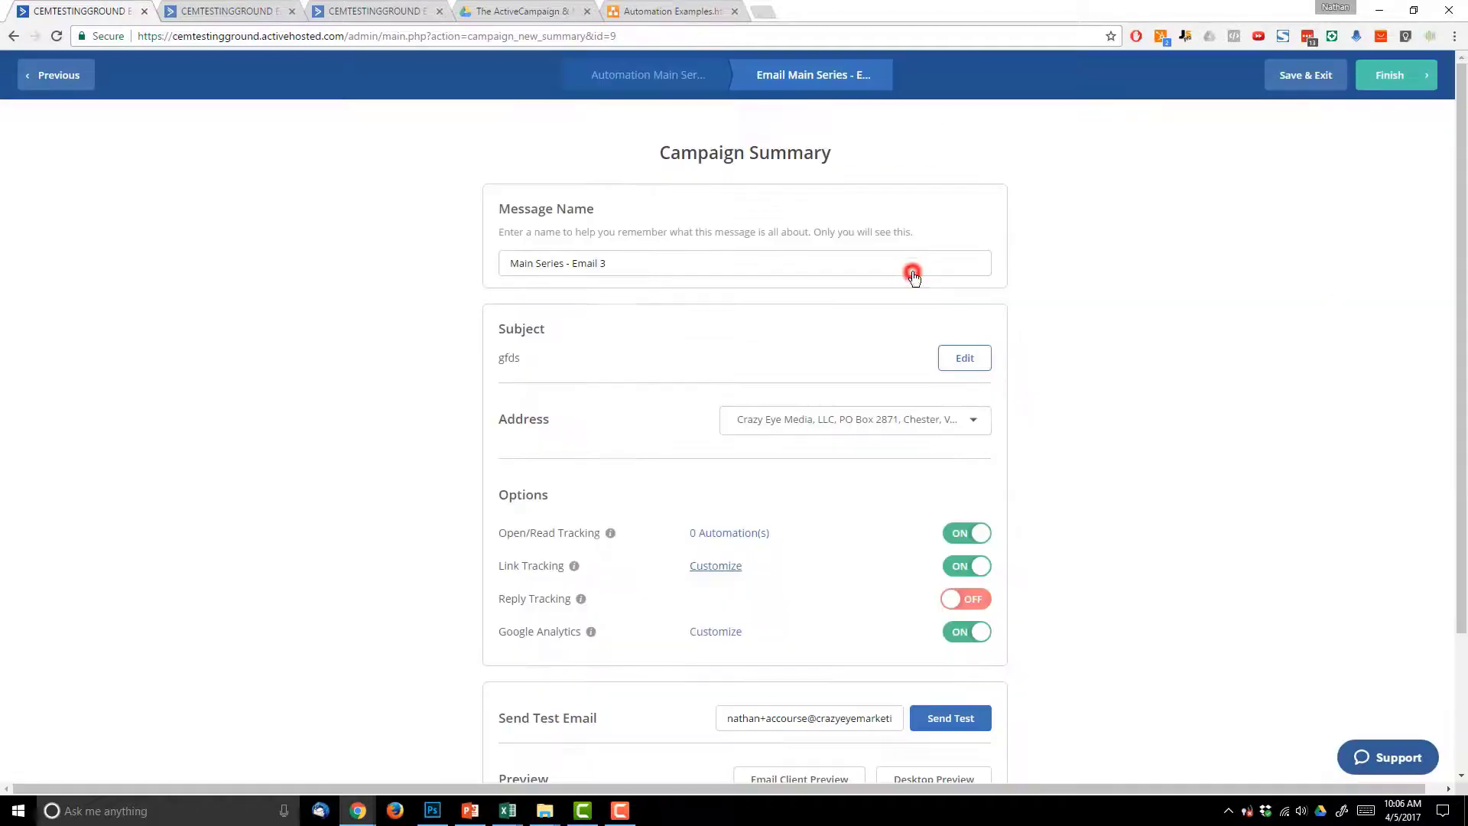
click(1391, 81)
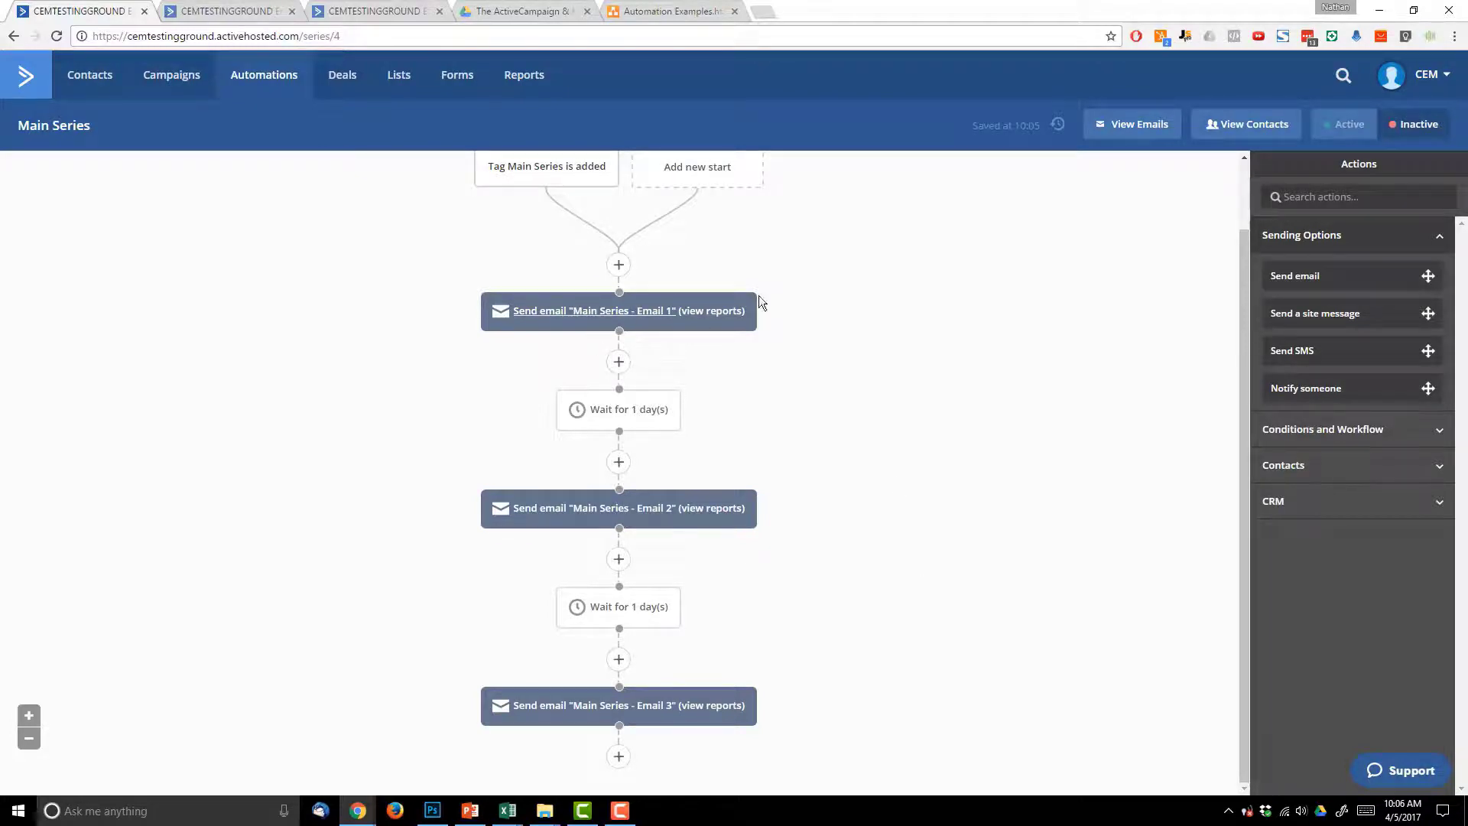
- Move the "Main Series - Email 3" action, as a single action, to directly after "Main Series - Email 2"
mouse_move(563, 718)
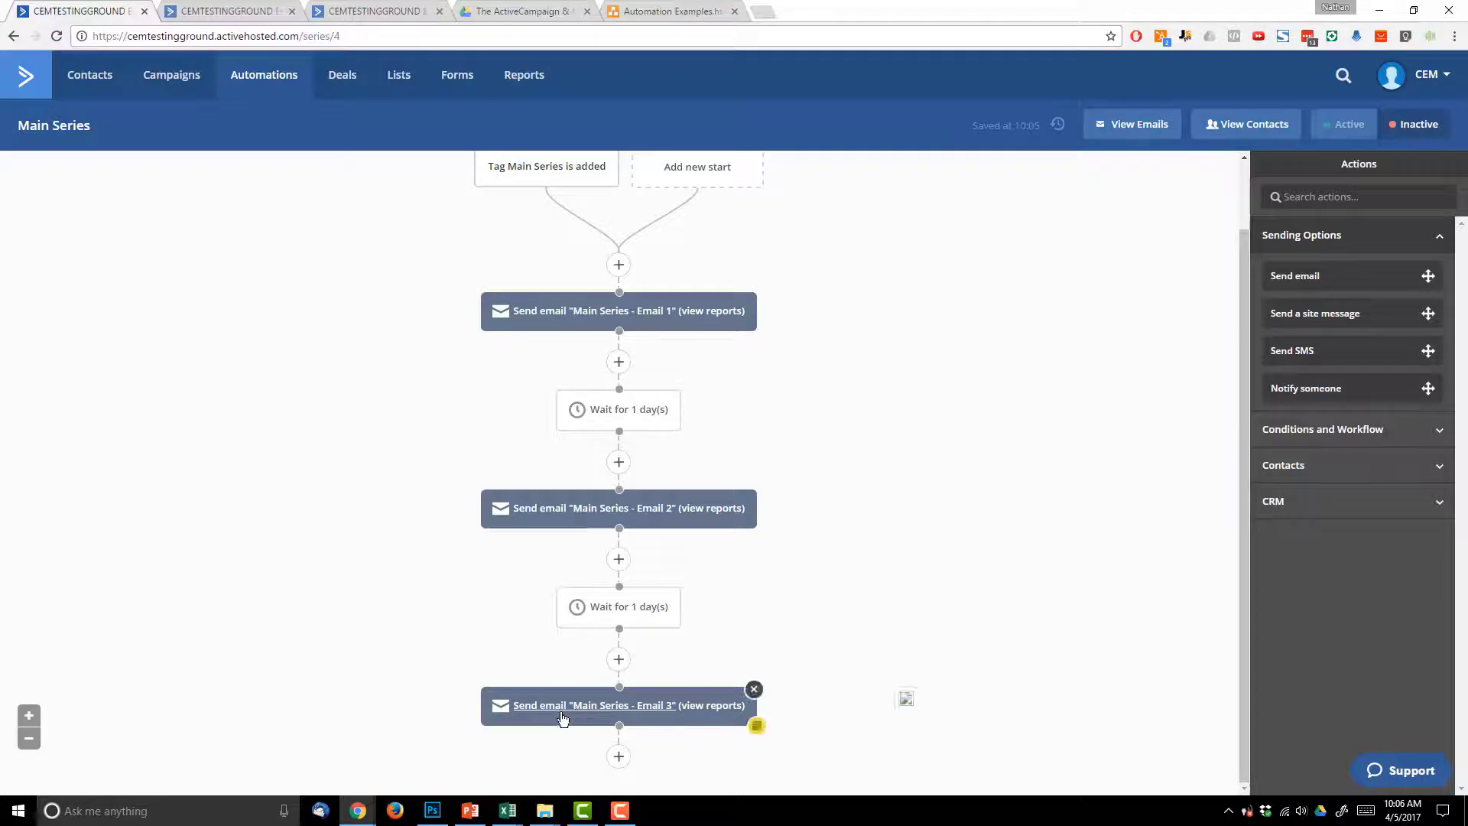
drag(589, 709, 640, 574)
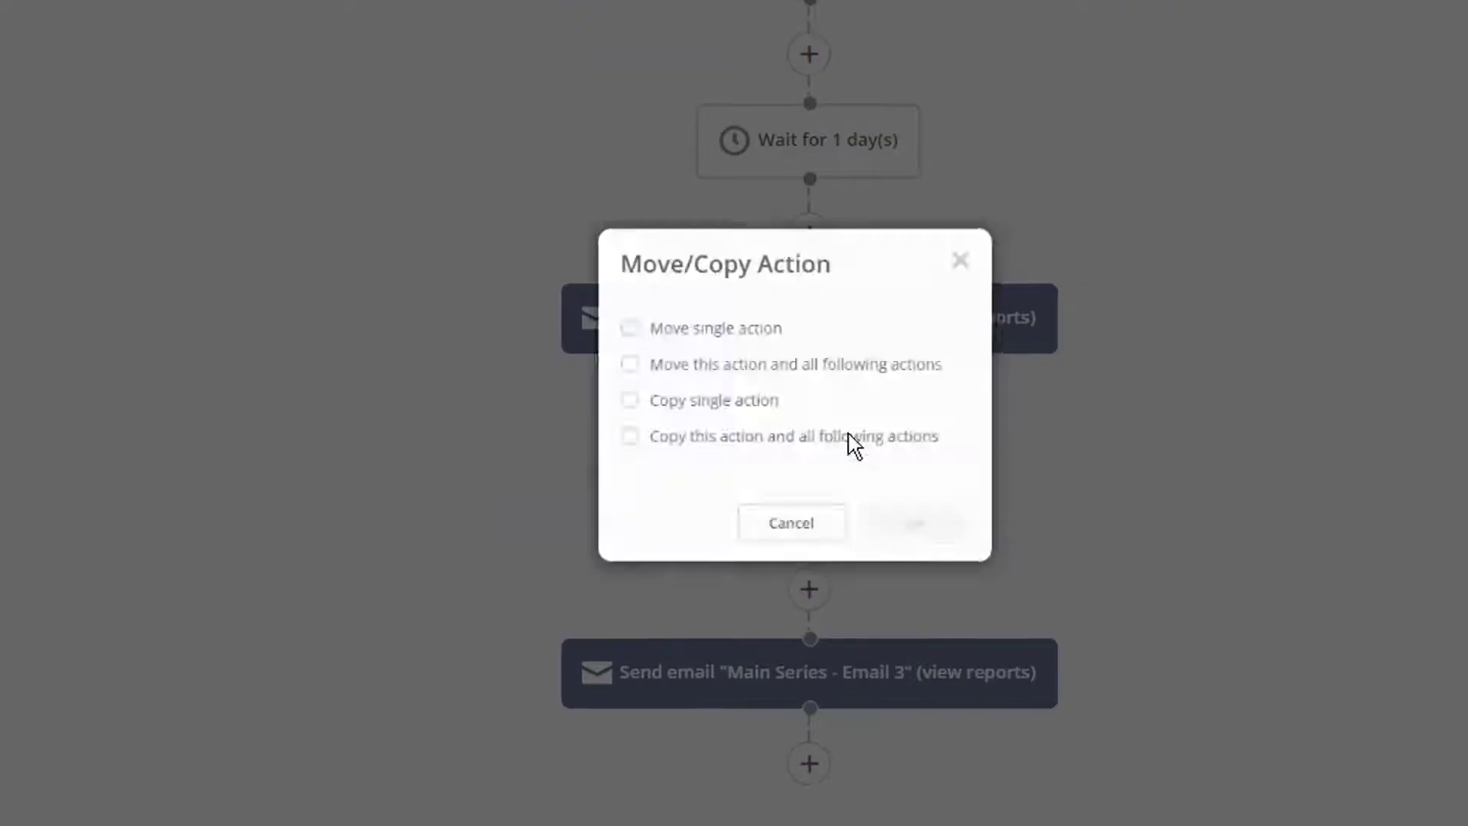
click(694, 314)
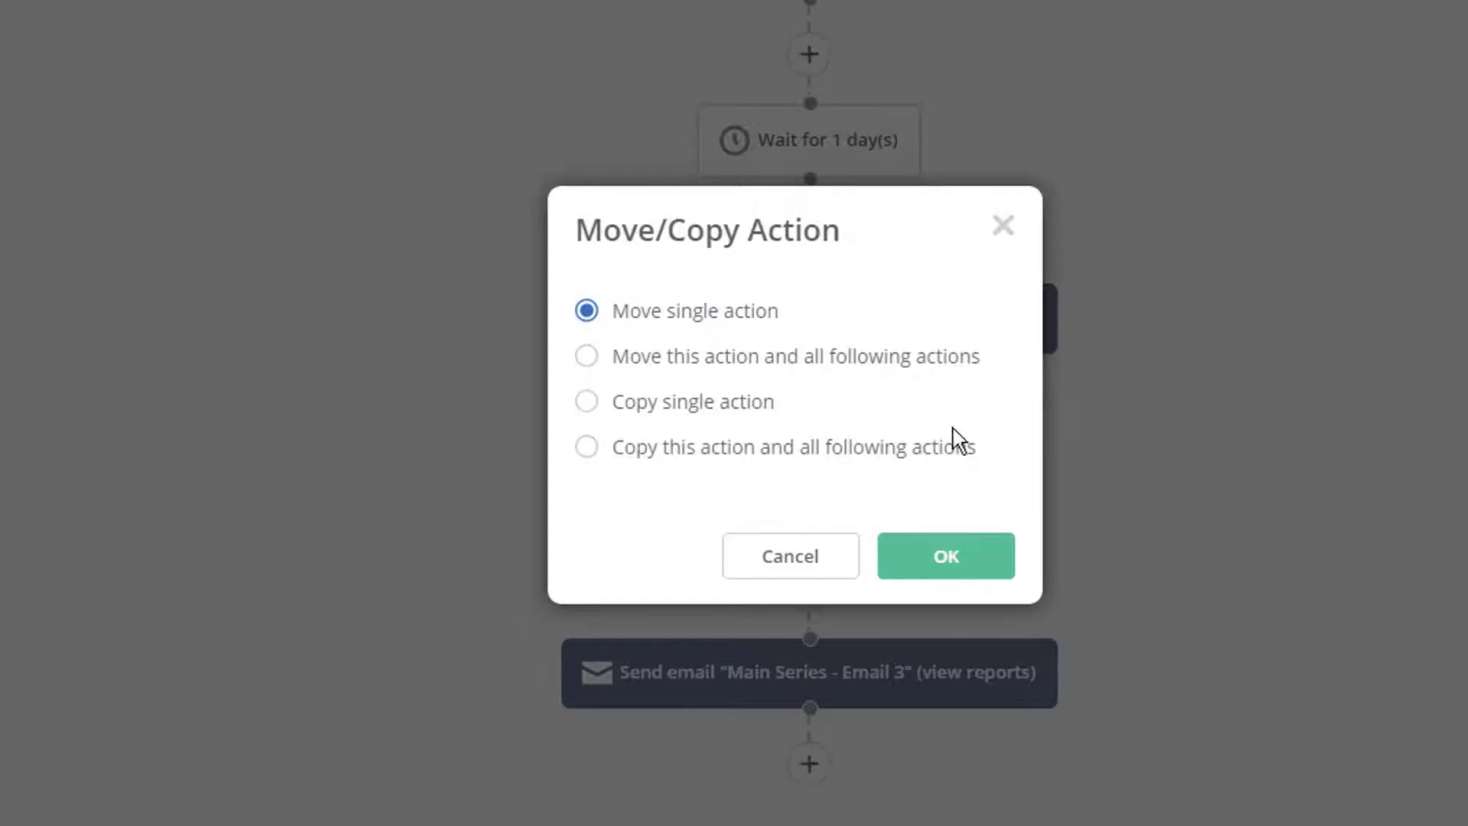
click(929, 564)
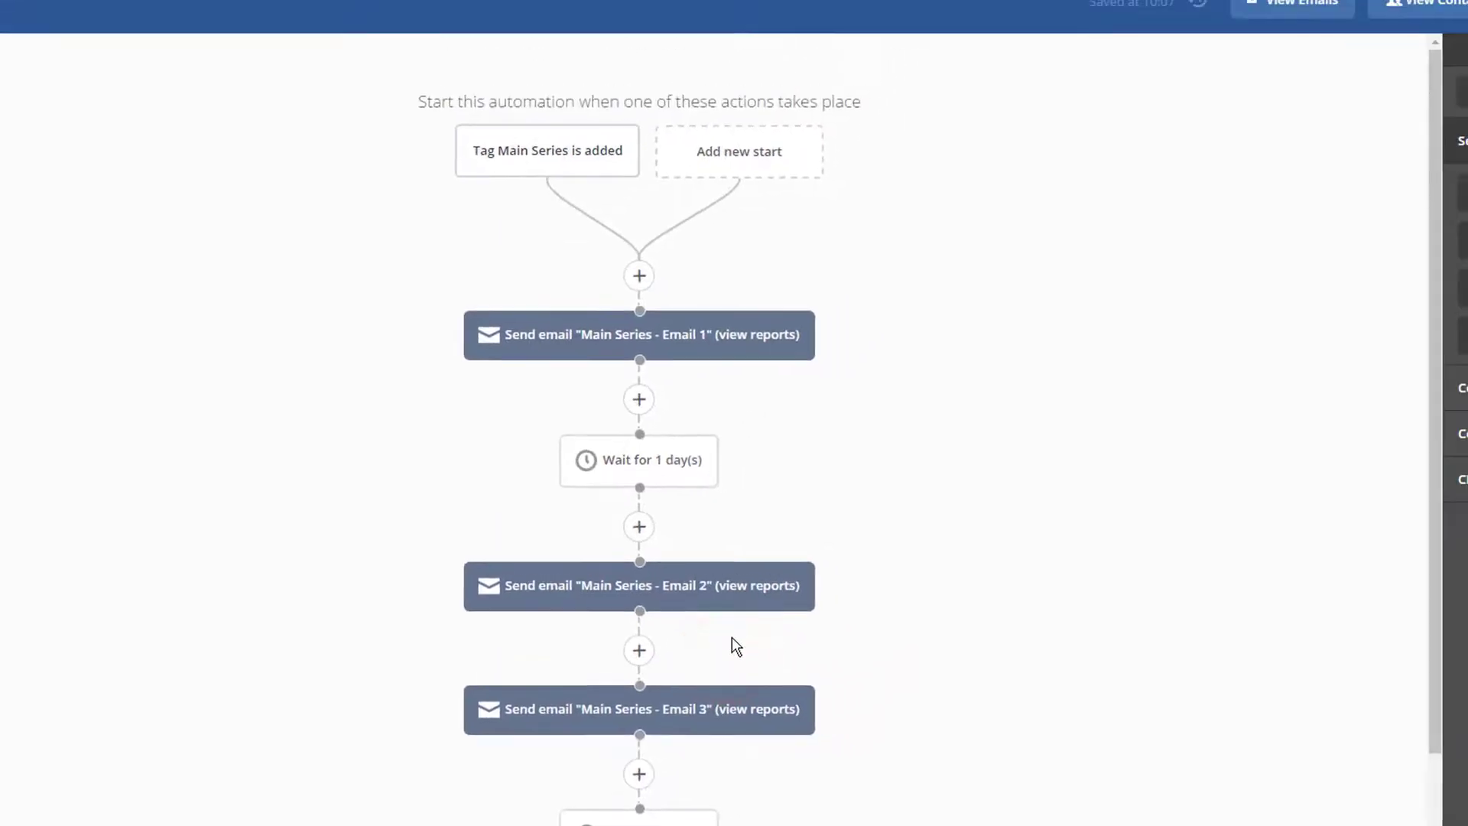
- Add a wait action for a specified period of 1 day between the "Main Series - Email 2" and "Main Series - Email 3" actions
scroll(732, 636, down, 1)
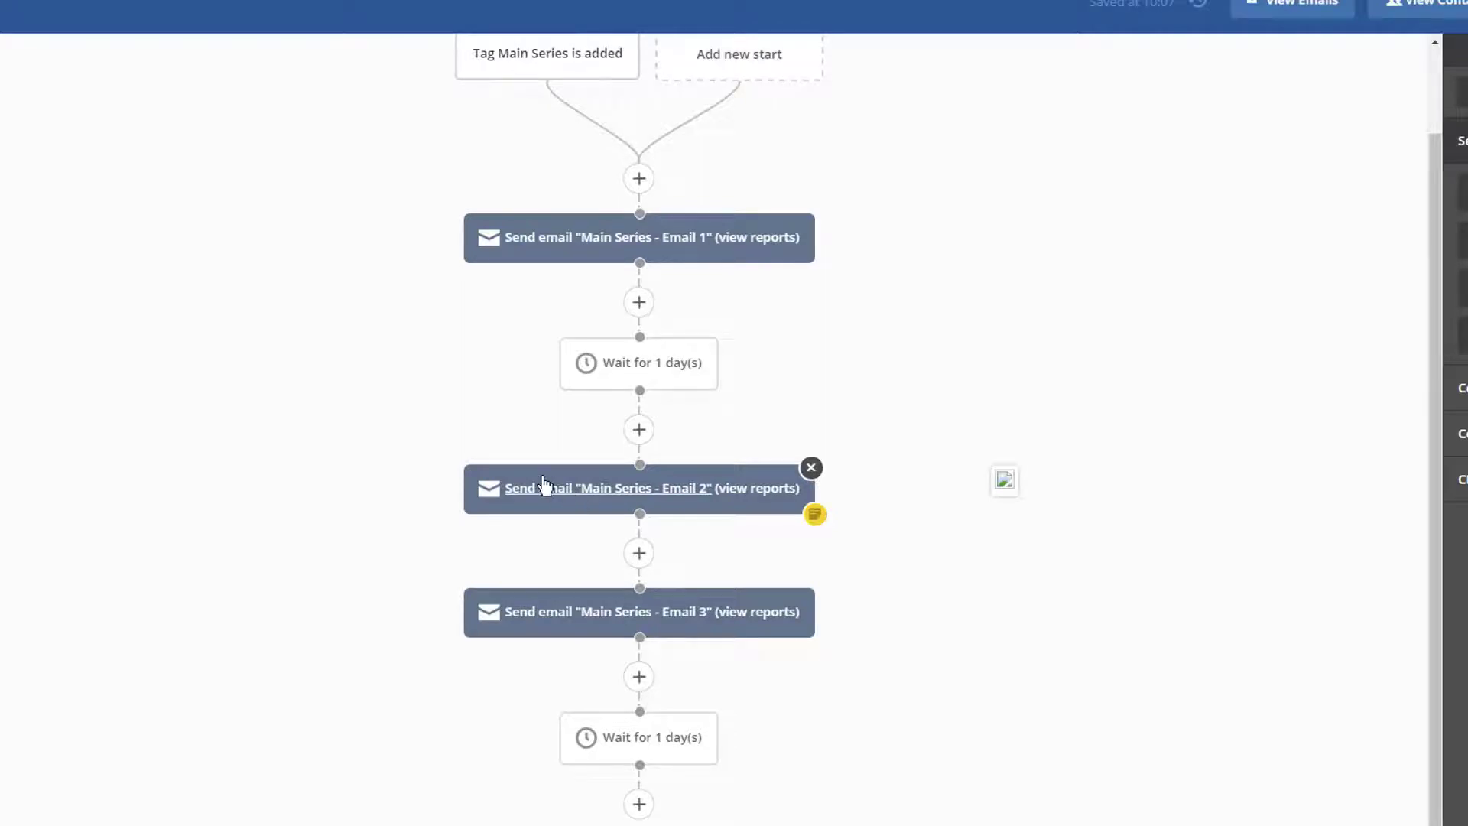
click(637, 555)
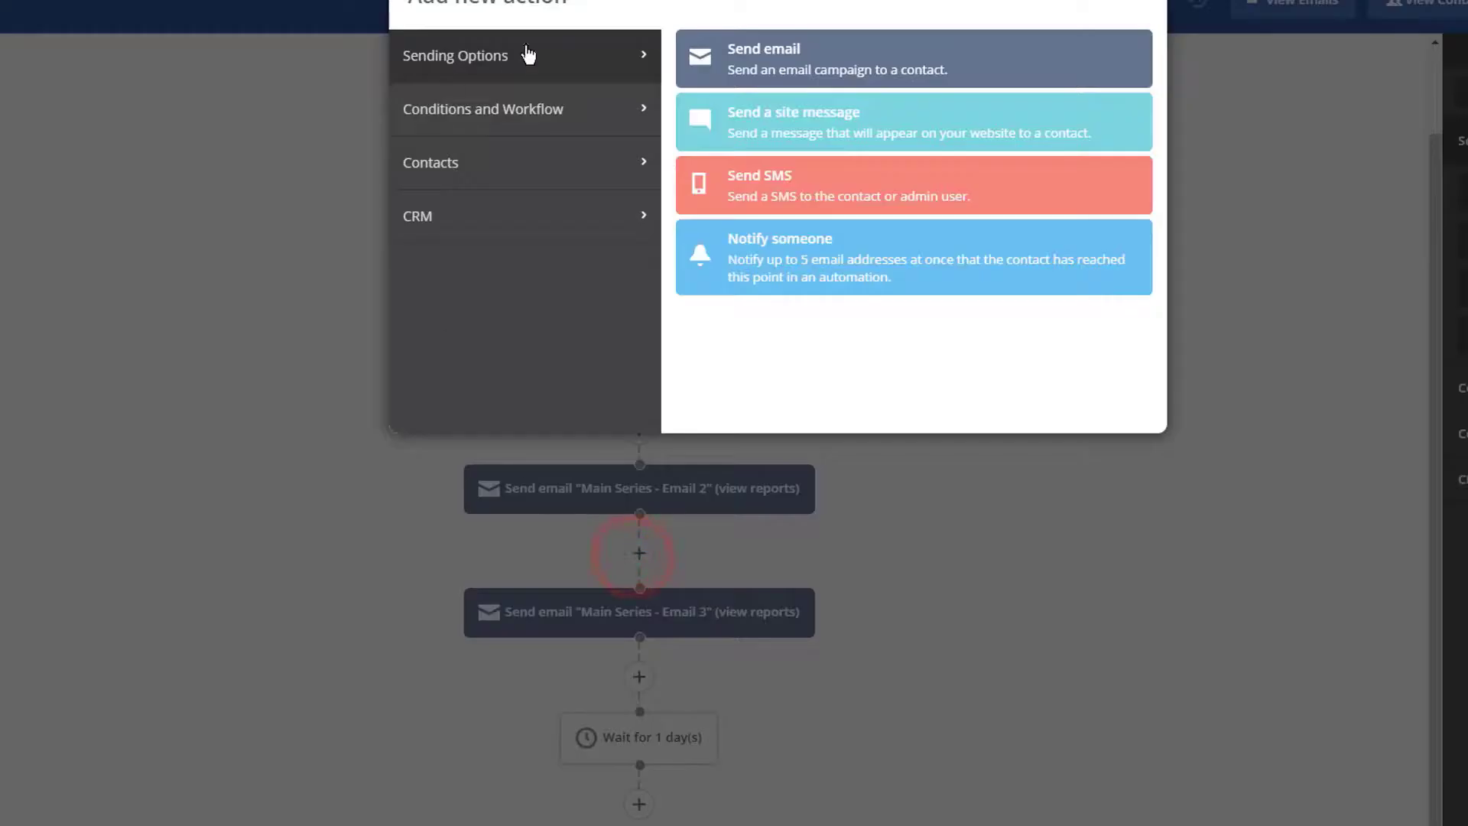
click(563, 122)
click(821, 53)
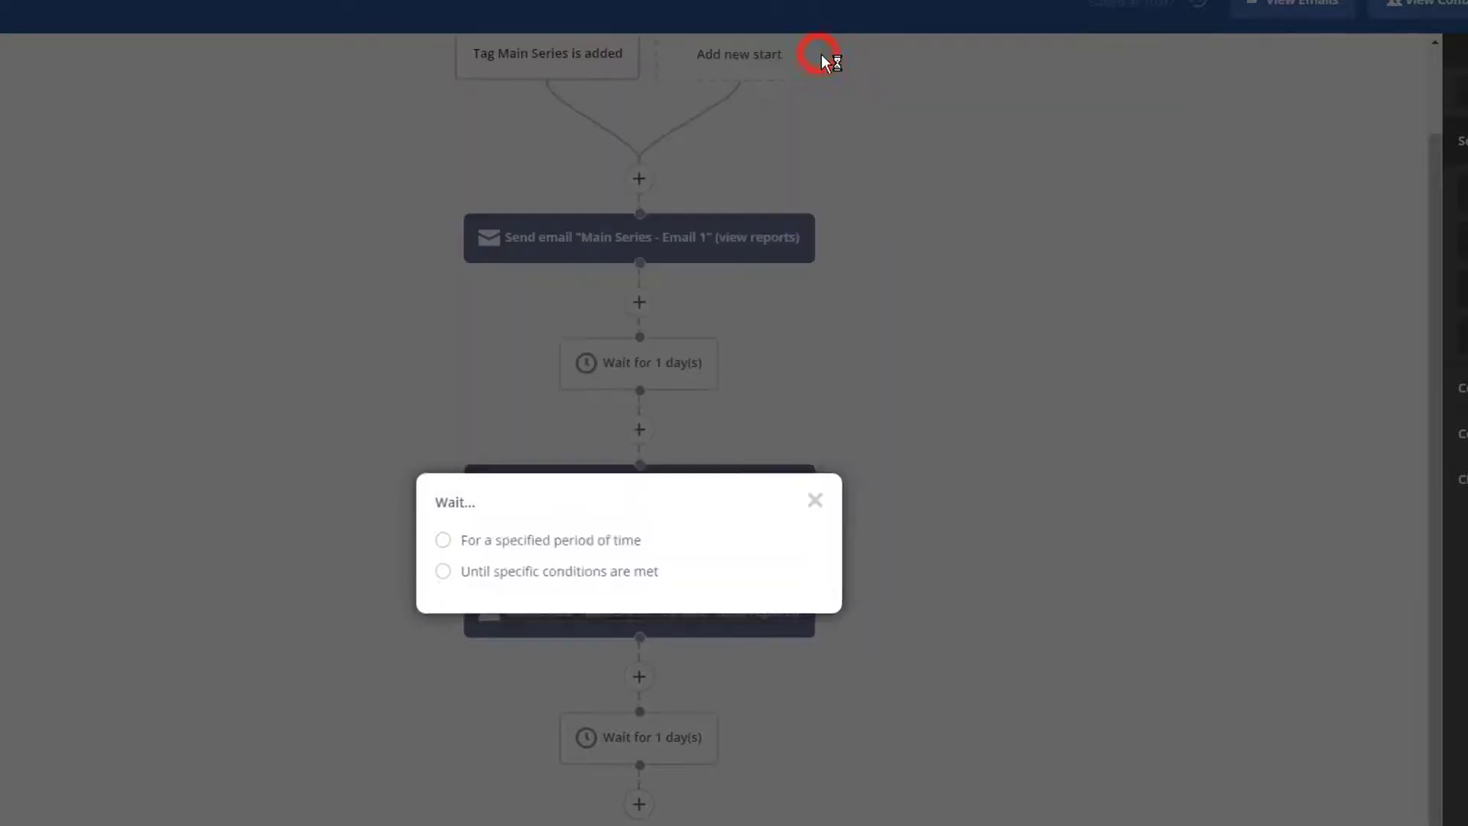
click(534, 541)
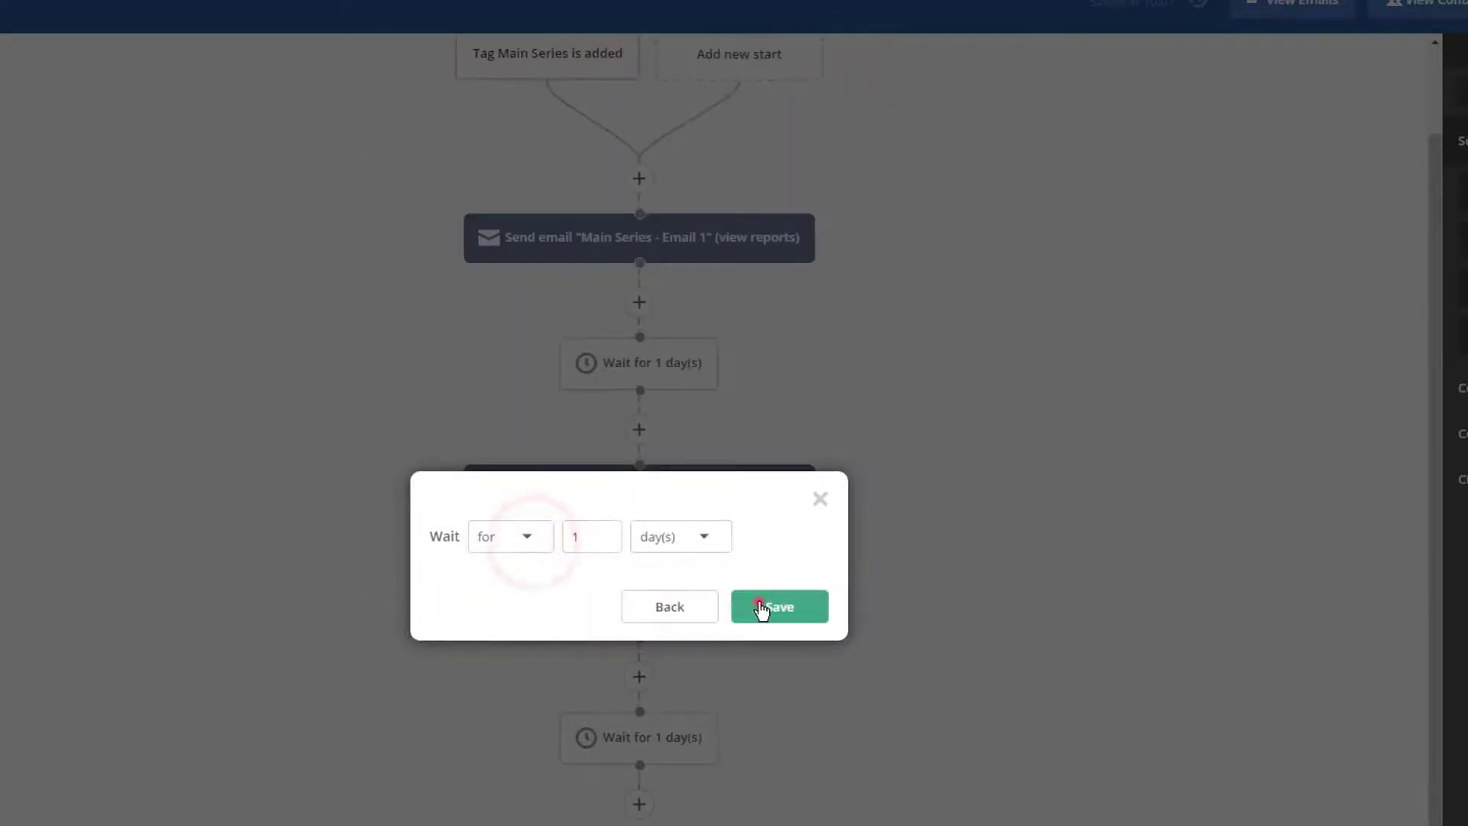
click(761, 607)
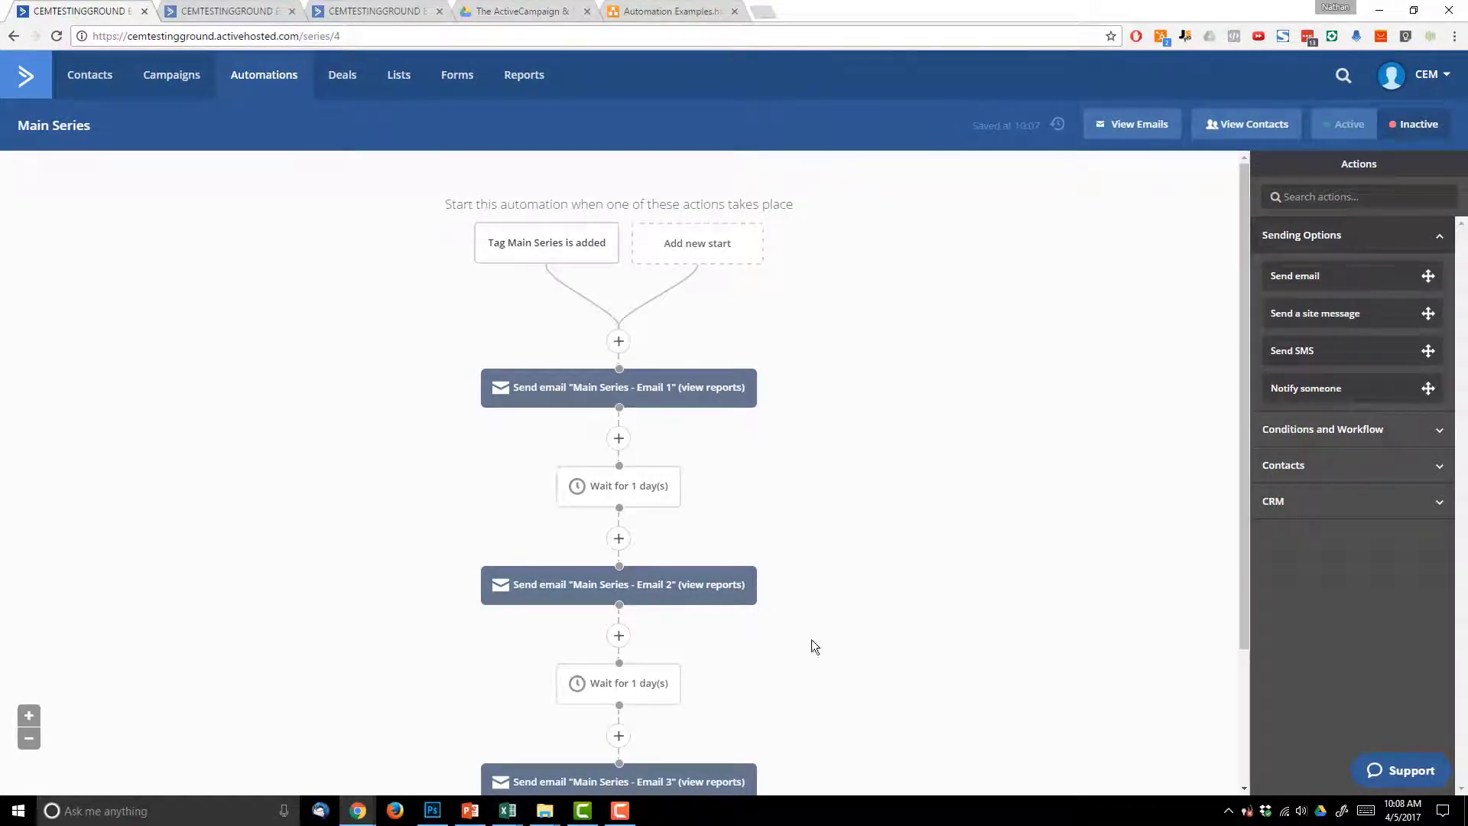
- Review the Main Series automation from its tag trigger down to the last wait action
scroll(645, 456, down, 2)
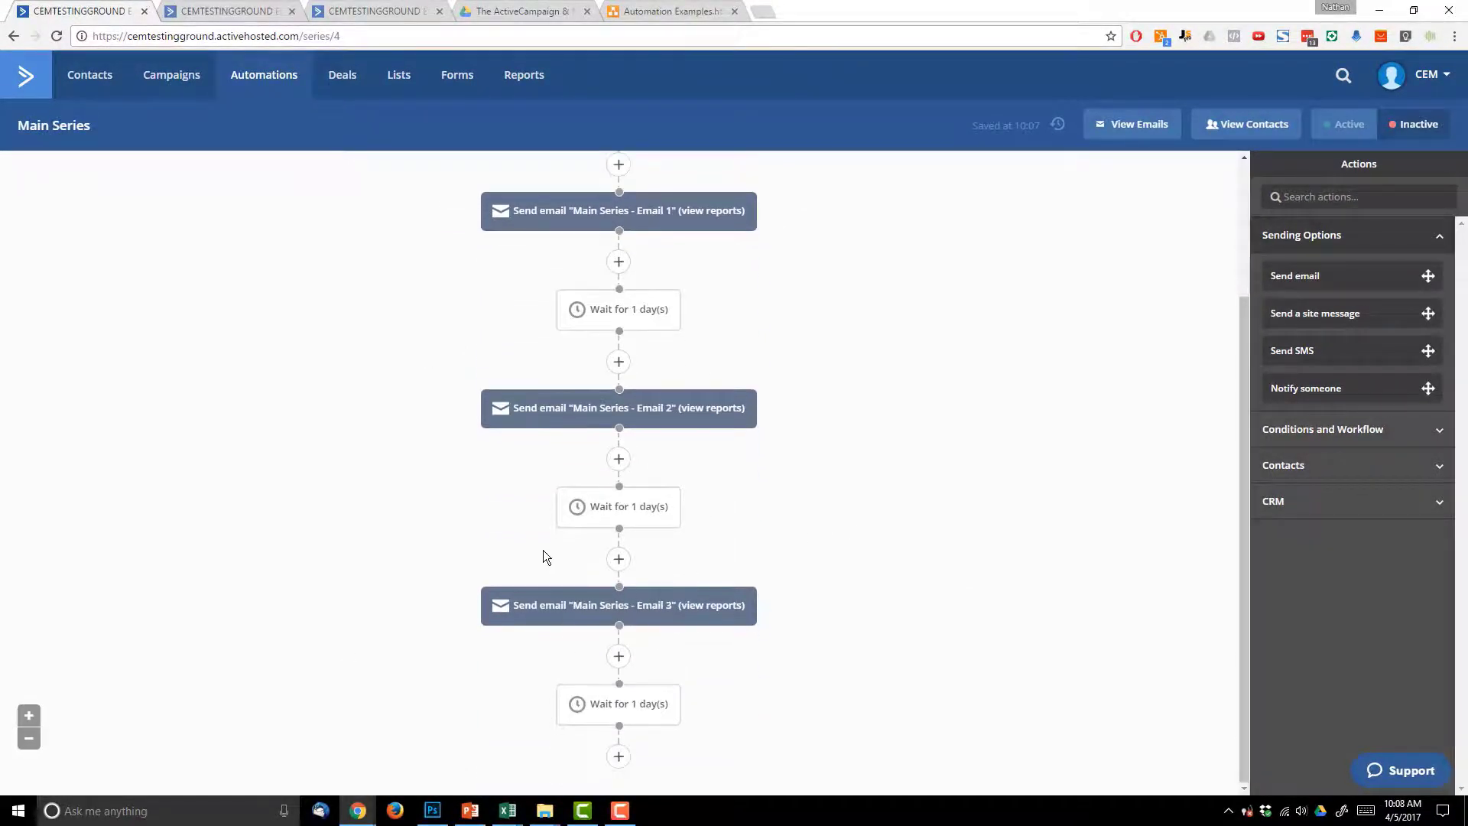
scroll(543, 557, up, 2)
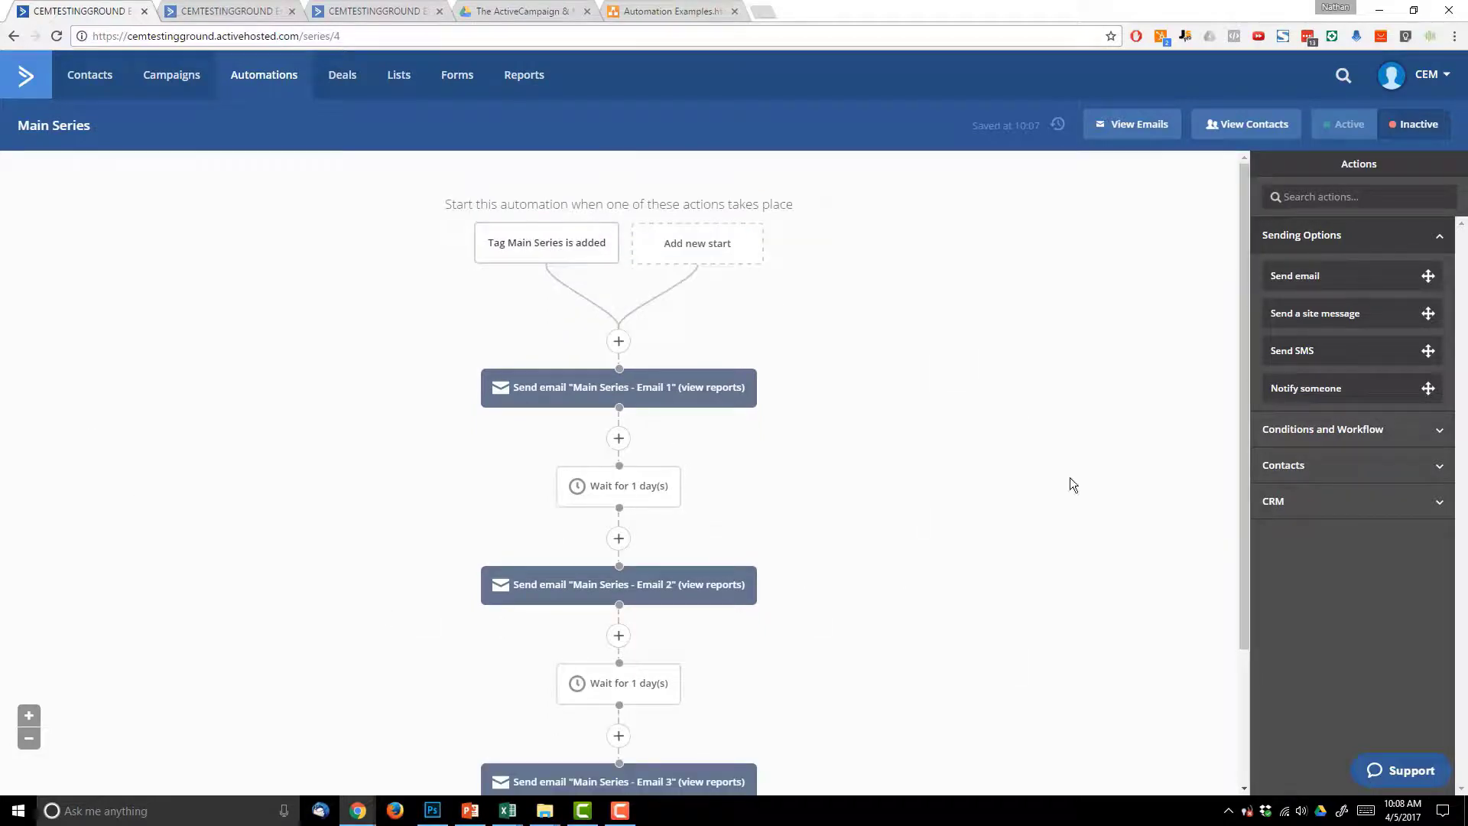
scroll(1067, 482, down, 1)
scroll(800, 642, up, 1)
scroll(963, 420, down, 3)
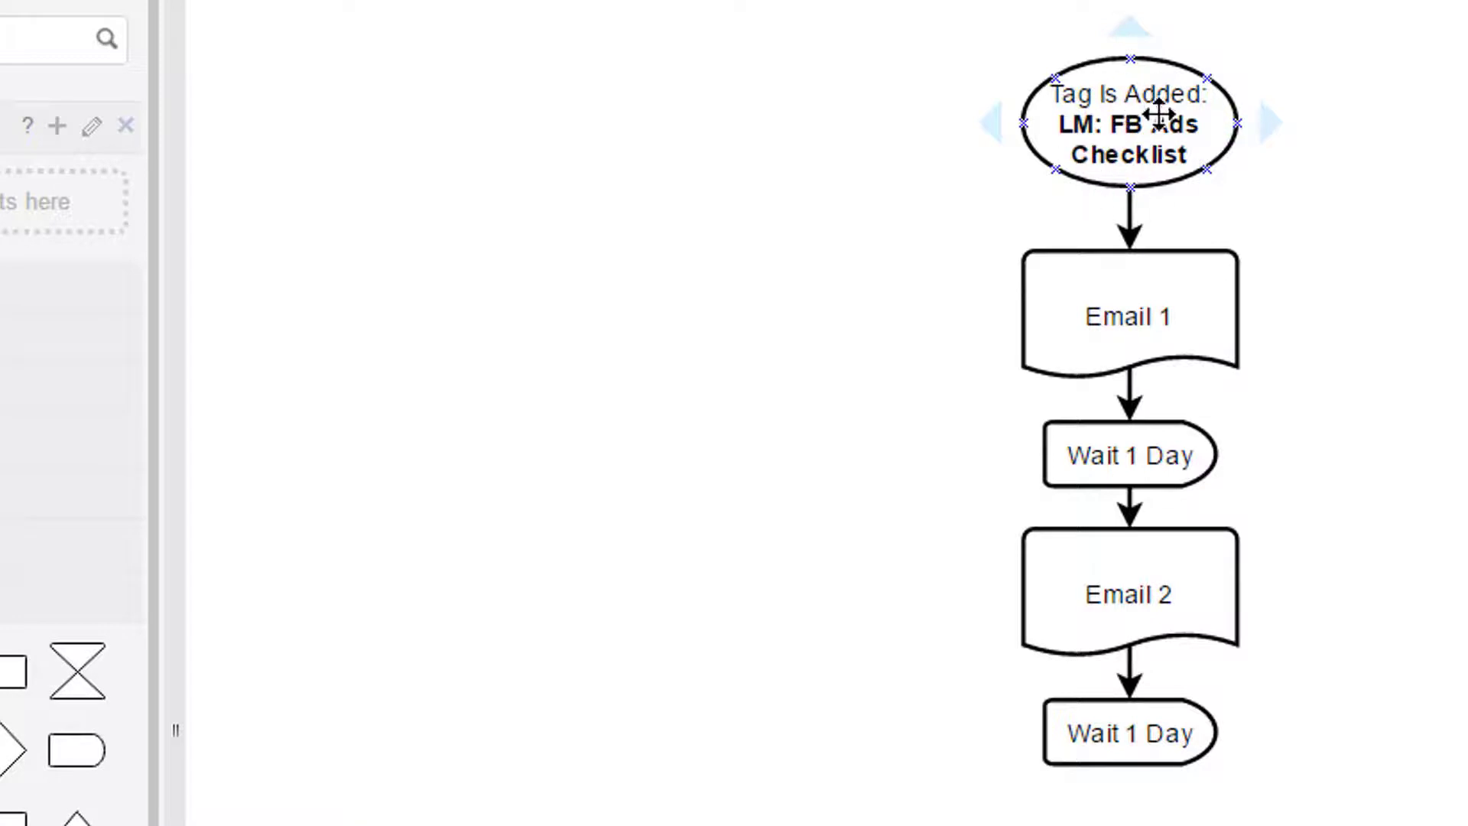
- Examine the trigger, emails and waits of the "LM: FB Ads Checklist" flow in the draw.io Automation Examples diagram
click(1074, 134)
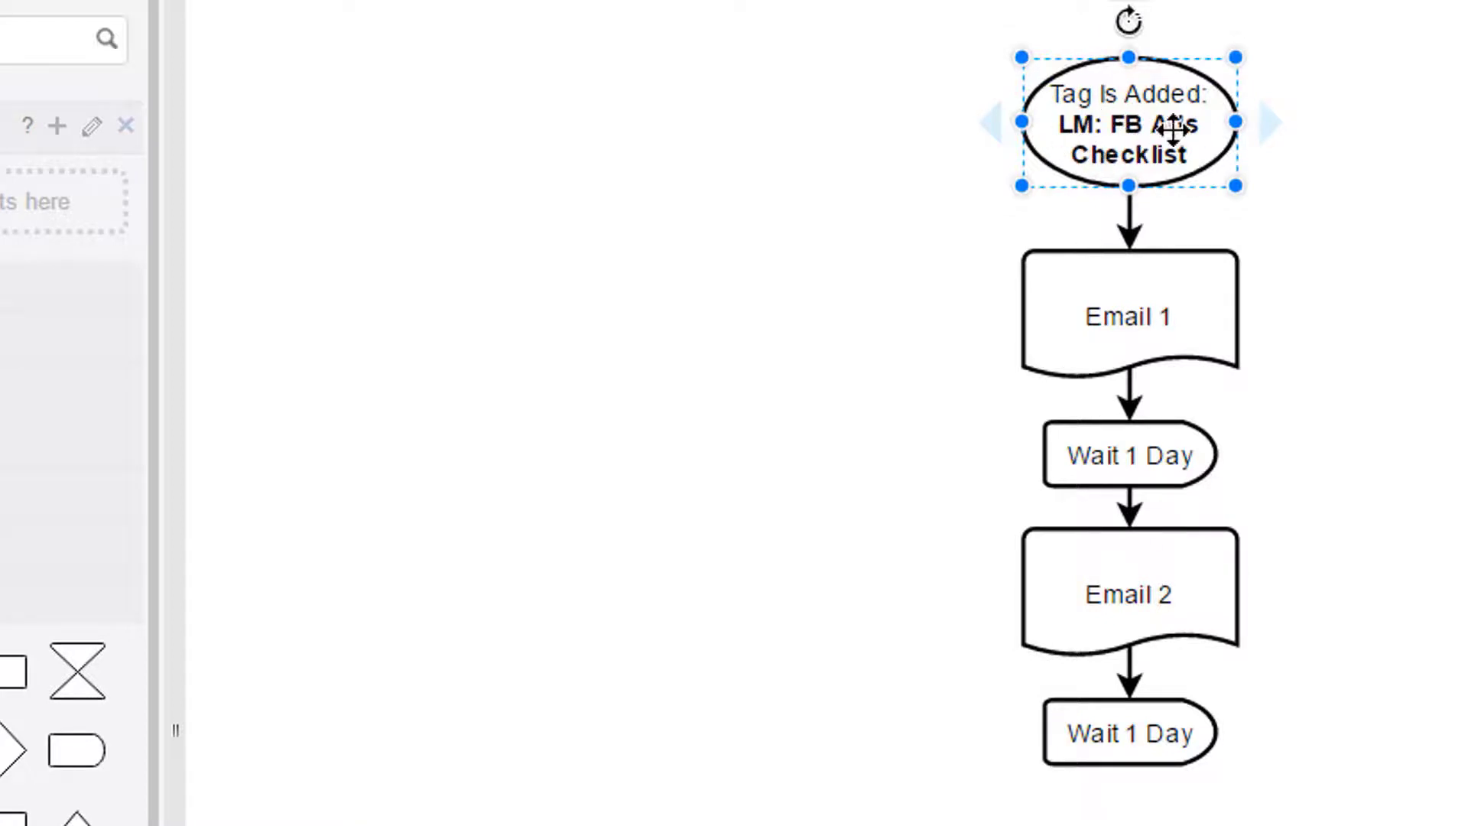
click(1412, 177)
click(1101, 327)
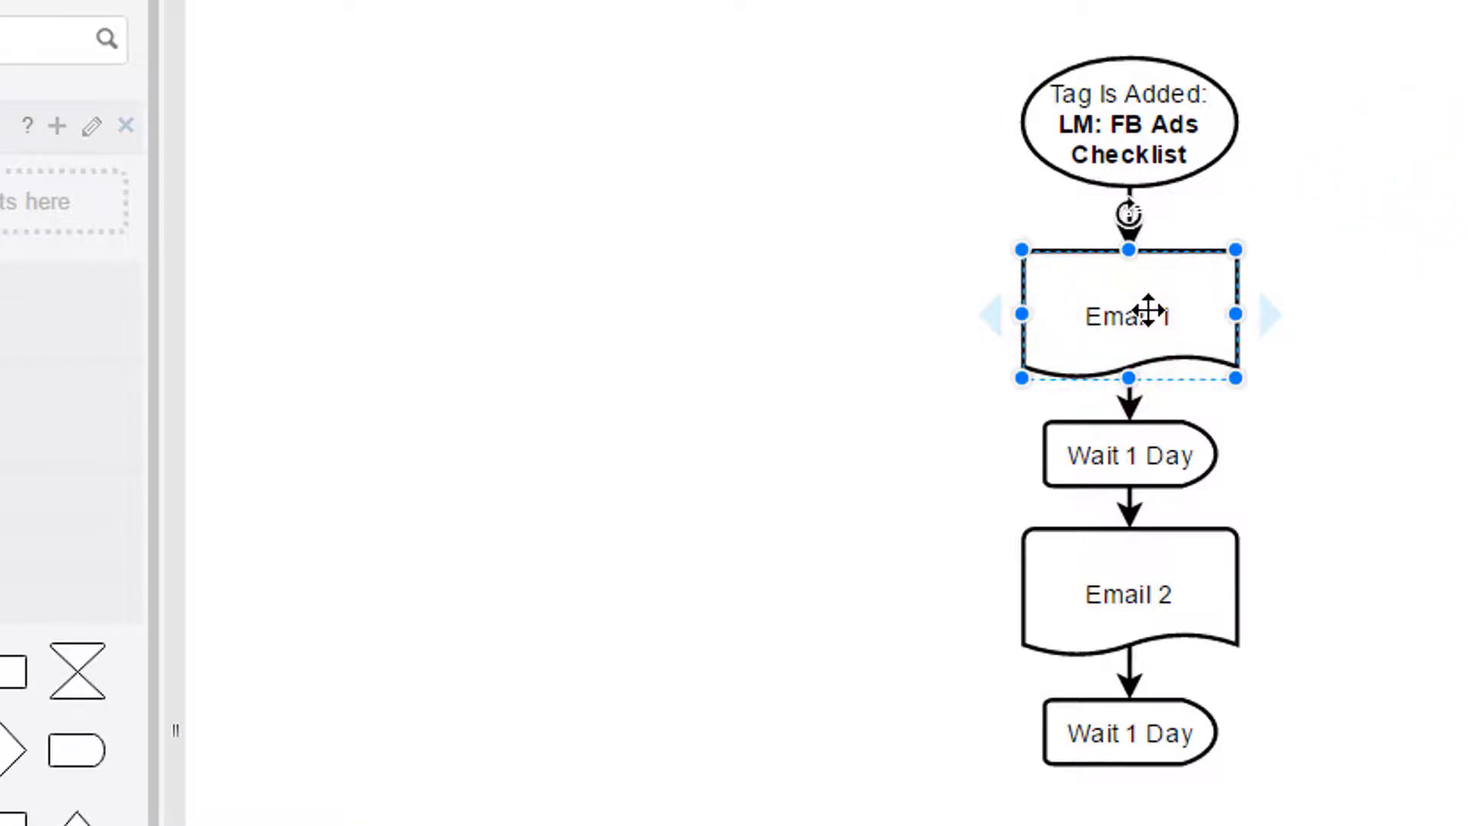
click(1133, 480)
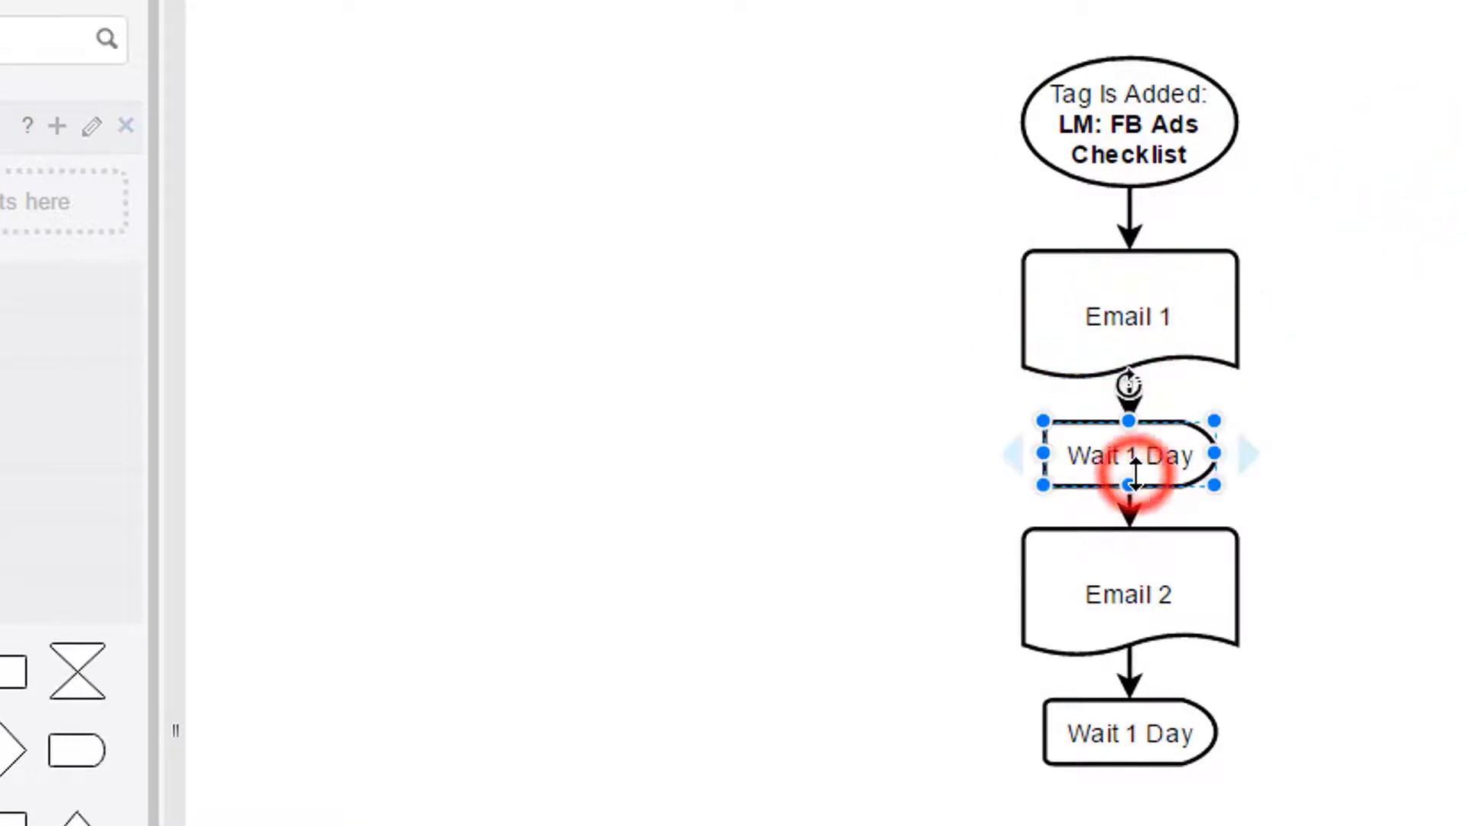
click(1145, 610)
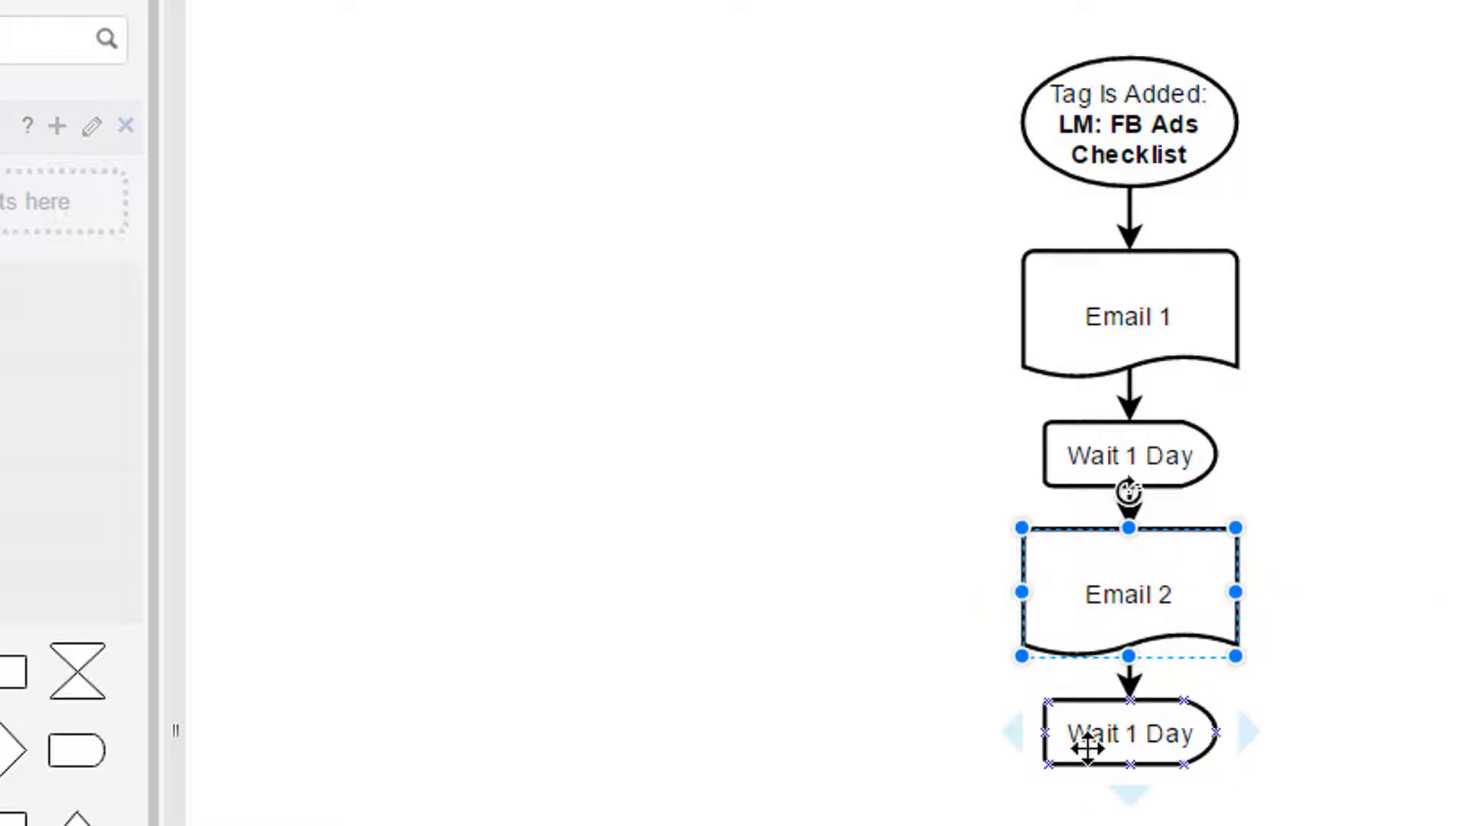
key(Escape)
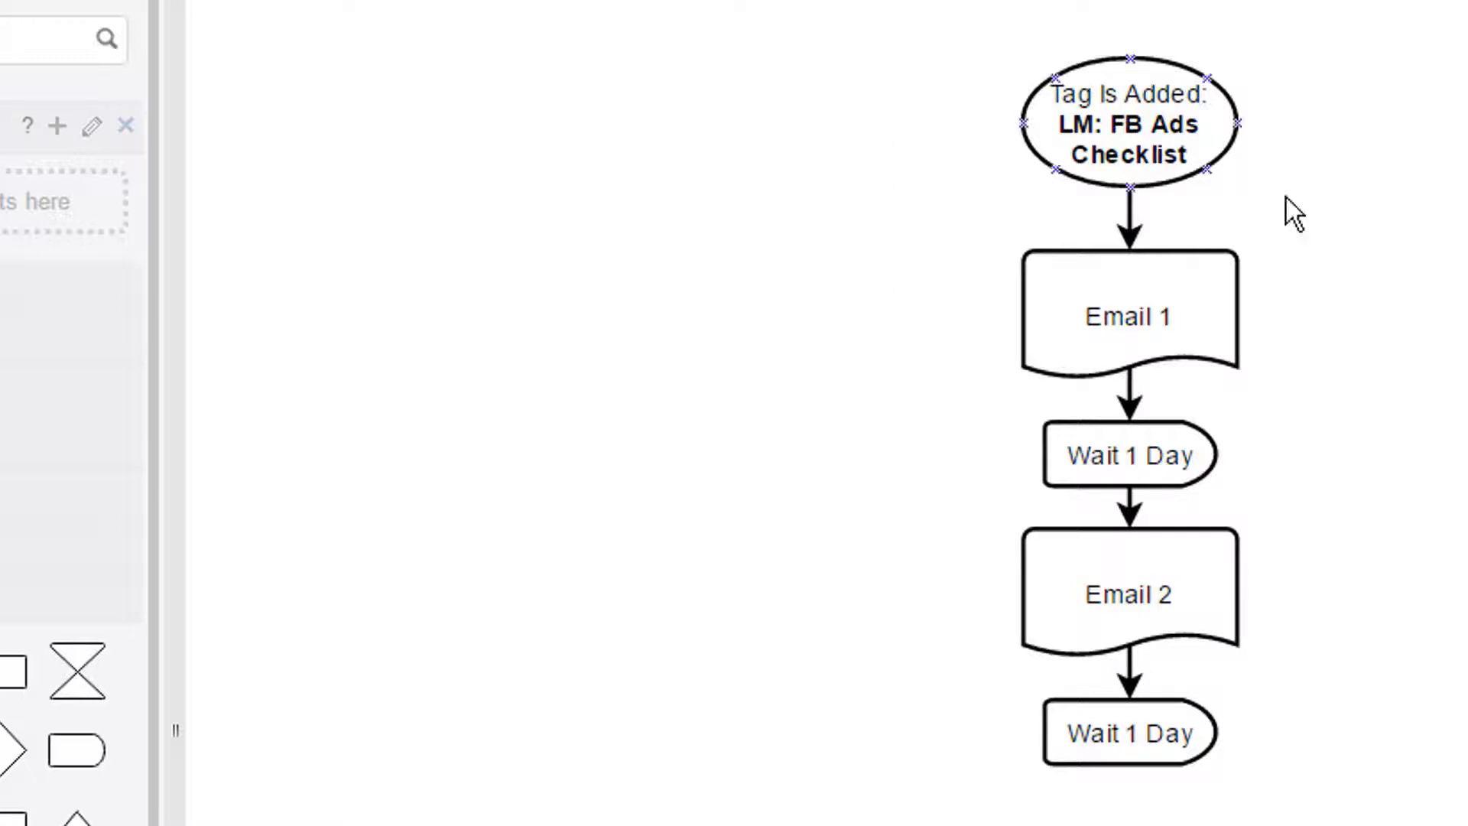
click(1140, 313)
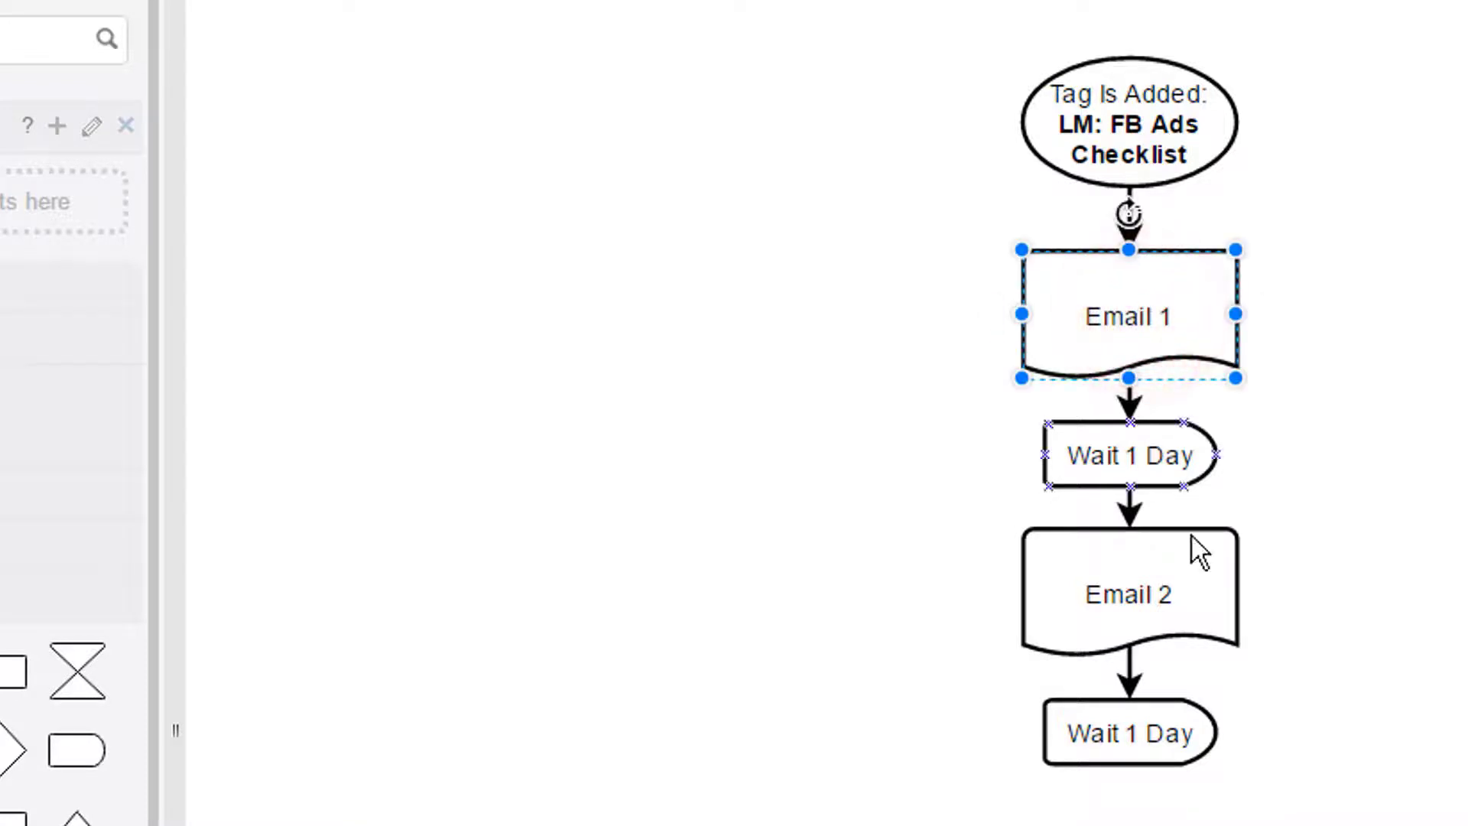
click(1151, 604)
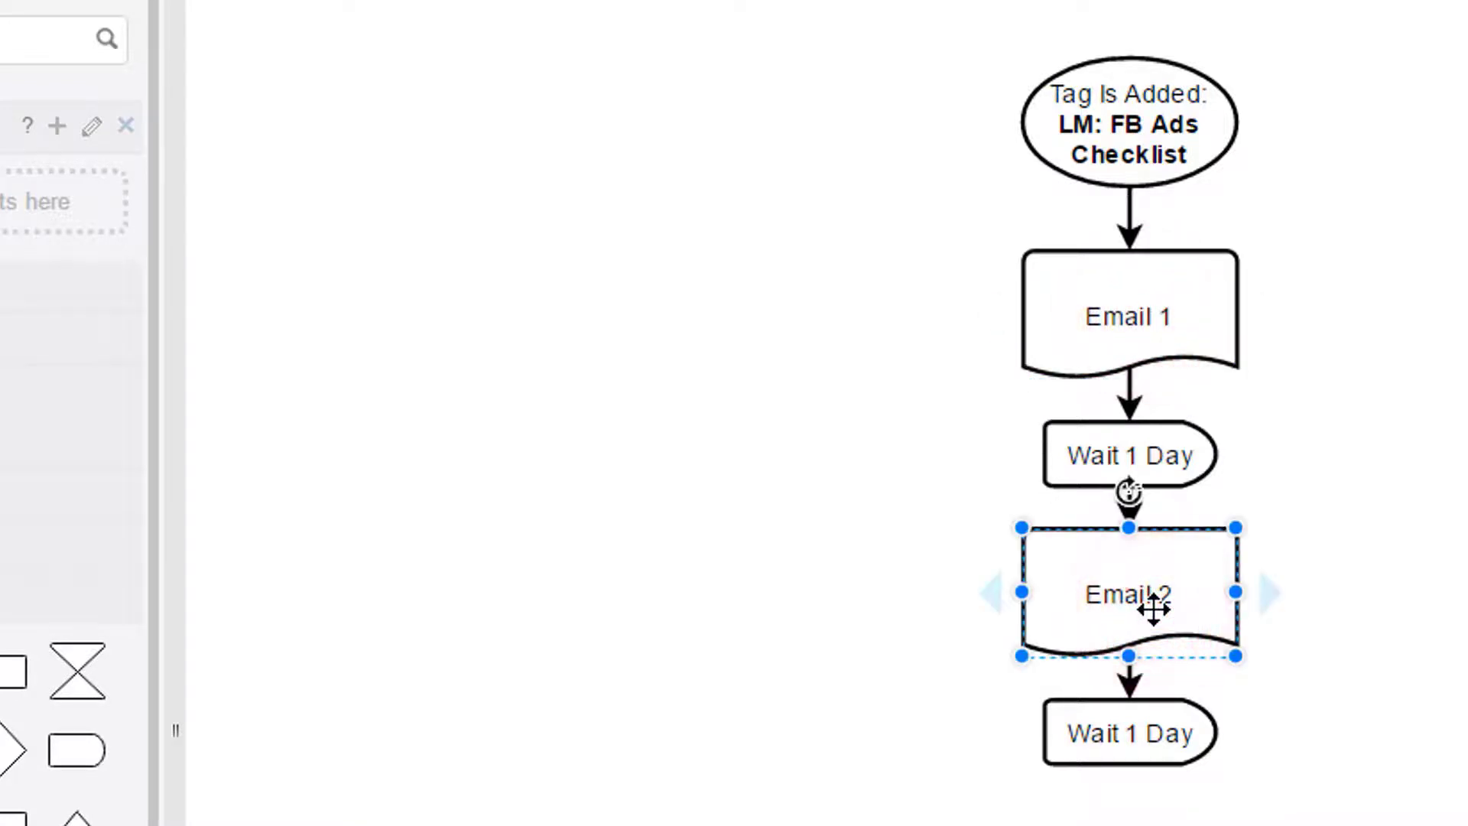
click(1173, 822)
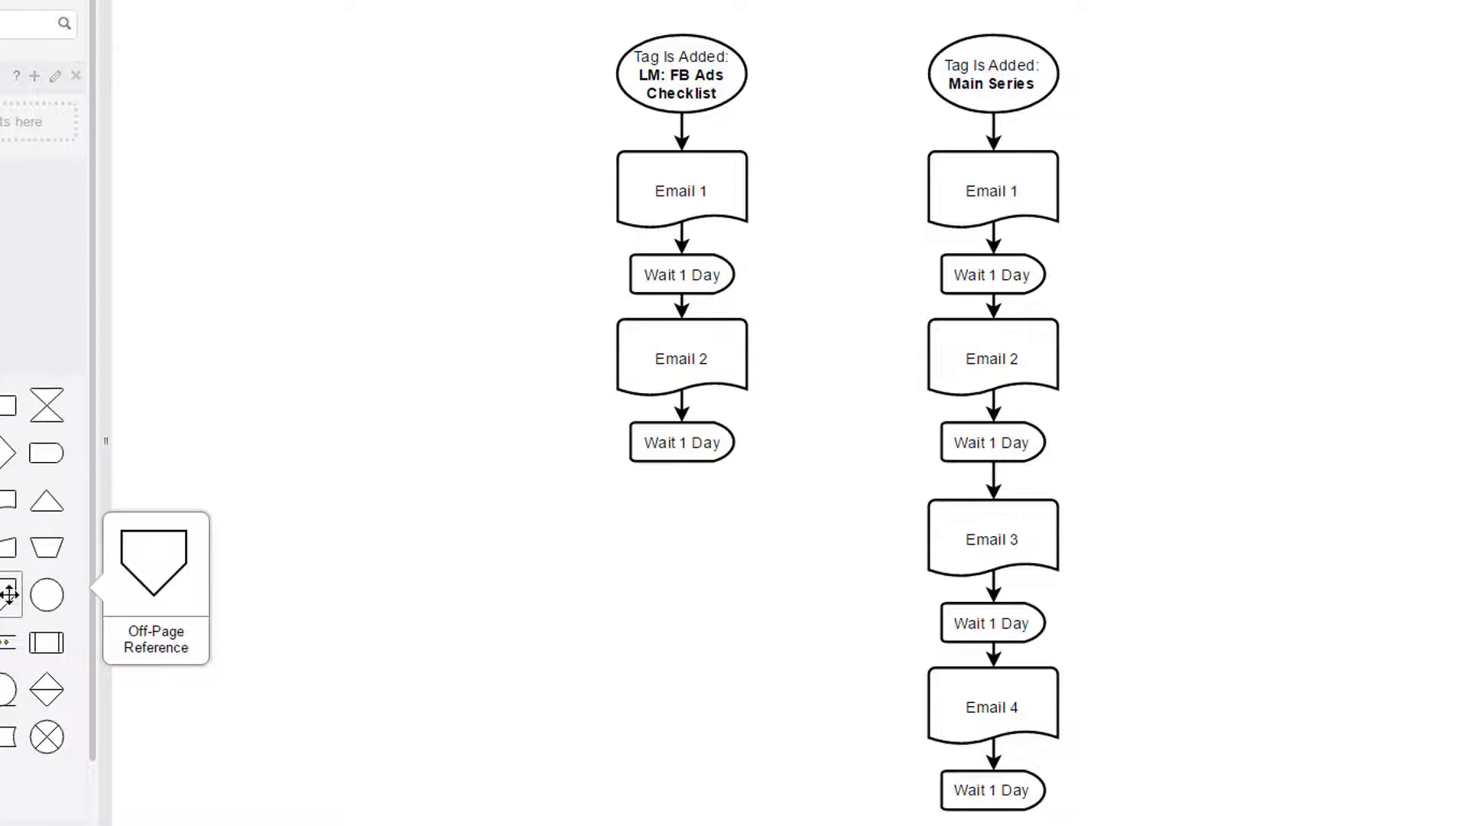
- Place a hexagon shape below the last wait of the "LM: FB Ads Checklist" flow and label it "Add Tag" and "Main Series" on two lines
drag(60, 650, 618, 518)
double_click(665, 543)
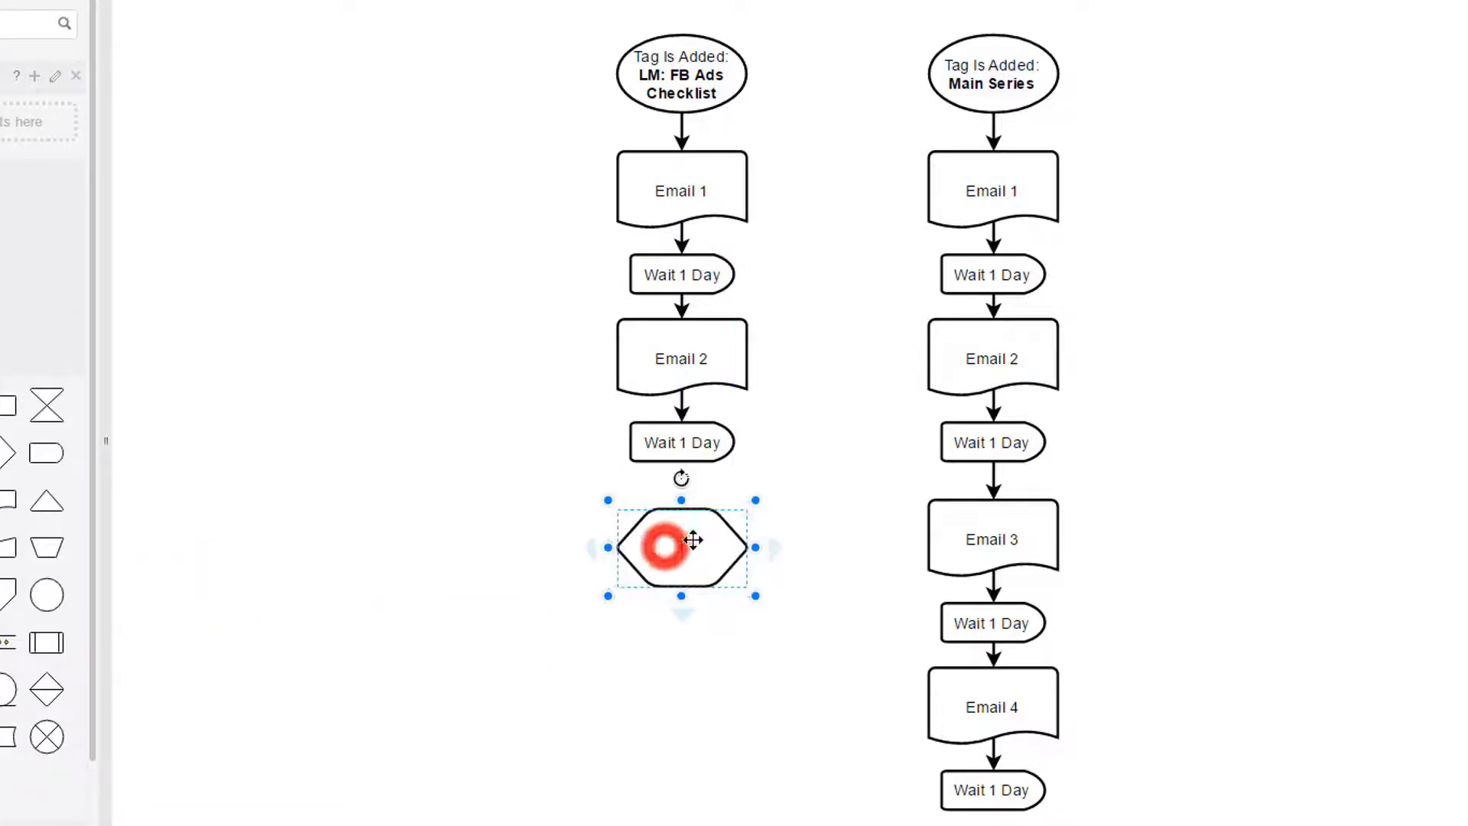
text(Add Tag)
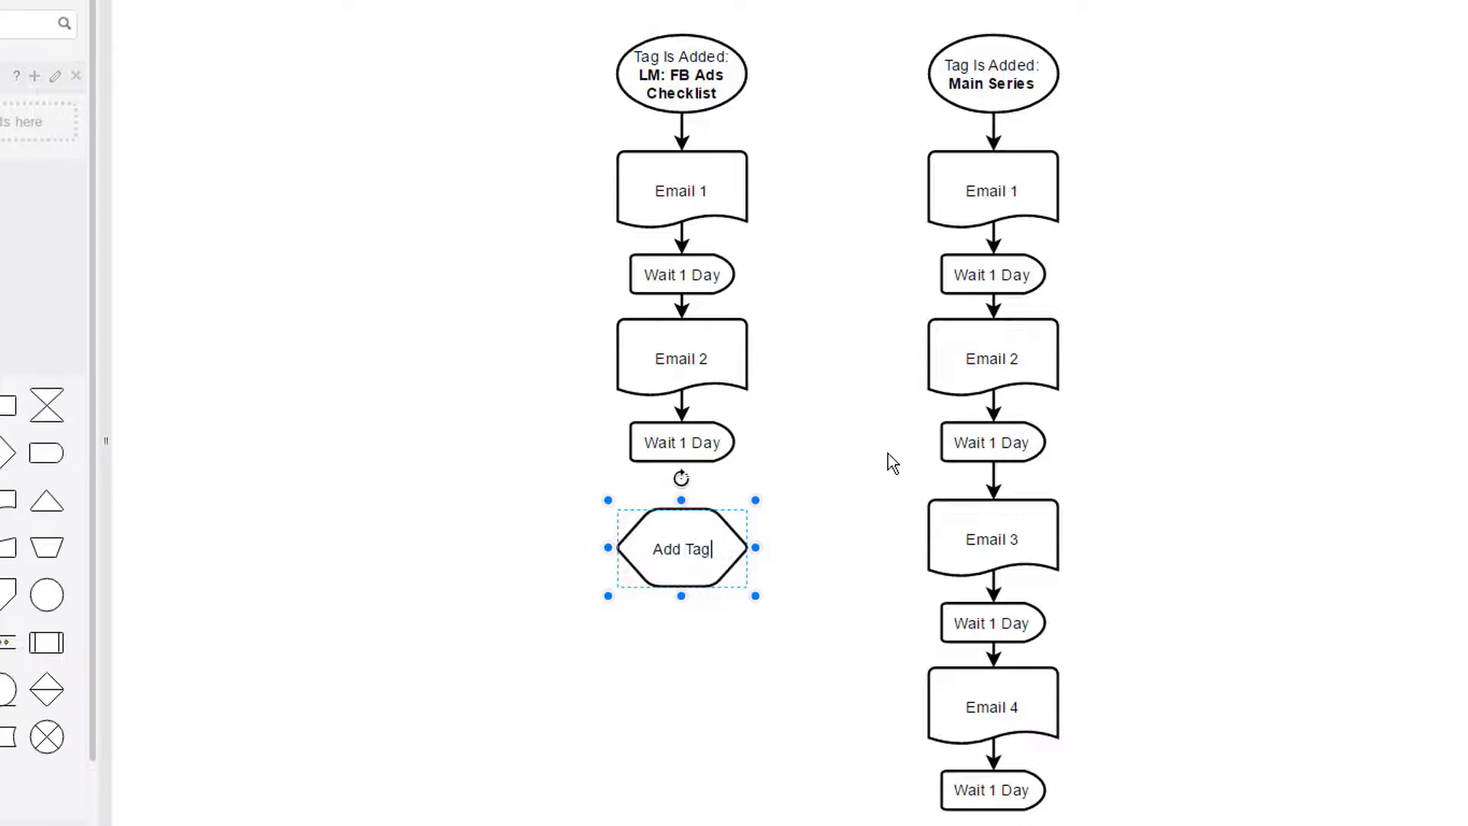
key(Return)
text(Main Series)
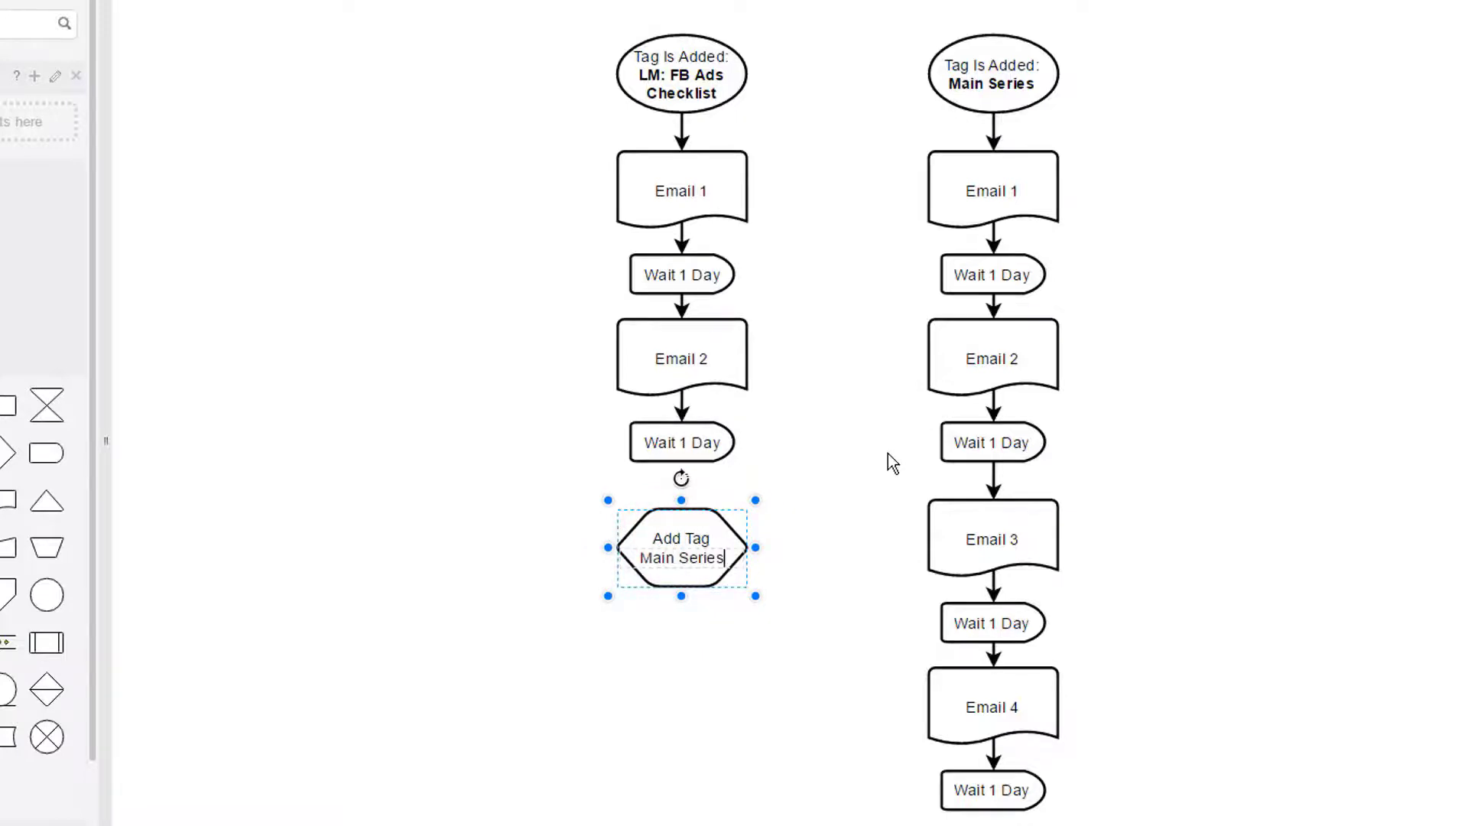
- Make the "Main Series" line of the hexagon's label bold
double_click(655, 562)
click(637, 559)
drag(639, 564, 741, 574)
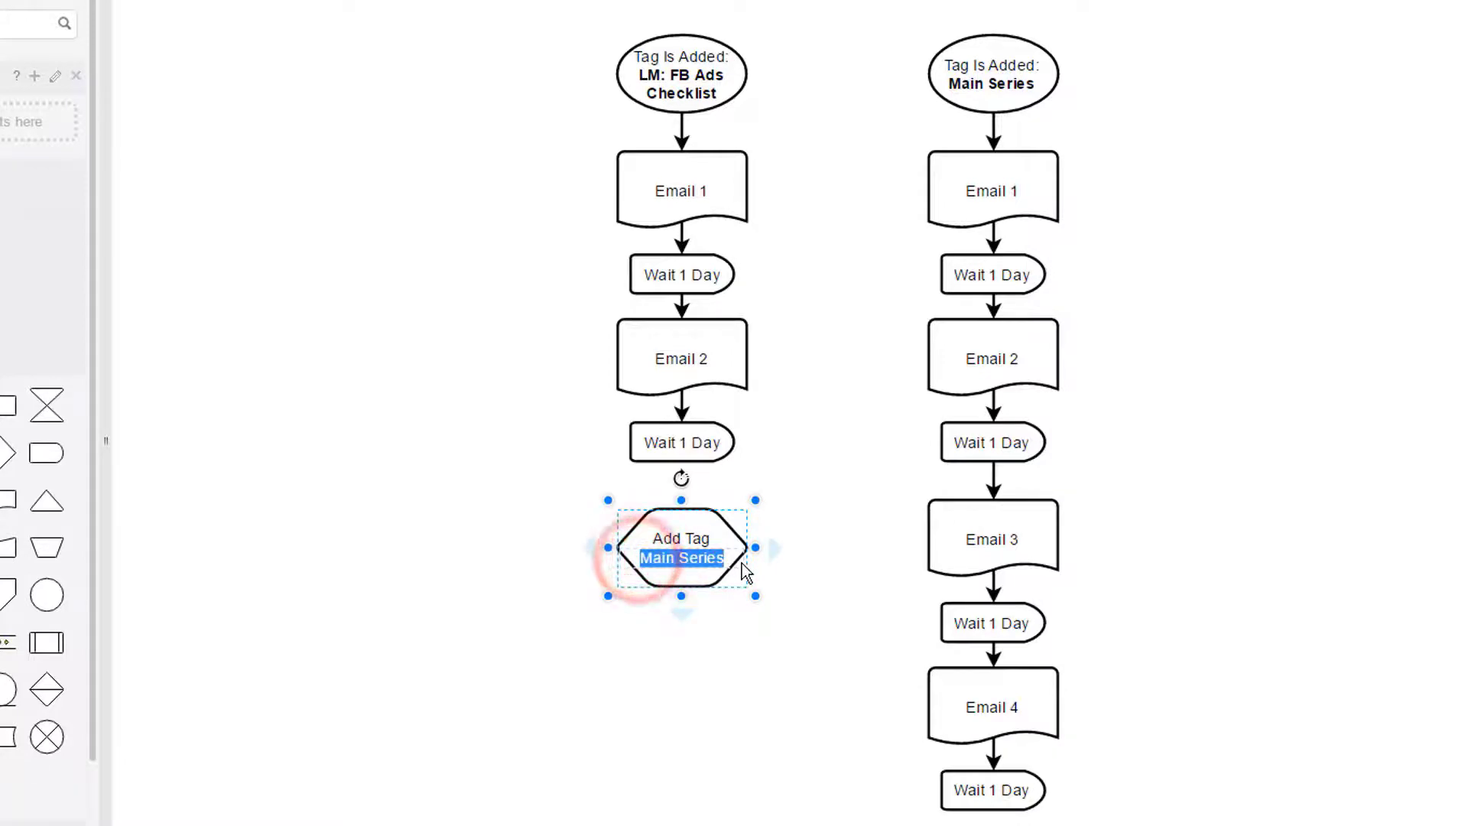
key(ctrl+b)
click(1171, 571)
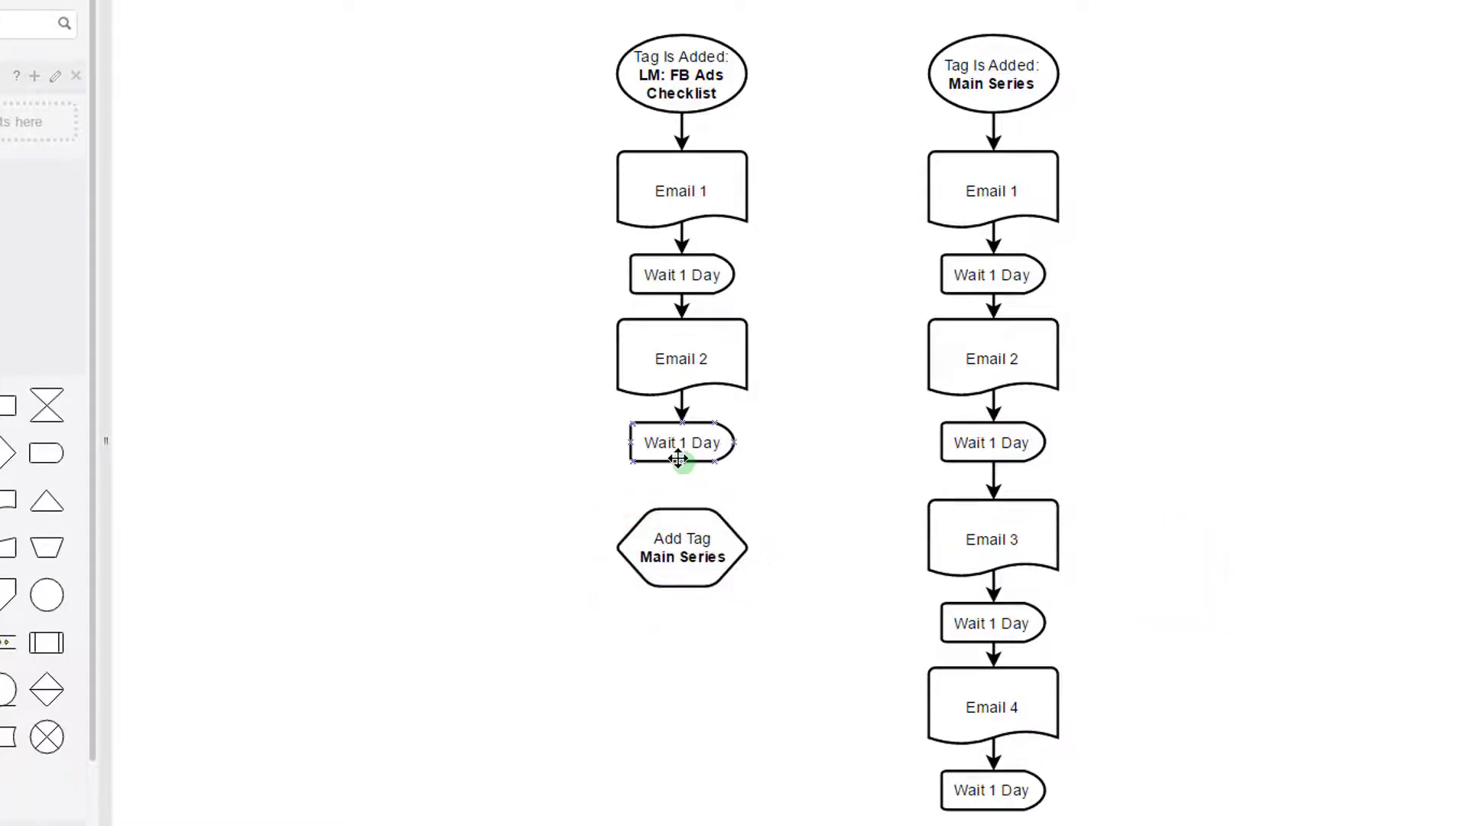
- Connect the checklist flow's last wait to the "Add Tag Main Series" hexagon, and the hexagon to the Main Series flow's tag trigger
drag(681, 462, 689, 547)
click(713, 659)
click(700, 632)
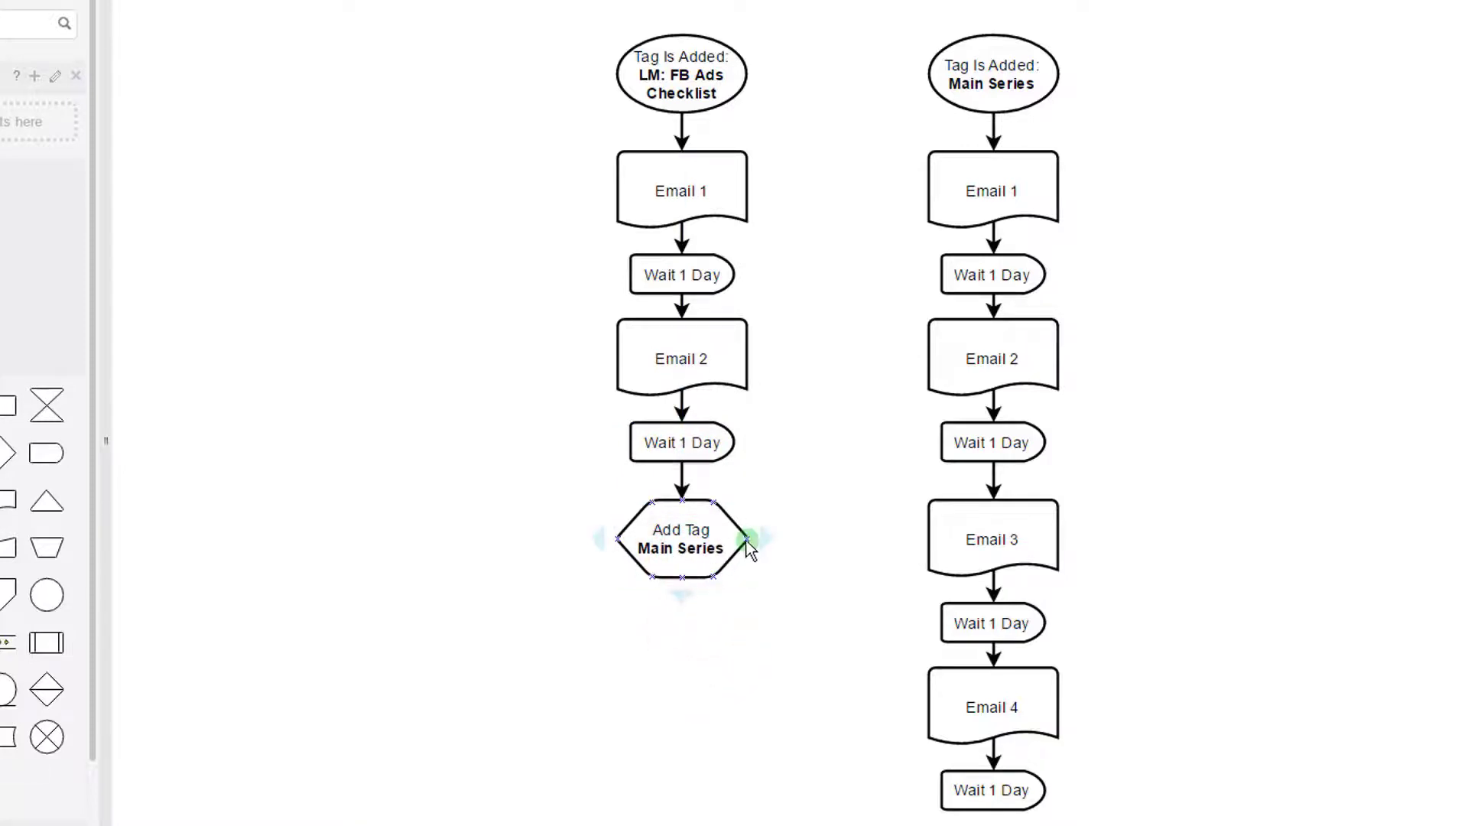
drag(746, 538, 927, 74)
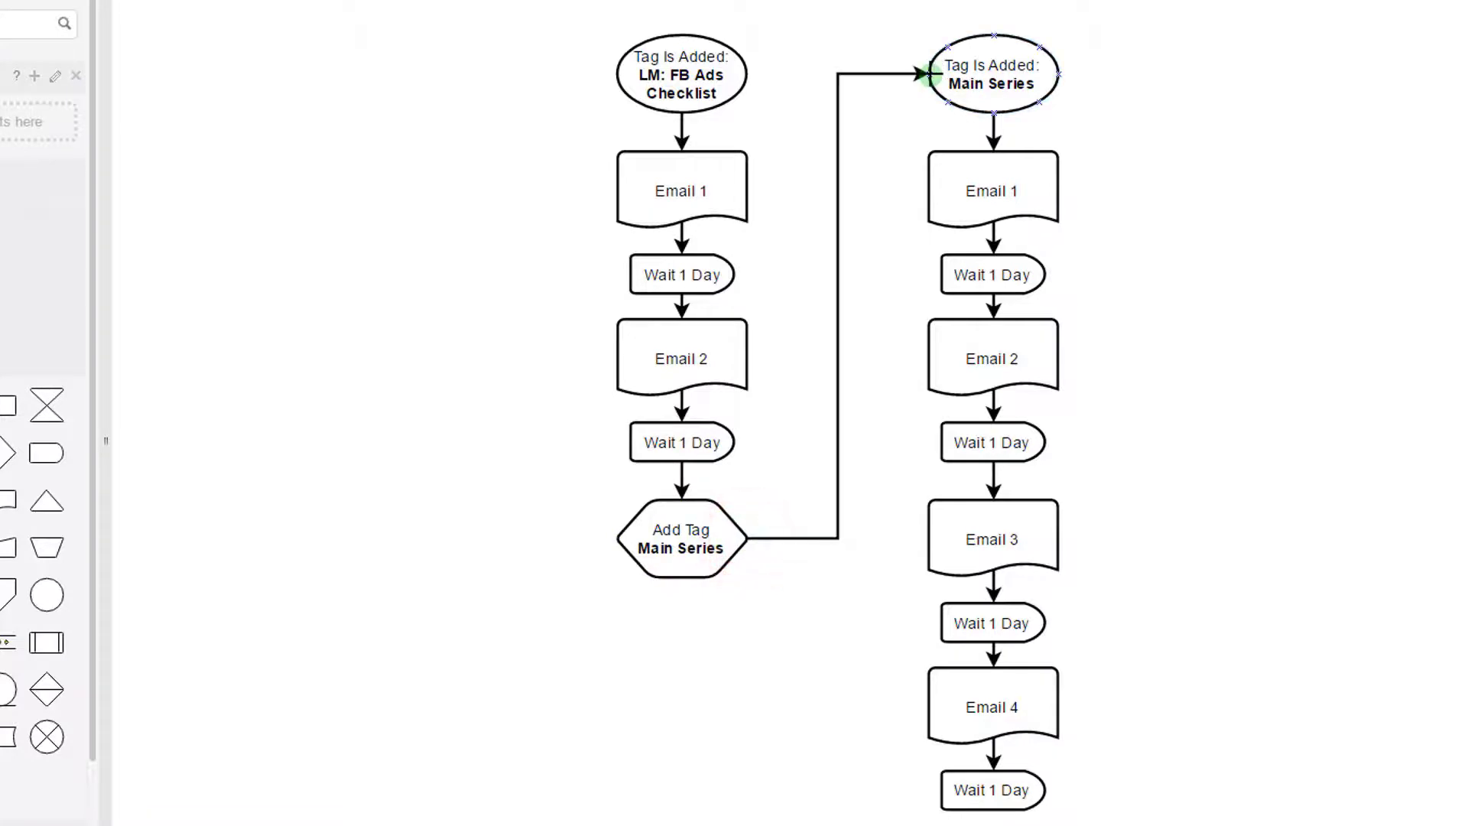
click(1268, 145)
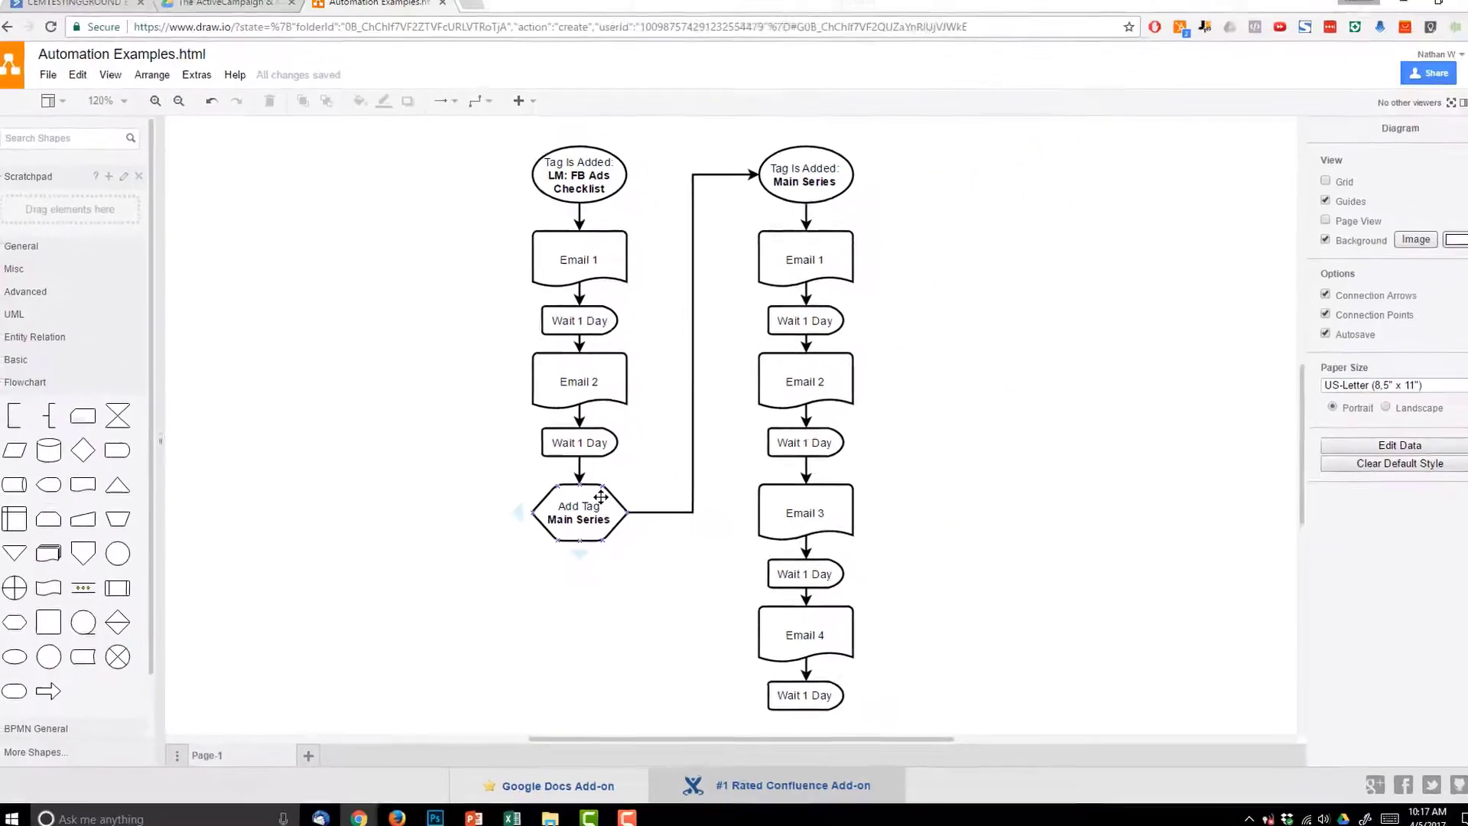
- Switch to ActiveCampaign and create a new automation from scratch
click(69, 6)
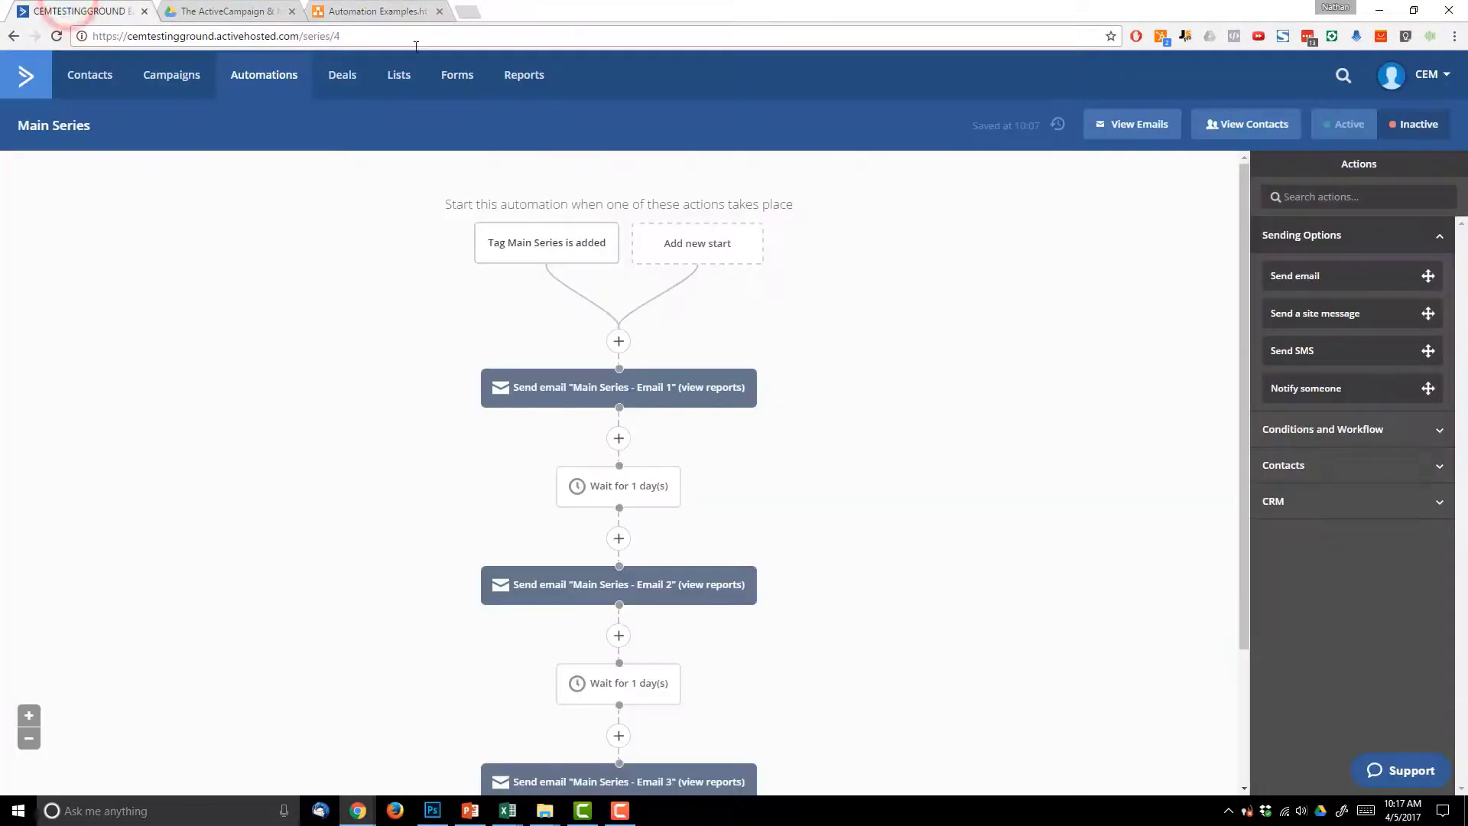
click(269, 76)
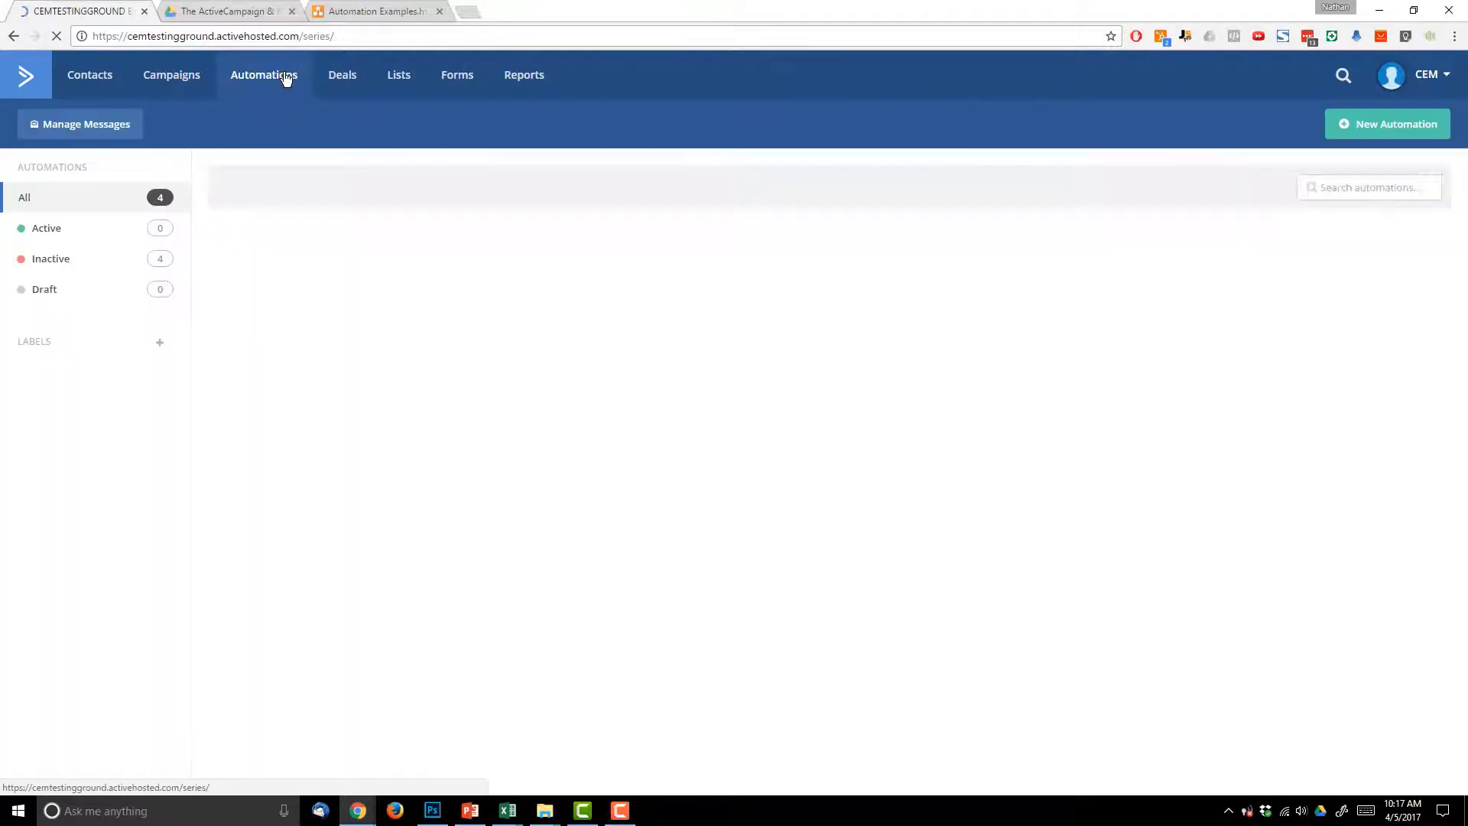
click(1405, 128)
click(770, 227)
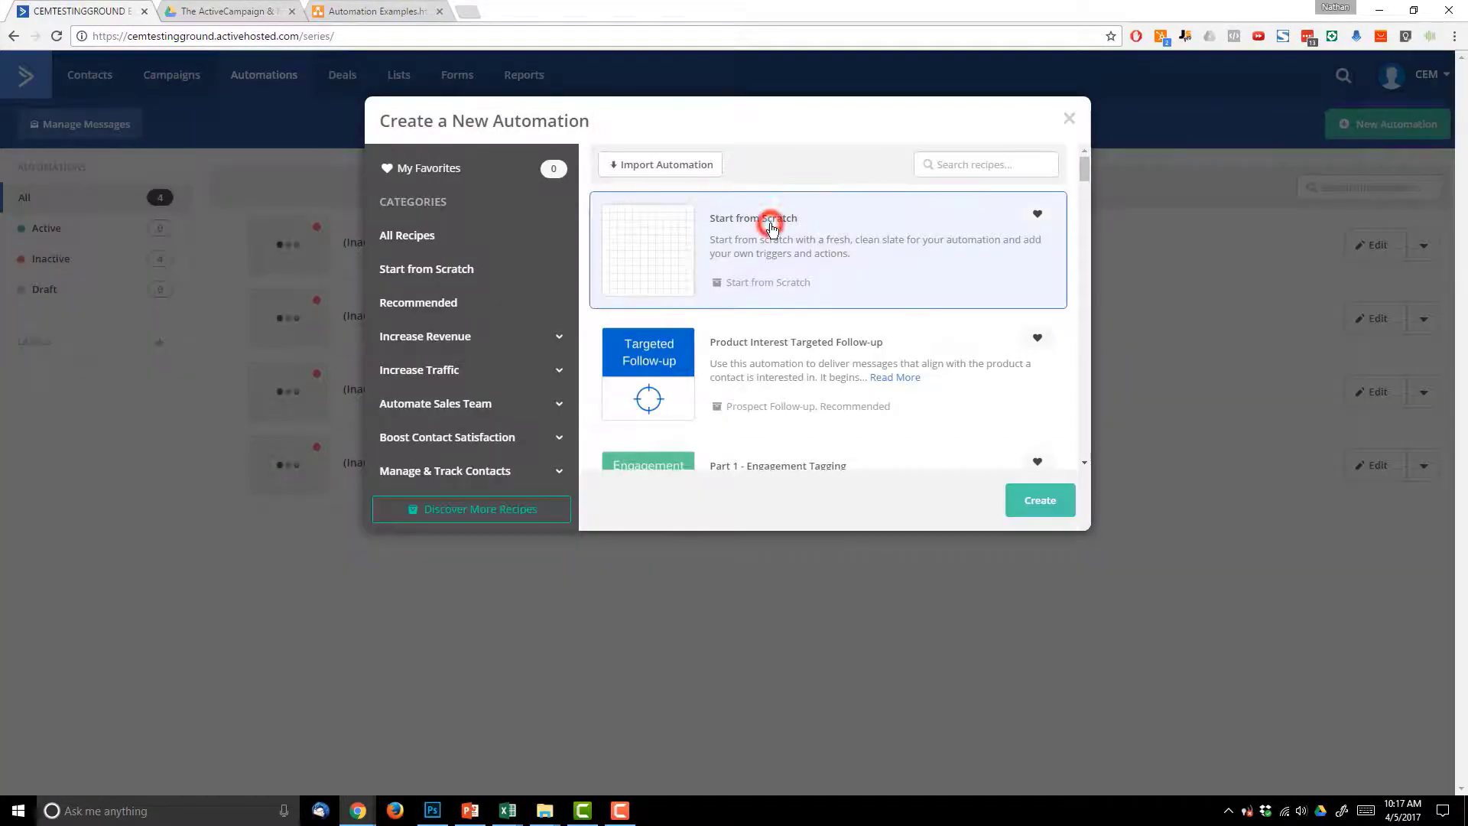
click(1036, 503)
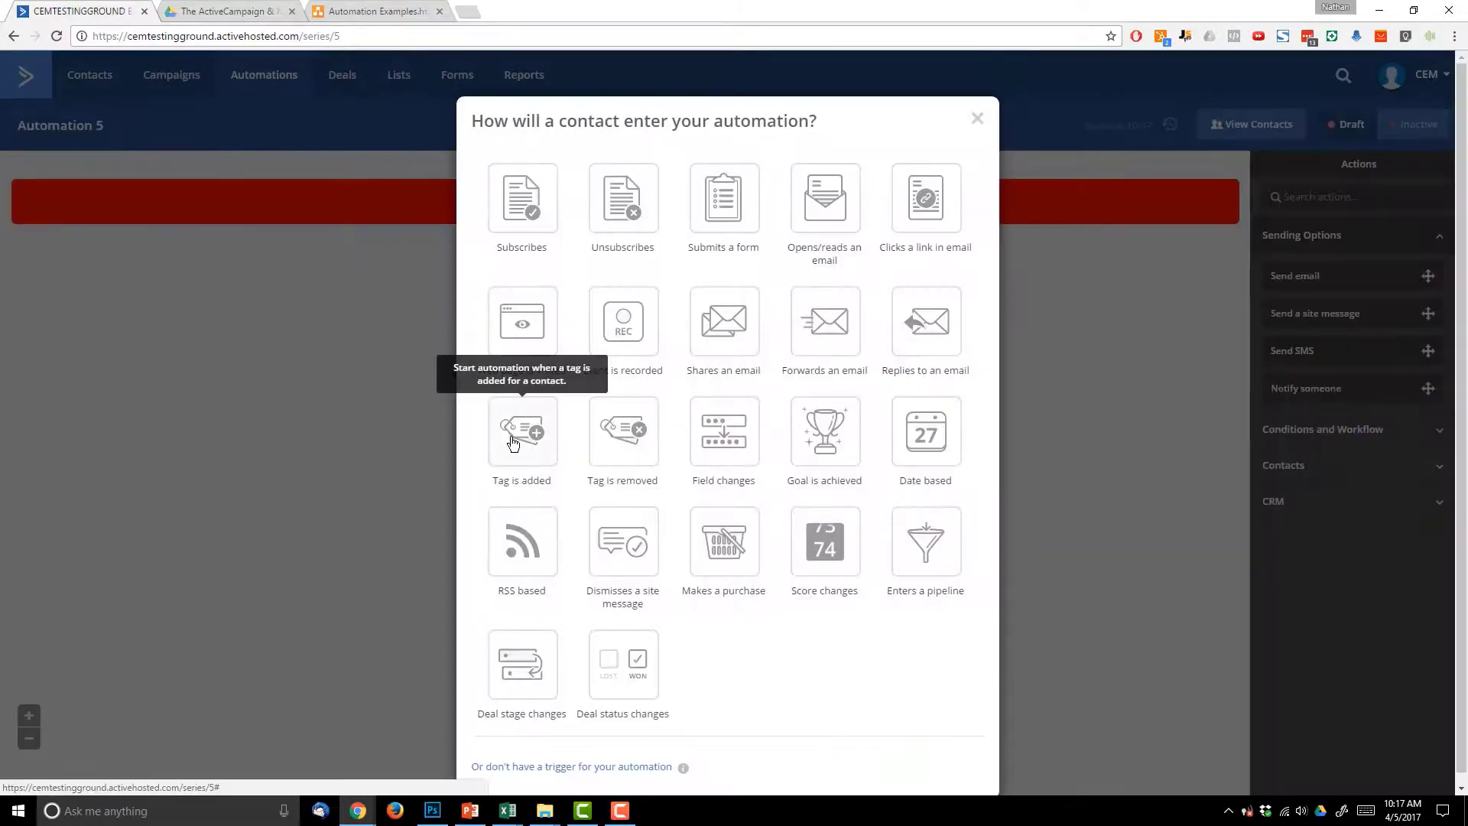
- Add a start trigger that runs once when the tag "LM: Facebook Ads Checklist" is added
click(512, 443)
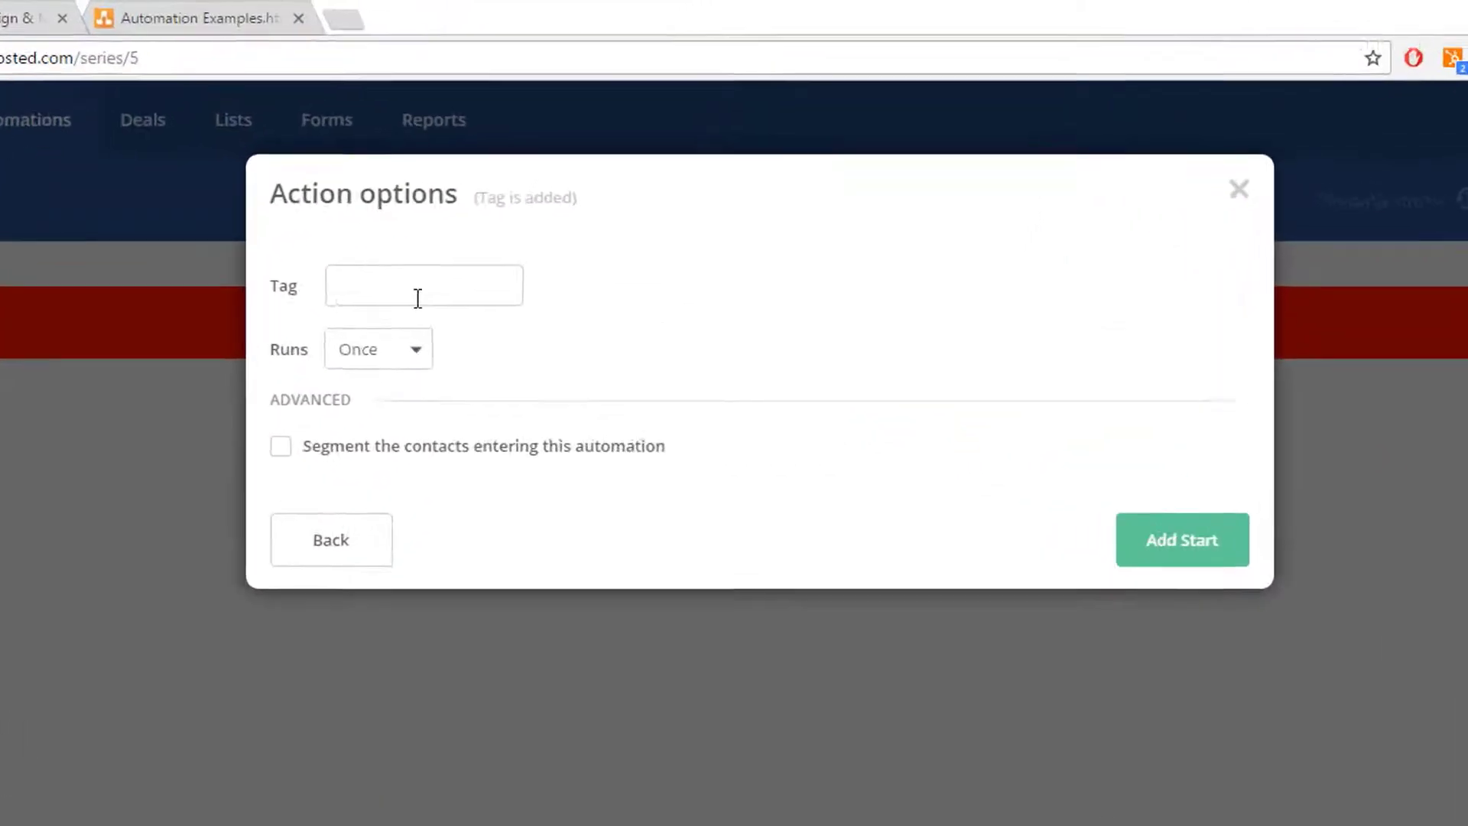
click(512, 183)
text(LM: Face)
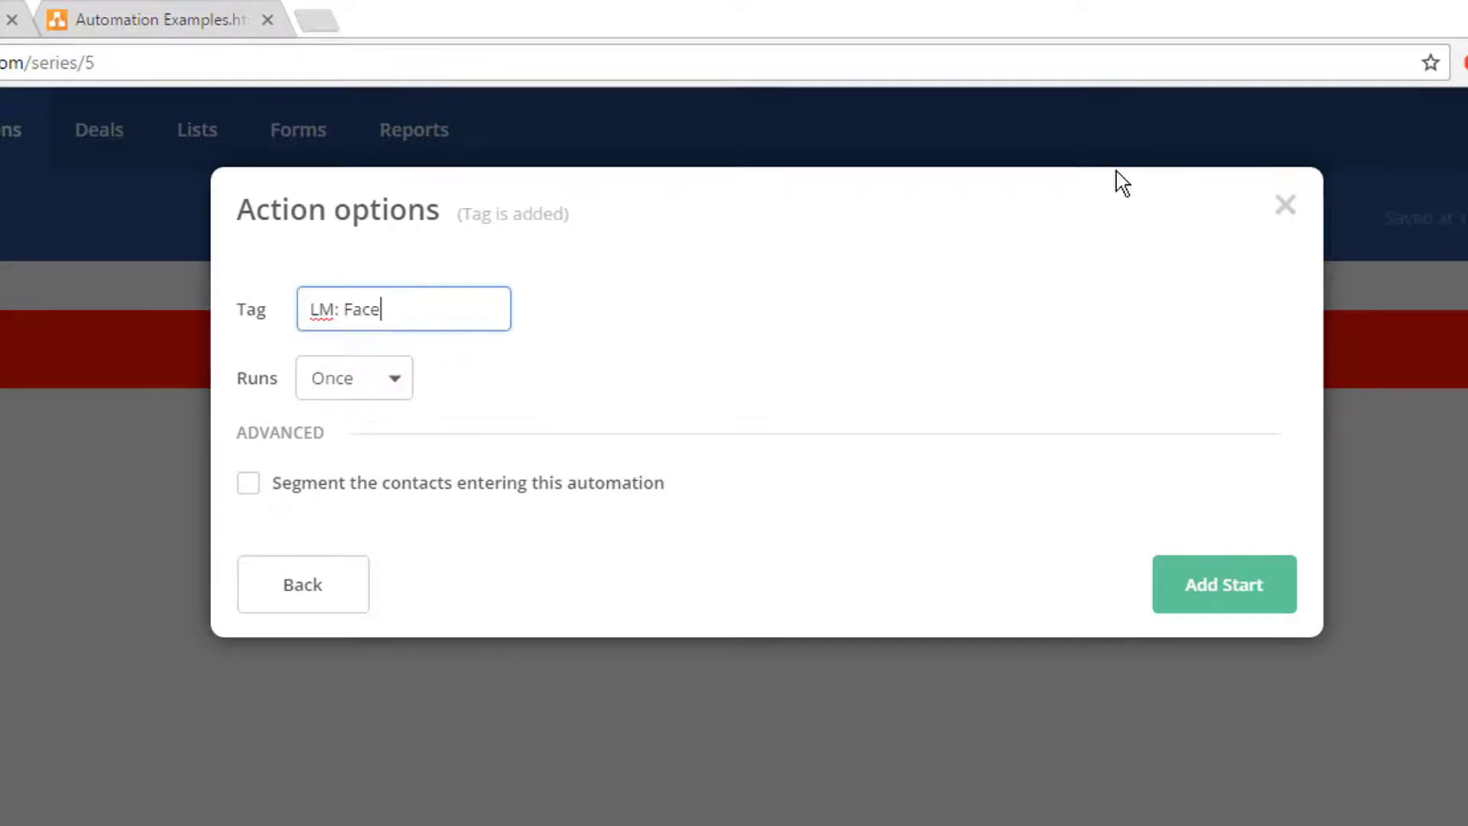
text(book Ads Checklisst)
key(BackSpace)
key(BackSpace)
text(t)
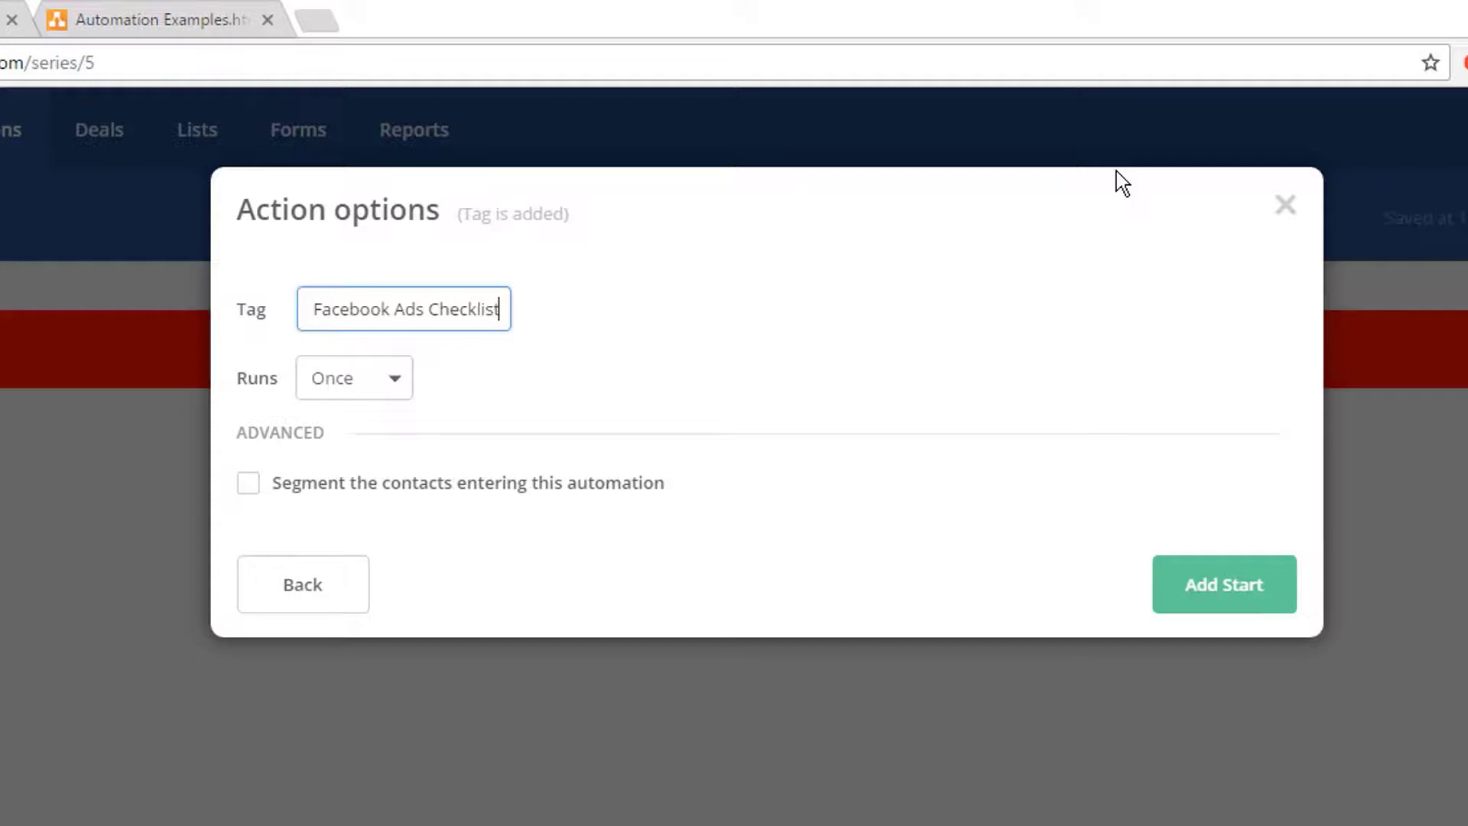
click(1246, 587)
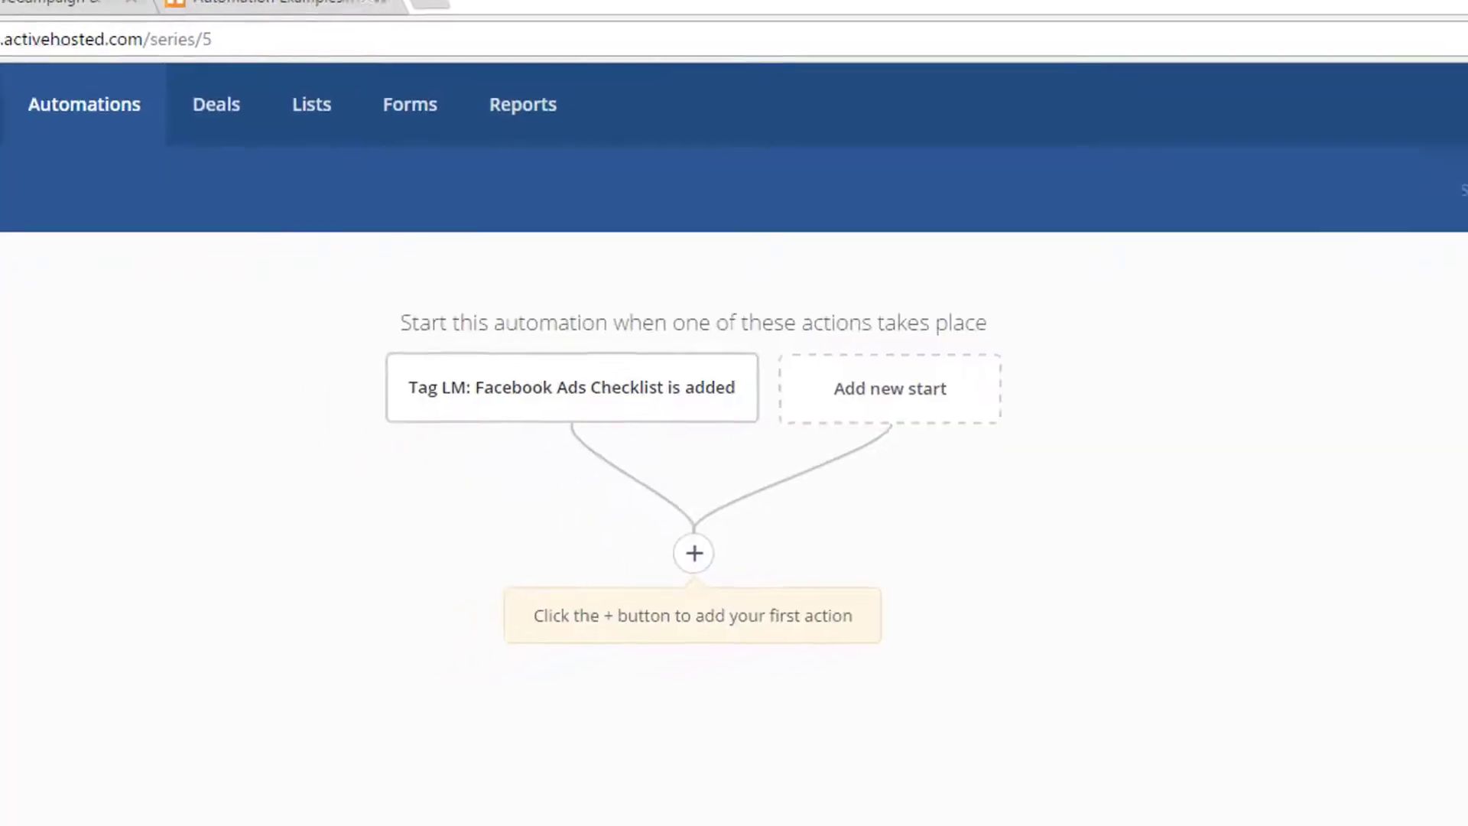
- Rename the automation as "LM: Facebook Ads Checklist" and save the name
click(118, 118)
key(ctrl+a)
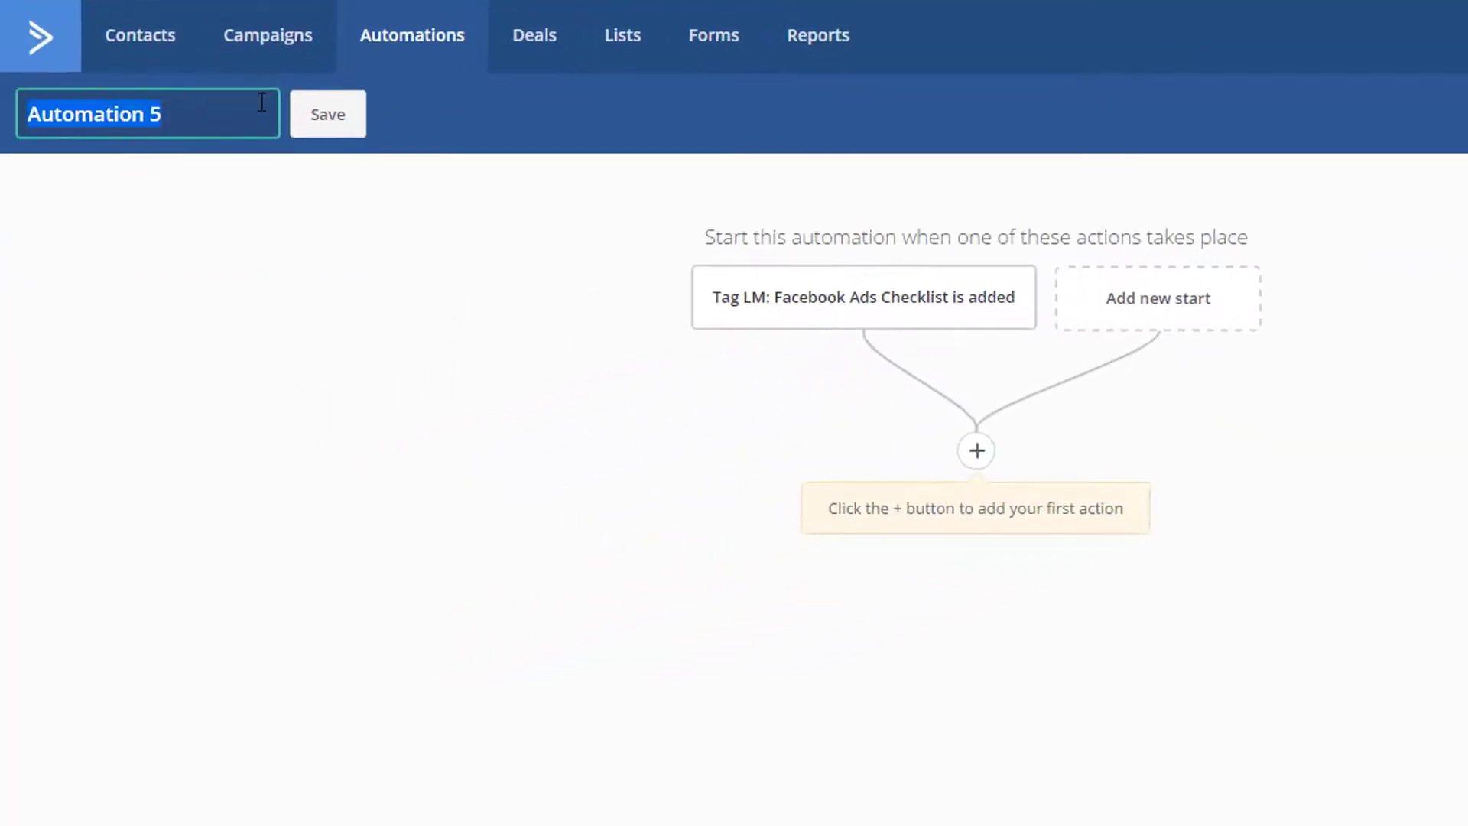
text(LM: Faceb)
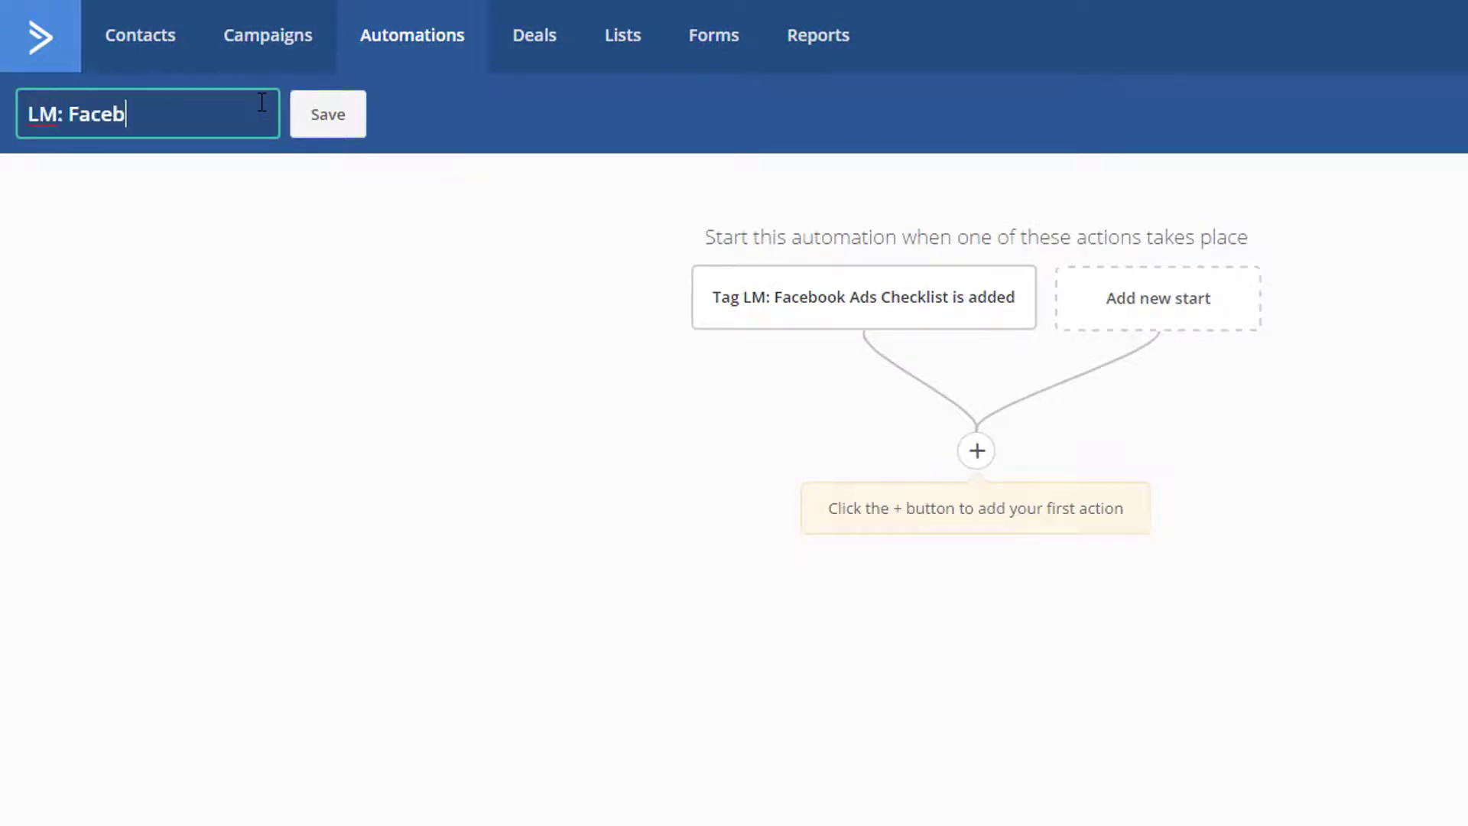
text(ook Ads Checklist)
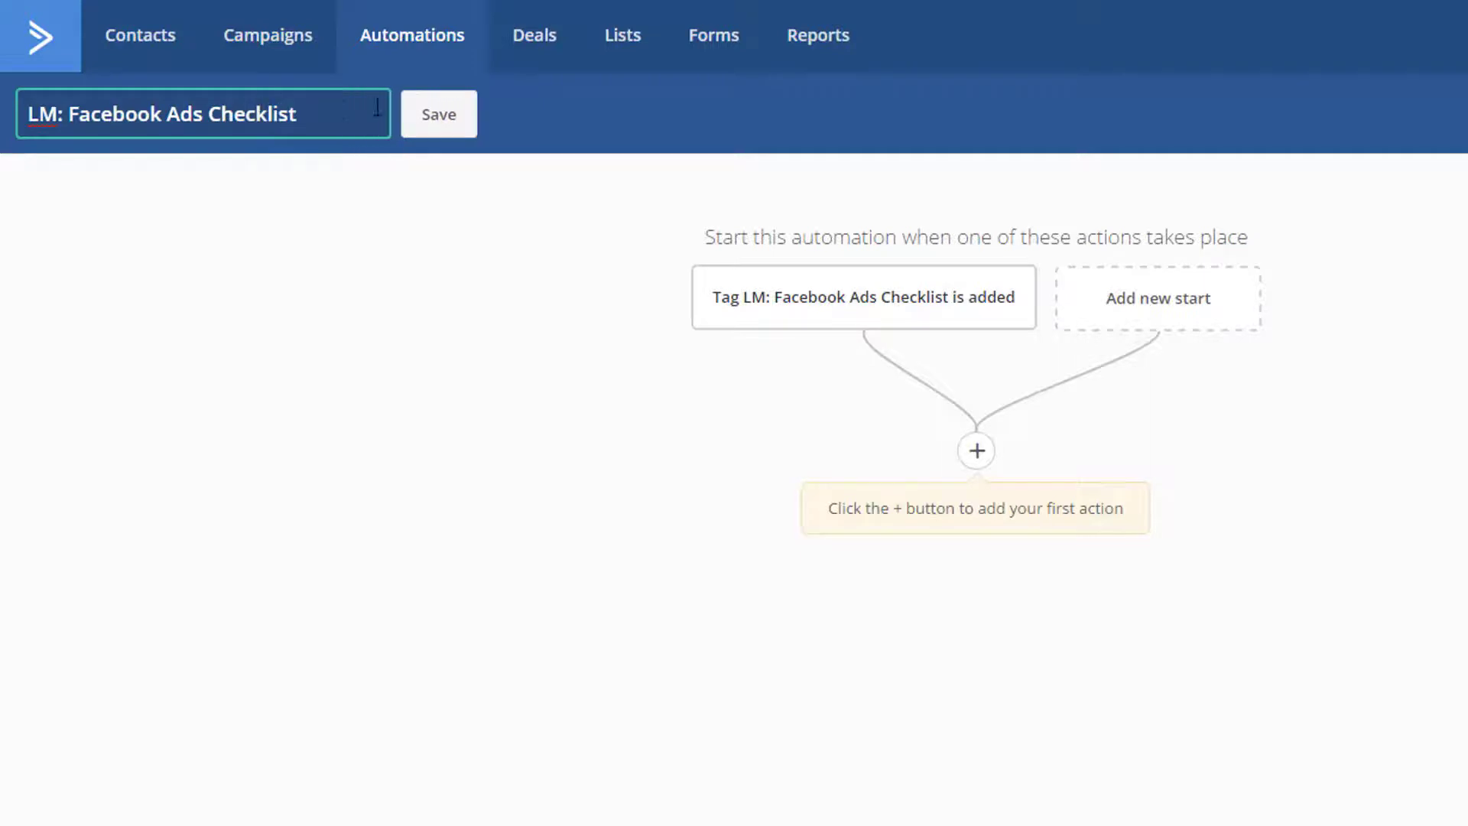
click(435, 119)
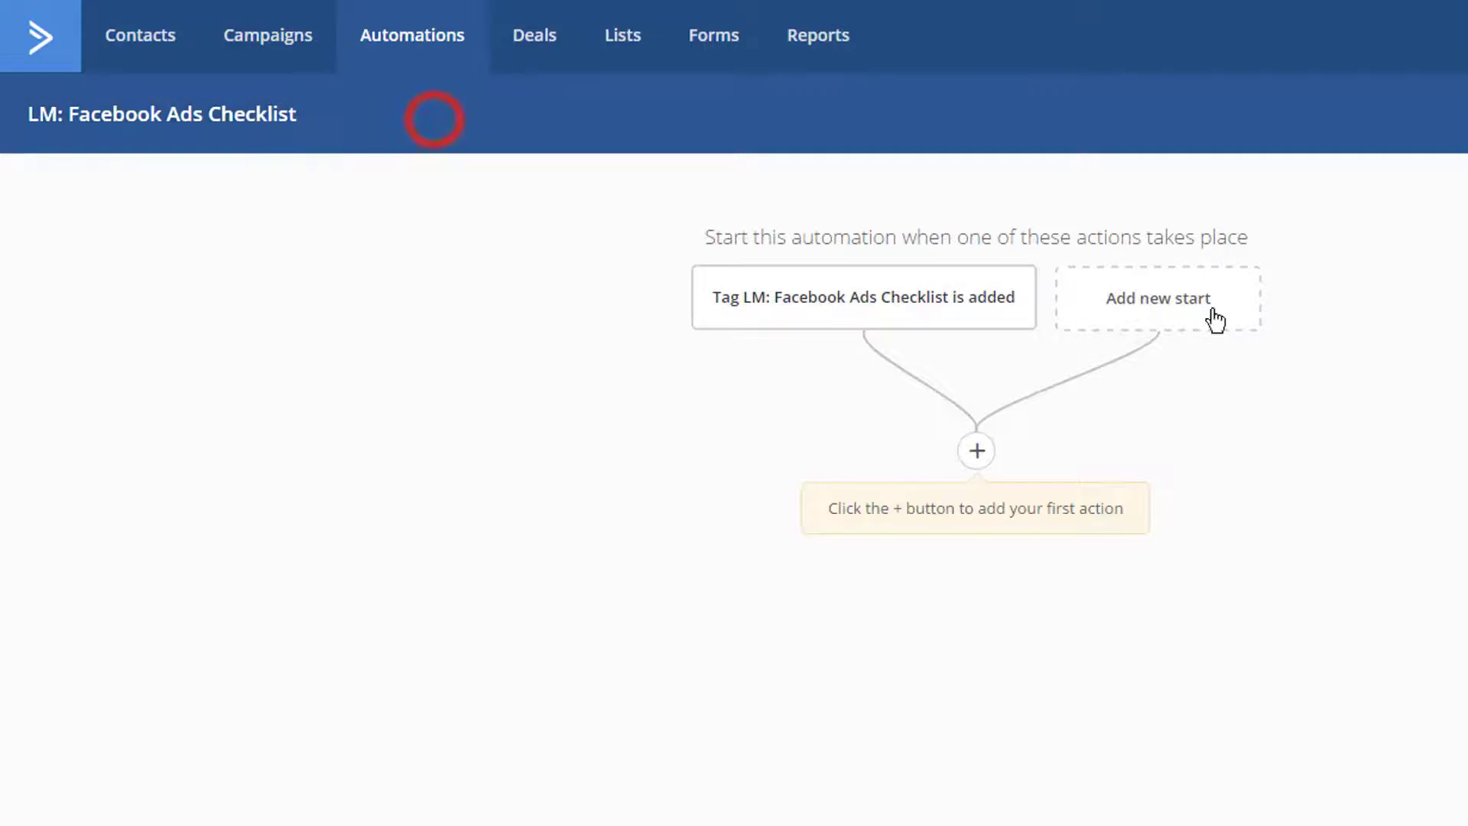
- Add a send-email action below the trigger with a new email named "LM: Facebook Ads Checklist - Email 1"
click(977, 457)
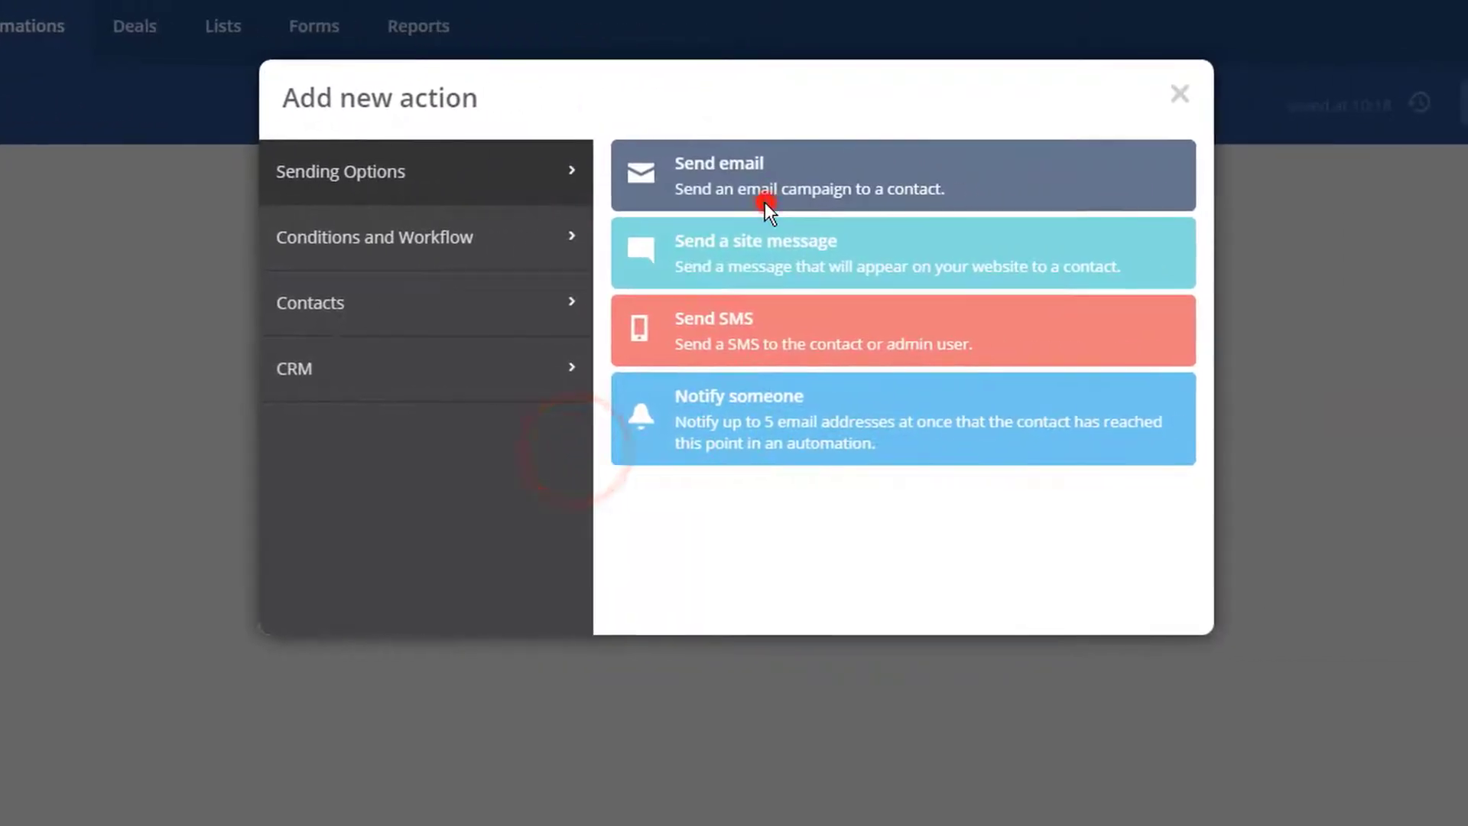
click(1151, 211)
click(539, 421)
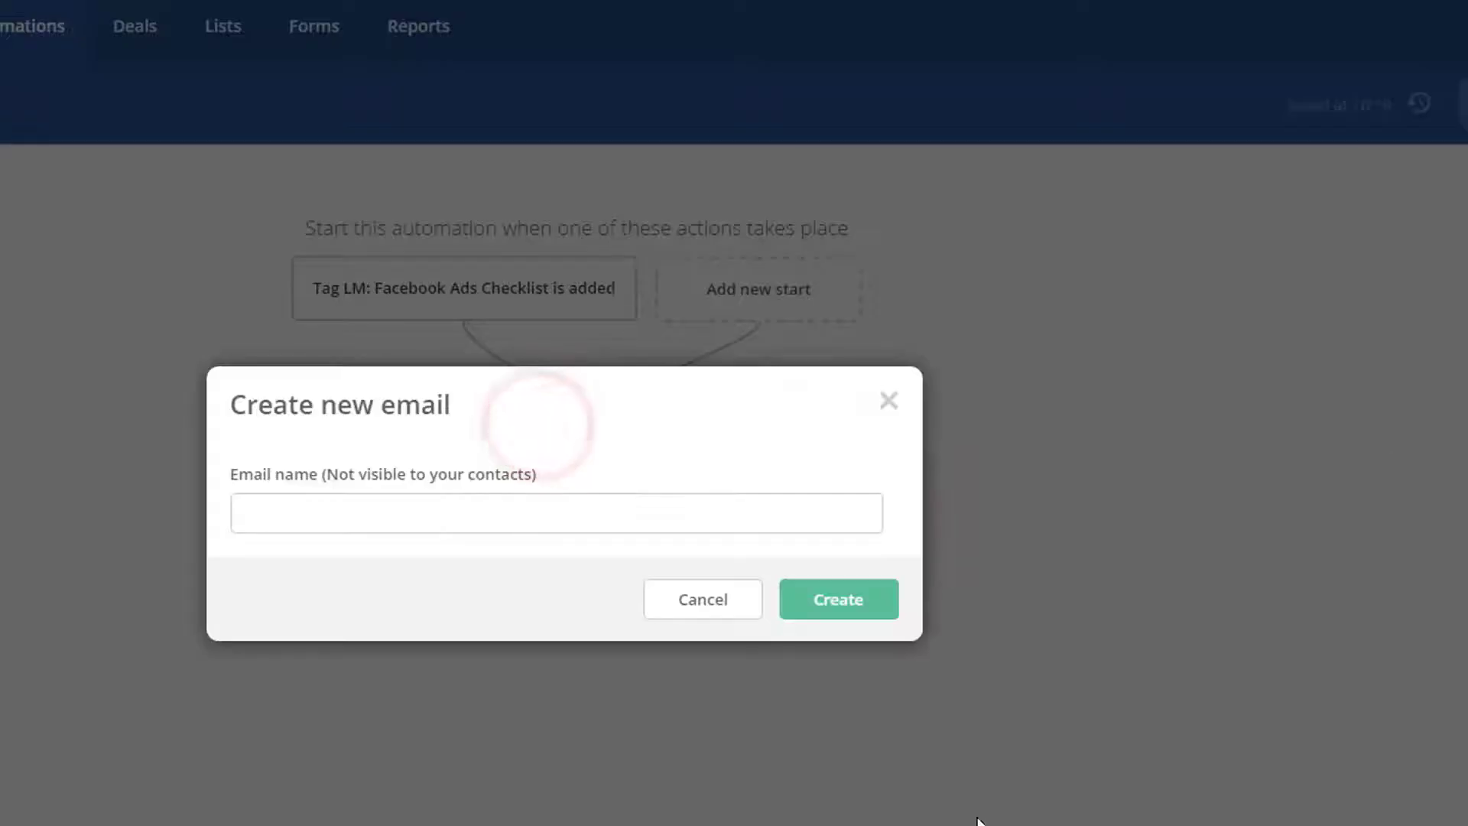
click(617, 492)
text(LM)
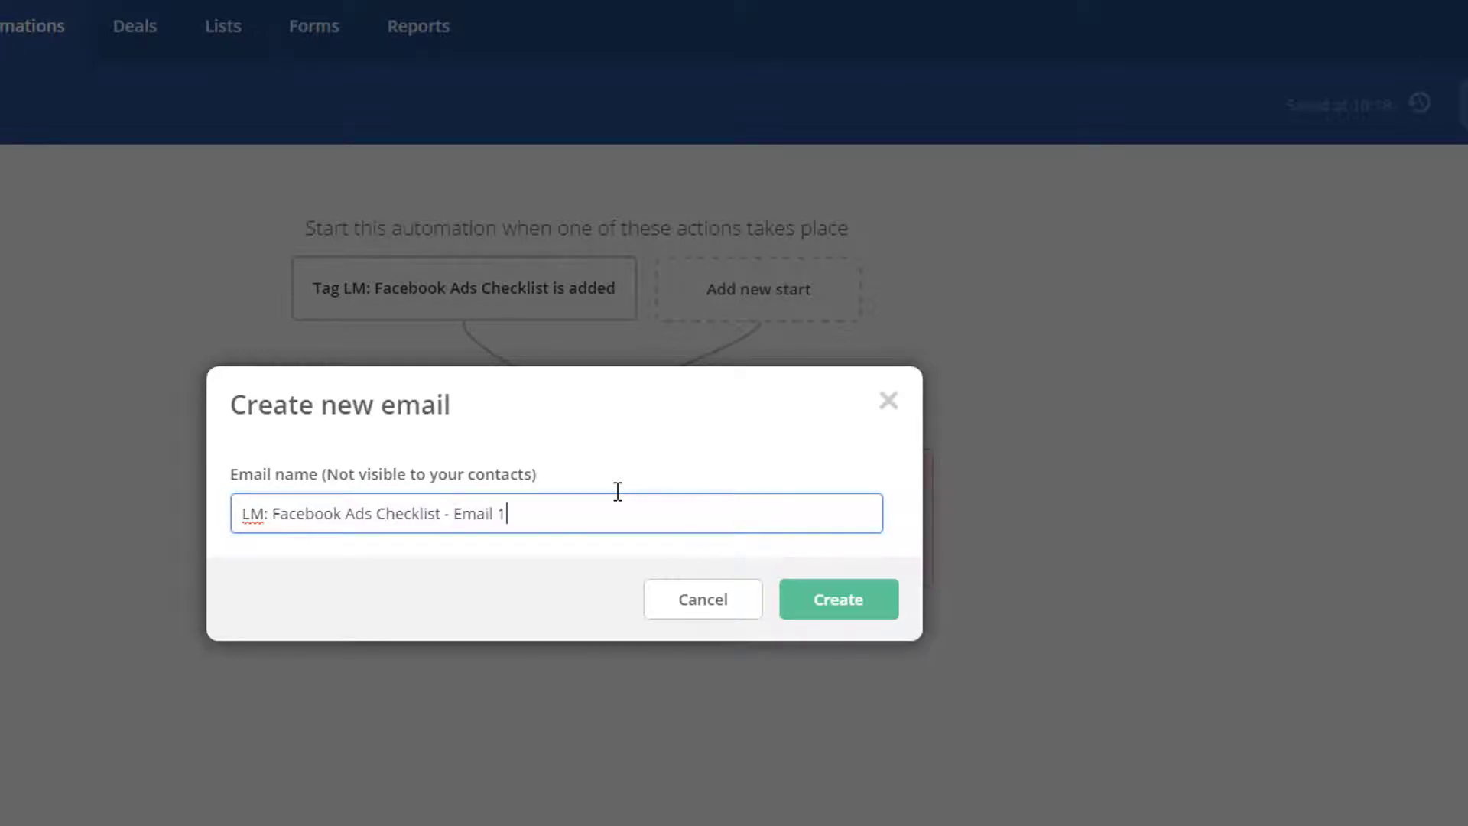
click(871, 602)
- Use the Crazy Eye Marketing template for Email 1 and set its subject to "Here's your Lead magnet!"
click(285, 262)
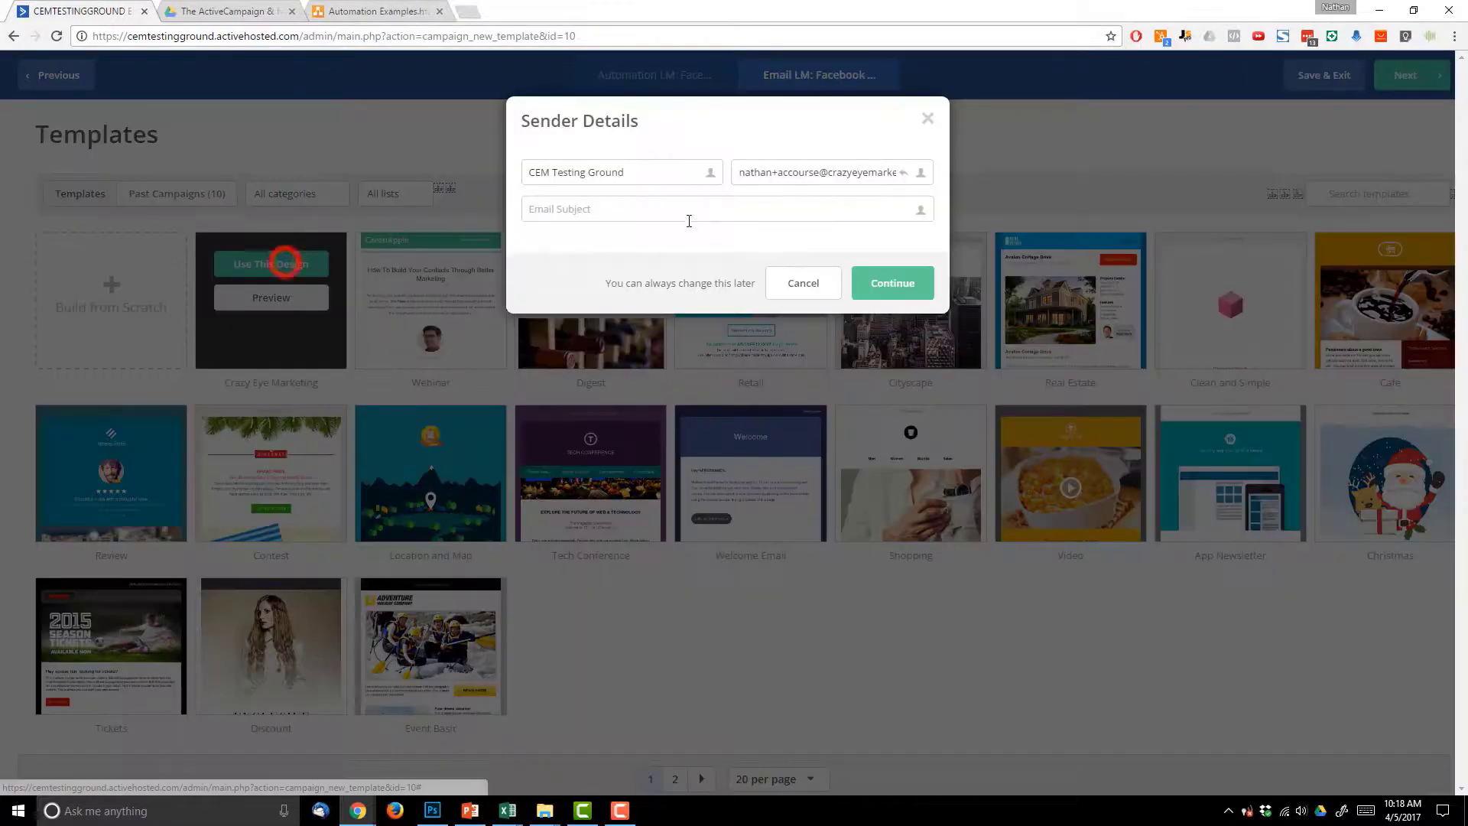
click(674, 203)
text(H)
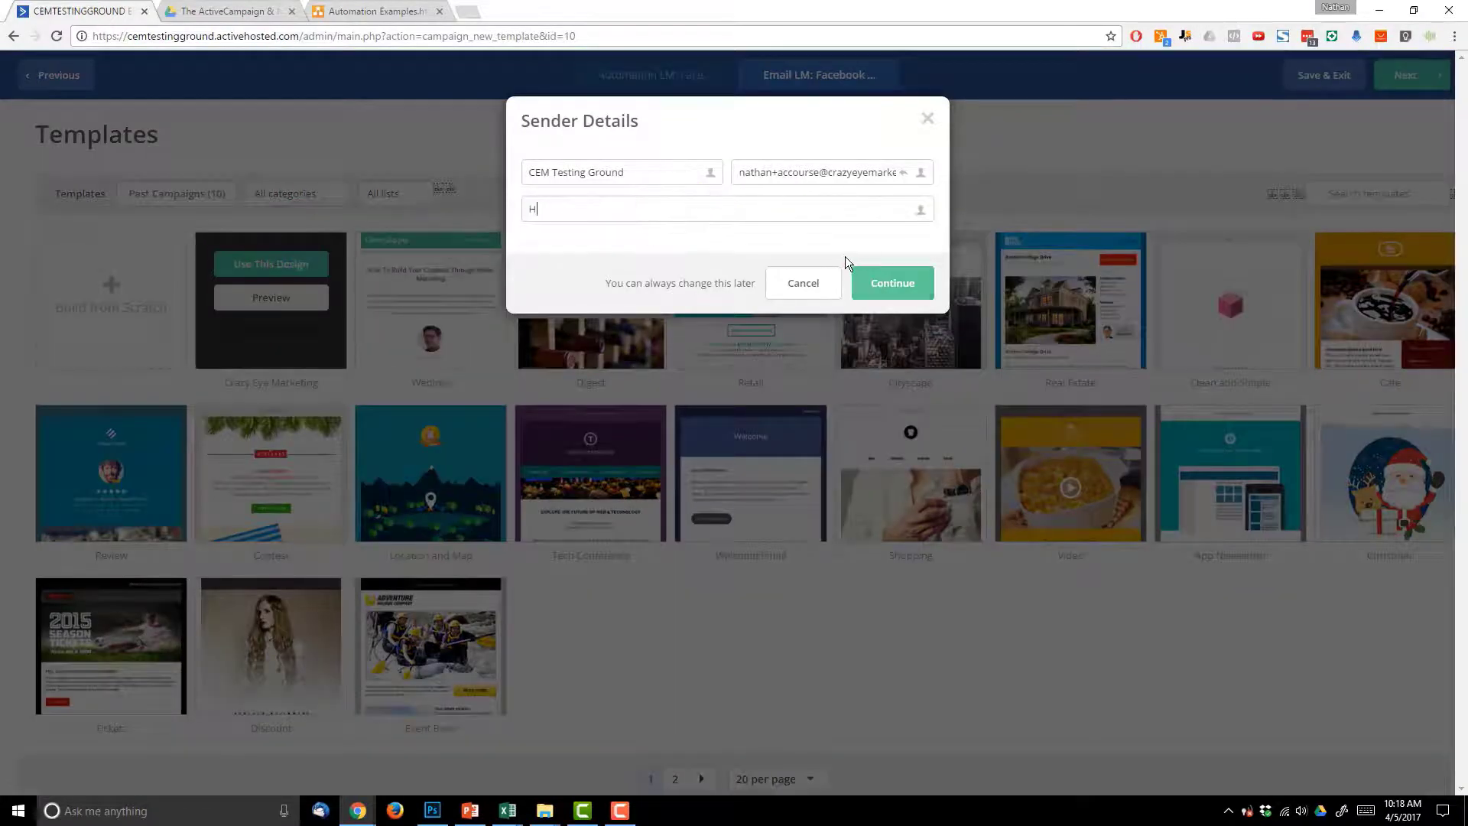
text(ey)
key(BackSpace)
text(re's your)
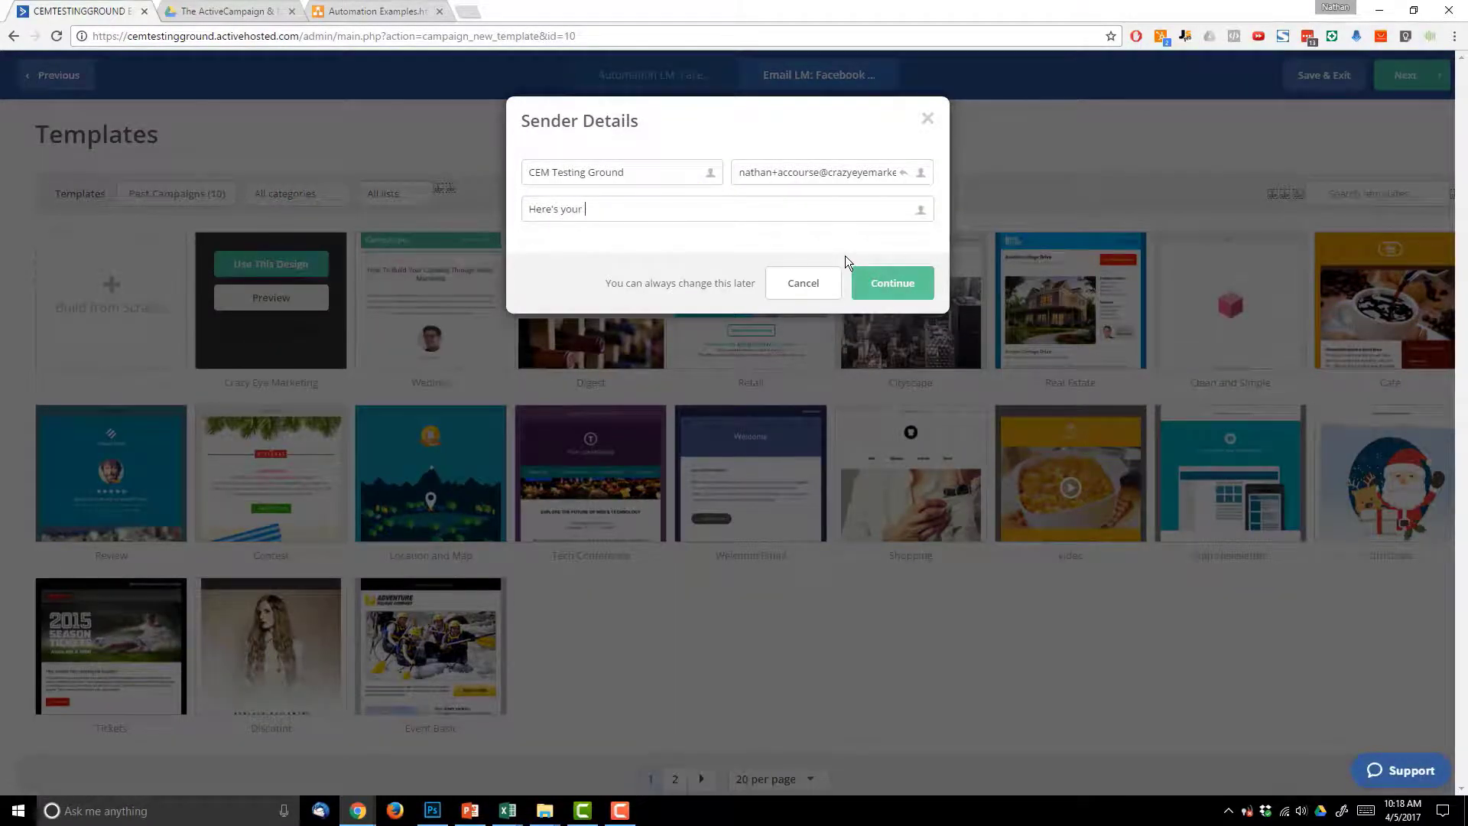
text( Lead magnet!)
click(892, 294)
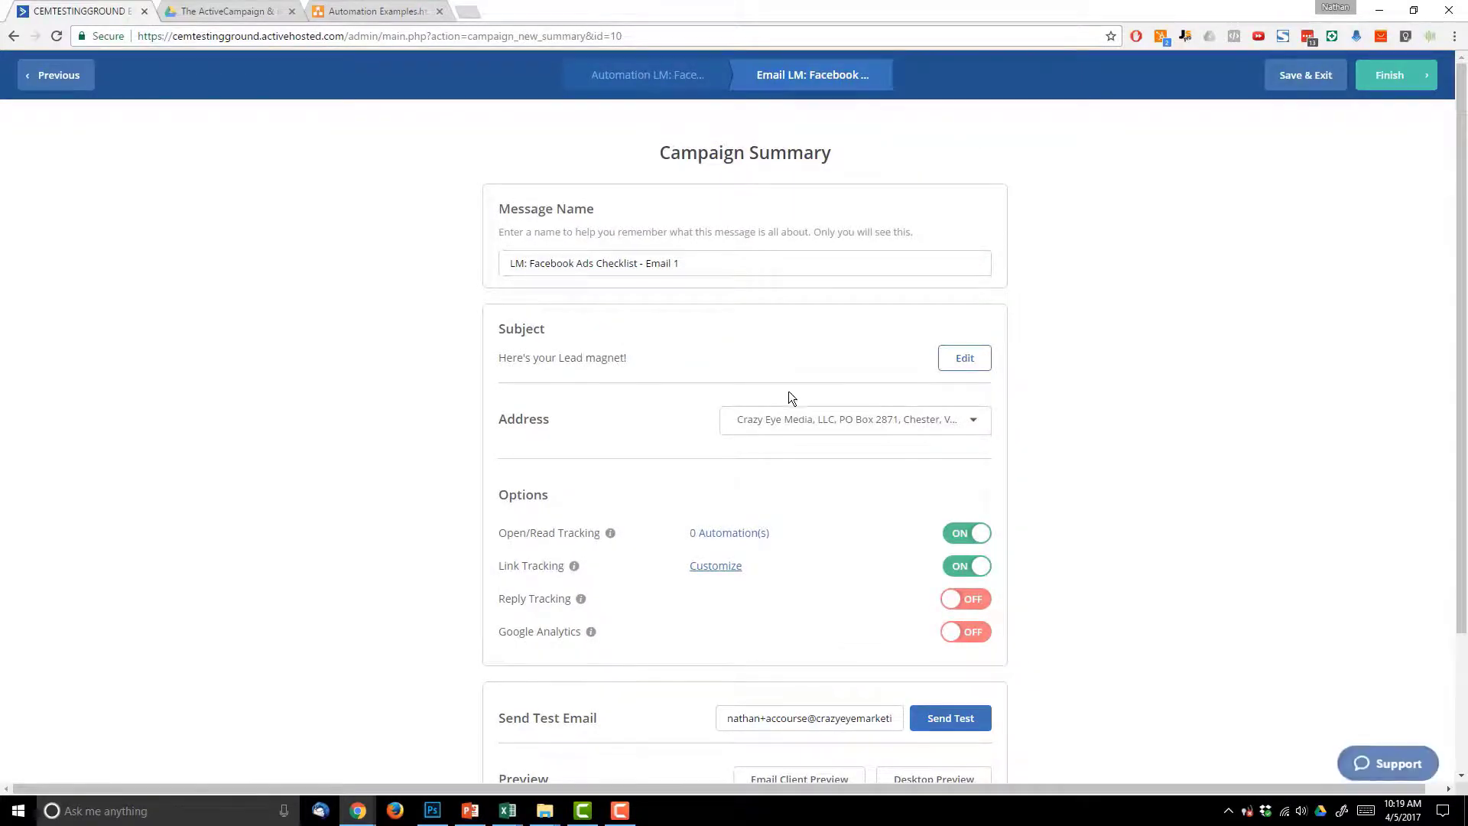
- Turn on Google Analytics for Email 1 with the campaign name "LM: Facebook Ads Checklist" and finish the email
scroll(699, 300, down, 3)
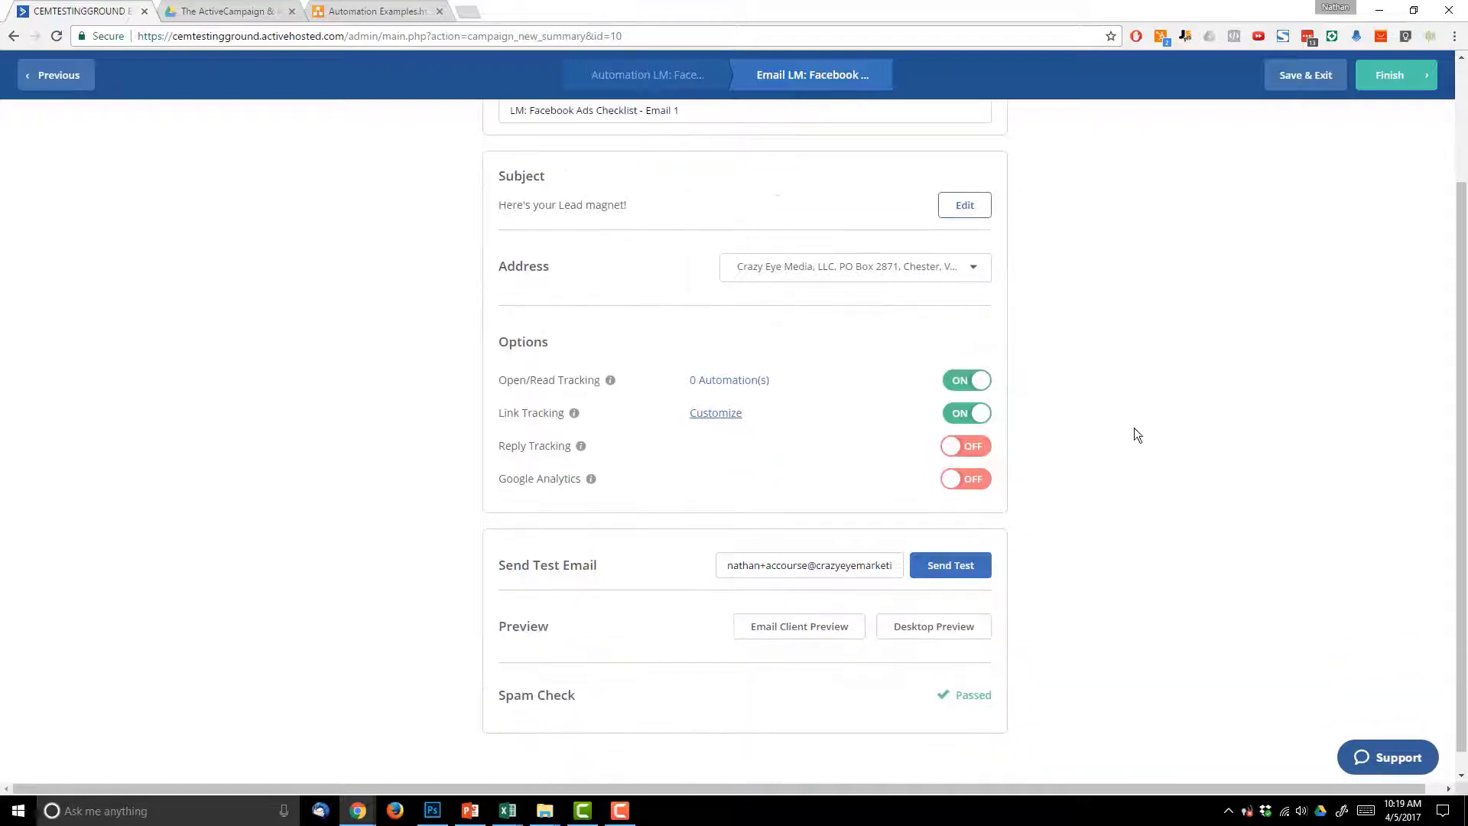
click(973, 479)
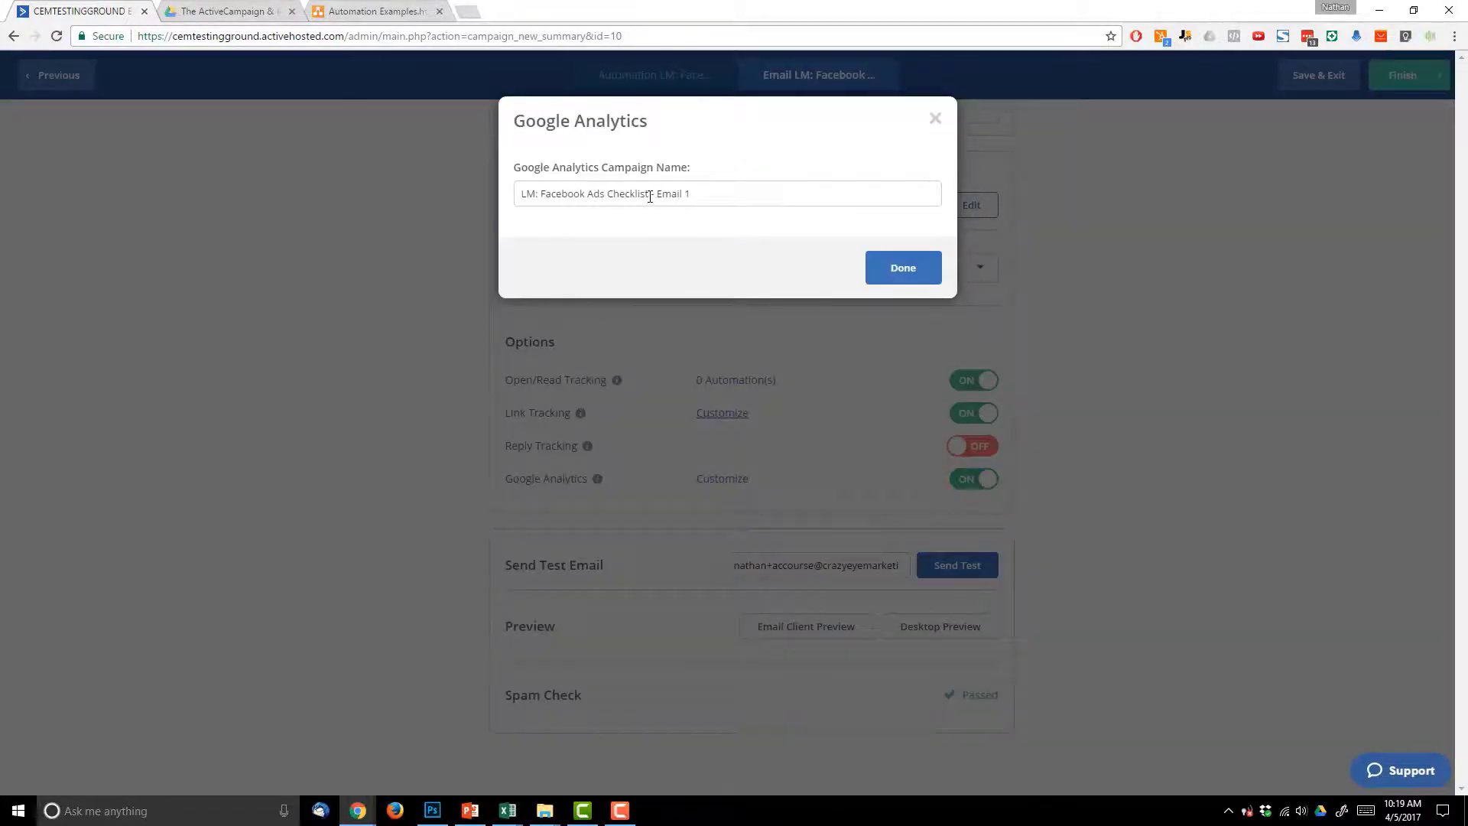
drag(654, 193, 868, 190)
key(BackSpace)
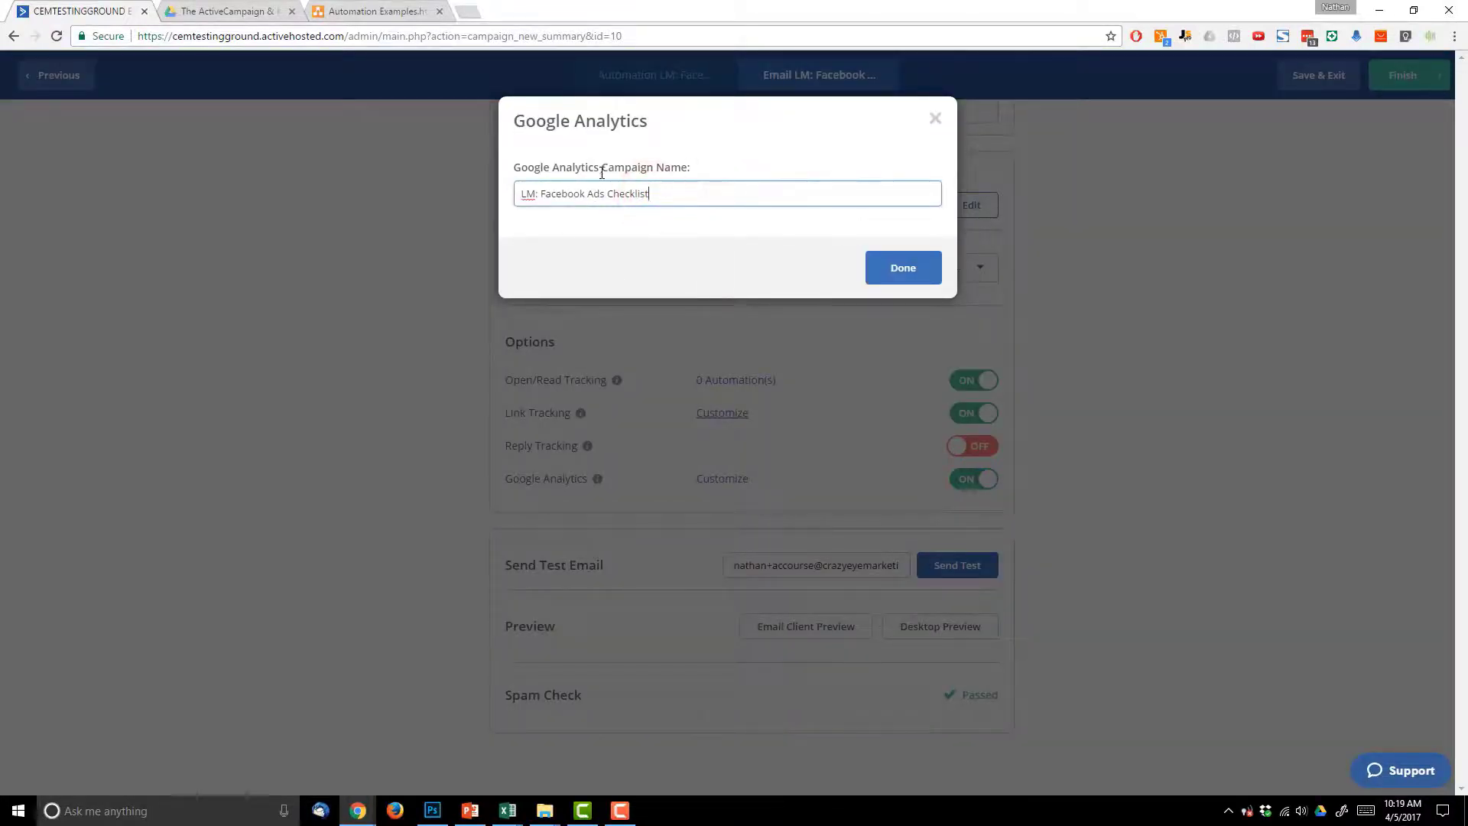
click(919, 274)
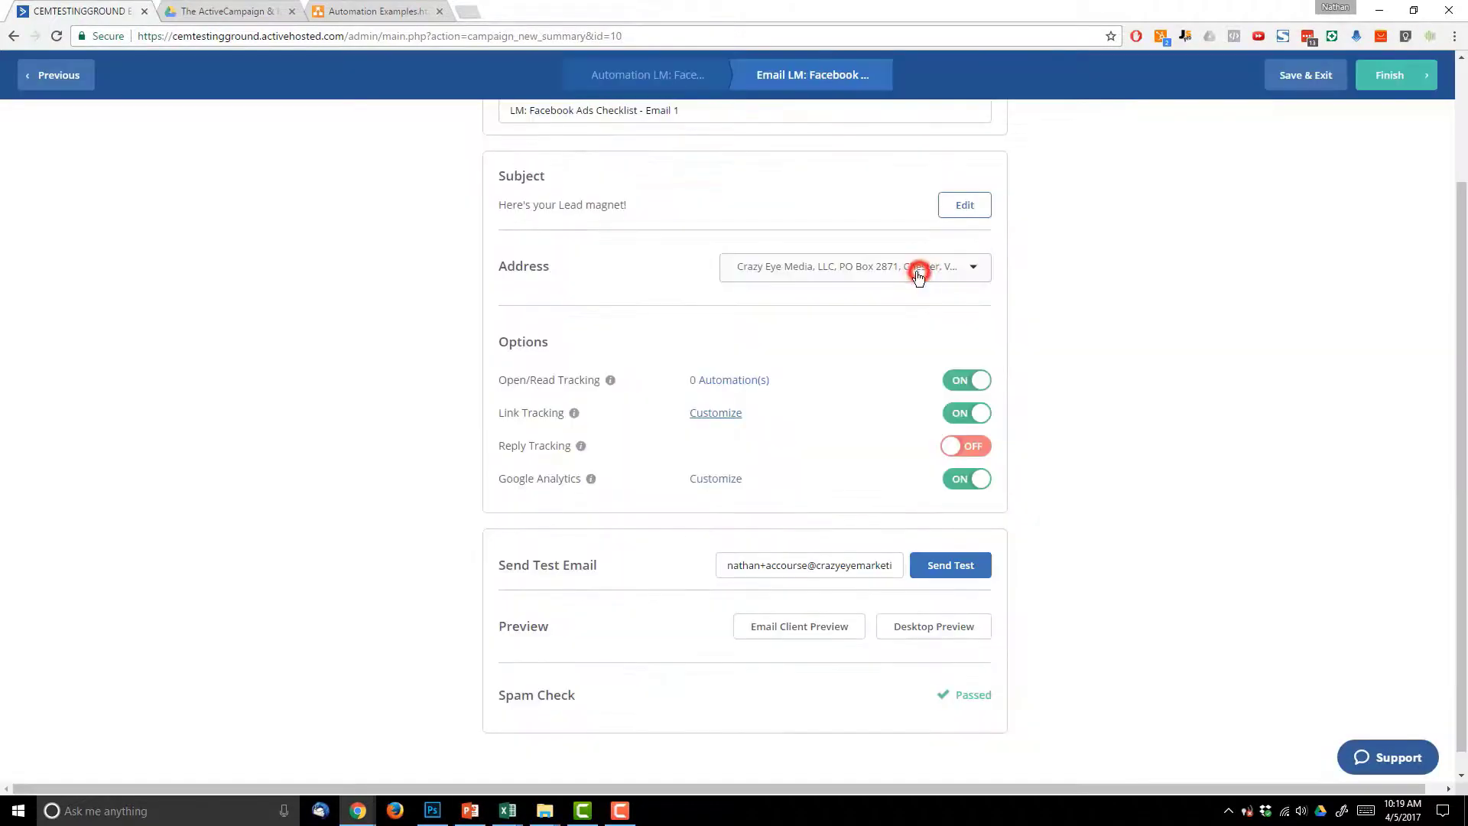
click(1392, 79)
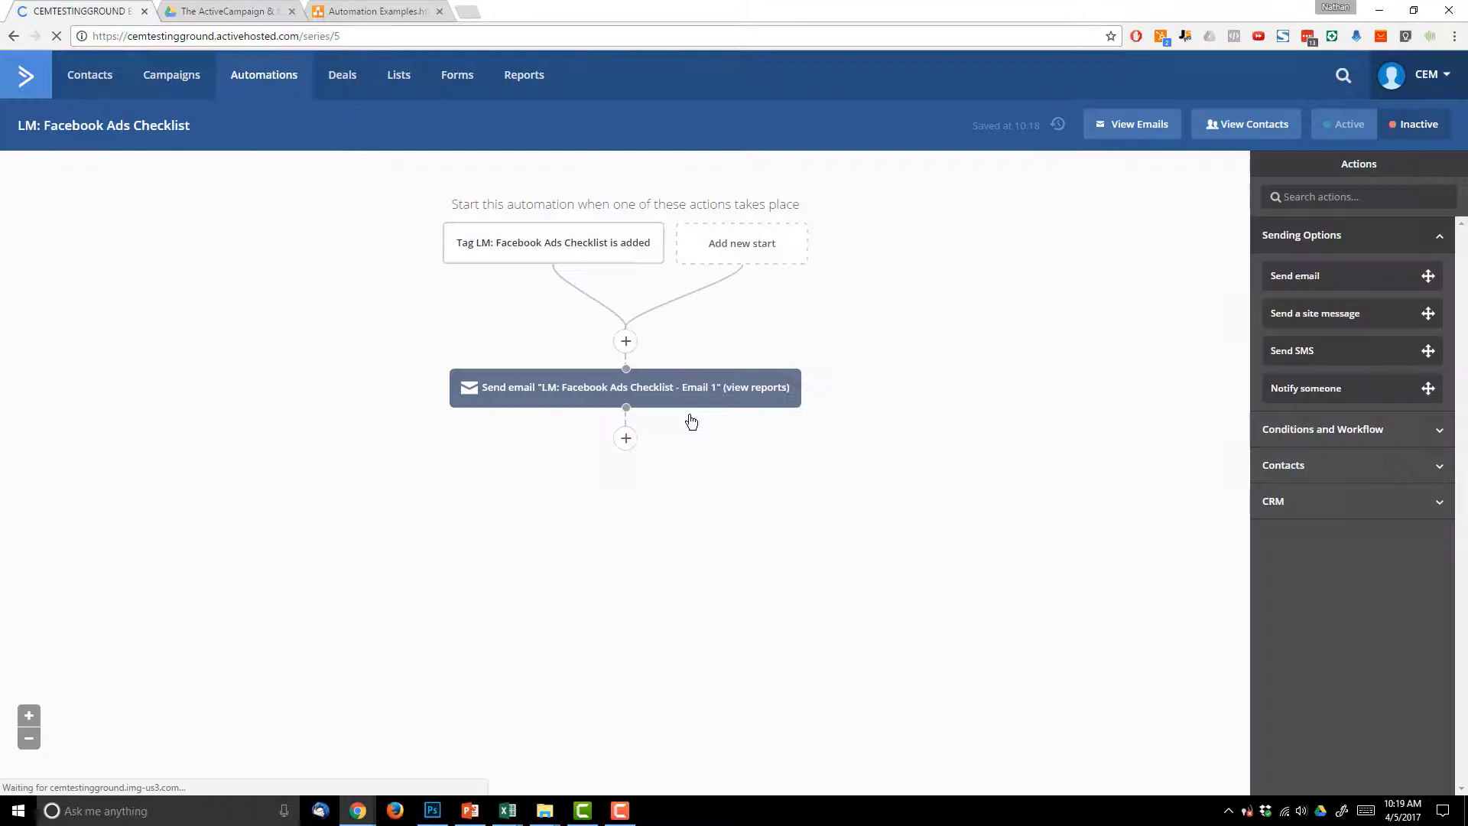
- Add a wait of 1 day, as a specified period of time, after Email 1
click(626, 438)
click(552, 219)
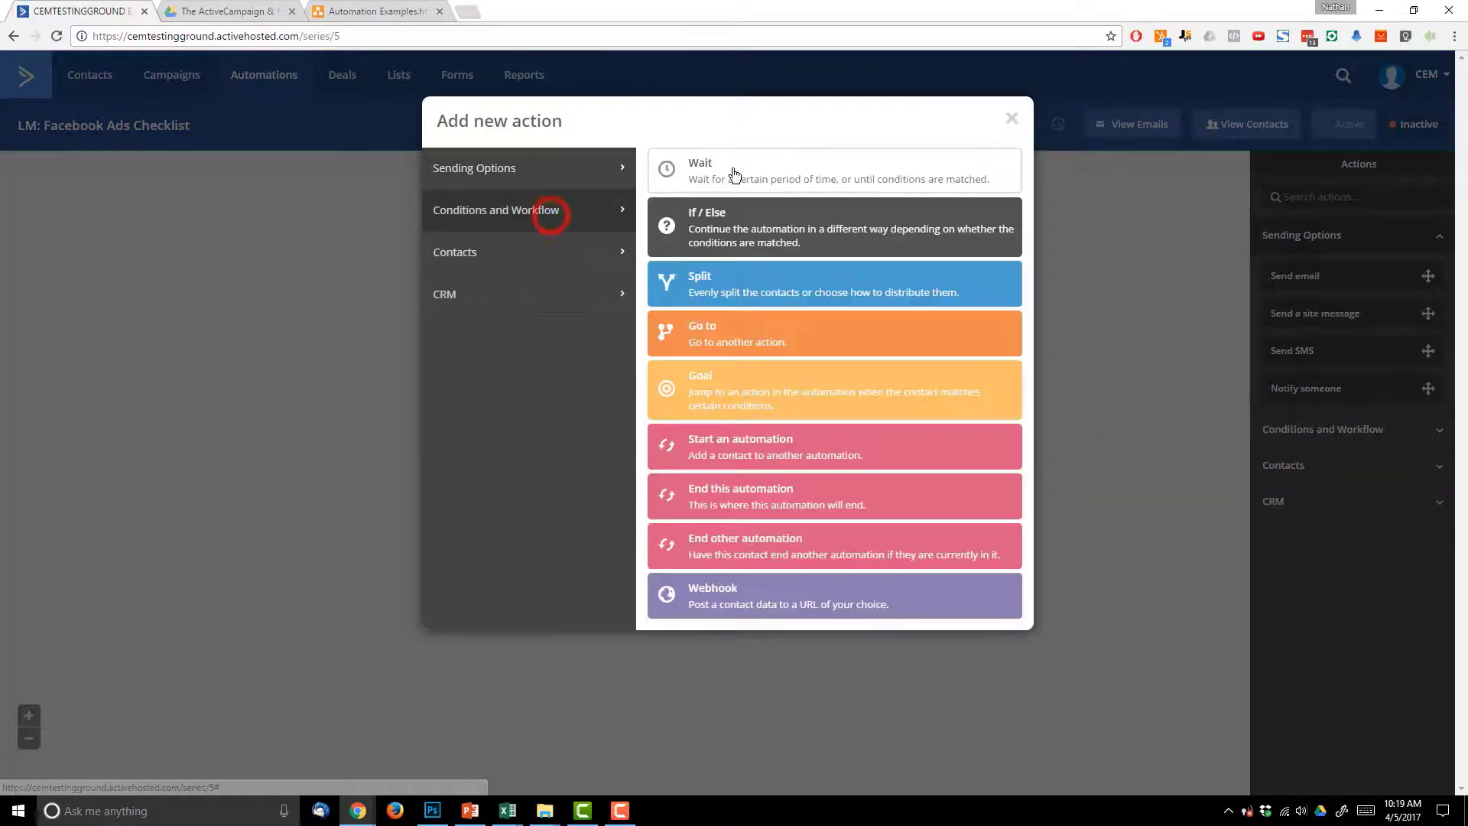
click(739, 174)
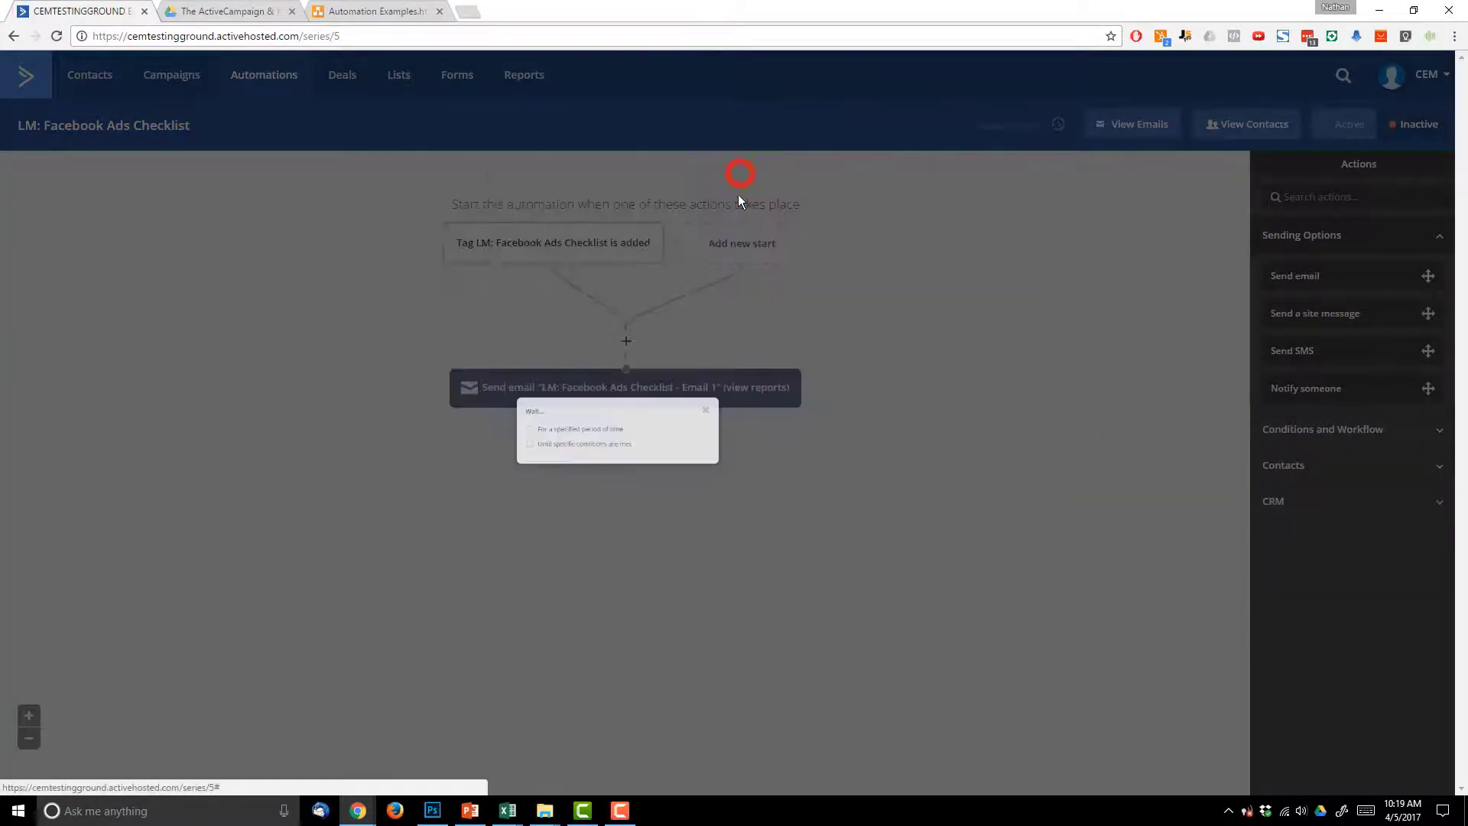
click(568, 428)
click(717, 490)
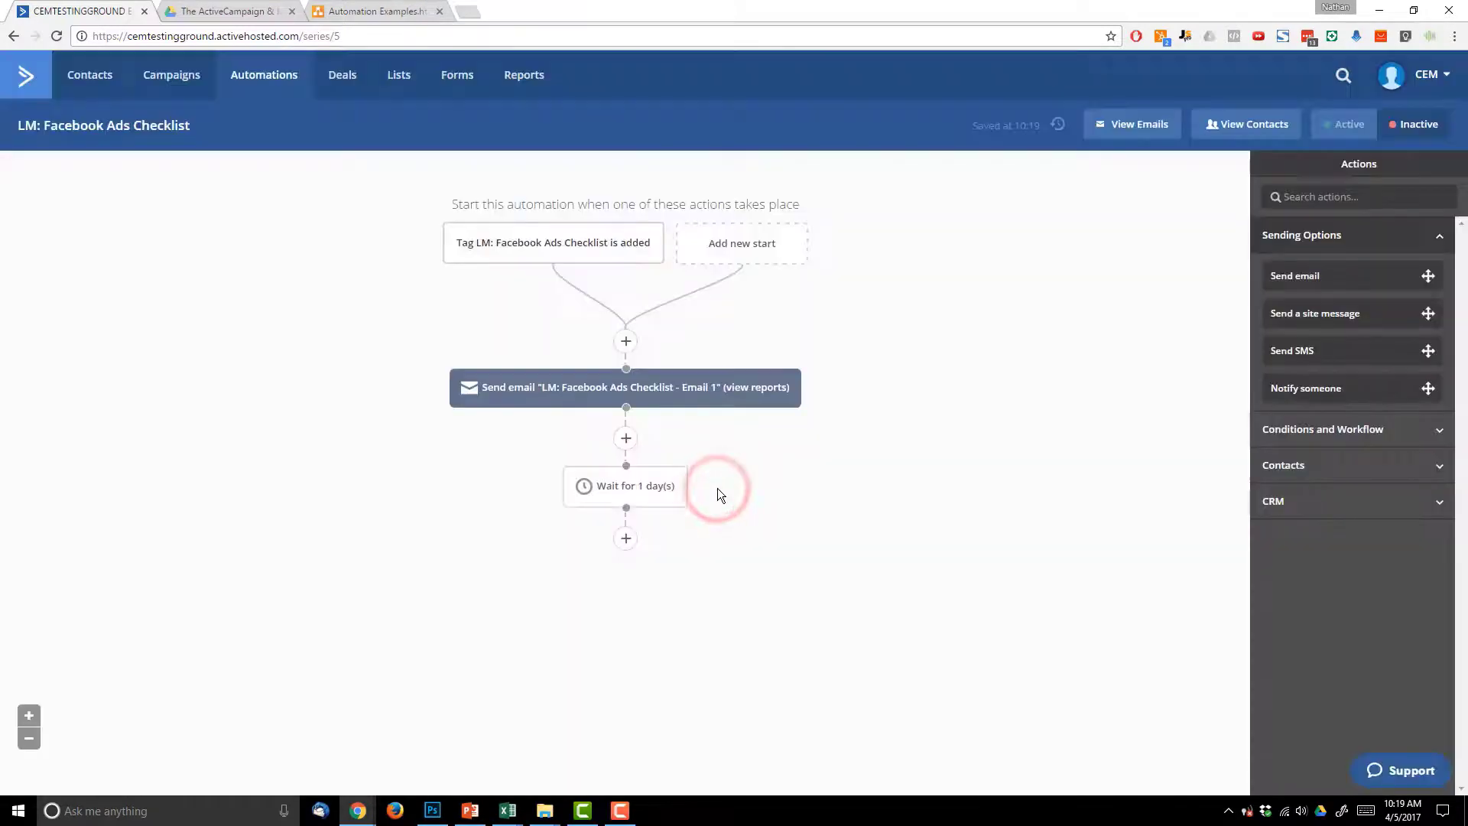
- Add a send-email action after the wait with a new email named "LM: Facebook Ads Checklist - Email 2"
click(621, 541)
click(553, 182)
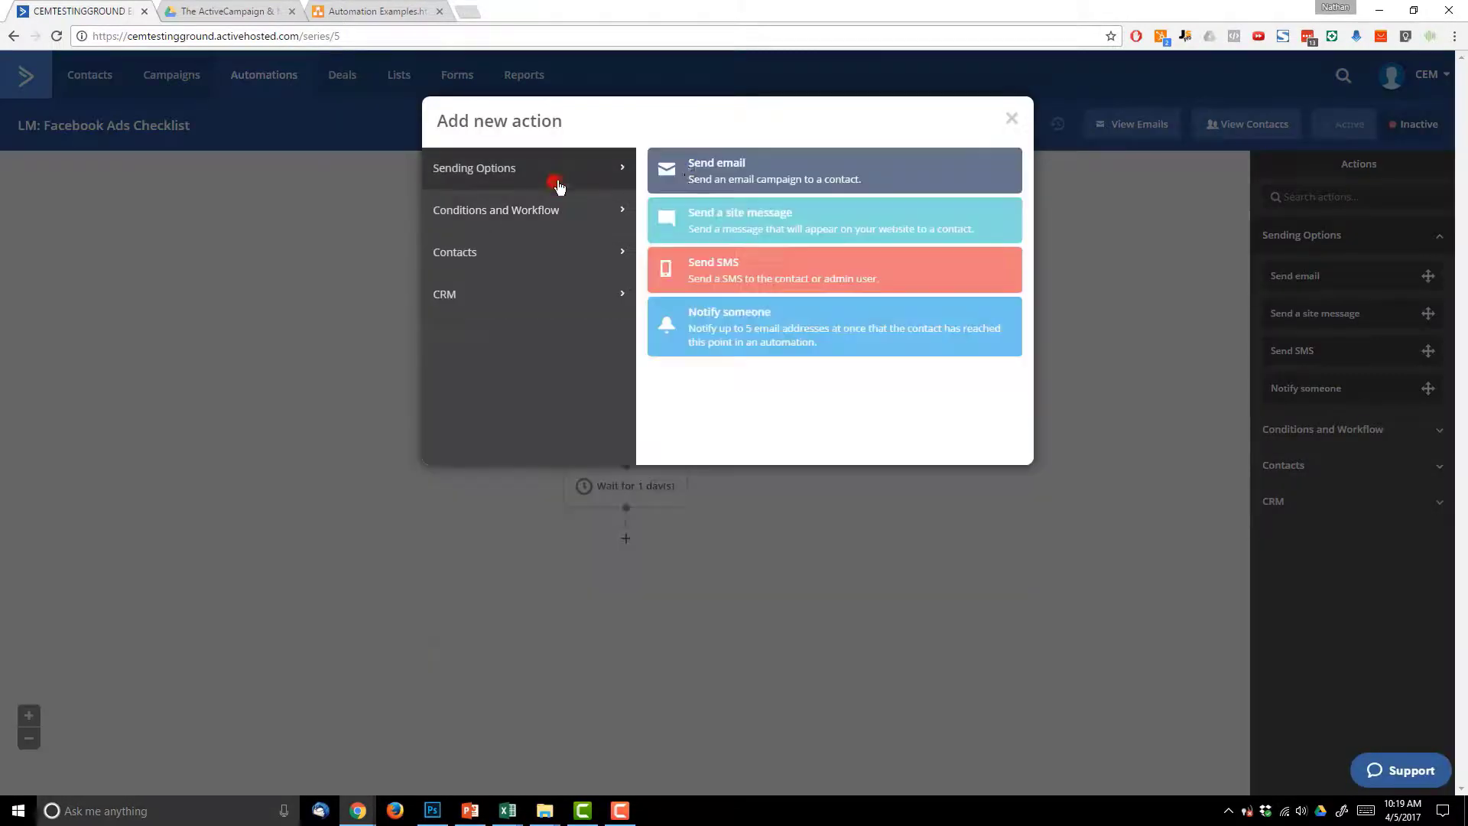
click(690, 170)
click(579, 557)
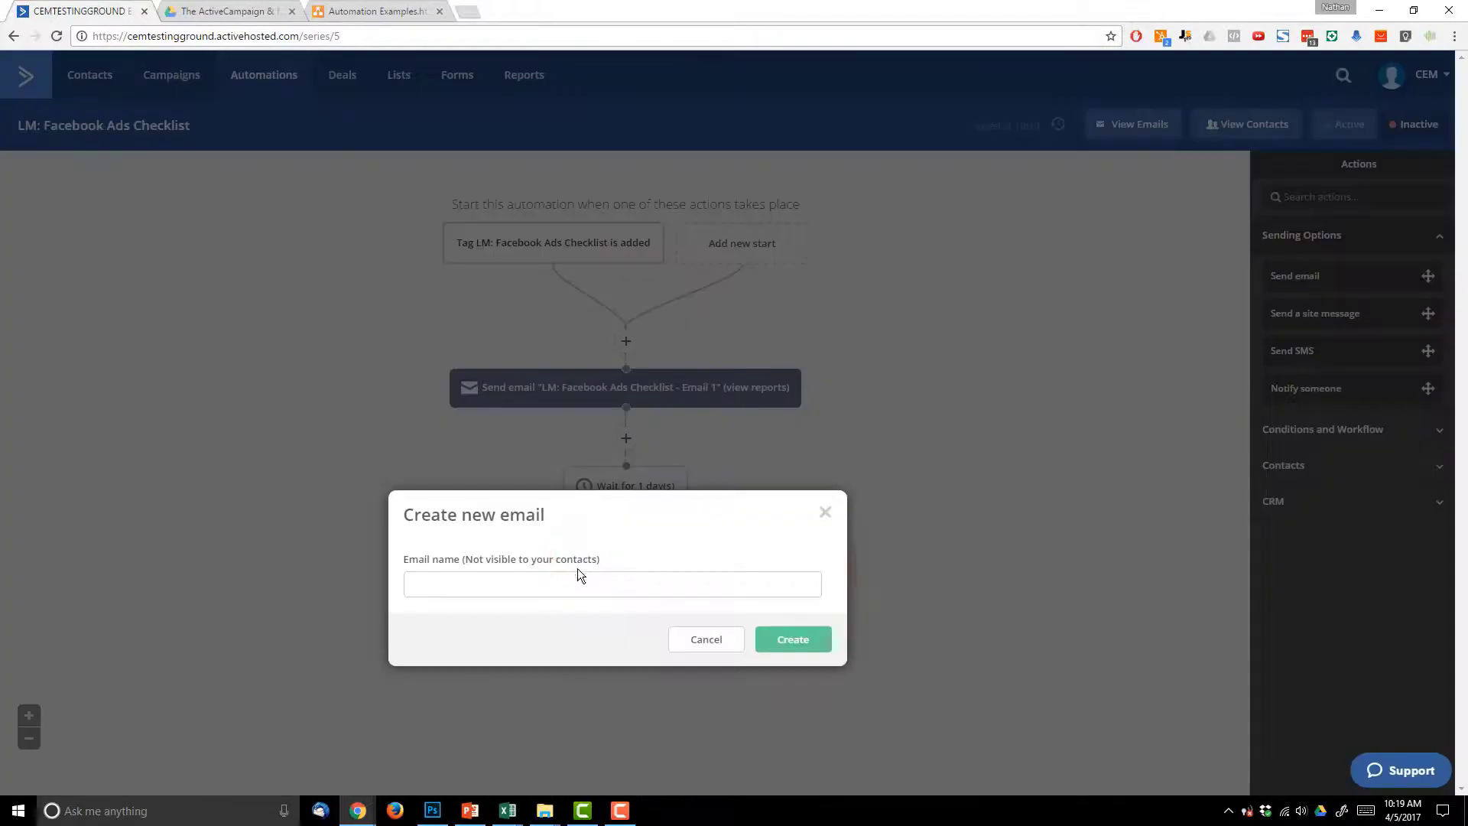
click(576, 579)
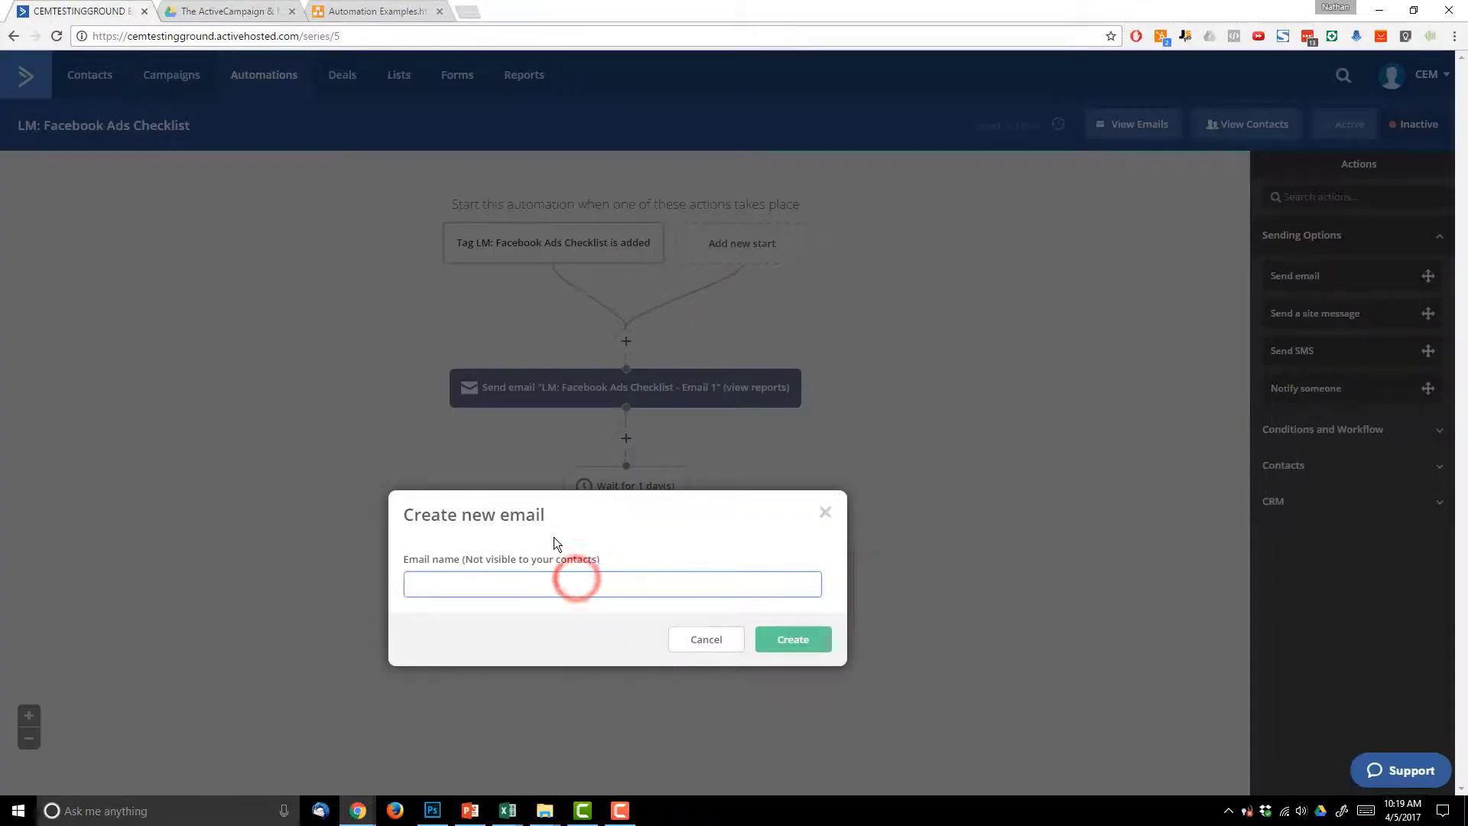
text(LM: Facebook Ads Check)
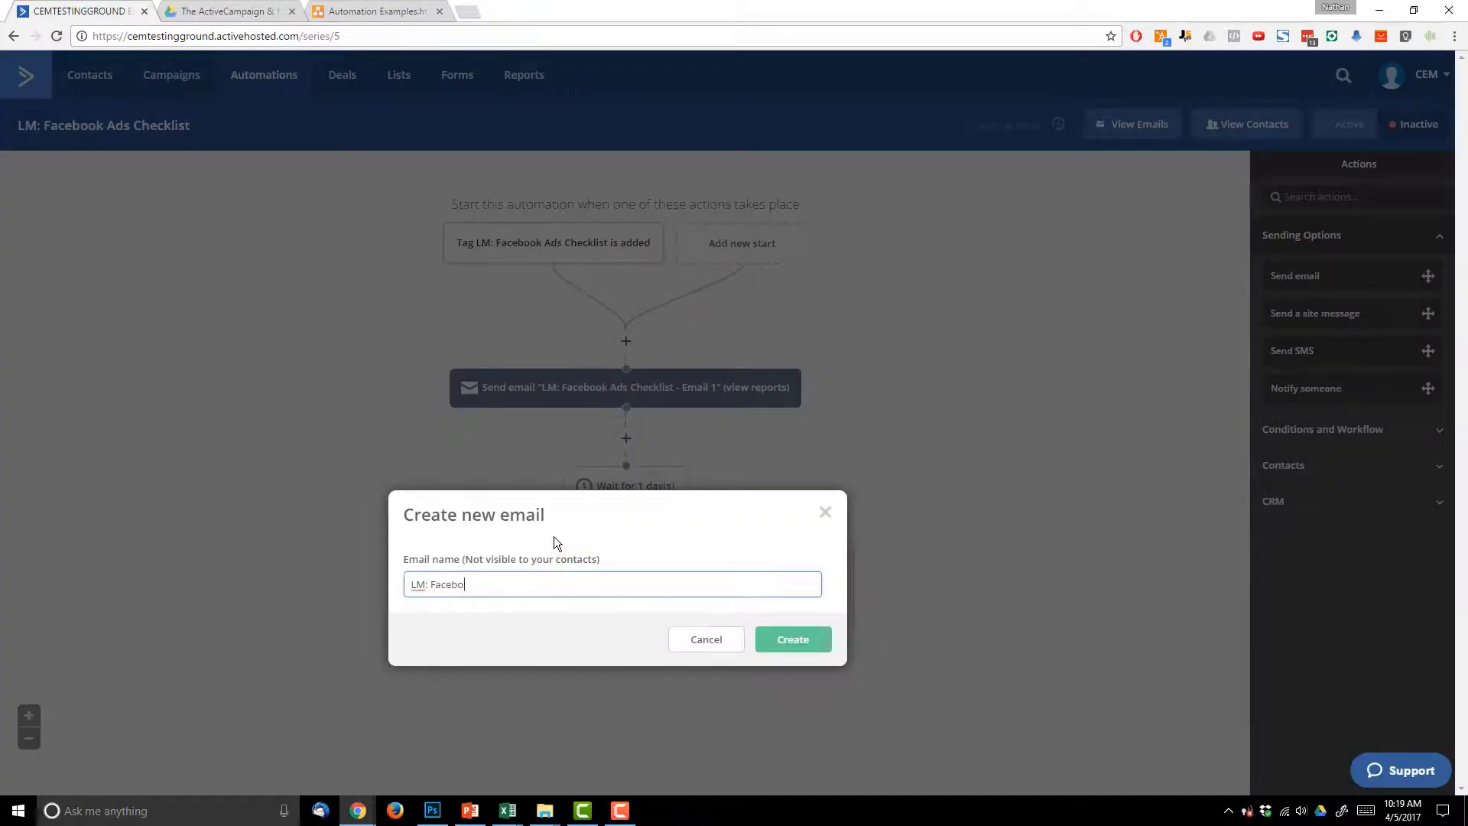
text(list - Email 2)
click(798, 639)
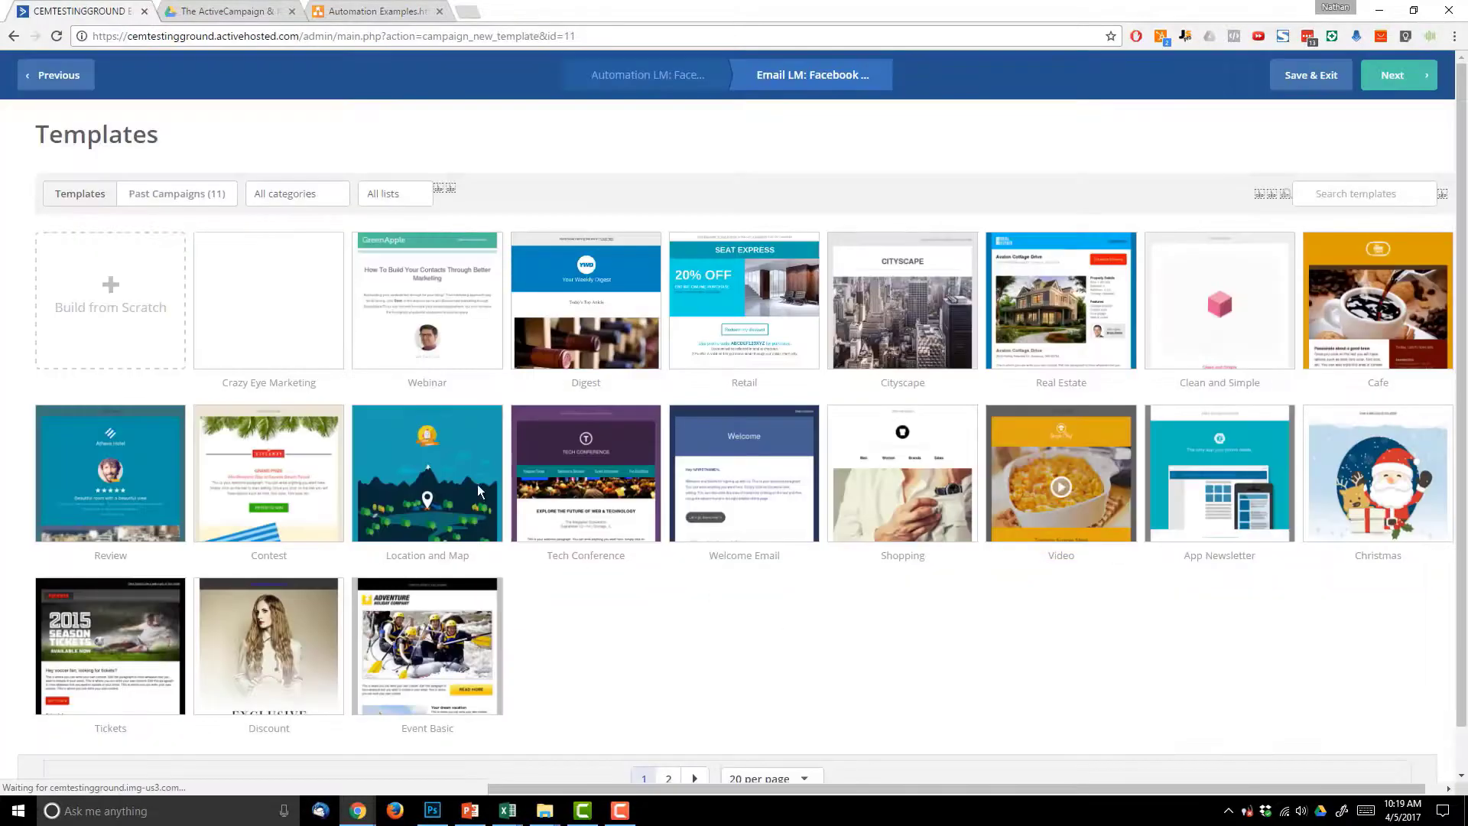
- Use the Crazy Eye Marketing template for Email 2 and enter "gfdg" as its placeholder subject
click(282, 265)
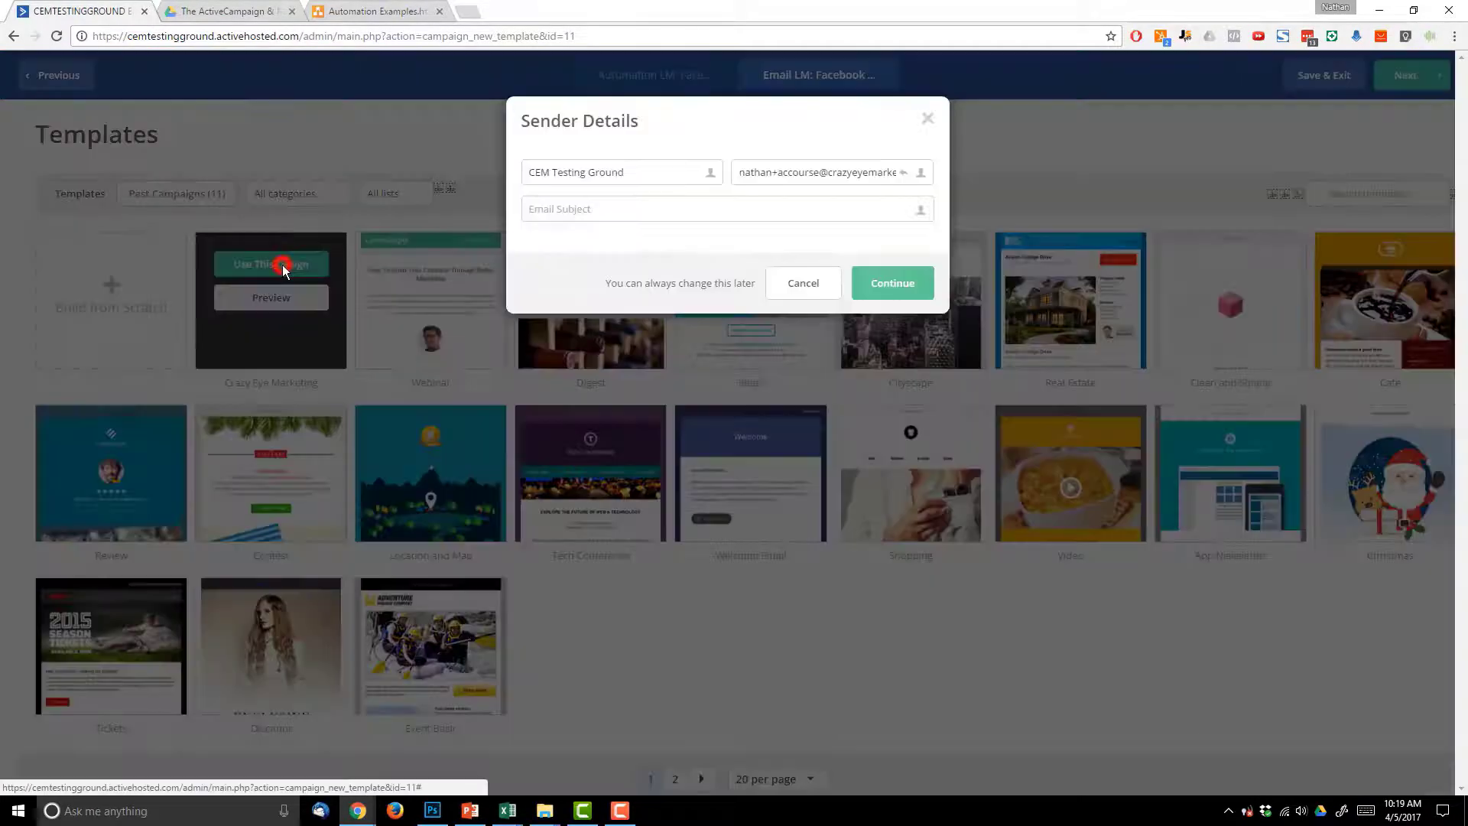
click(715, 208)
text(gfdg)
click(896, 295)
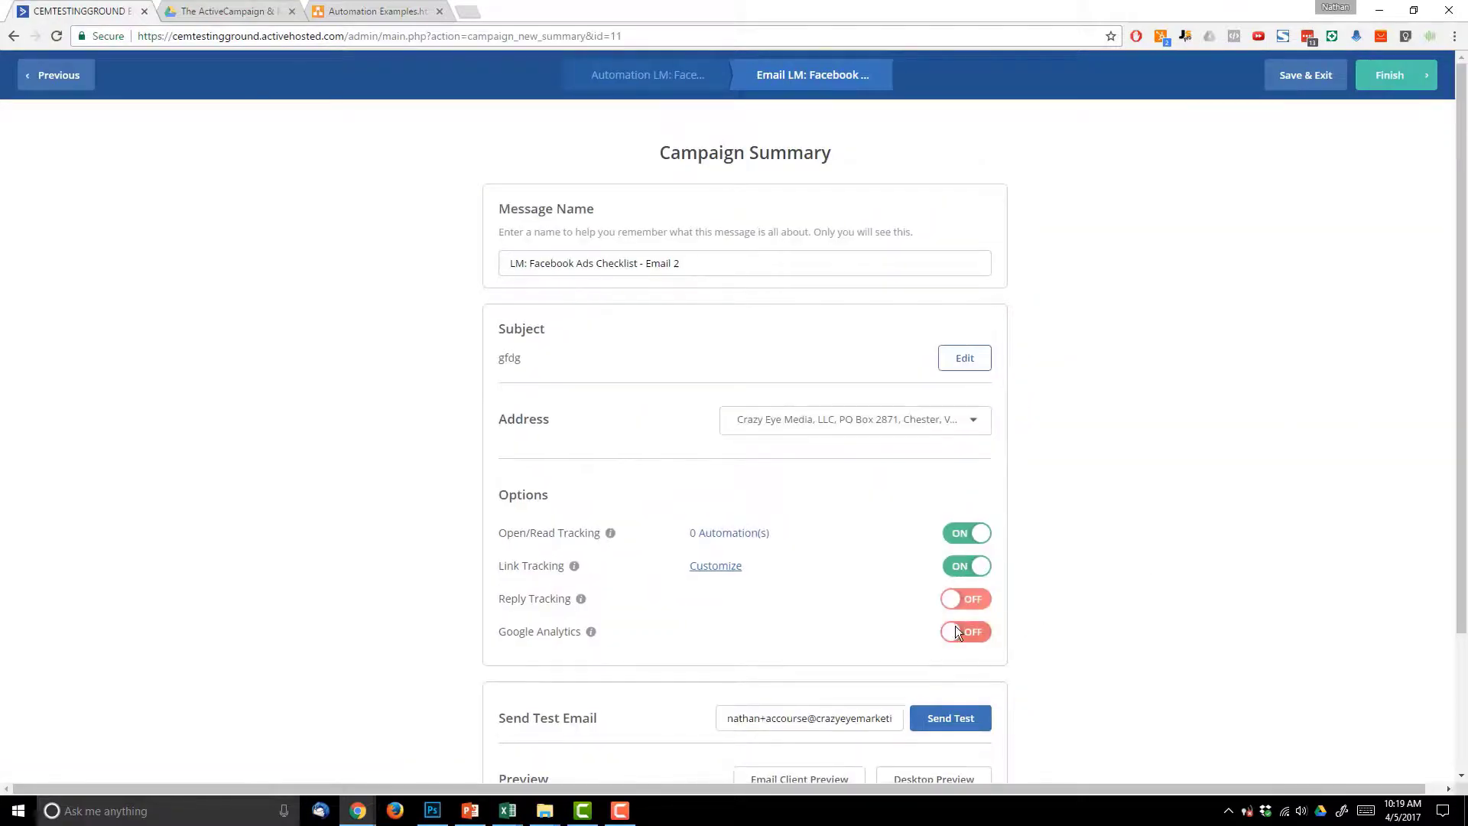
- Turn on Google Analytics for Email 2 with the campaign name "LM: Facebook Ads Checklist" and finish the email
click(965, 632)
drag(648, 194, 754, 197)
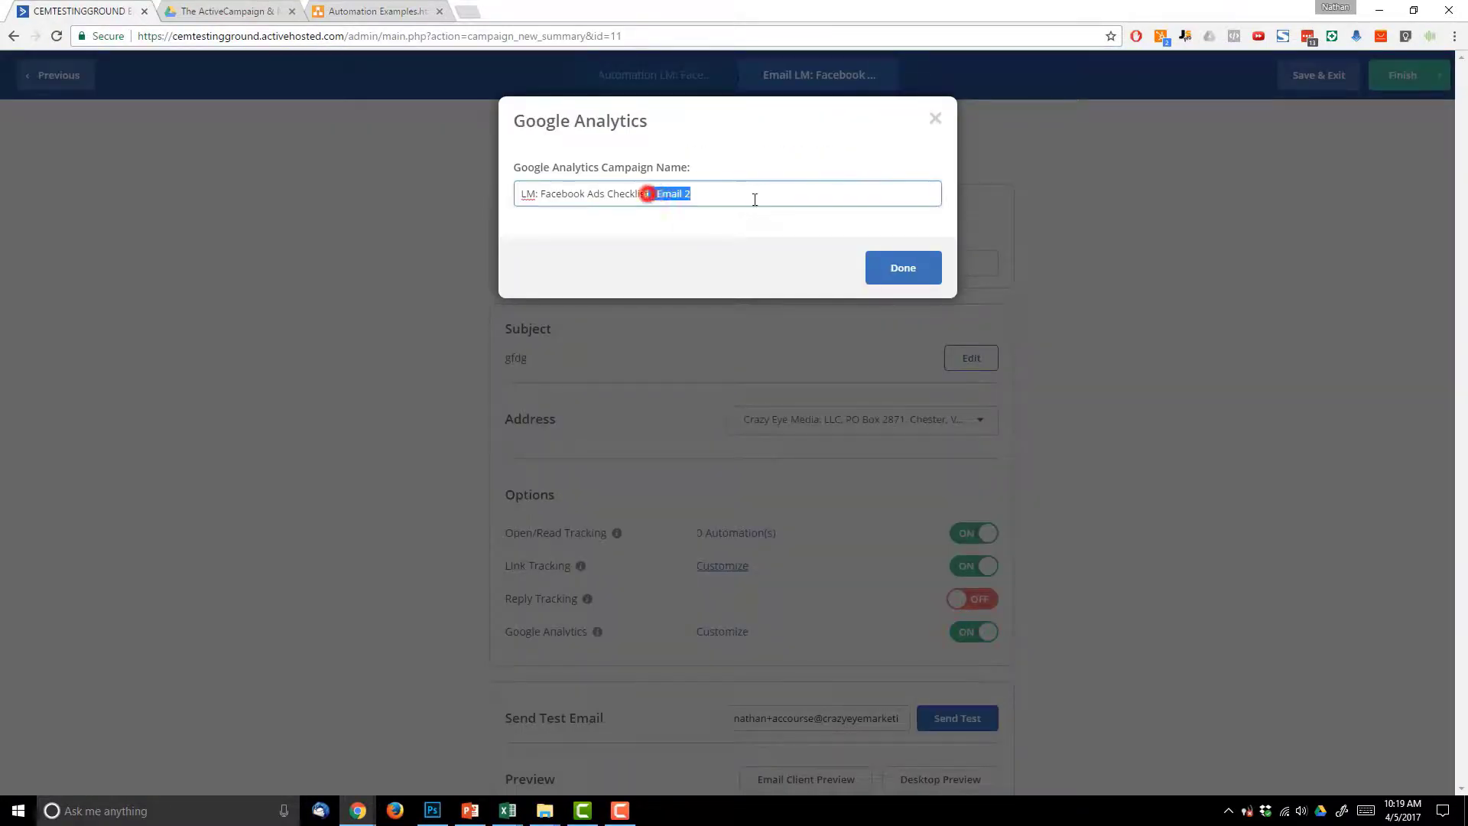
key(BackSpace)
click(900, 269)
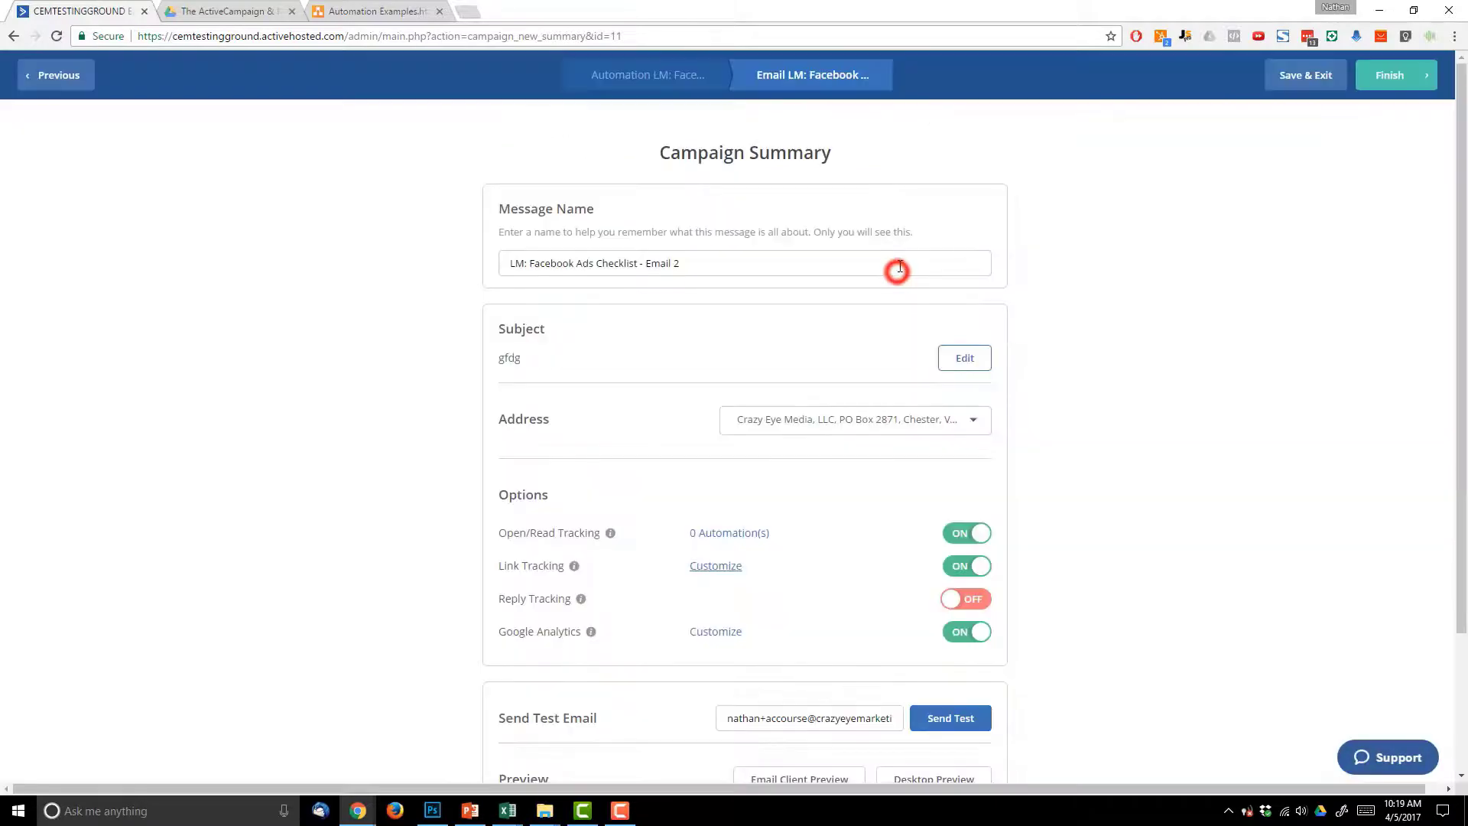
scroll(892, 544, down, 2)
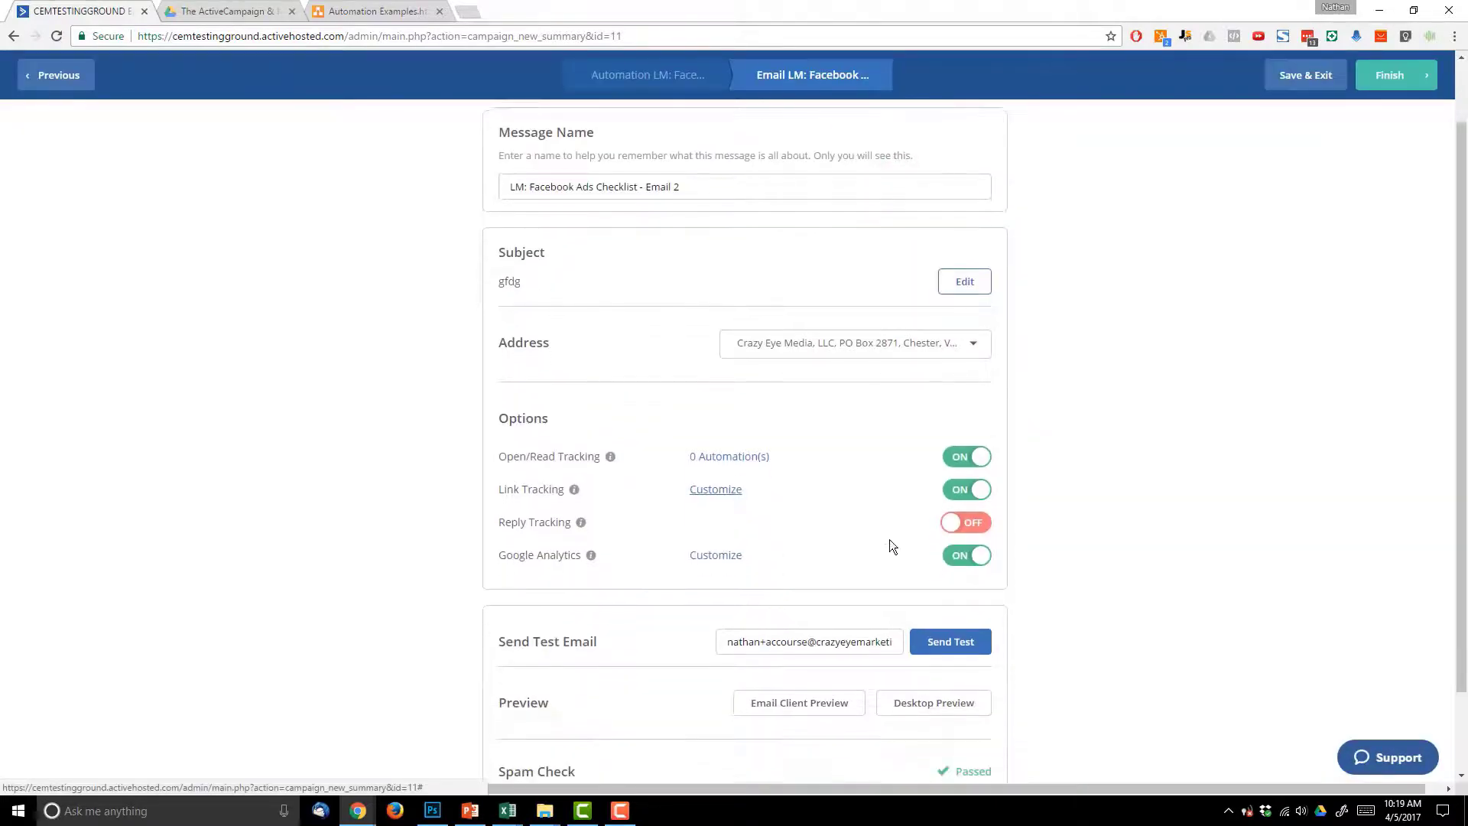
scroll(1147, 576, up, 2)
click(1390, 77)
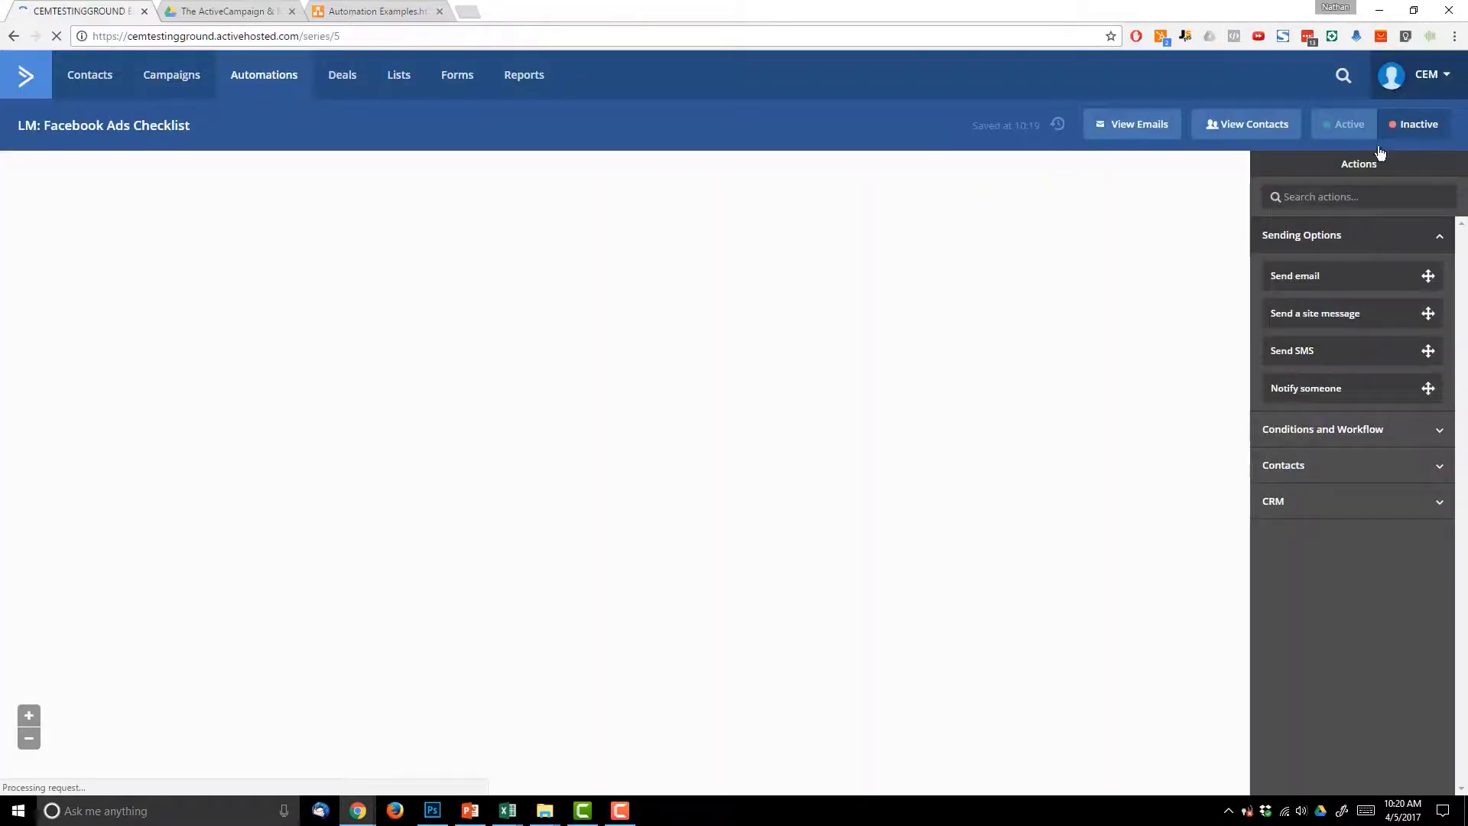
- Add a wait of 1 day, as a specified period of time, after Email 2
click(625, 634)
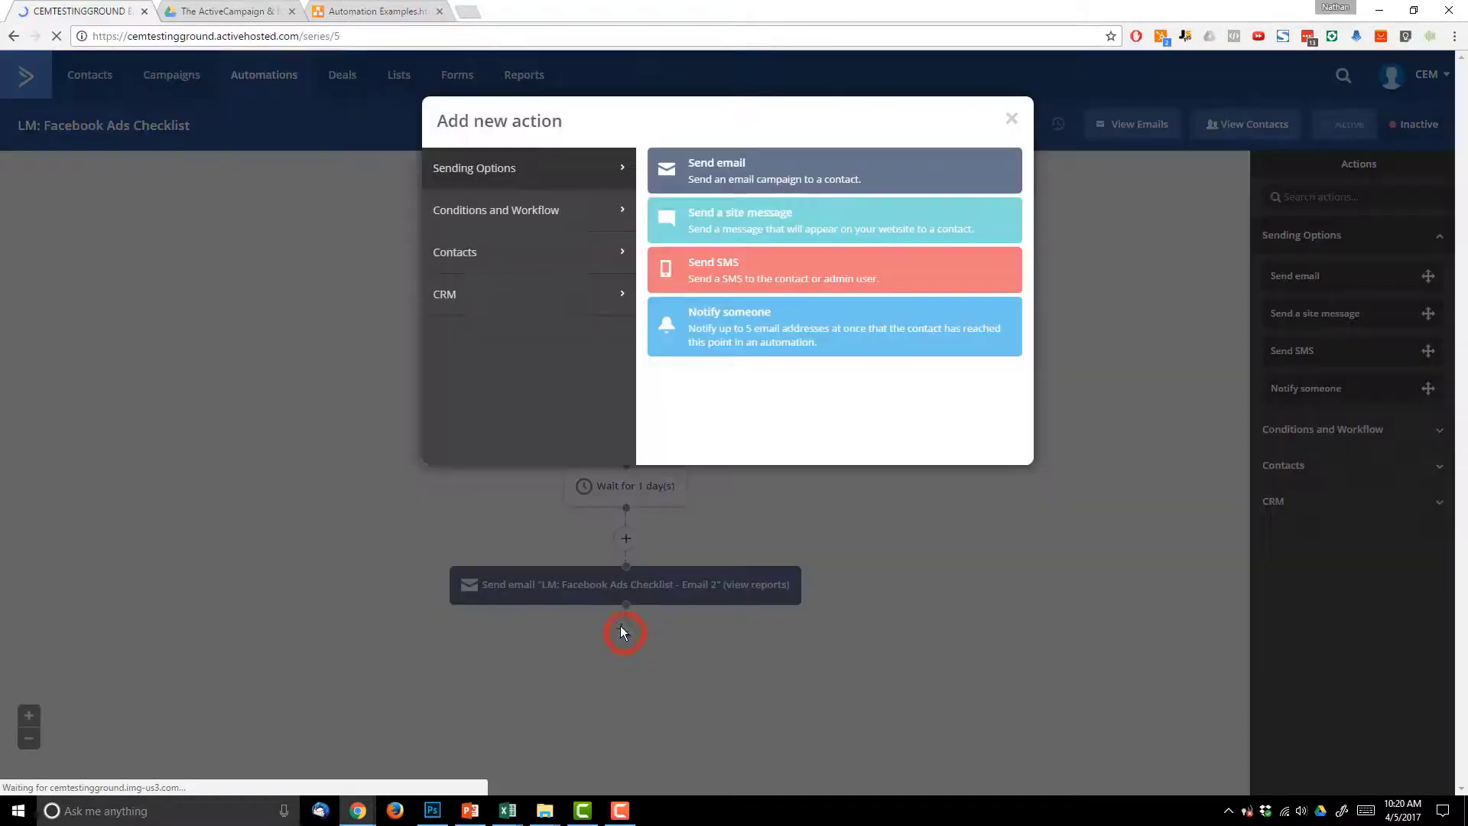
click(541, 197)
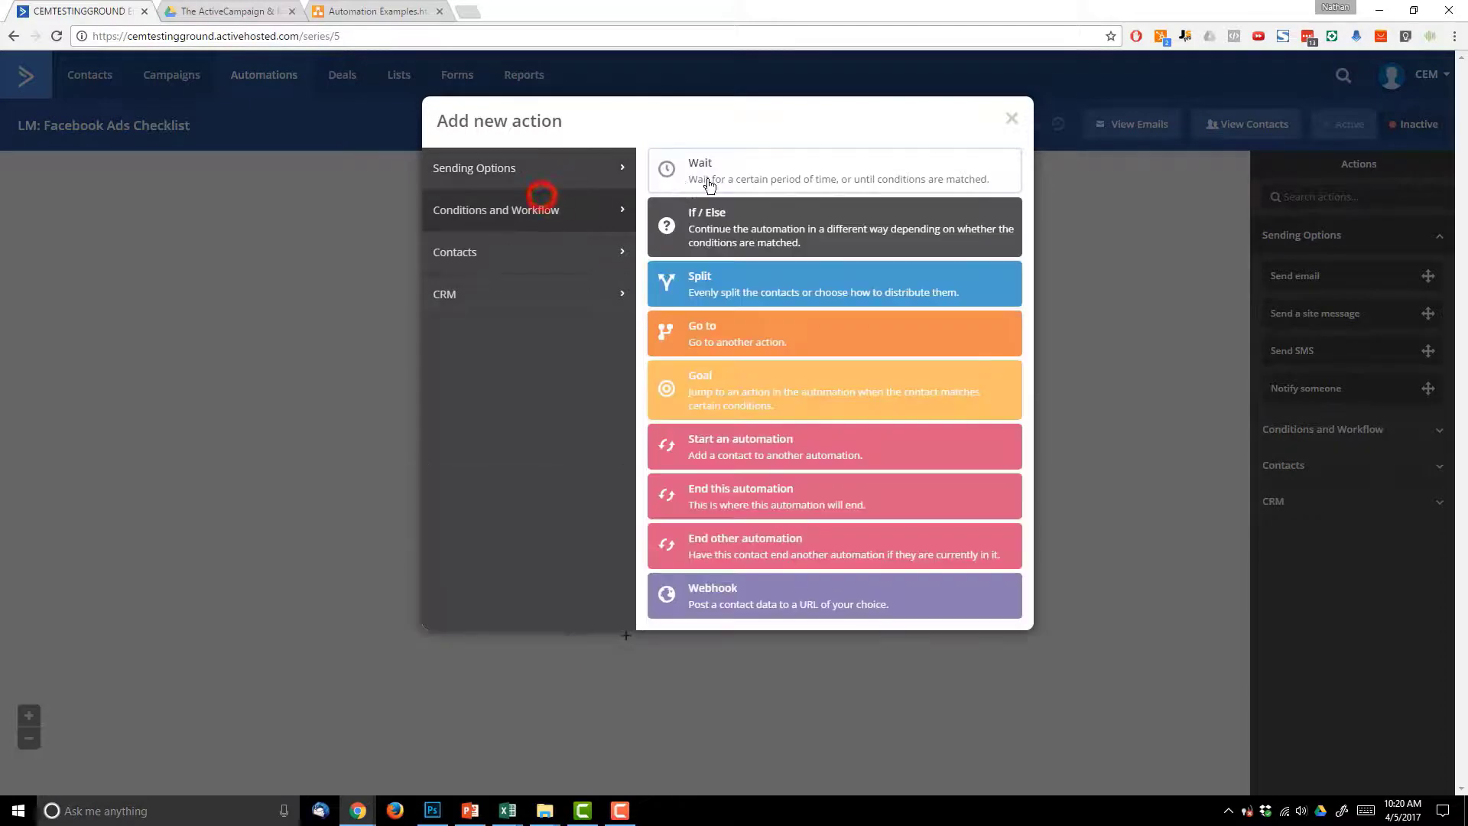
click(707, 174)
click(594, 625)
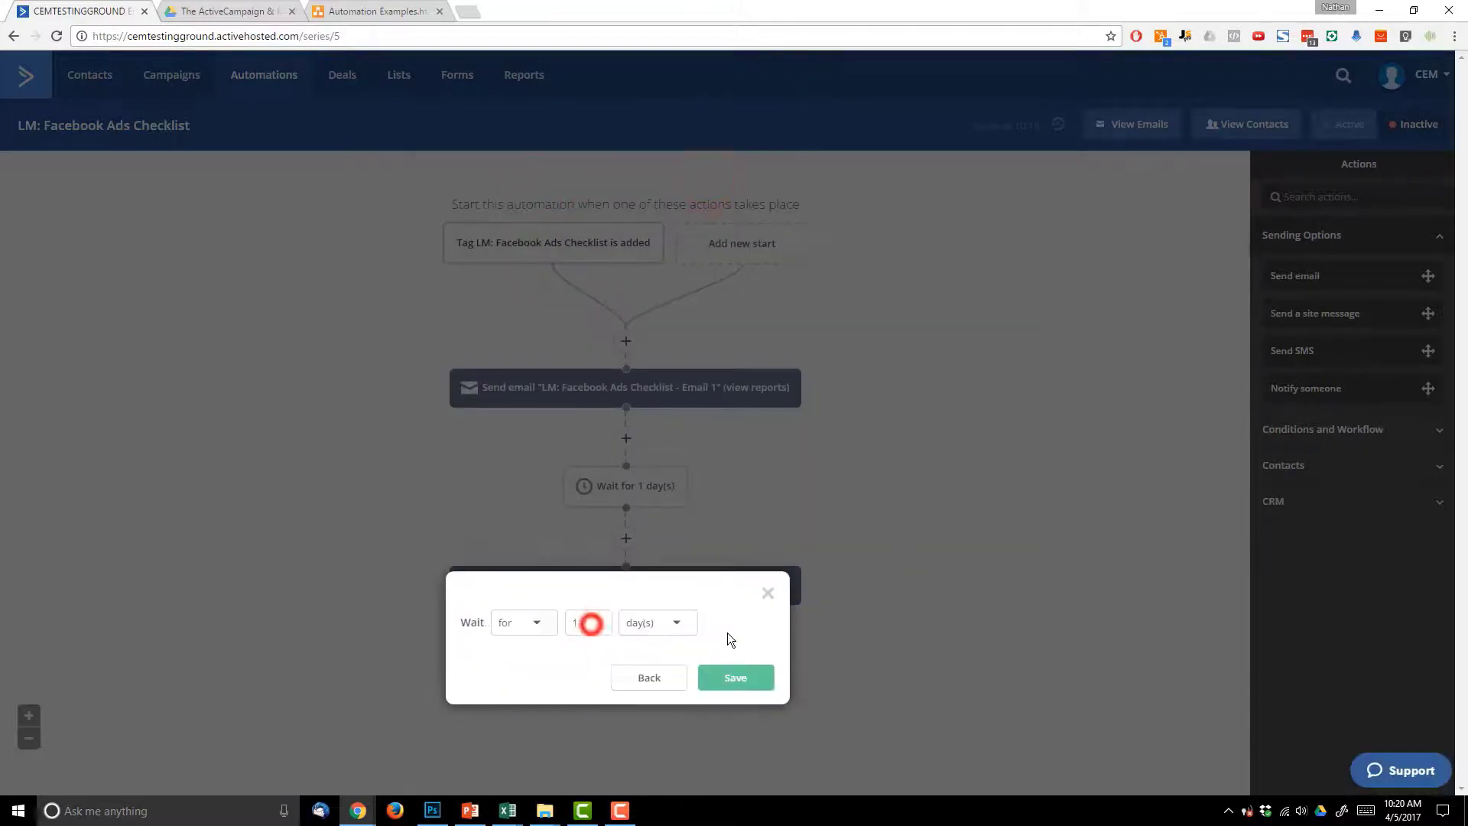
click(717, 673)
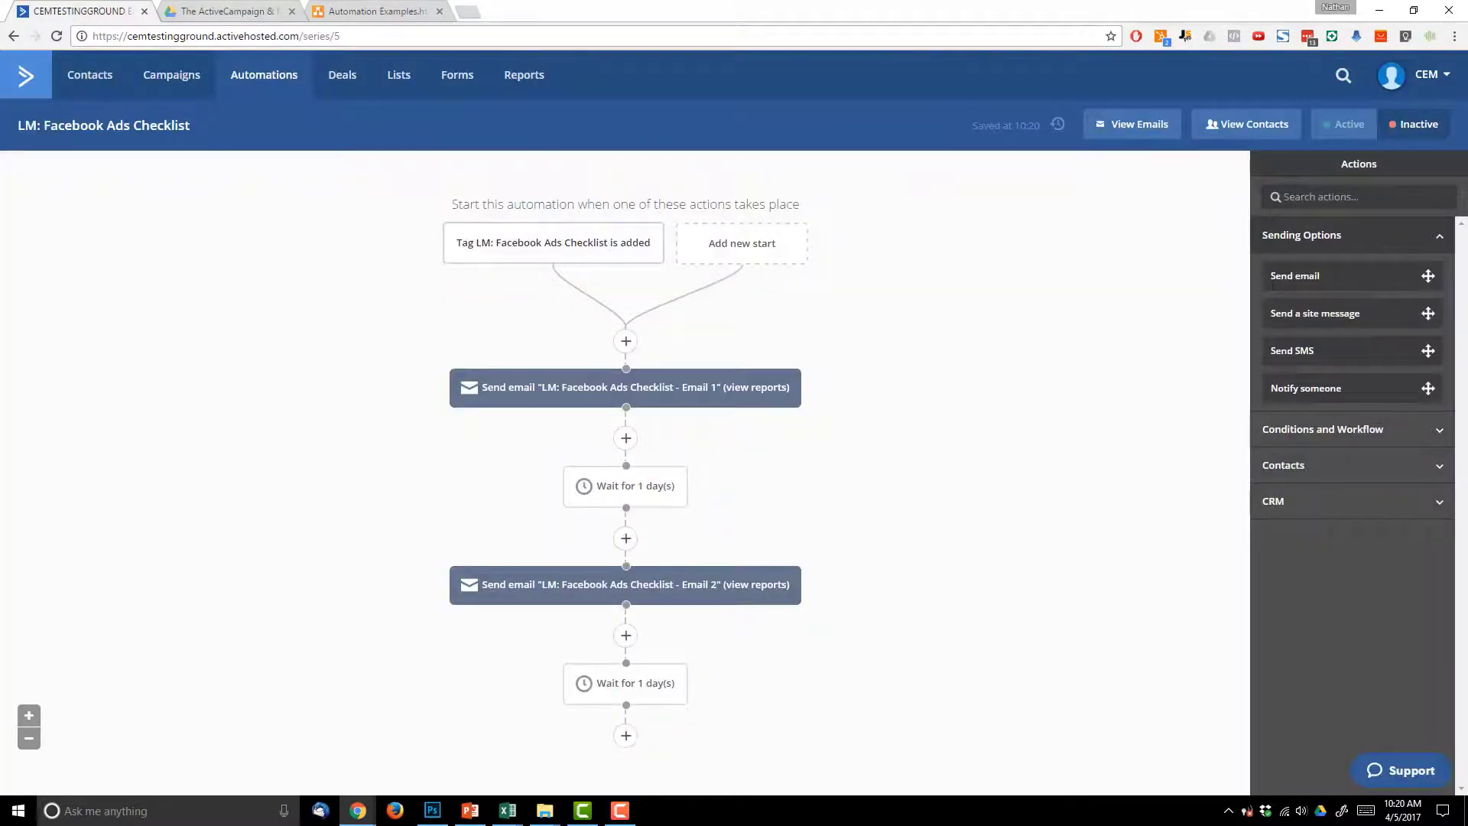
- Check the draw.io flowchart and add an add-tag action after the second wait, entering "Main Series" as the tag
click(311, 8)
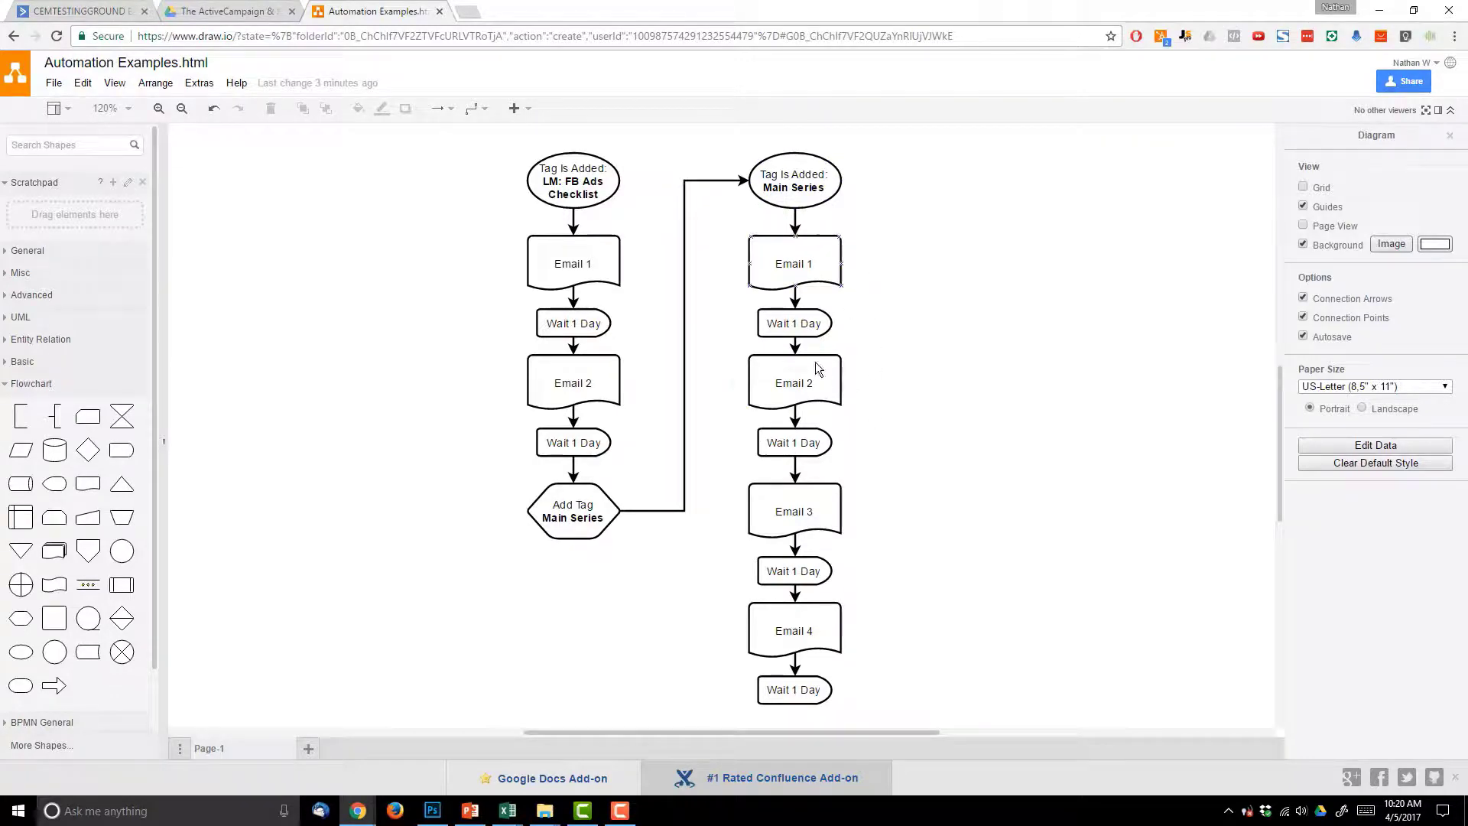
click(74, 6)
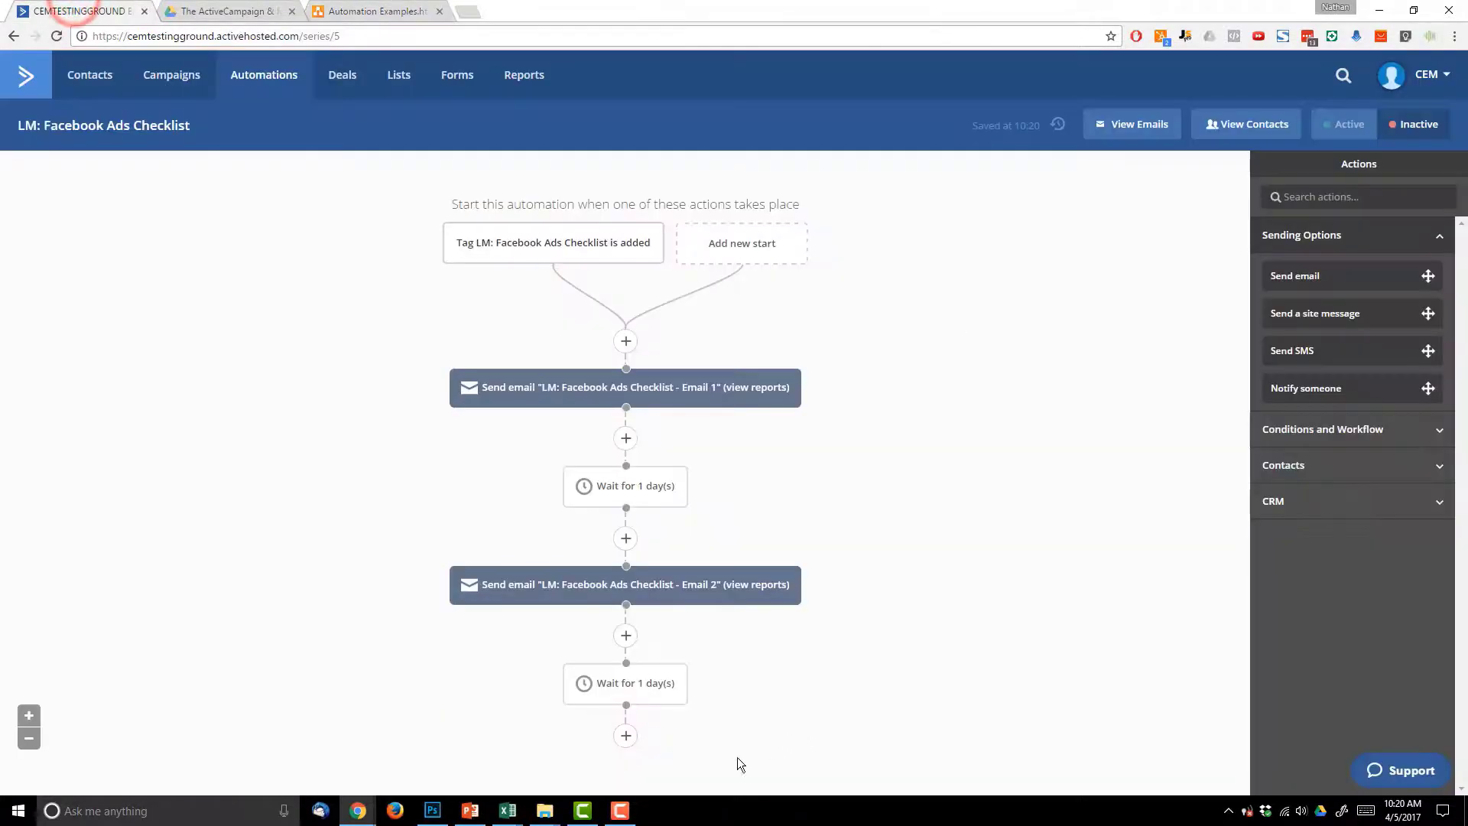
click(623, 746)
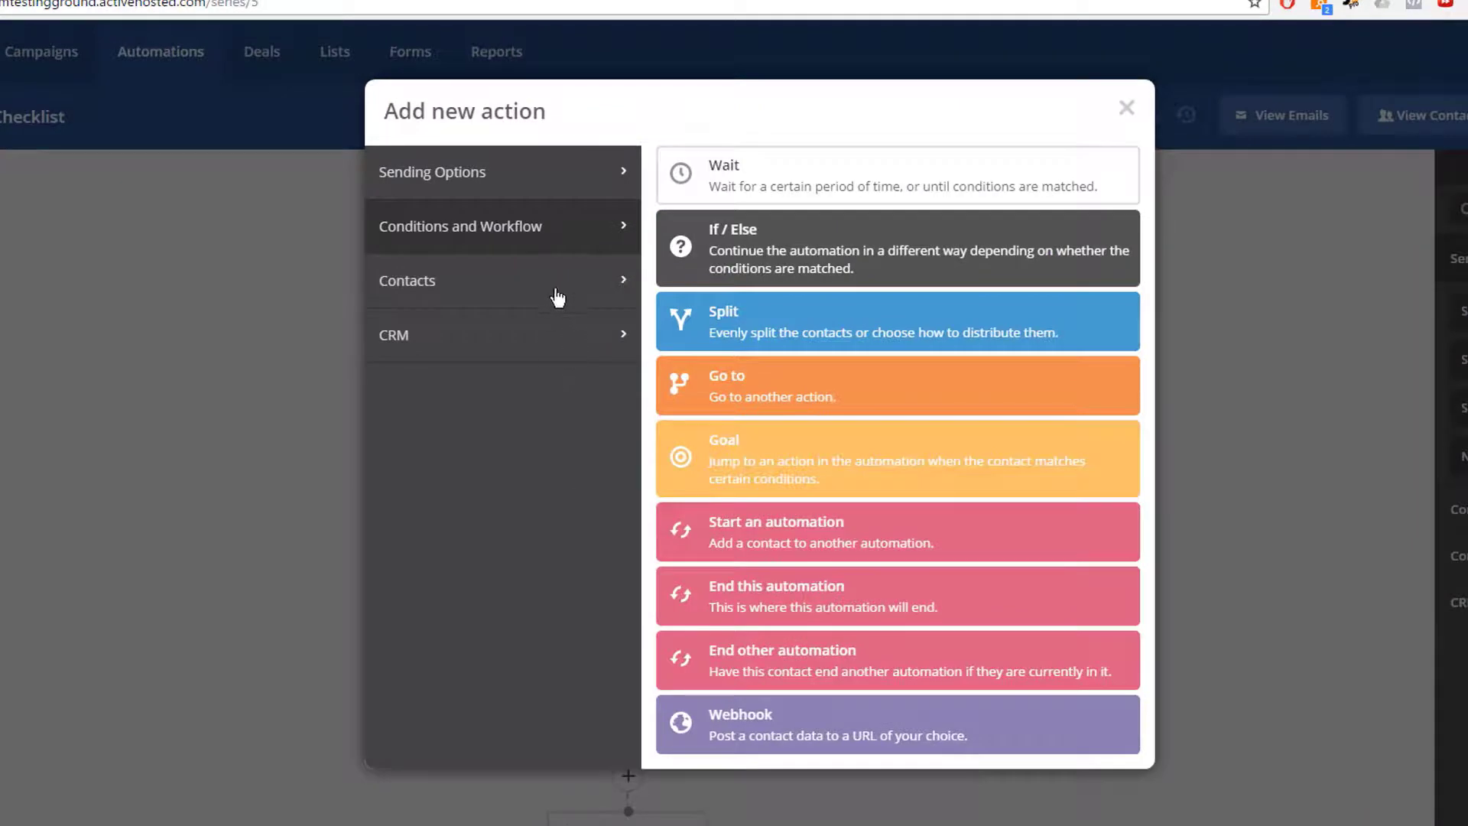
click(497, 294)
click(731, 366)
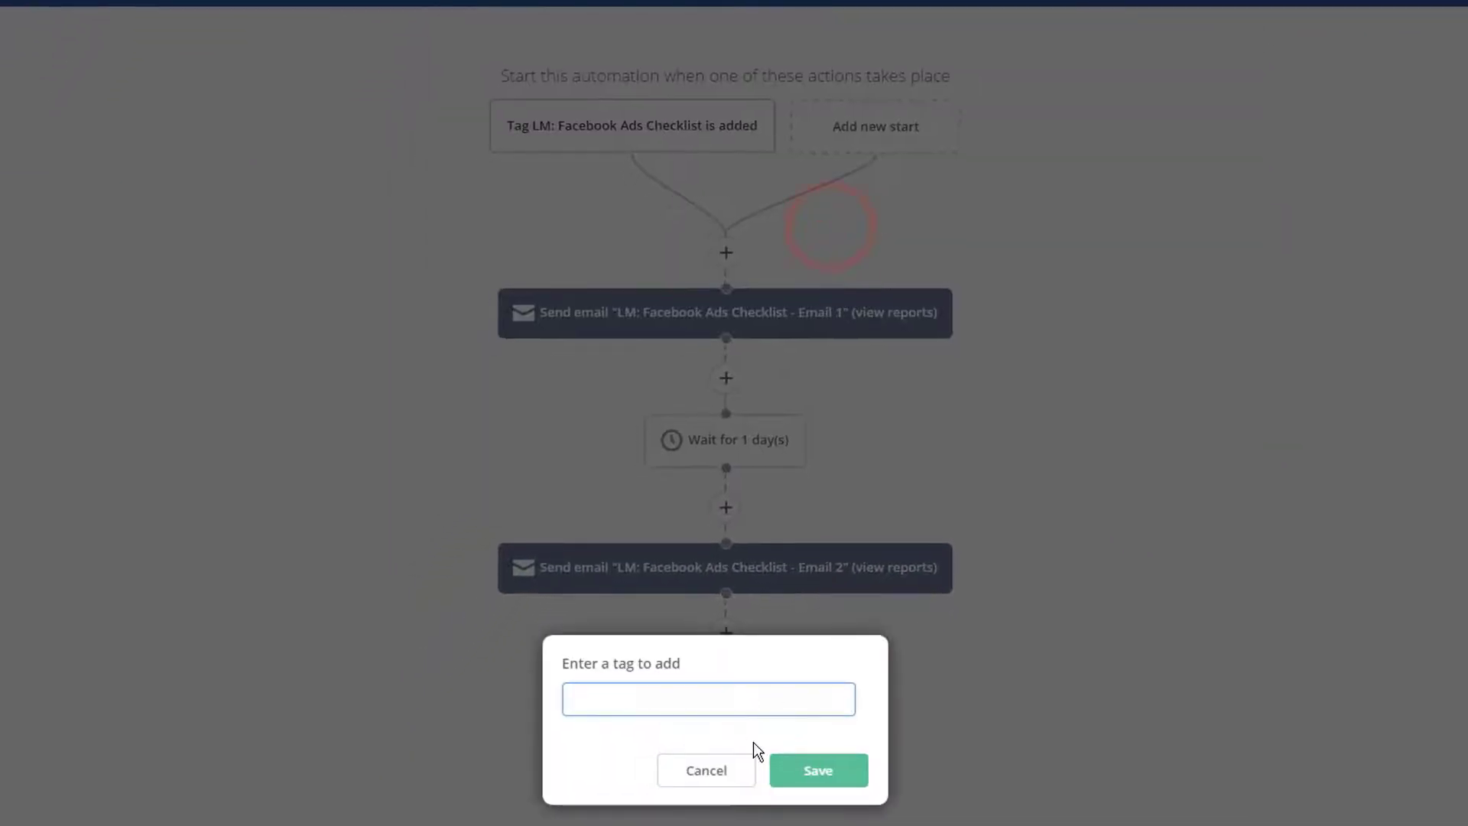
click(723, 757)
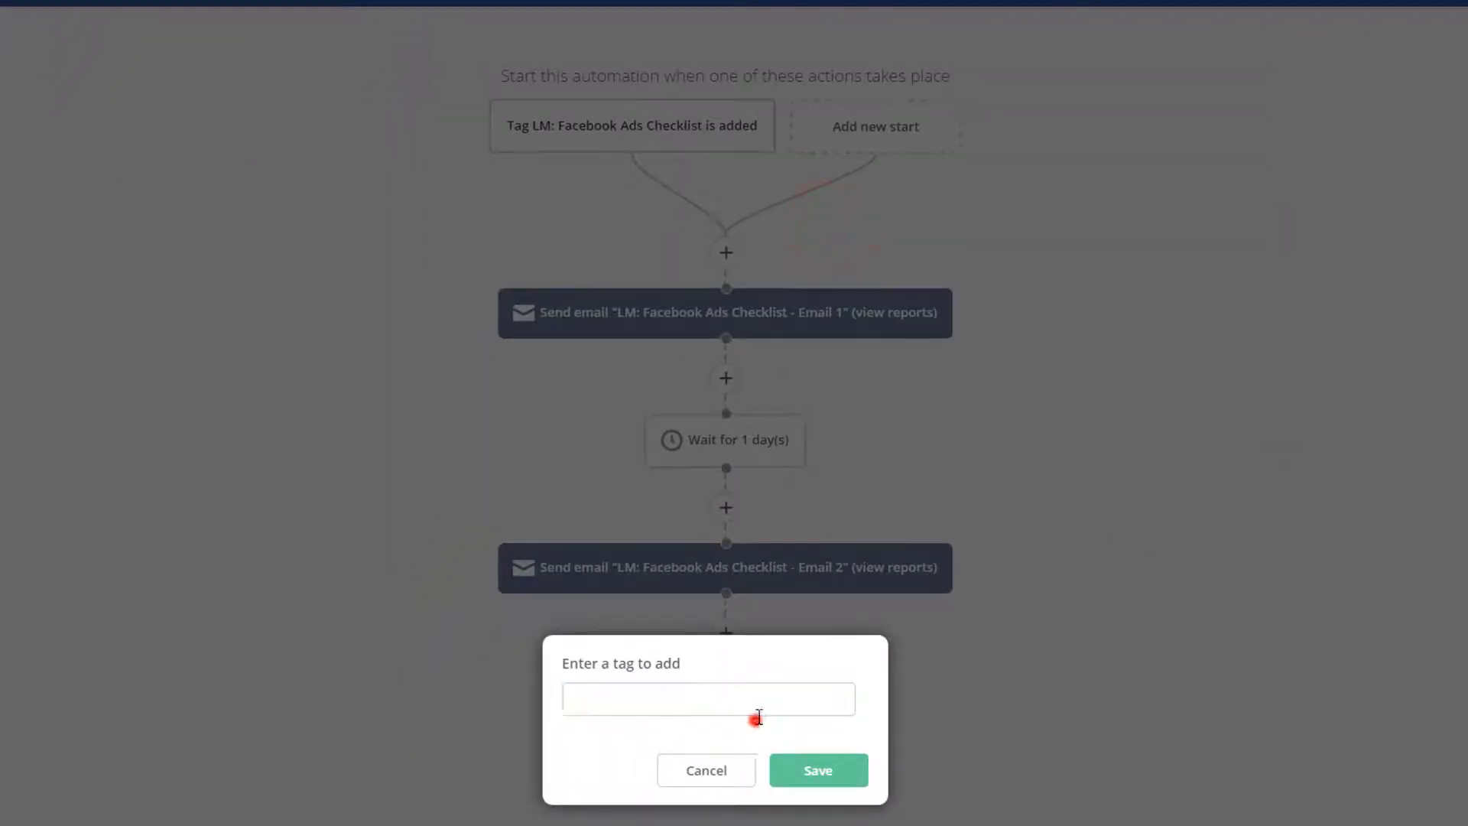
text(Main)
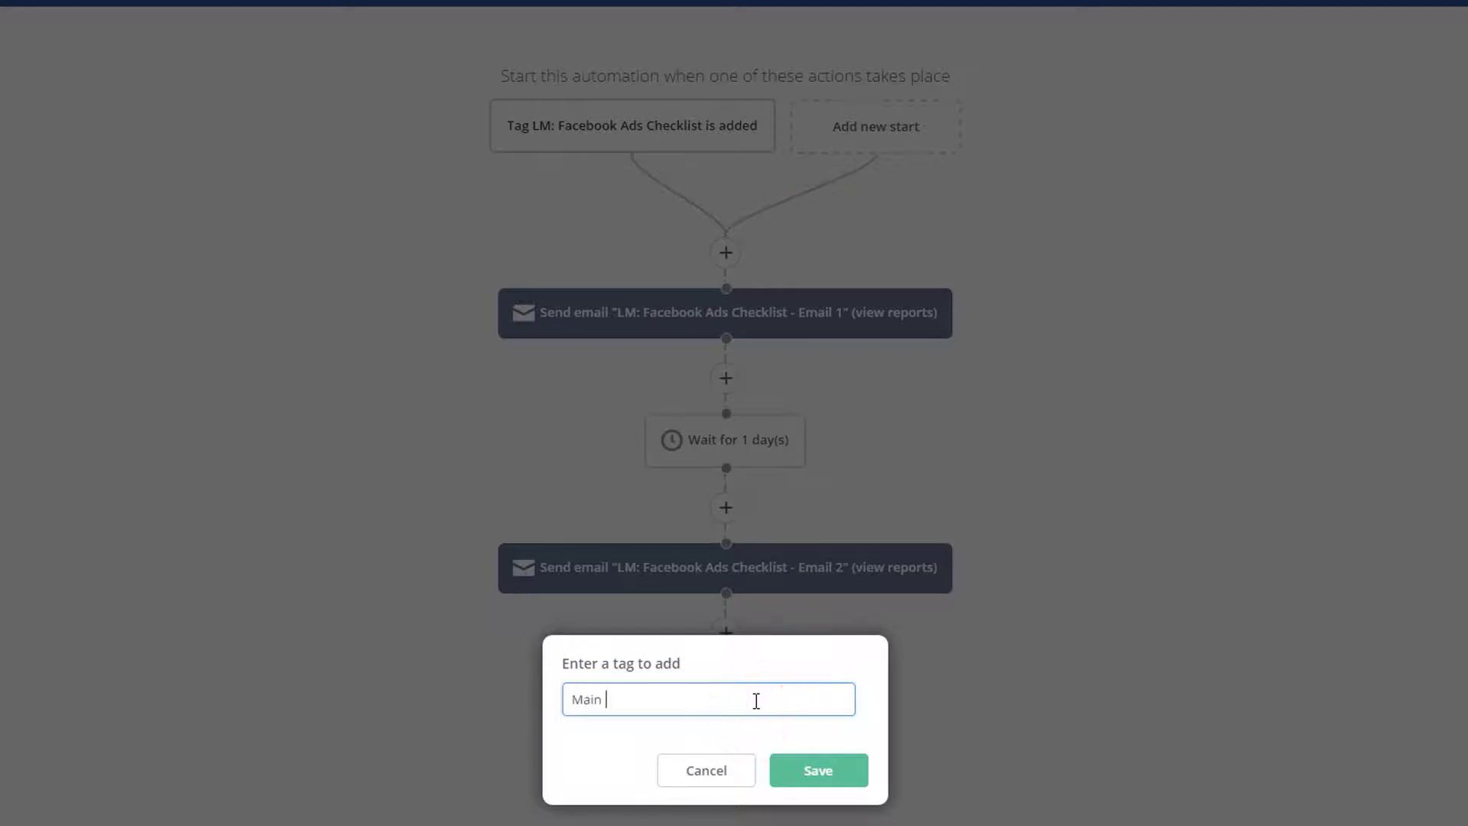
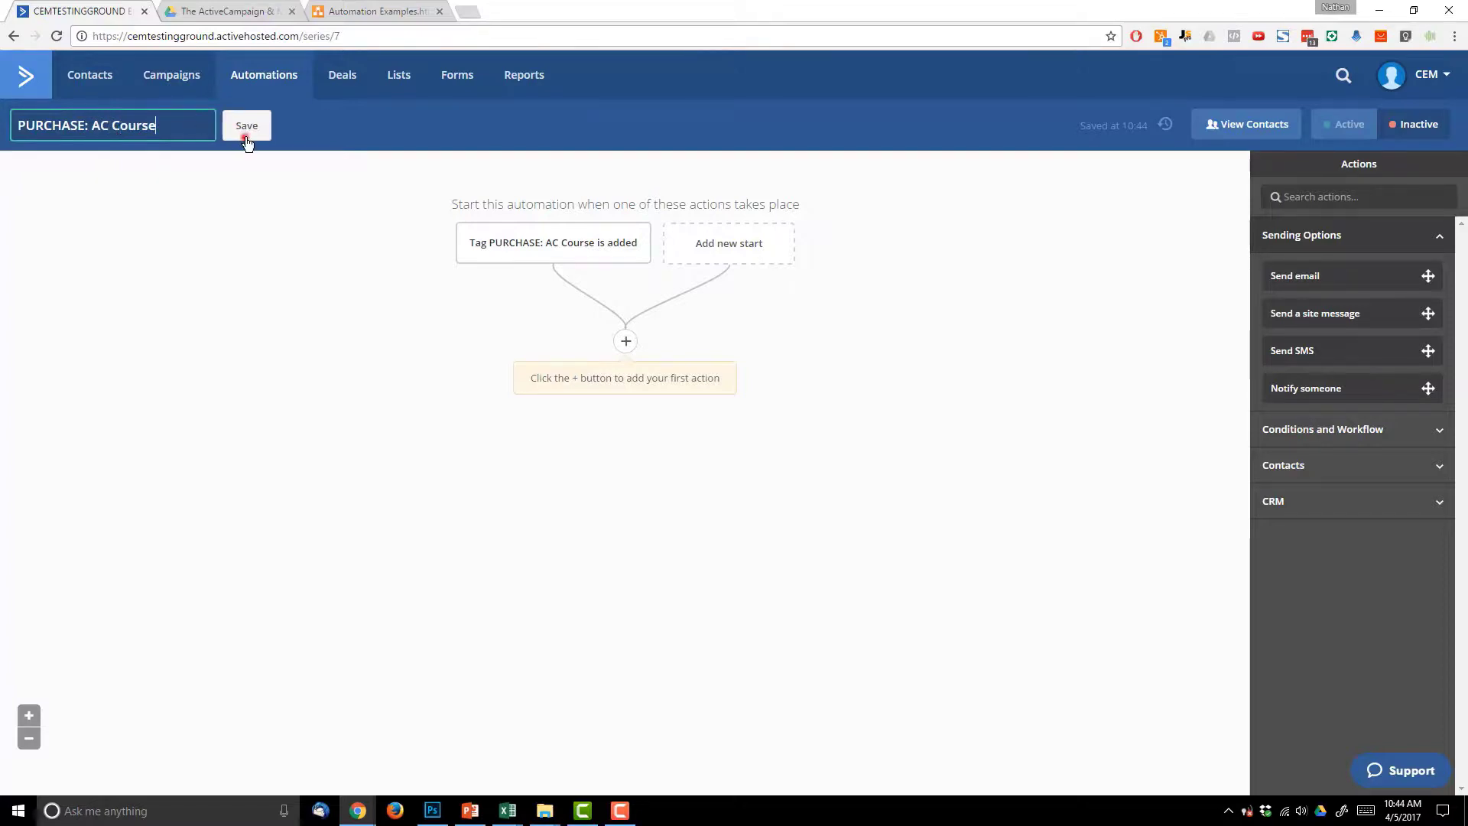
- Save the automation name "PURCHASE: AC Course" and add an end-other-automation action that exits "LM: AC Checklist"
click(247, 137)
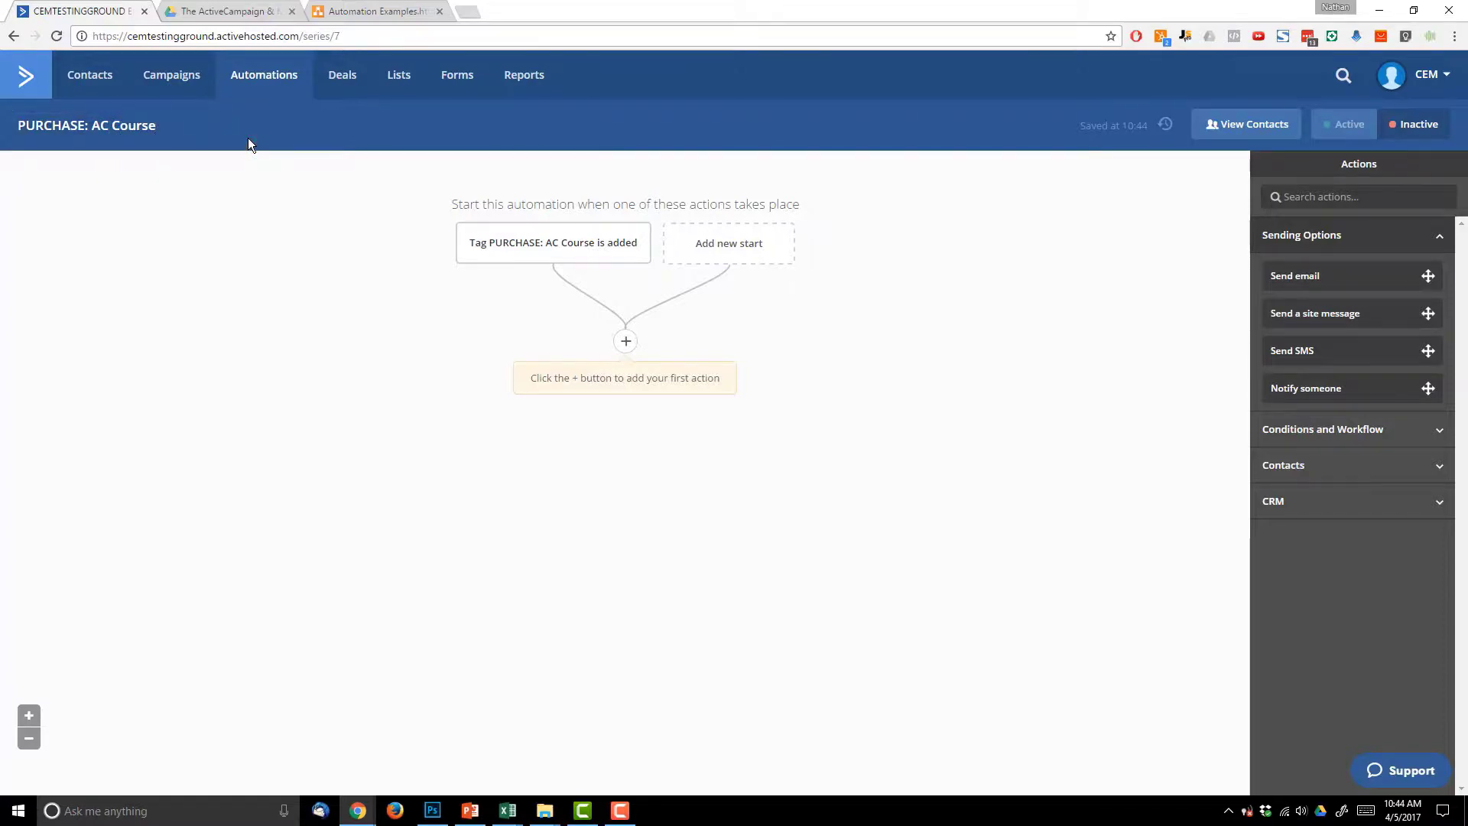
click(625, 341)
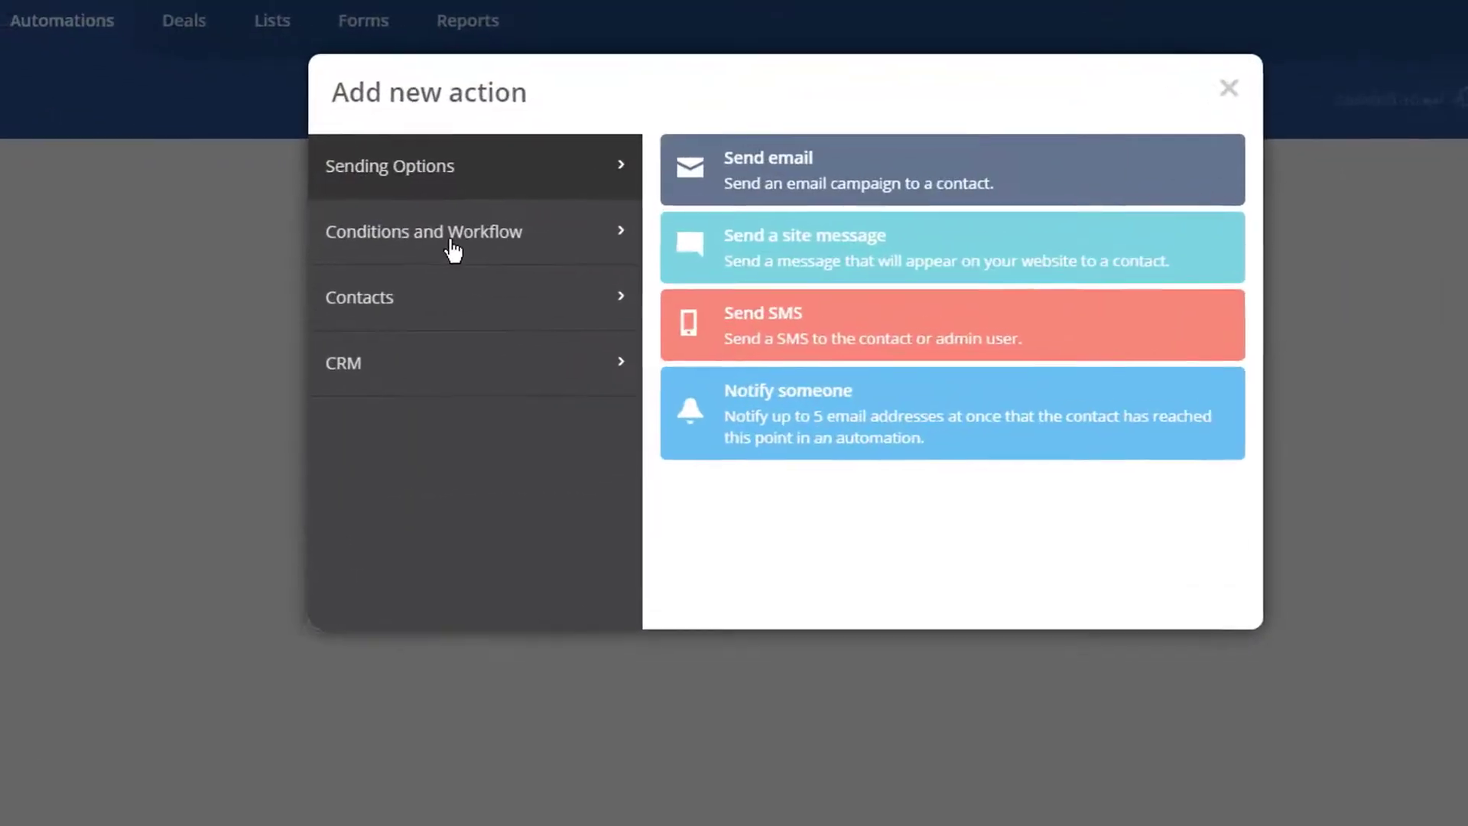
click(497, 221)
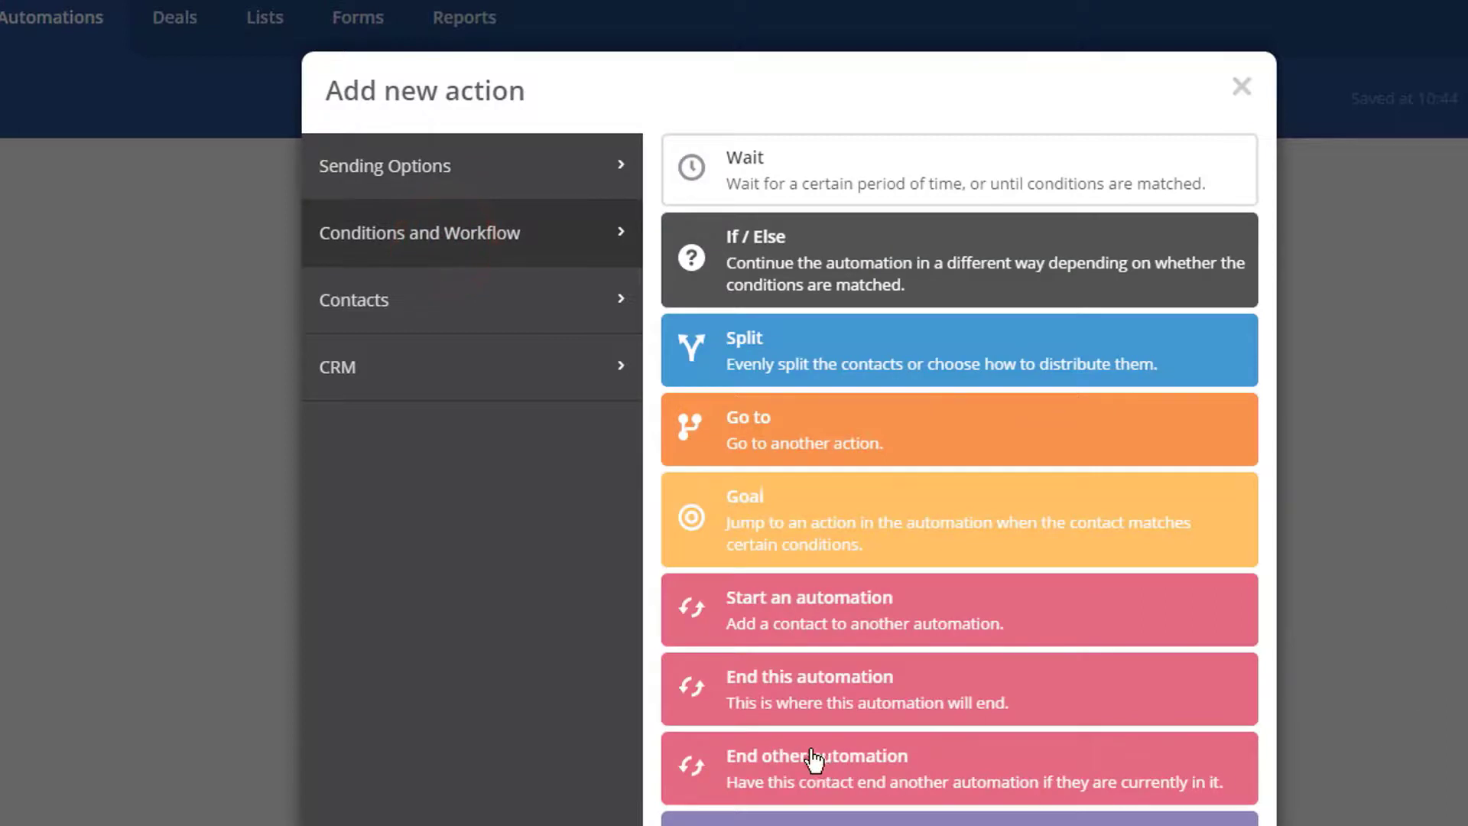
click(850, 764)
click(646, 418)
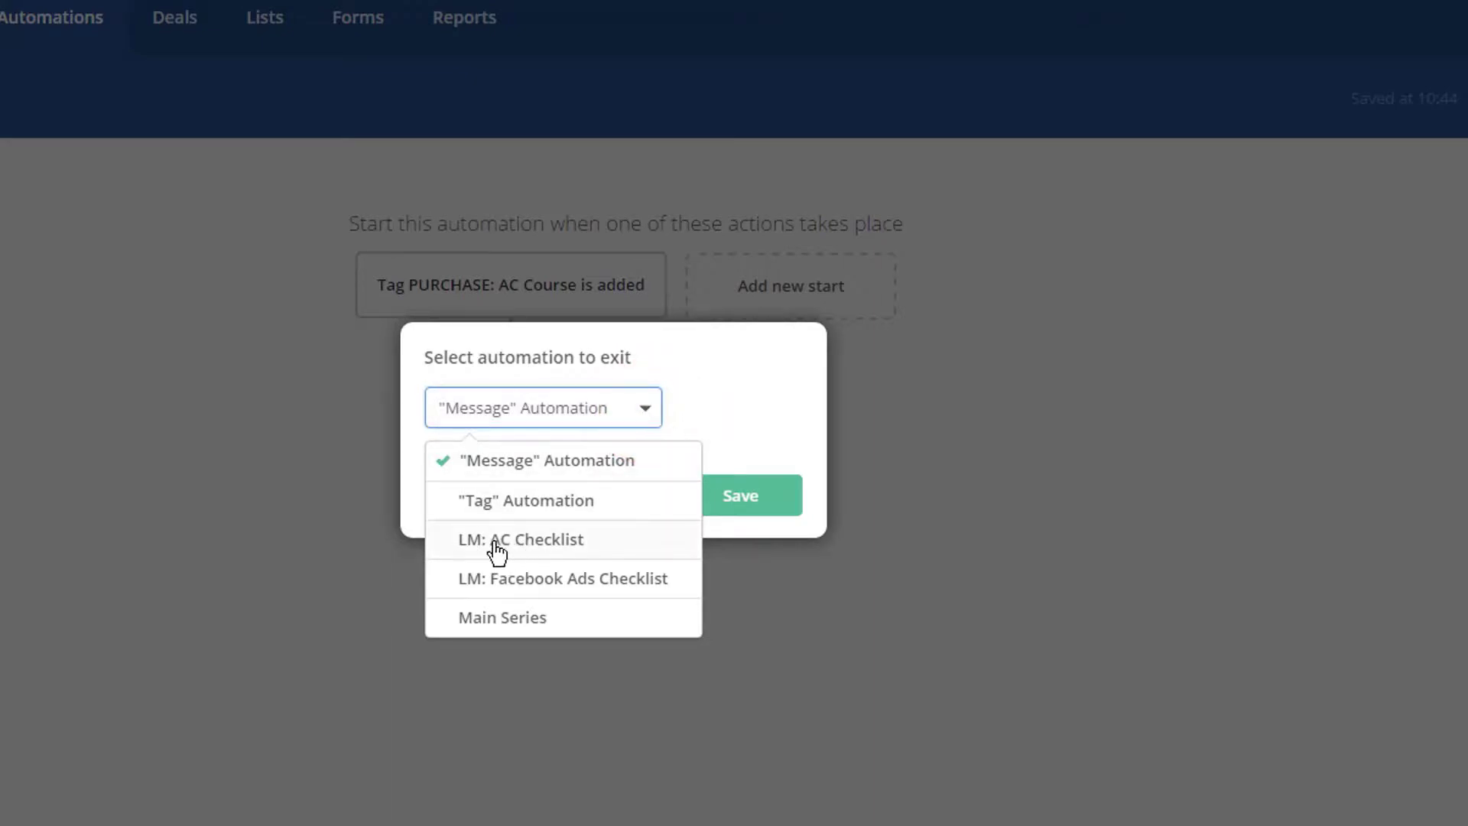
click(557, 544)
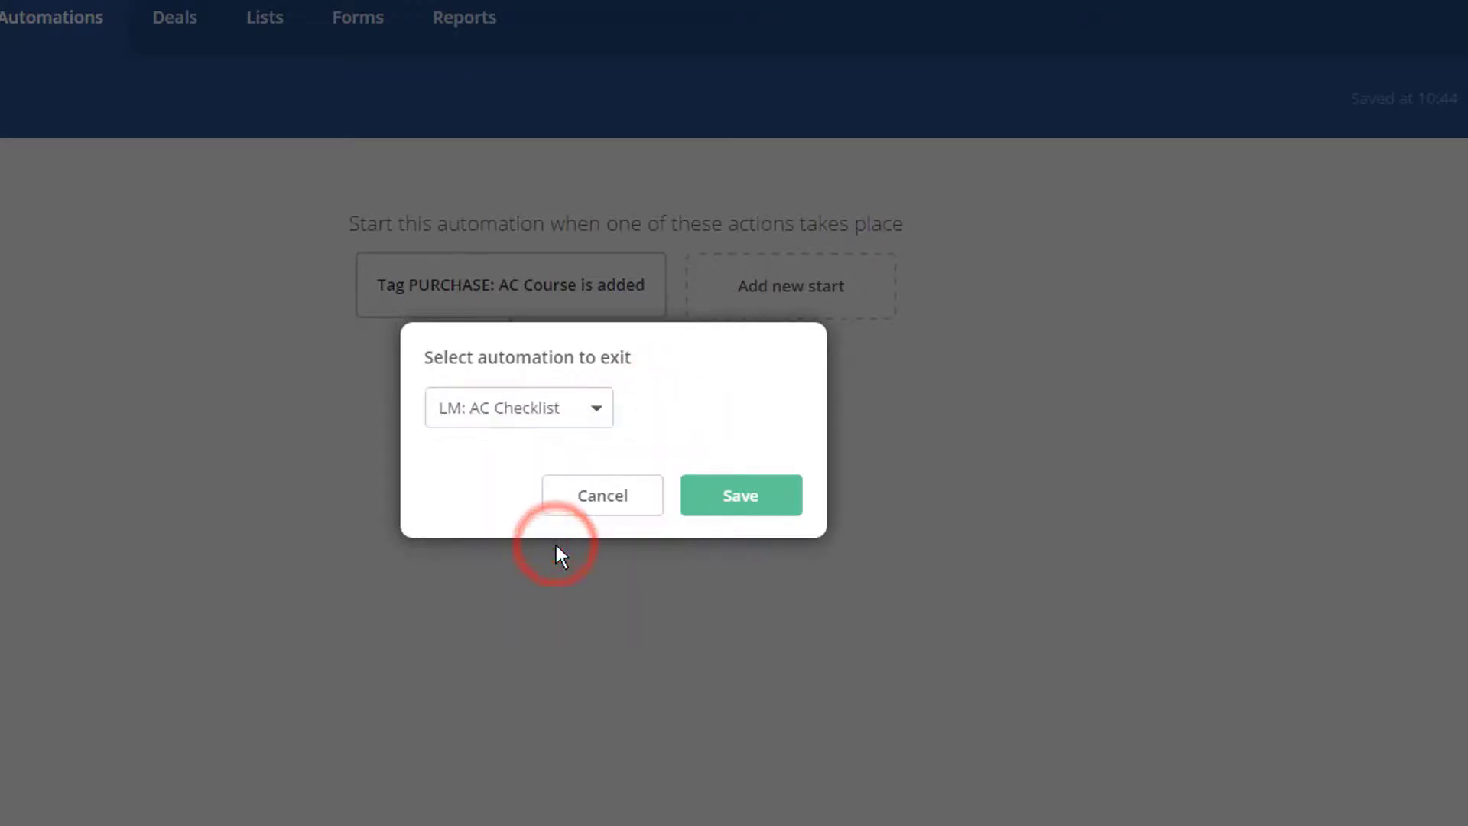
click(746, 498)
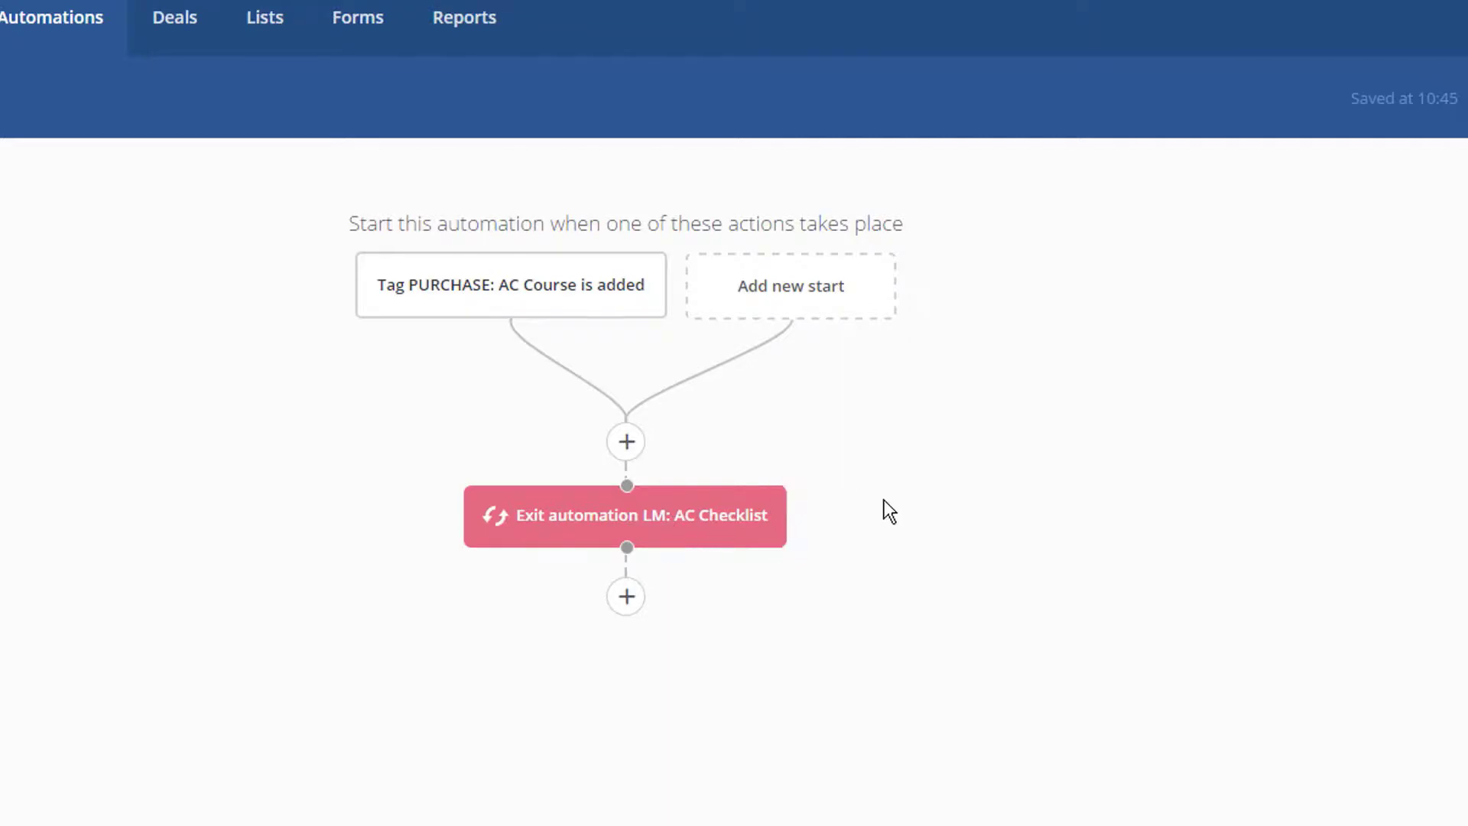
- Add a send-email action after the exit action with a new email named "PURCHASE: AC Course - Email 1"
click(627, 604)
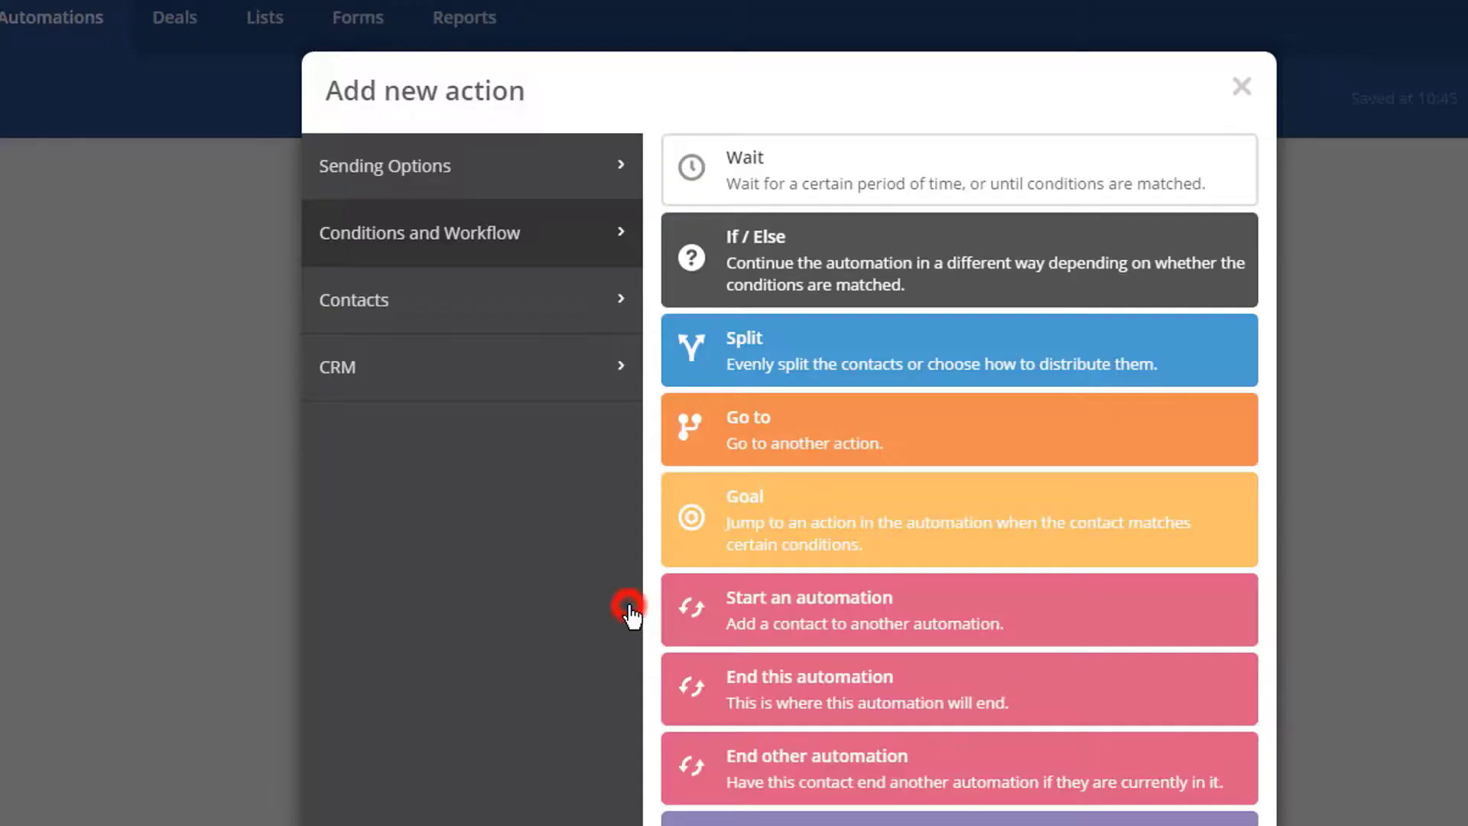
click(484, 186)
click(756, 182)
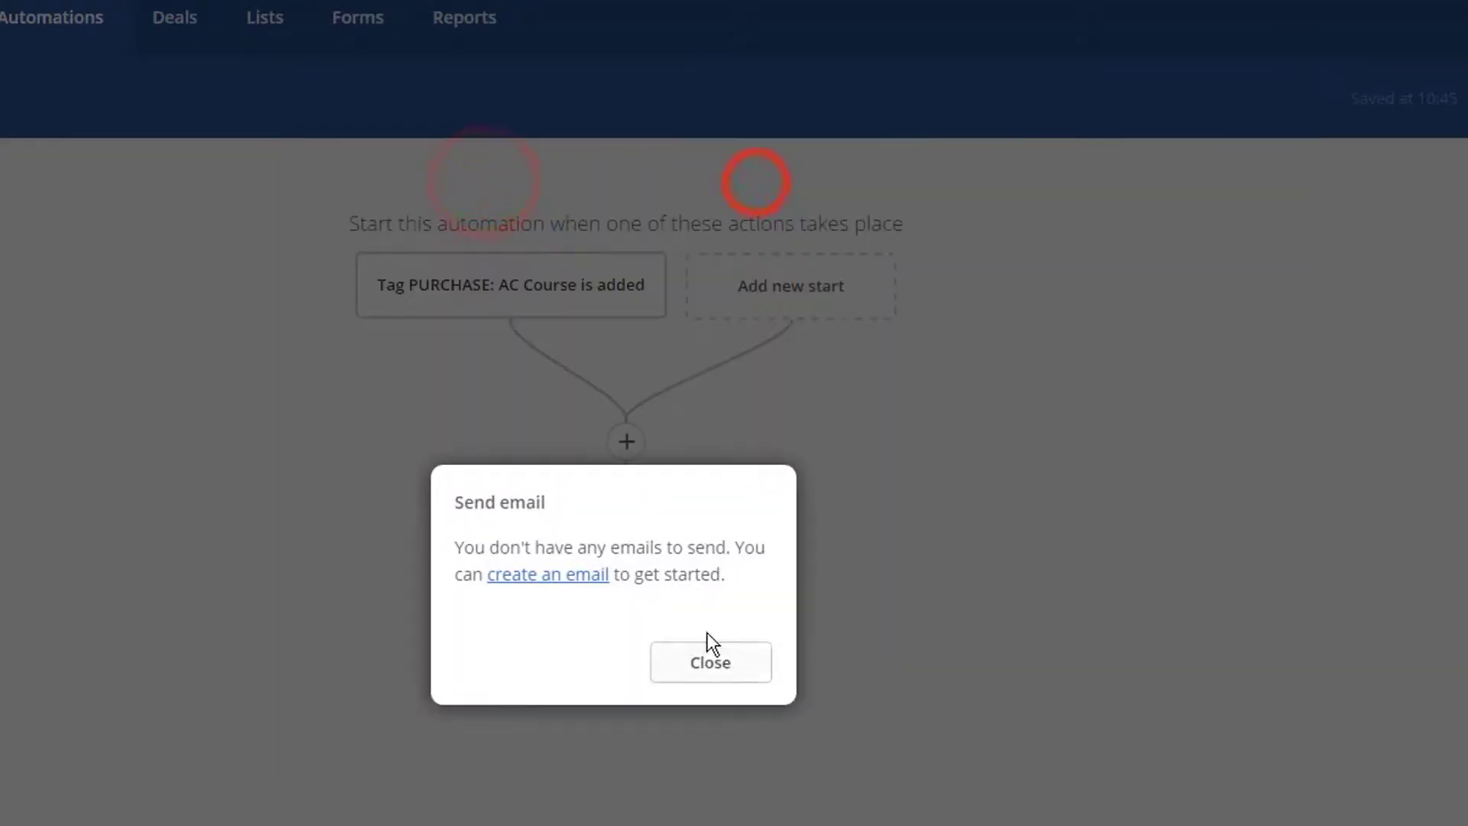
click(587, 570)
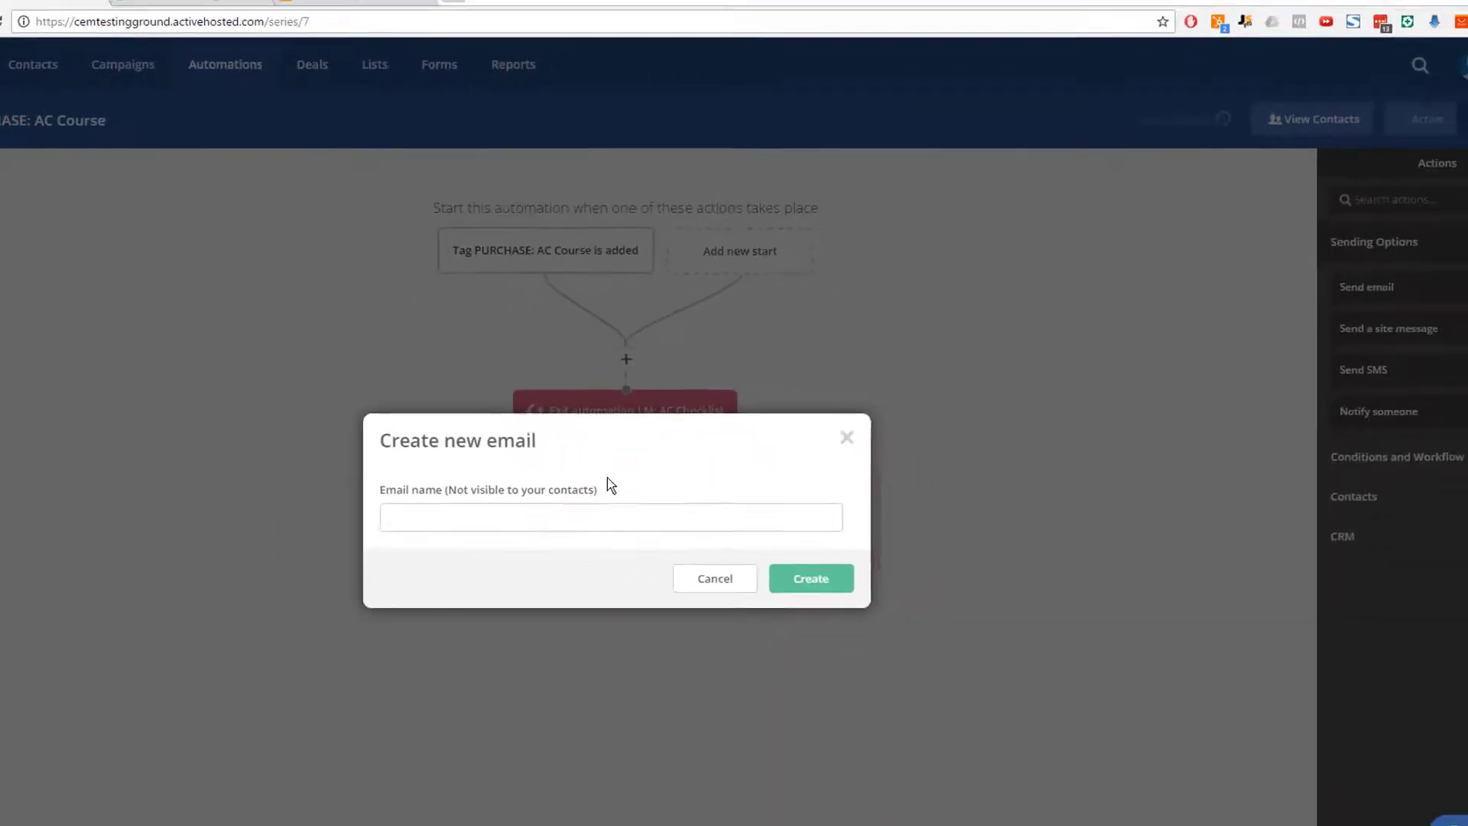
click(613, 469)
text(PURCHASE: AC )
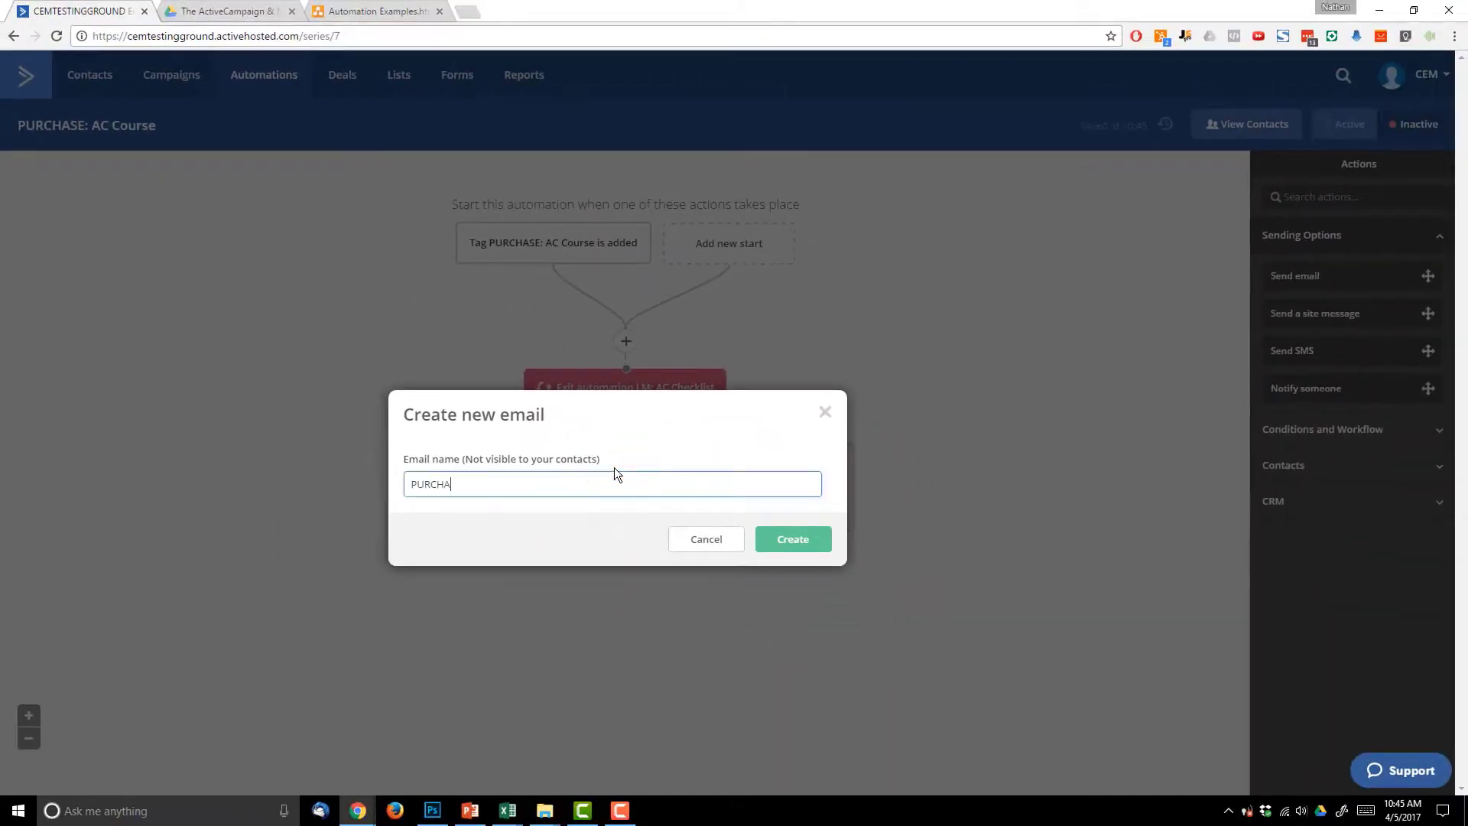
text(Course - Email 1)
click(798, 535)
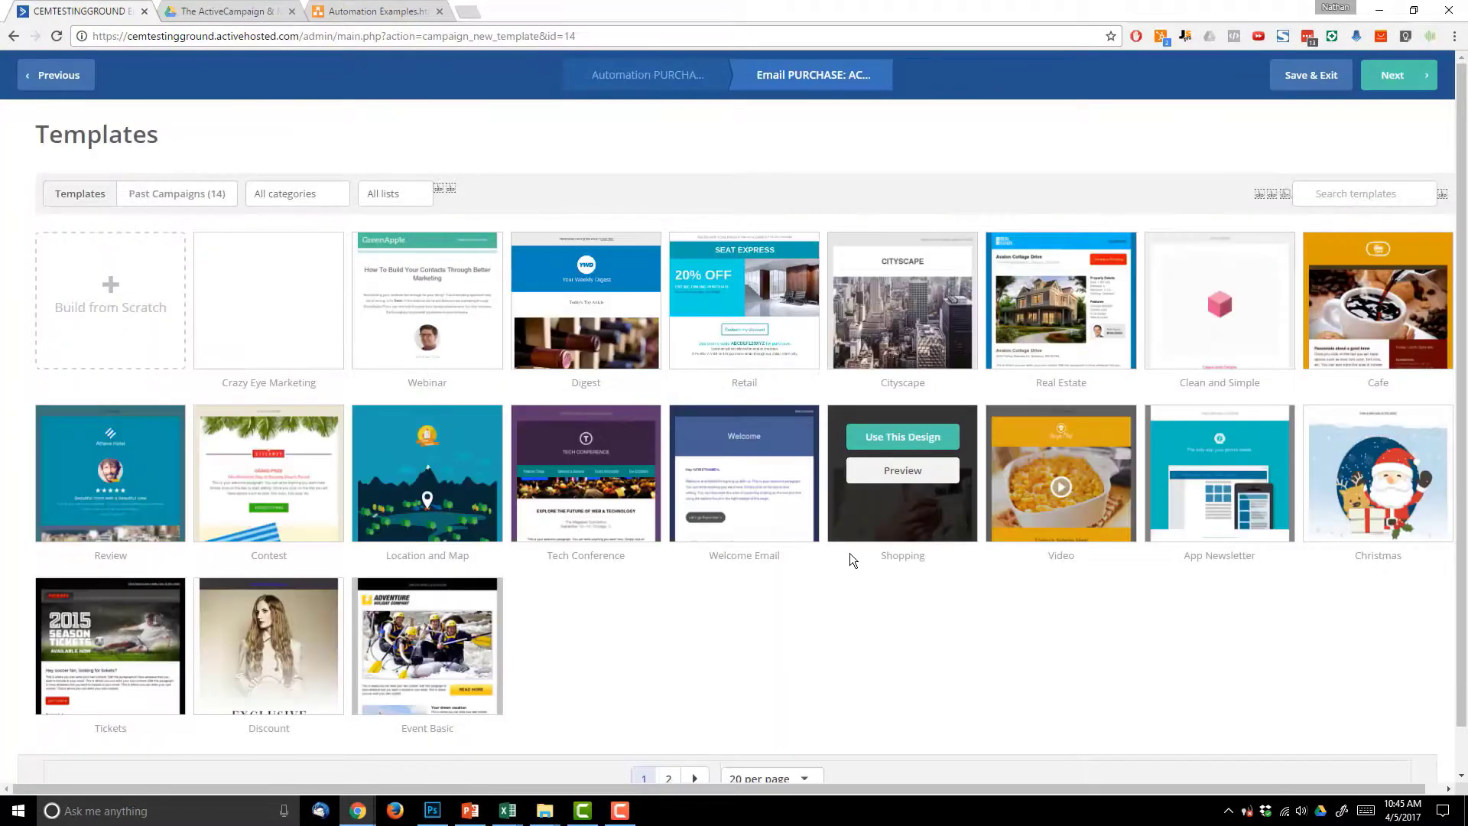
- Use the Crazy Eye Marketing template for the purchase email with the placeholder subject "hdg" and proceed to the campaign summary
click(270, 264)
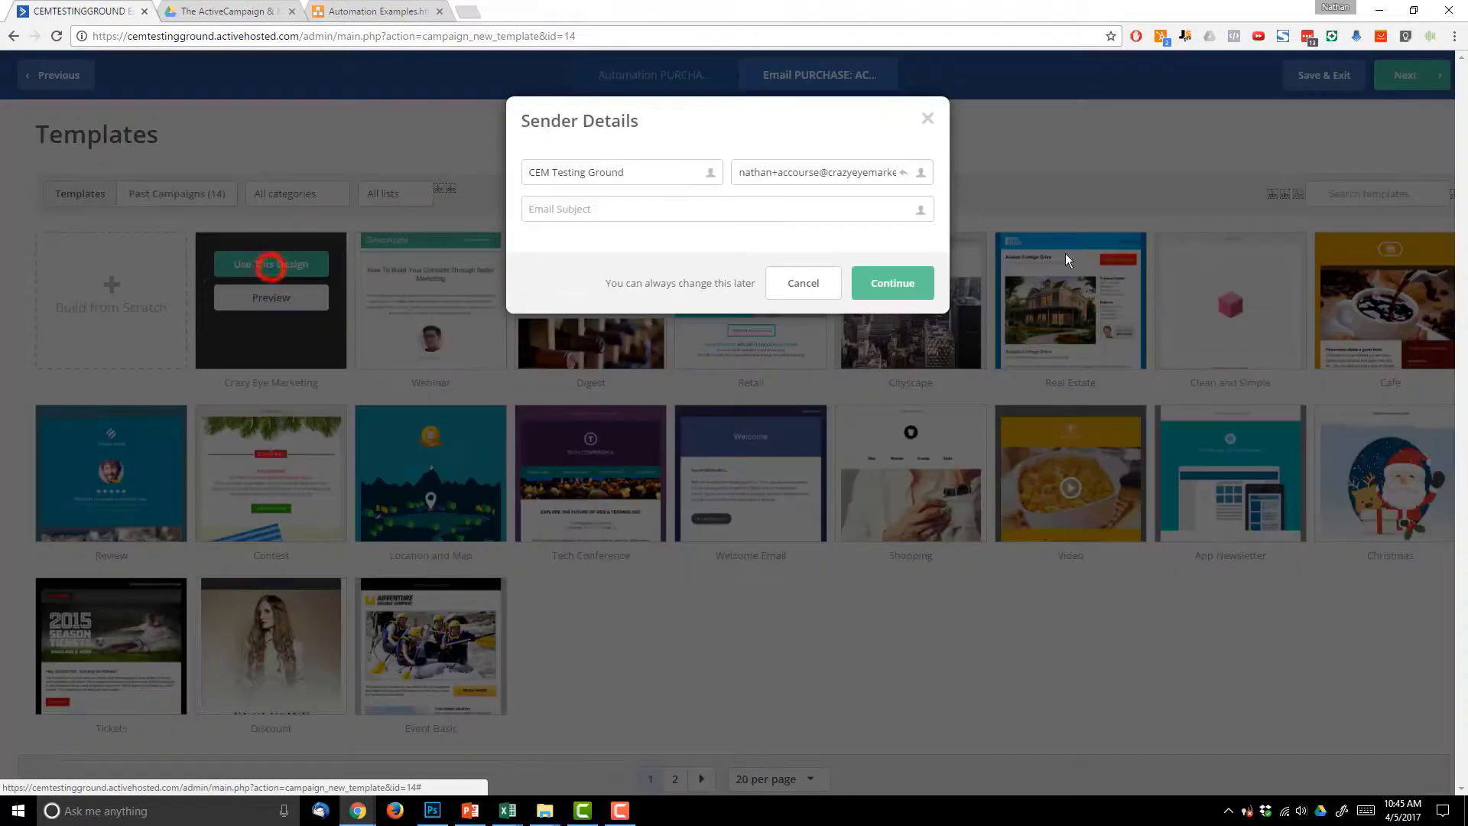
click(810, 209)
text(Hey)
click(921, 287)
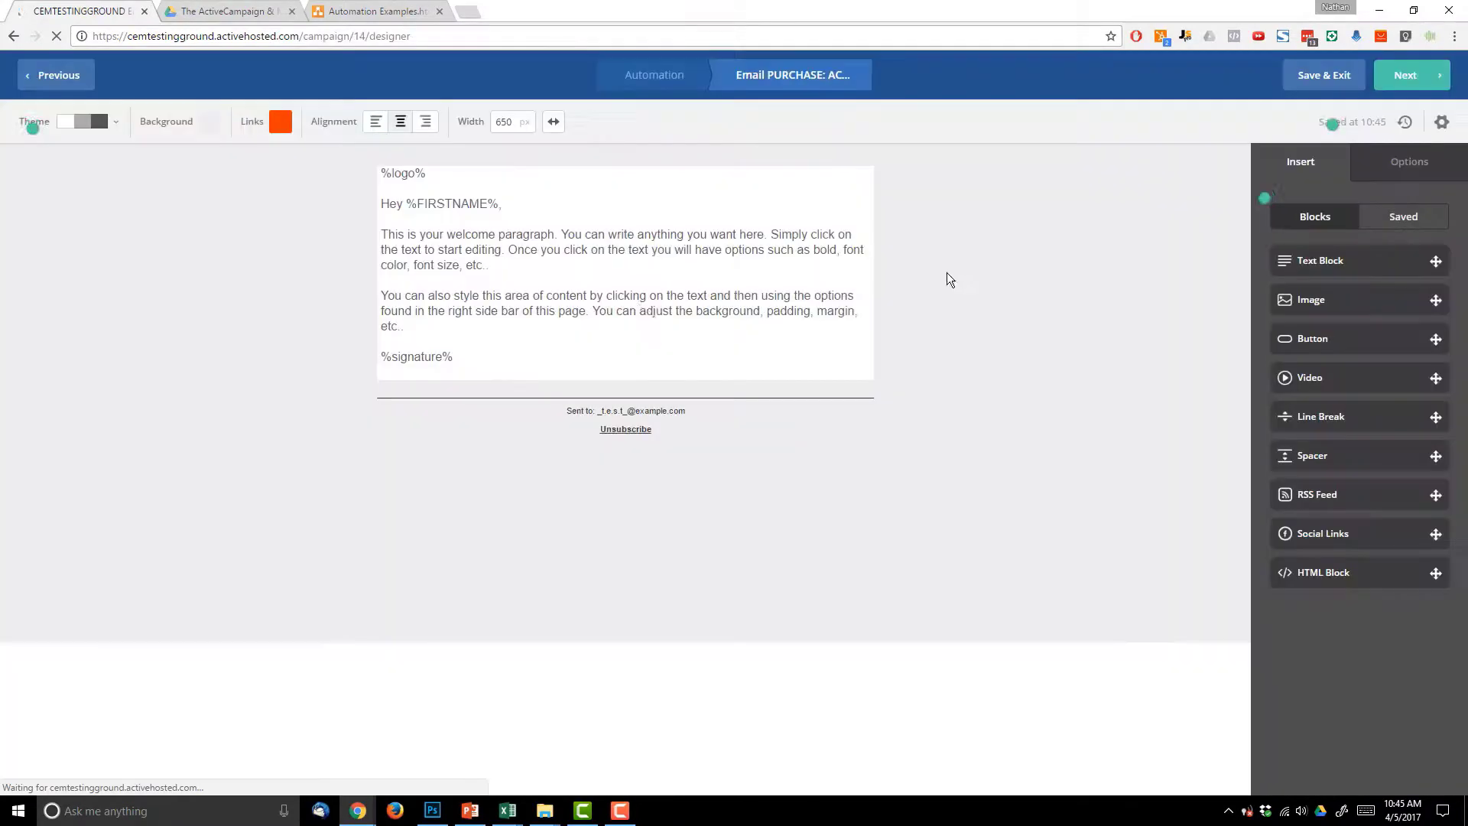
click(651, 302)
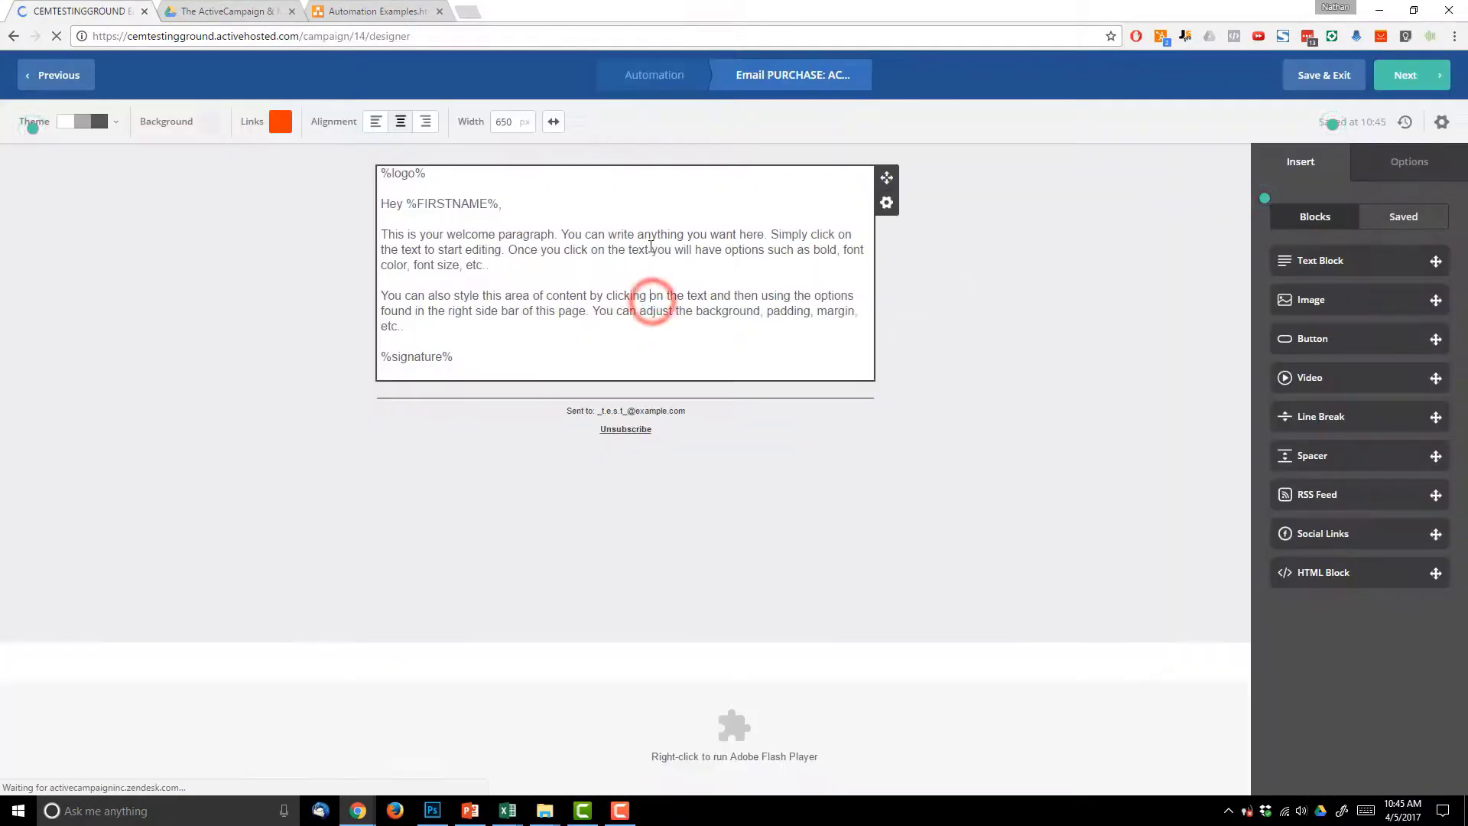
click(1411, 76)
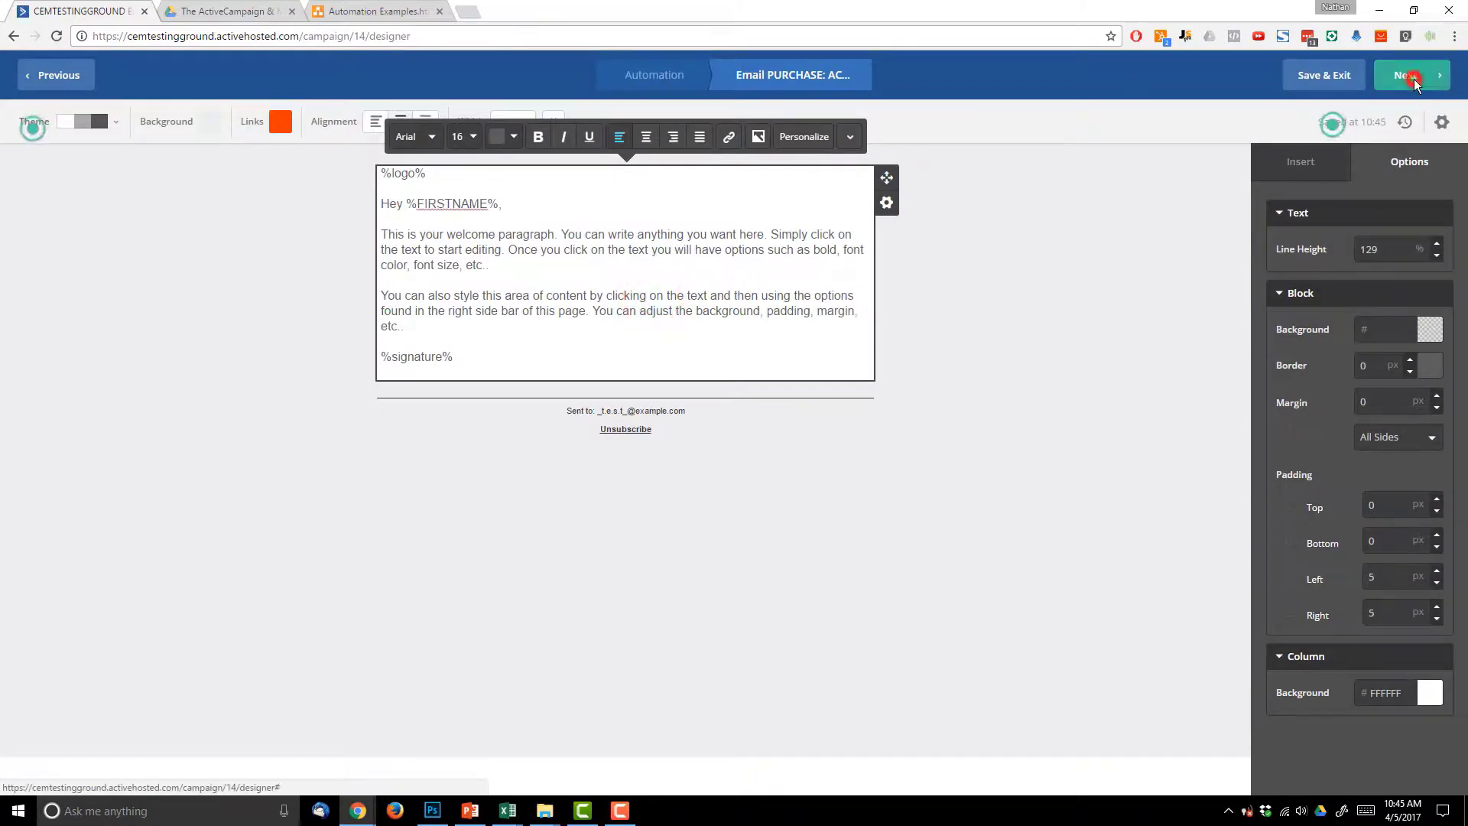
- Turn on Google Analytics for the purchase email, remove the email-number suffix from its campaign name, and finish the email
scroll(1149, 252, down, 1)
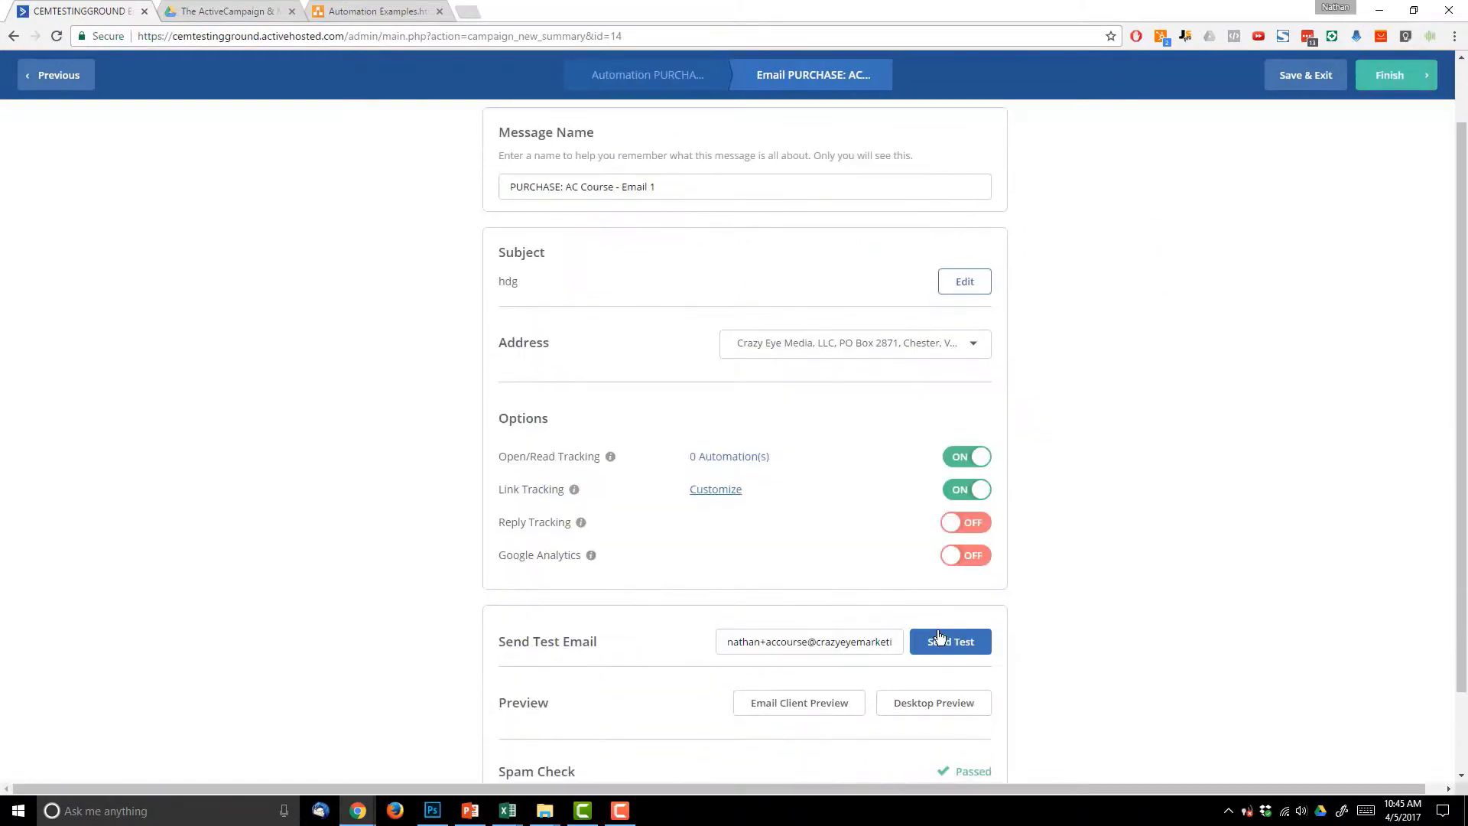
click(974, 560)
drag(625, 194, 757, 191)
key(BackSpace)
click(916, 277)
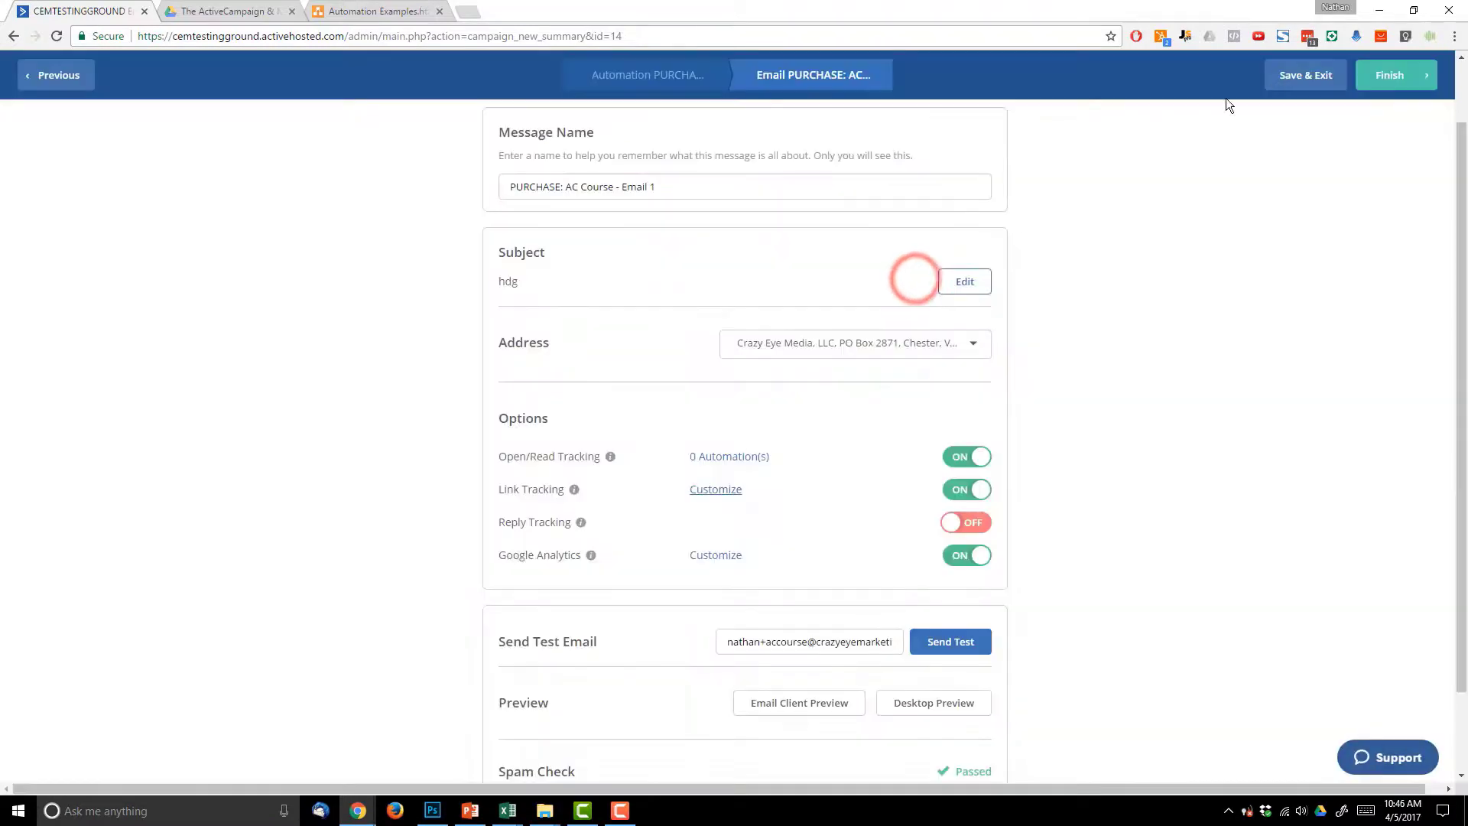
click(1392, 73)
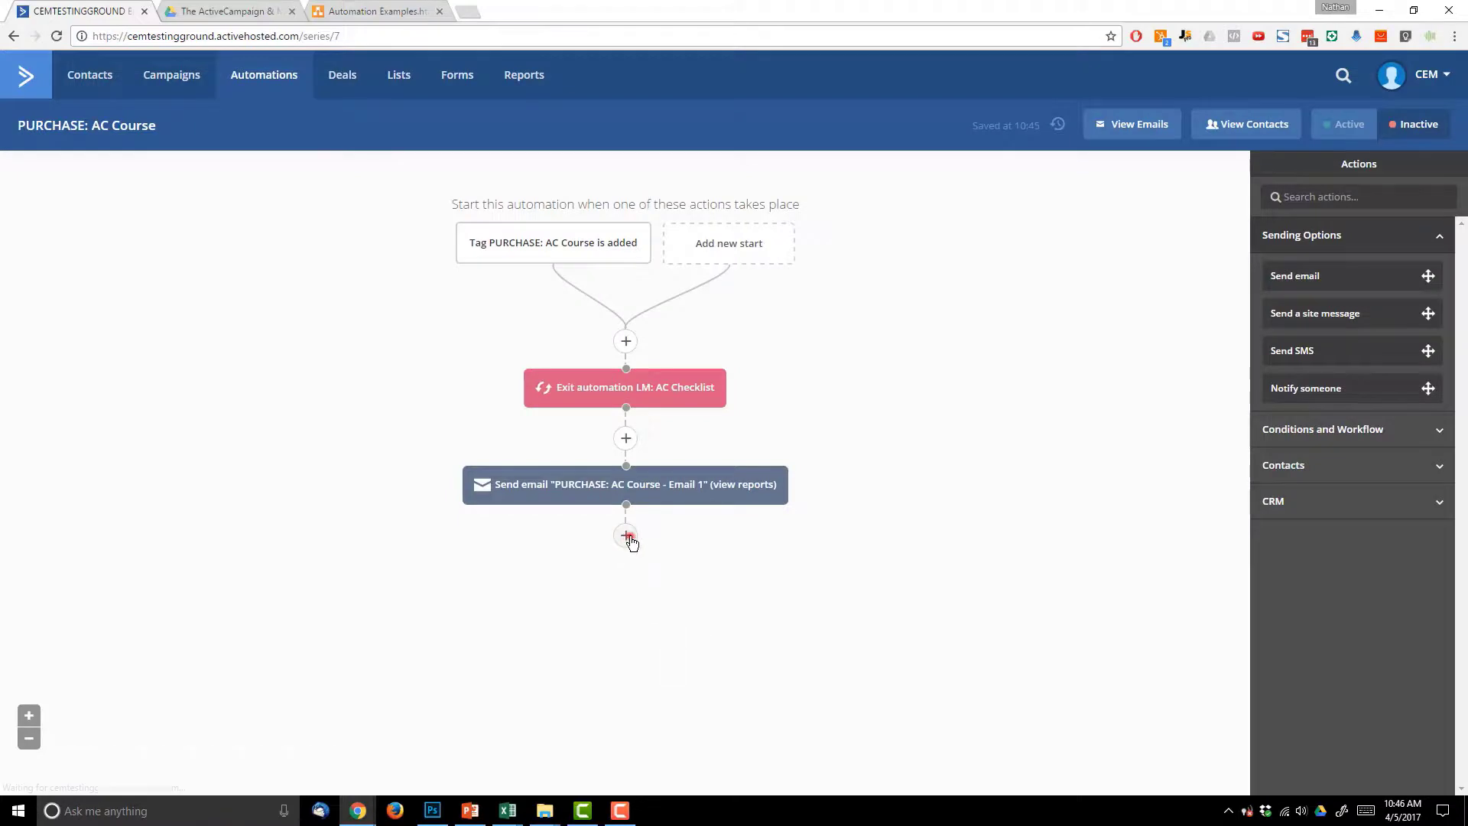
- Add a wait action for 1 day after the "PURCHASE: AC Course - Email 1" email
click(626, 536)
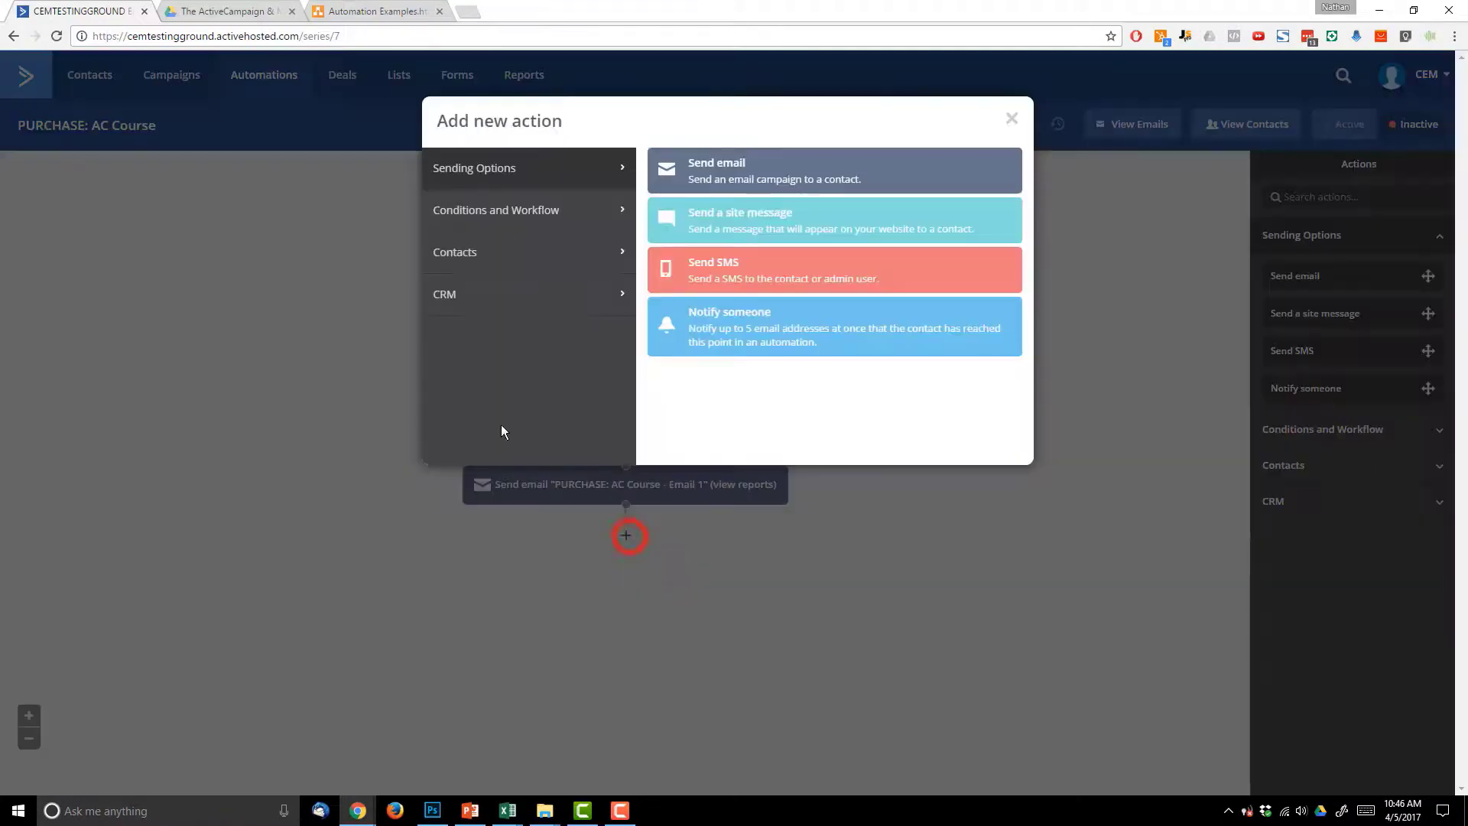
click(524, 215)
click(727, 168)
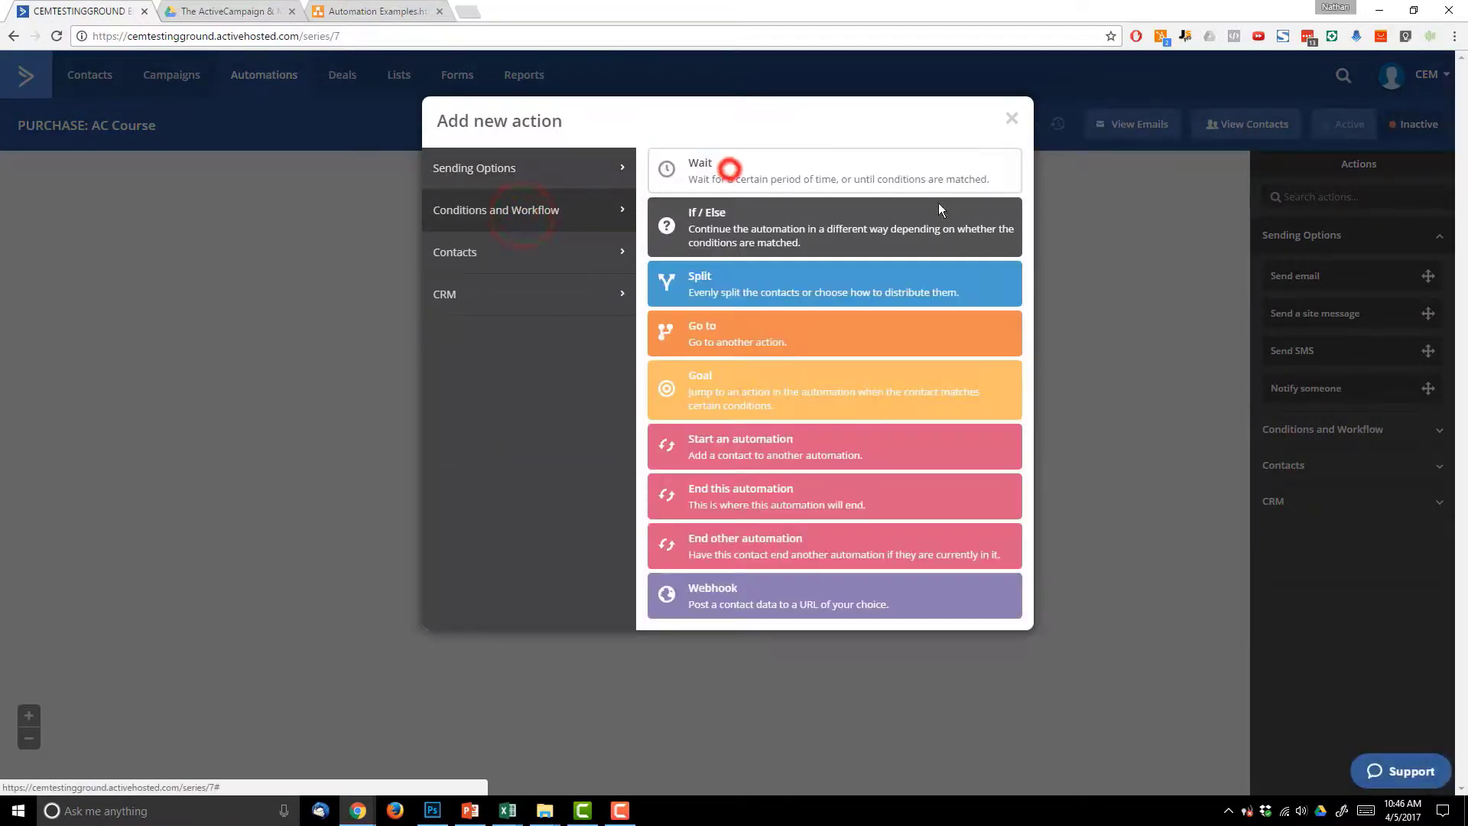
click(583, 526)
text(1)
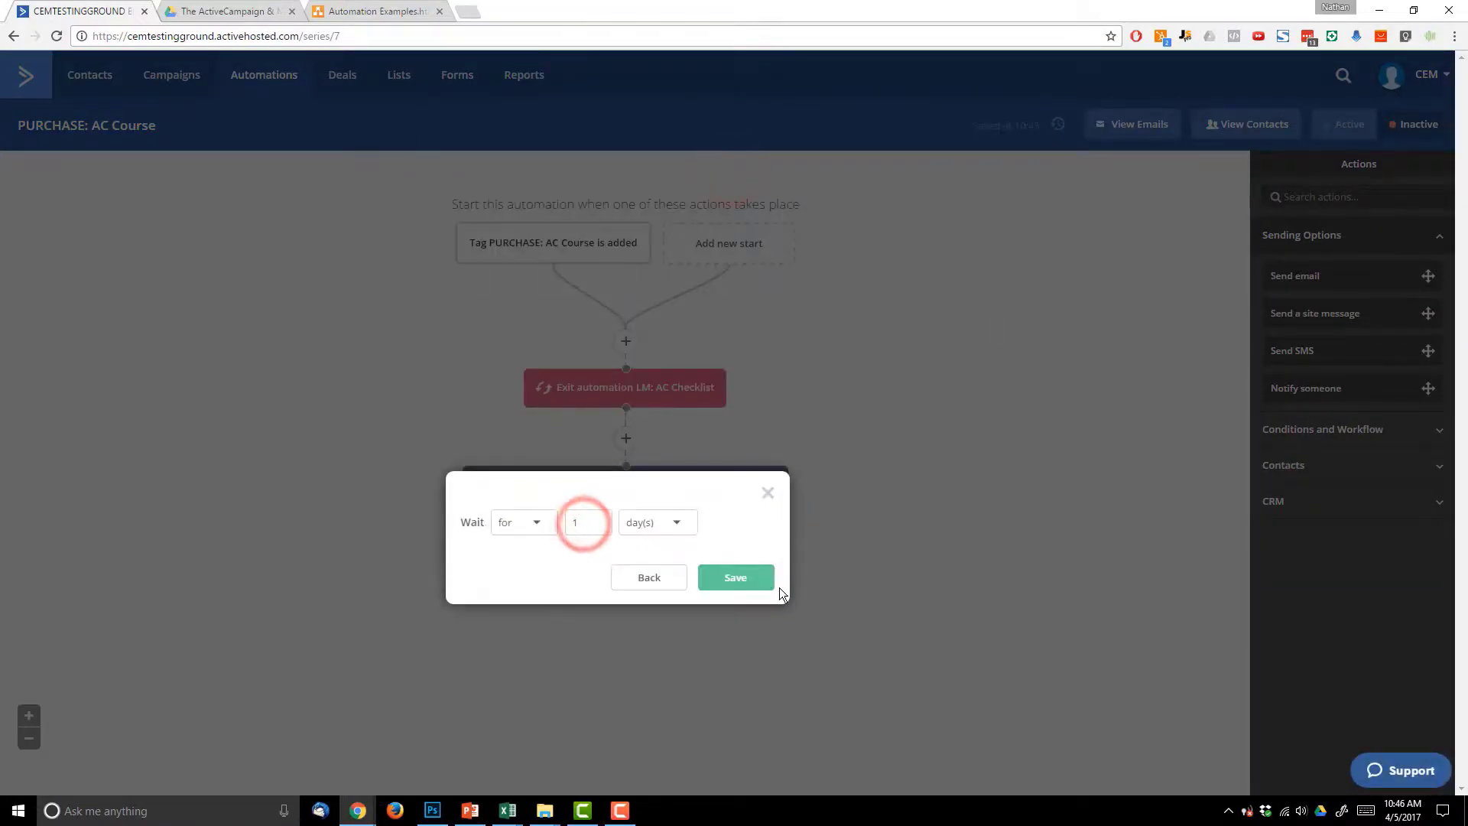
click(730, 578)
- Add a send-email action after the wait with a new email named "PURCHASE: AC Course - Email 2"
click(625, 635)
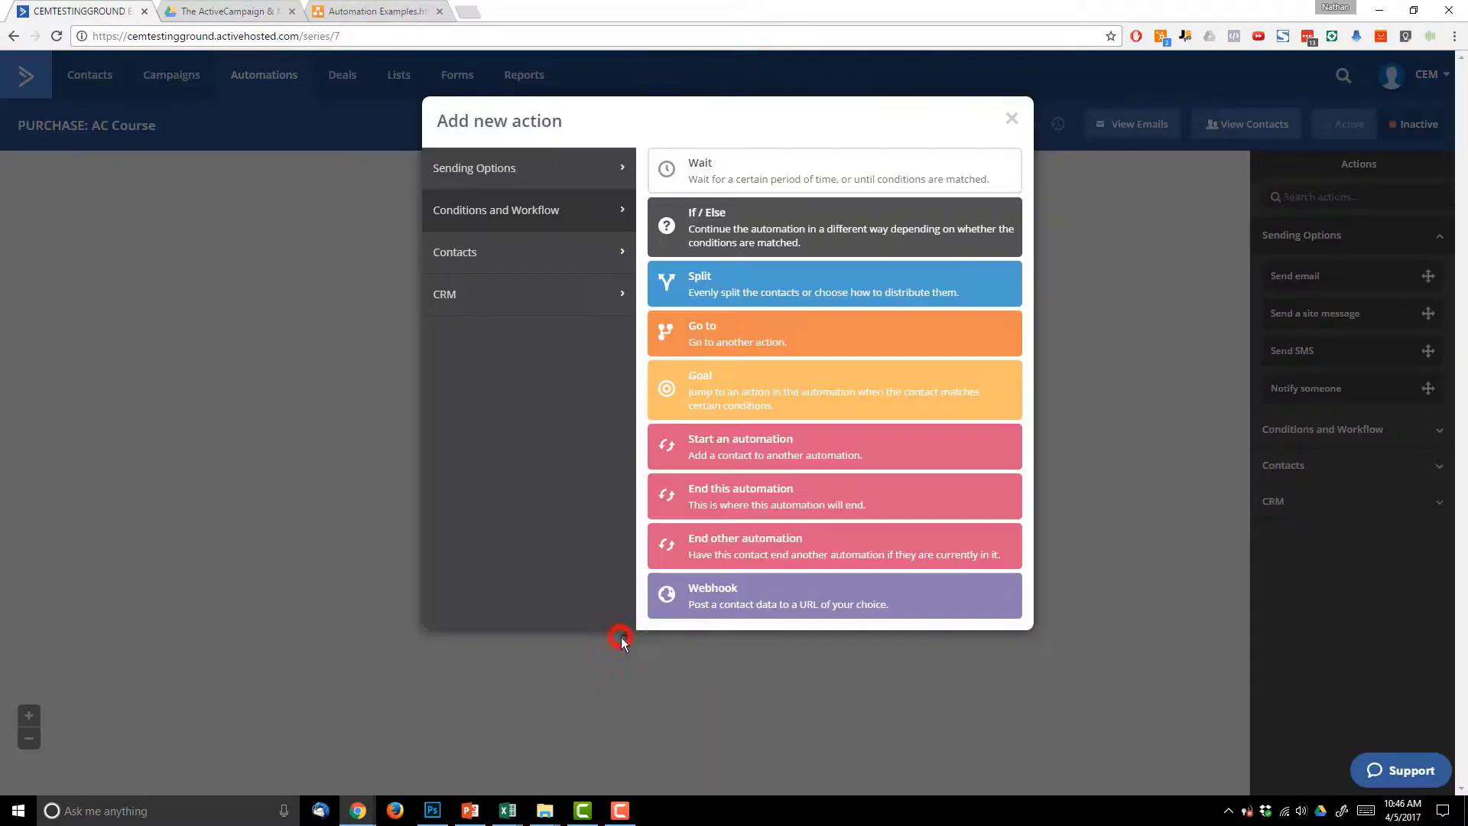
click(533, 172)
click(718, 170)
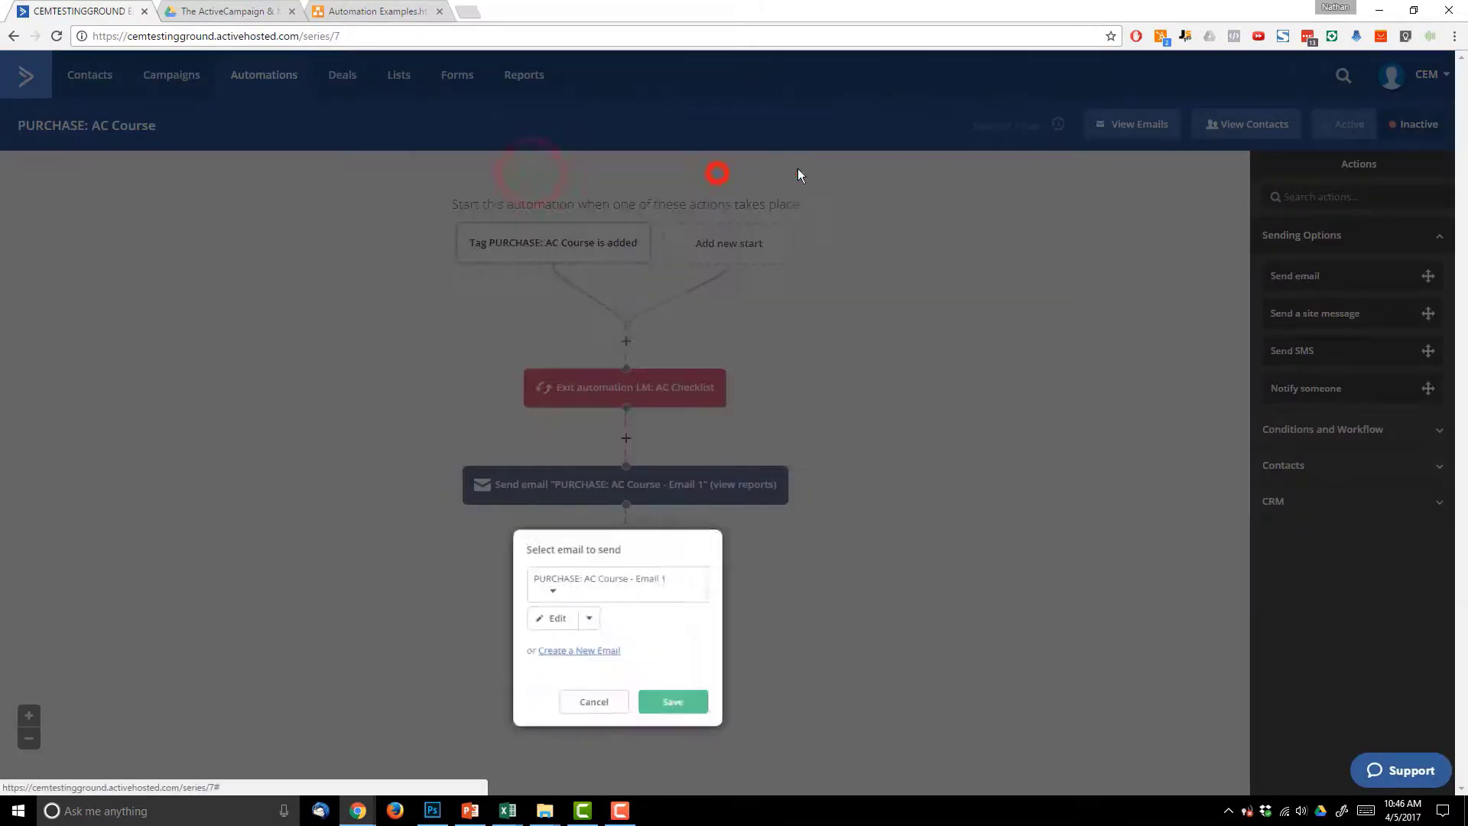
click(592, 652)
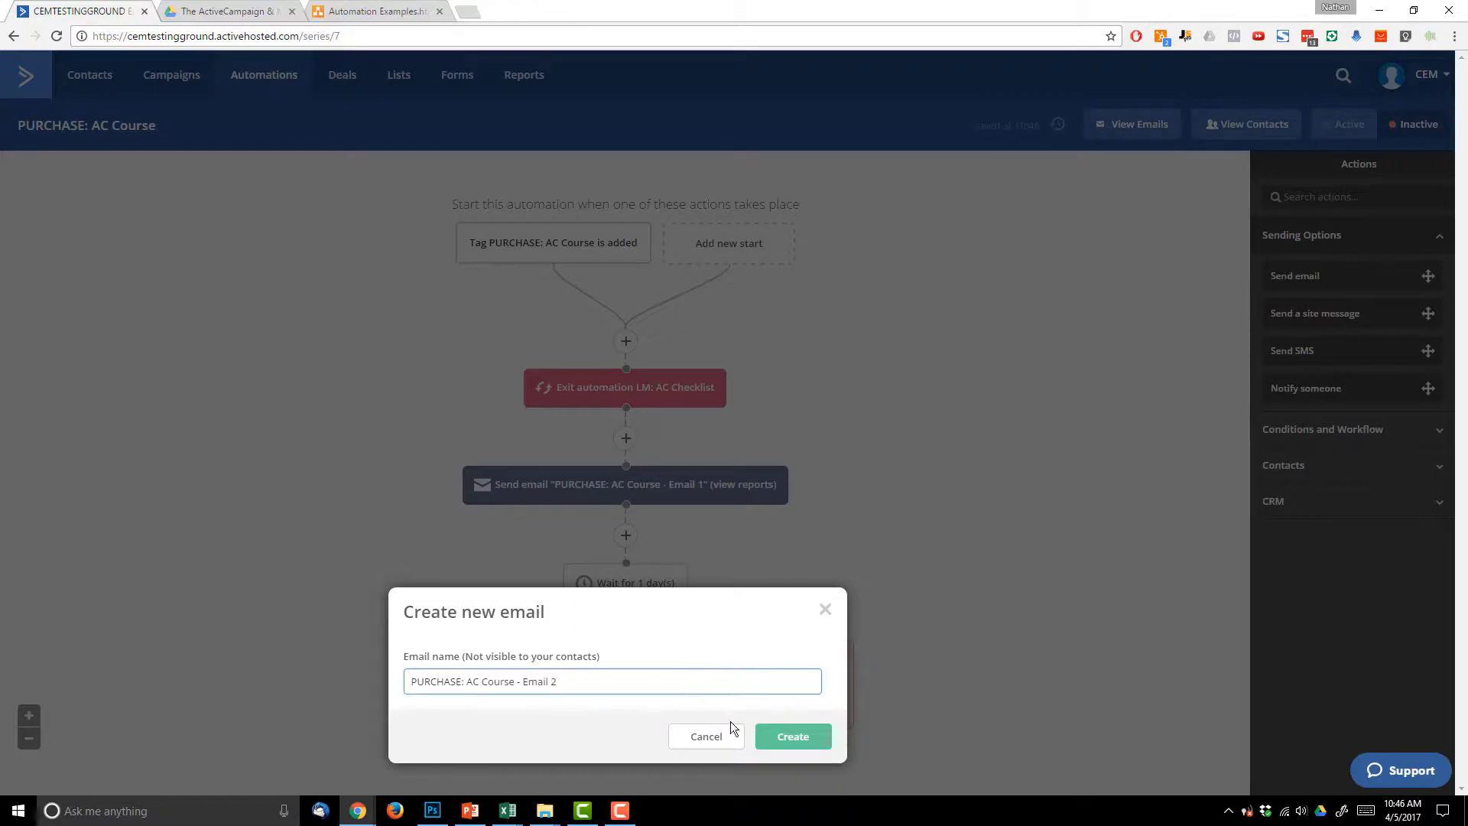
click(777, 740)
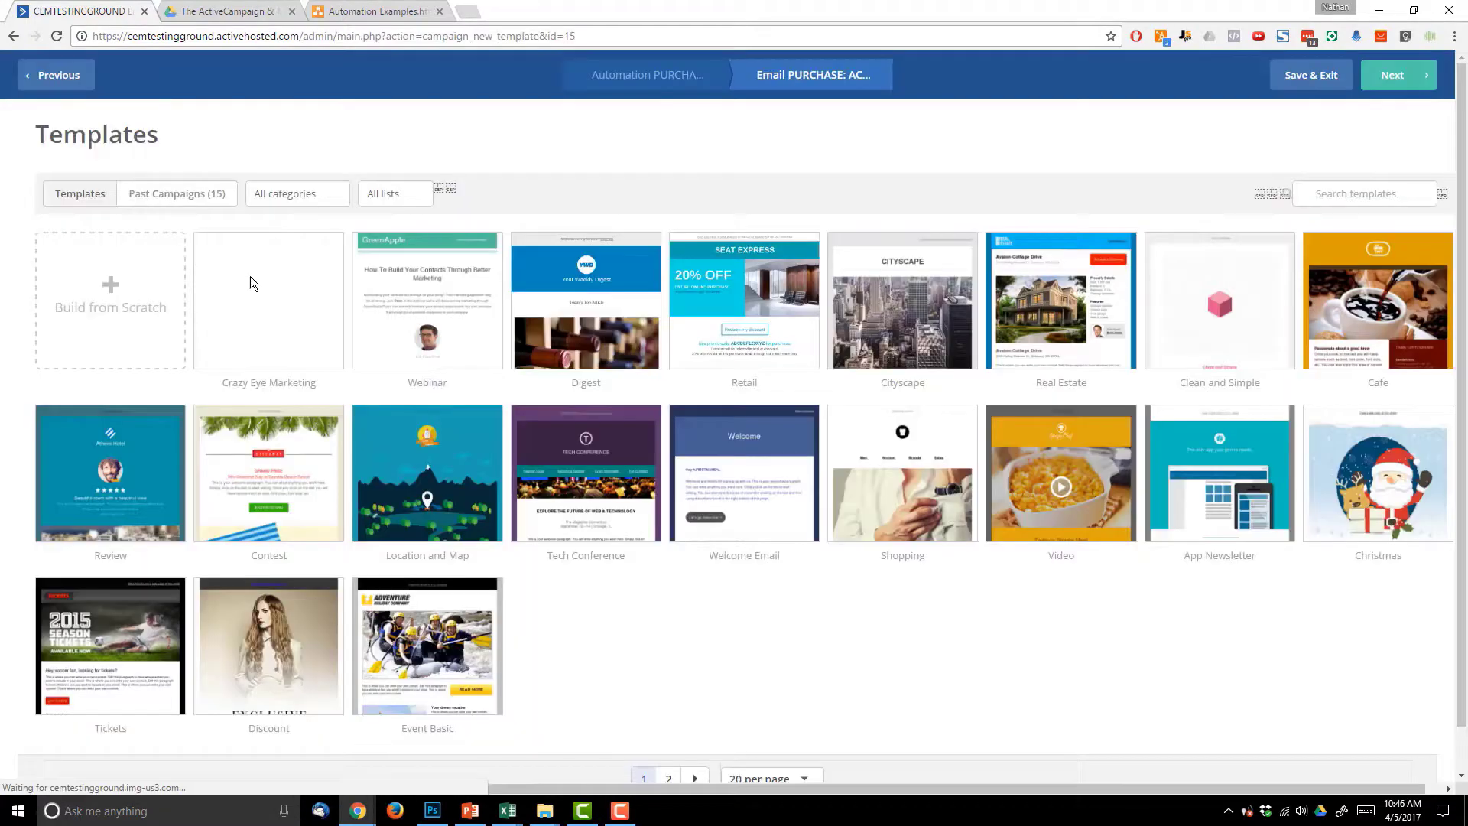
- Use the Crazy Eye Marketing template for the second purchase email with the placeholder subject "hgdhd" and proceed to the campaign summary
click(281, 267)
click(743, 210)
text(hgdh)
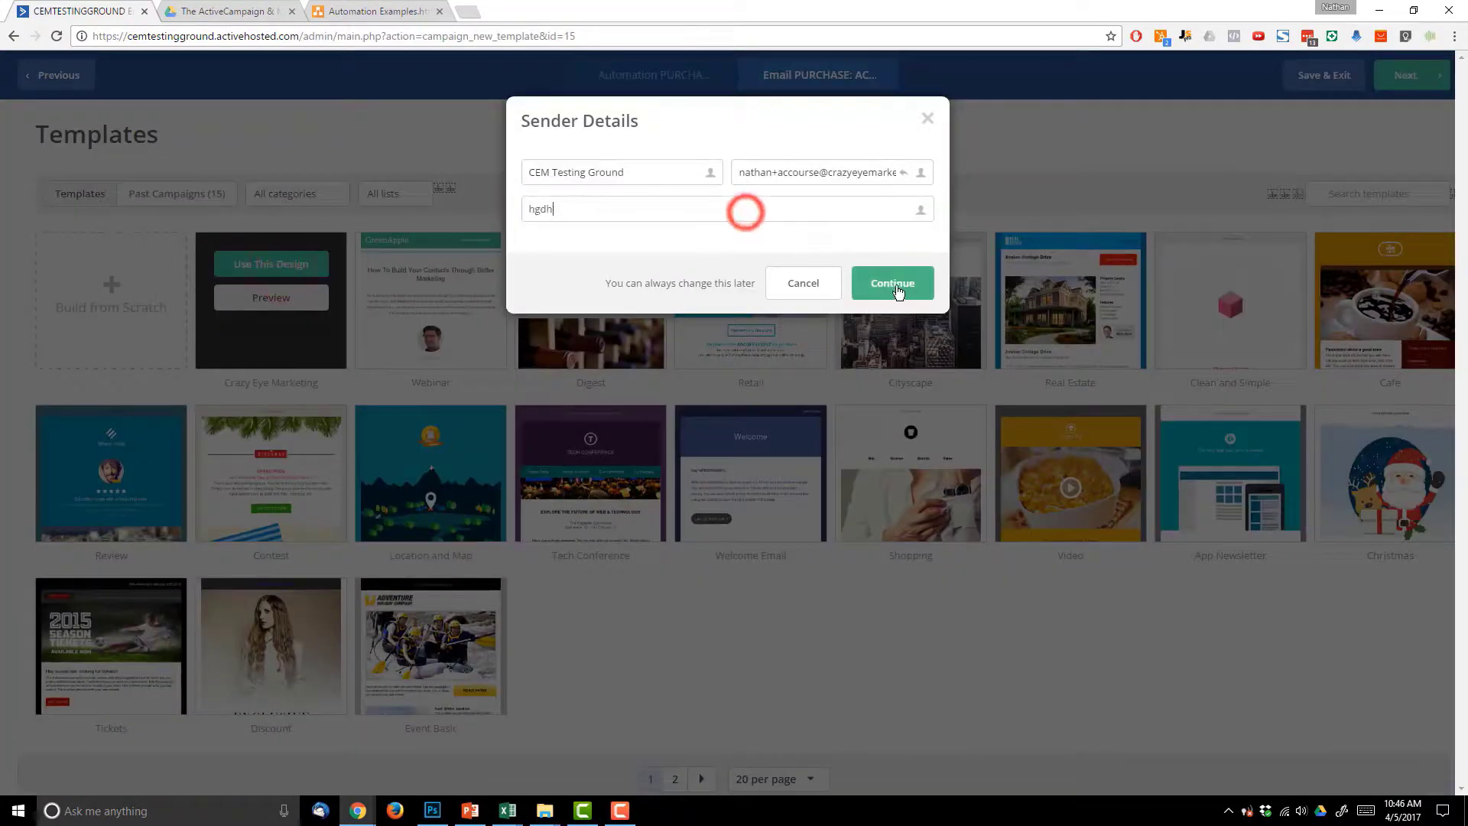
click(896, 286)
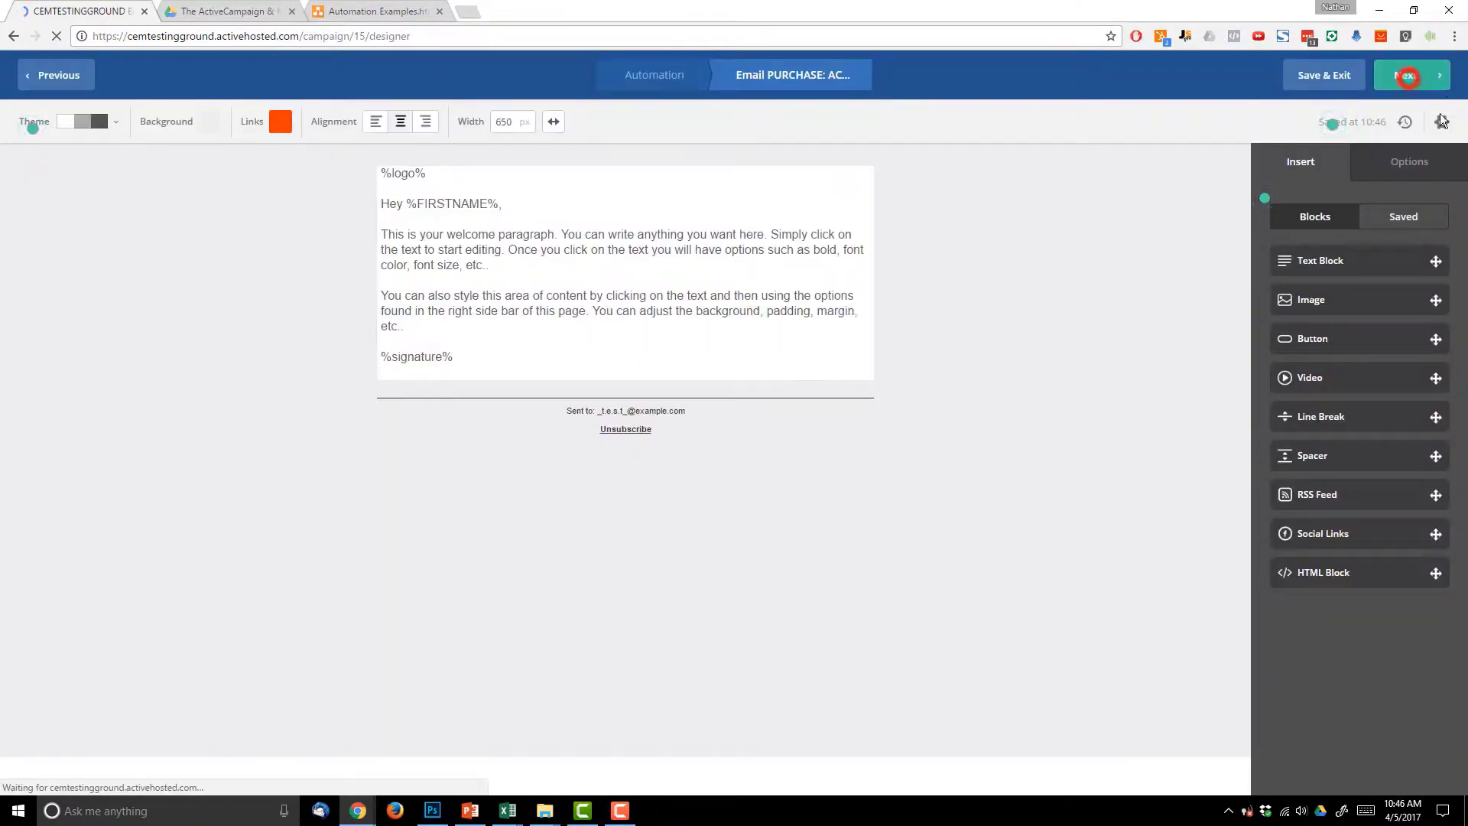
click(1407, 76)
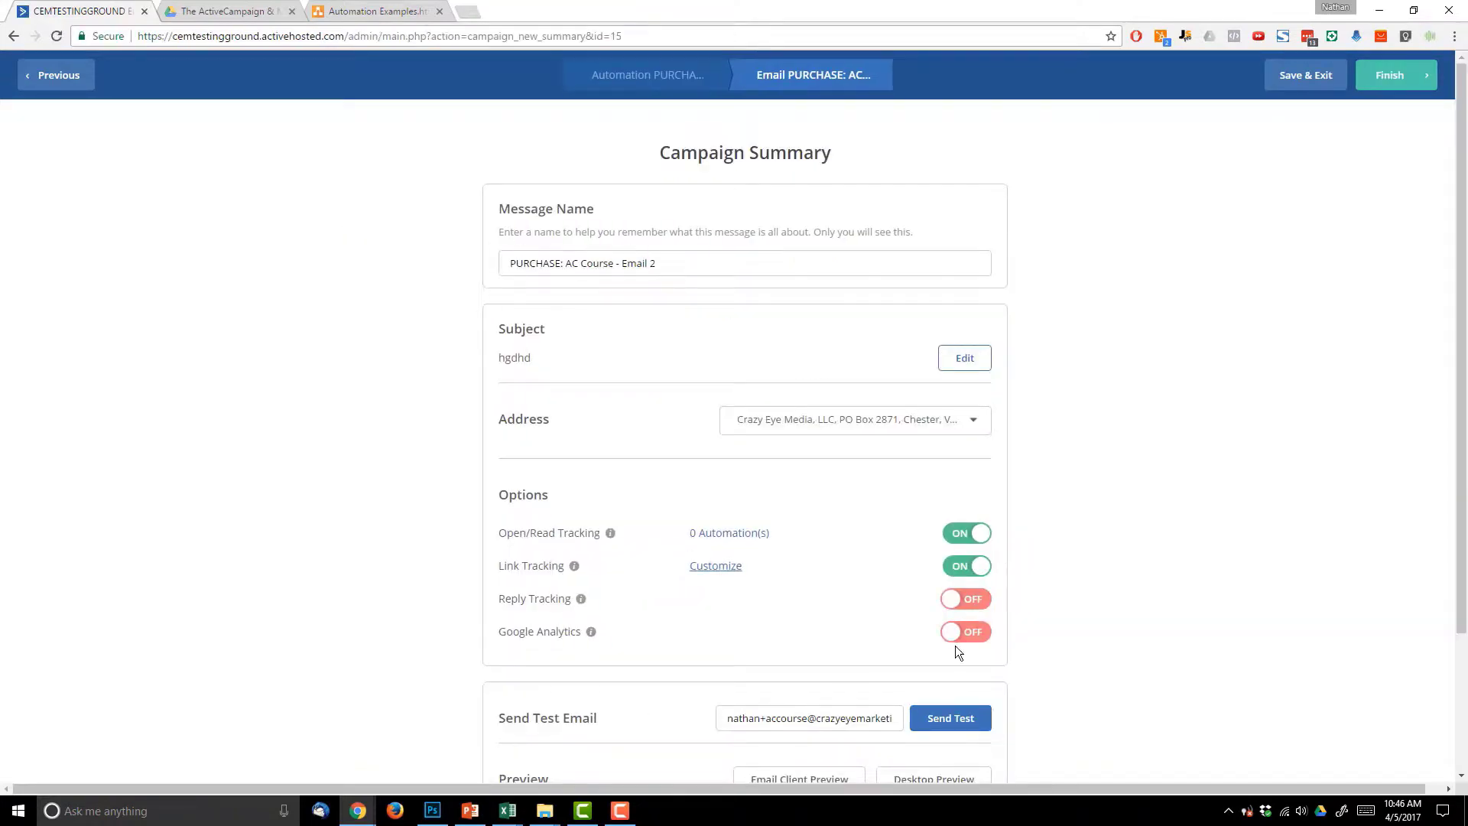
- Turn on Google Analytics for the second purchase email, remove "- Email 2" from its campaign name, and finish the email
click(965, 635)
drag(621, 196, 744, 197)
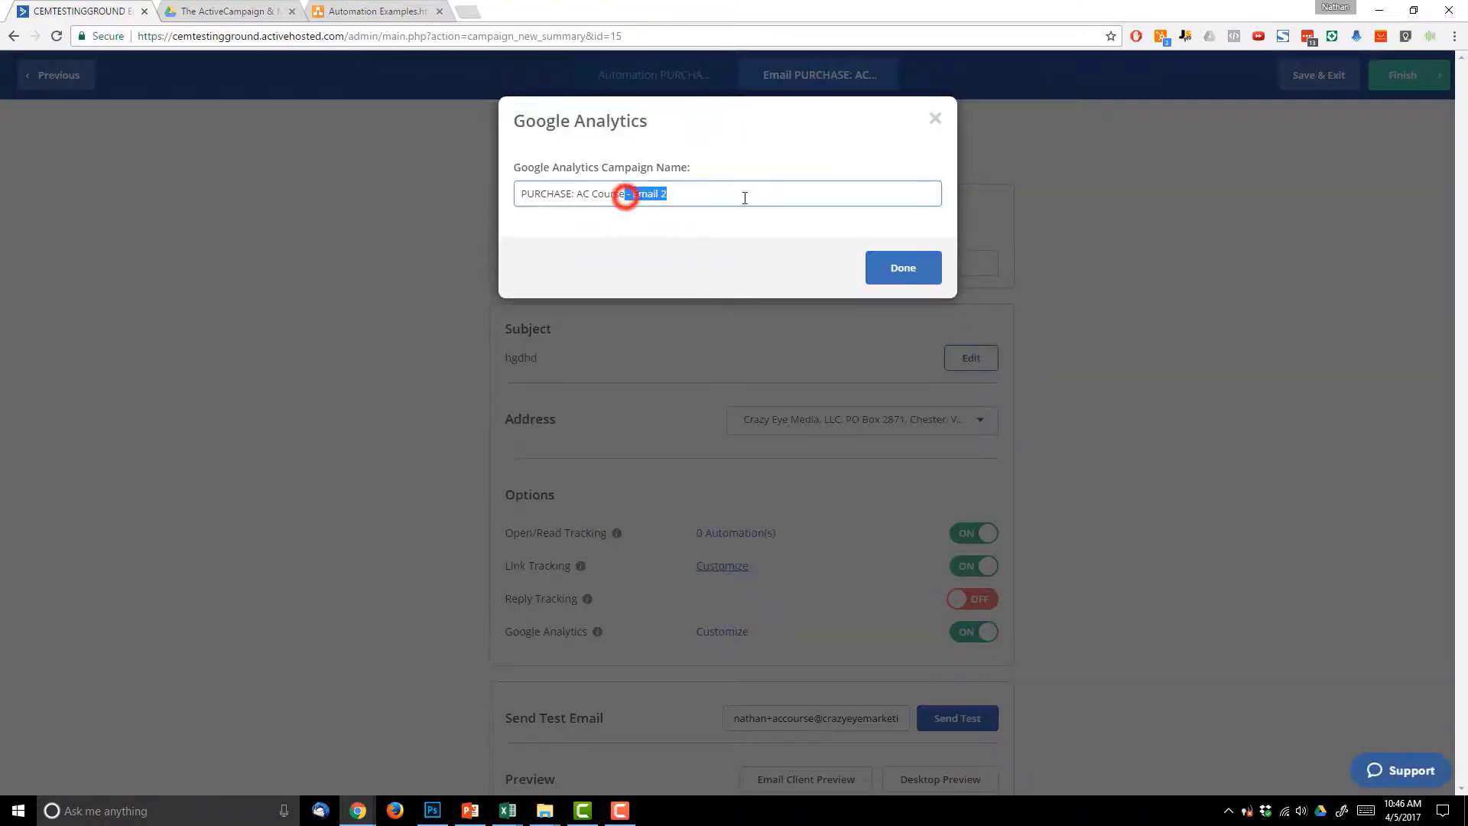
key(BackSpace)
click(909, 267)
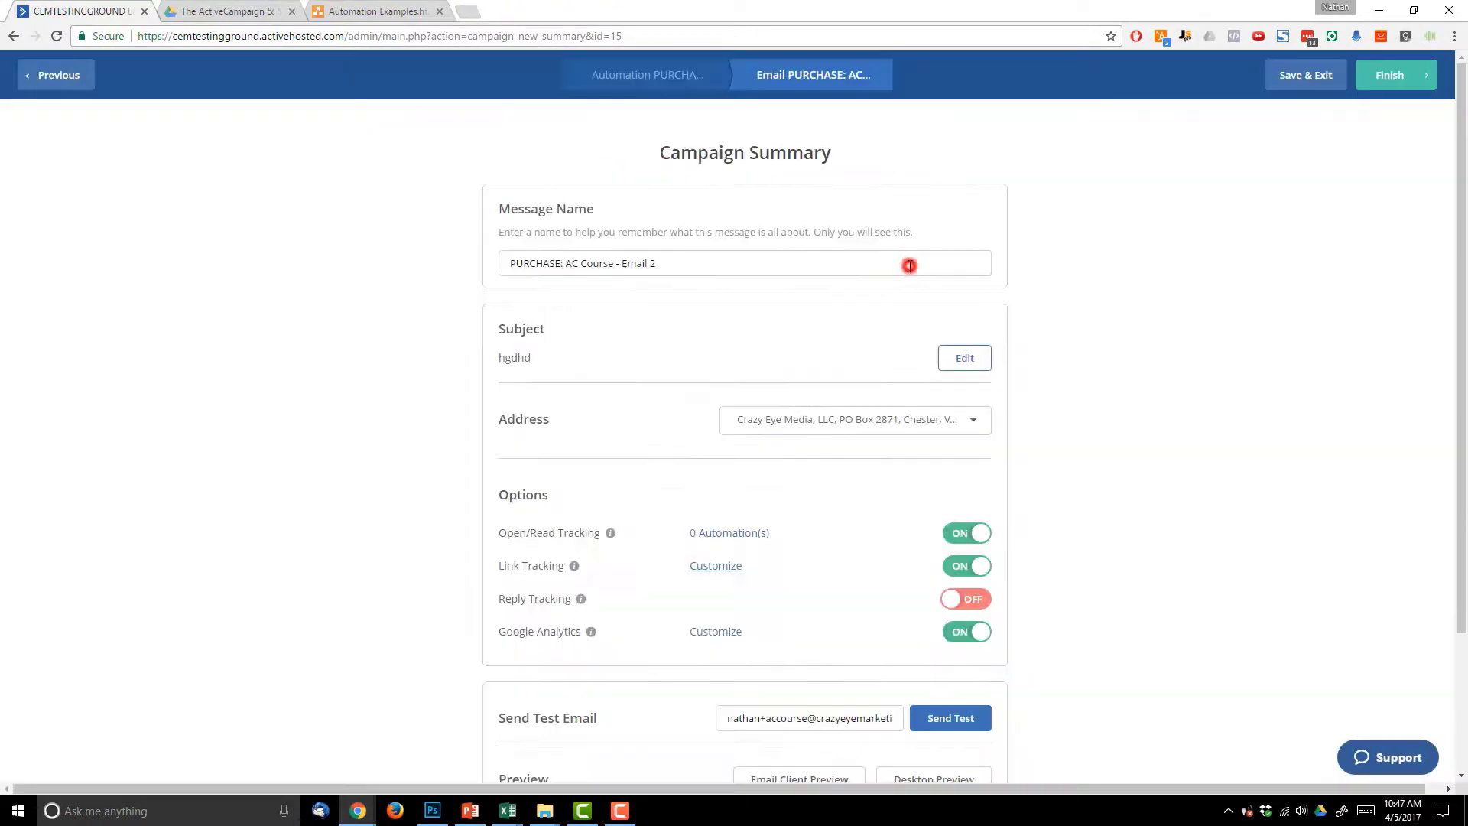
click(1391, 74)
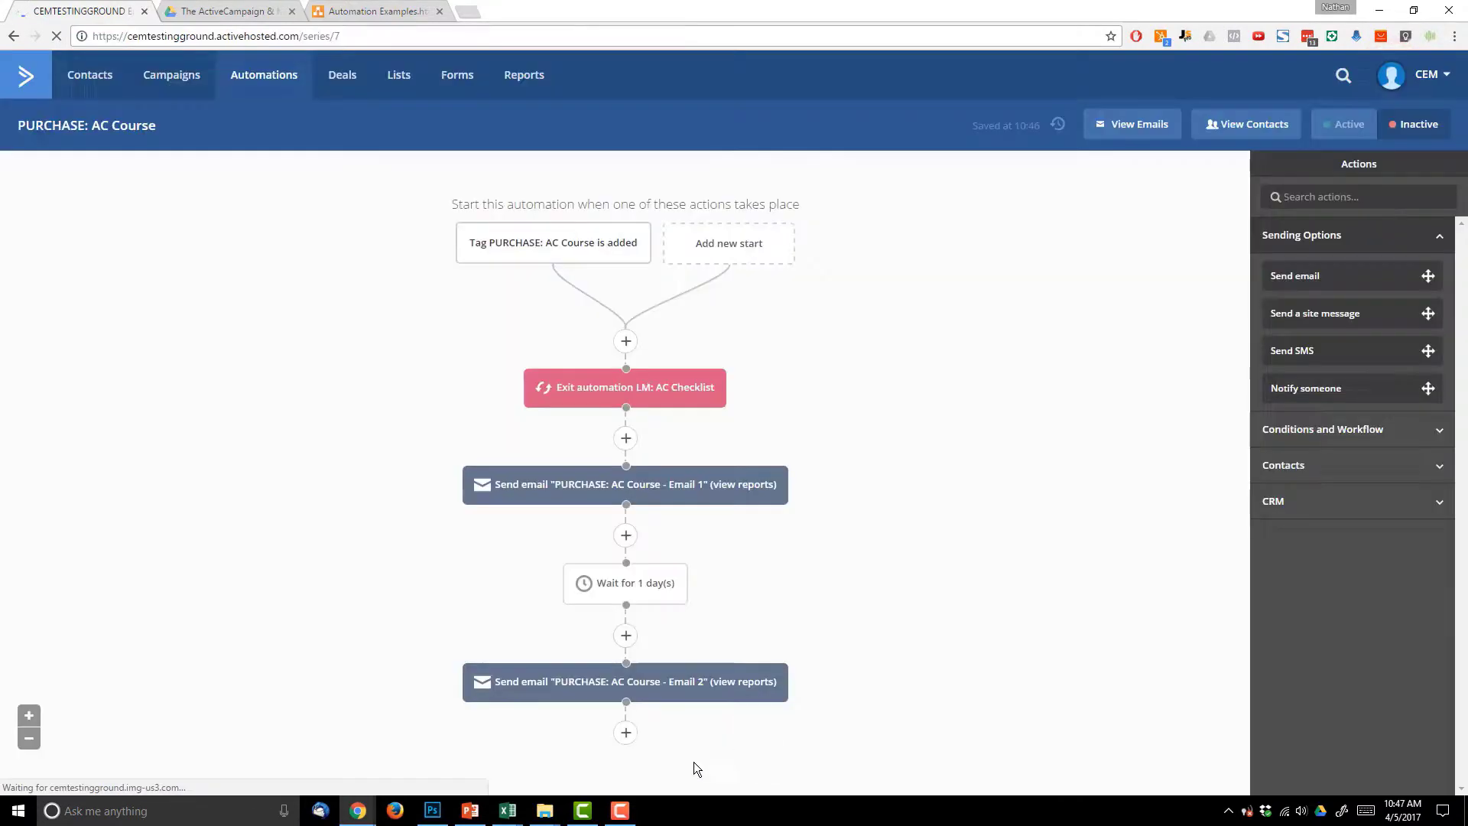
- Add a wait action for 1 day after the "PURCHASE: AC Course - Email 2" email
click(625, 733)
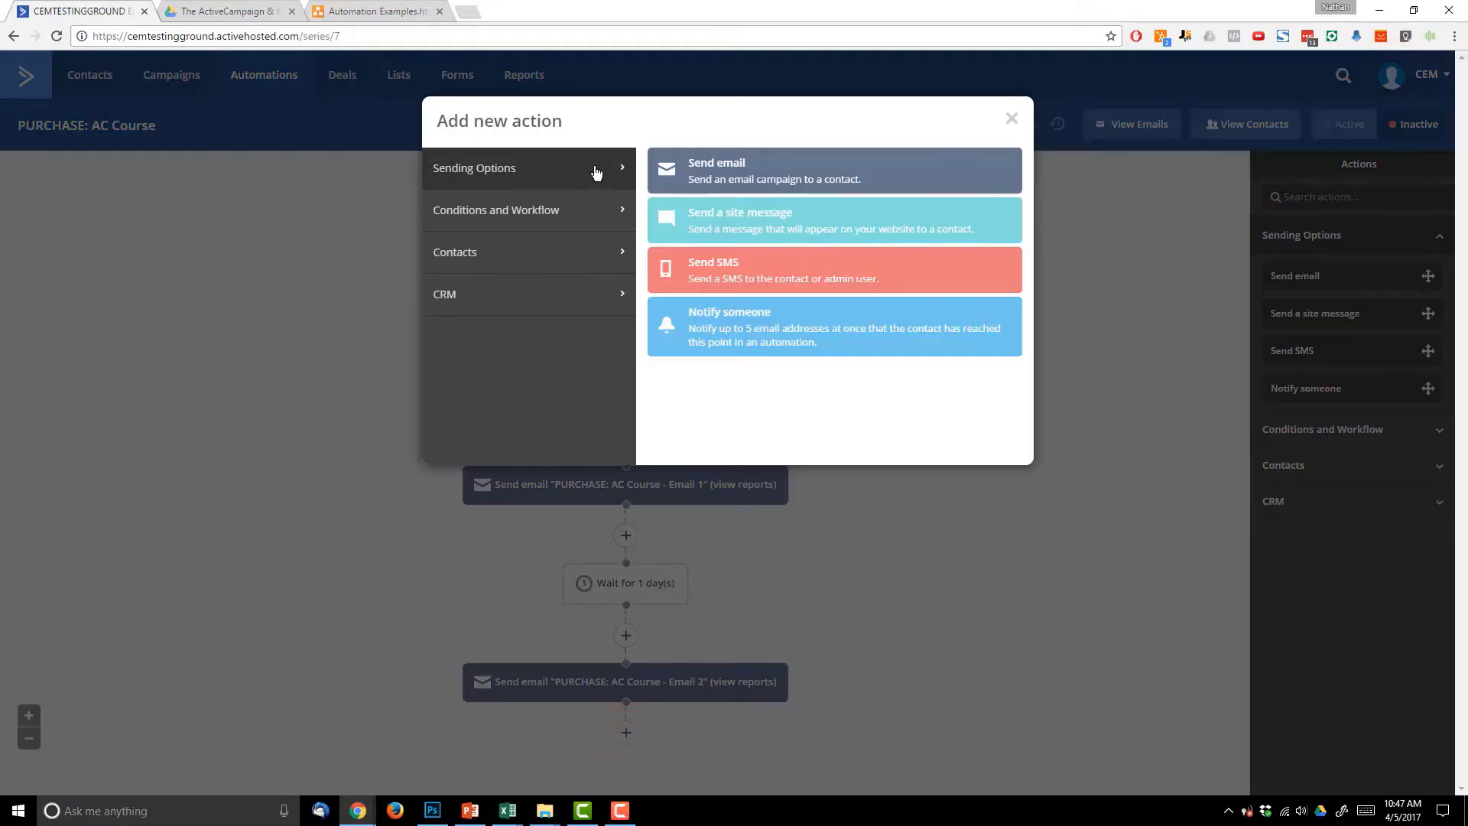
click(544, 213)
click(745, 177)
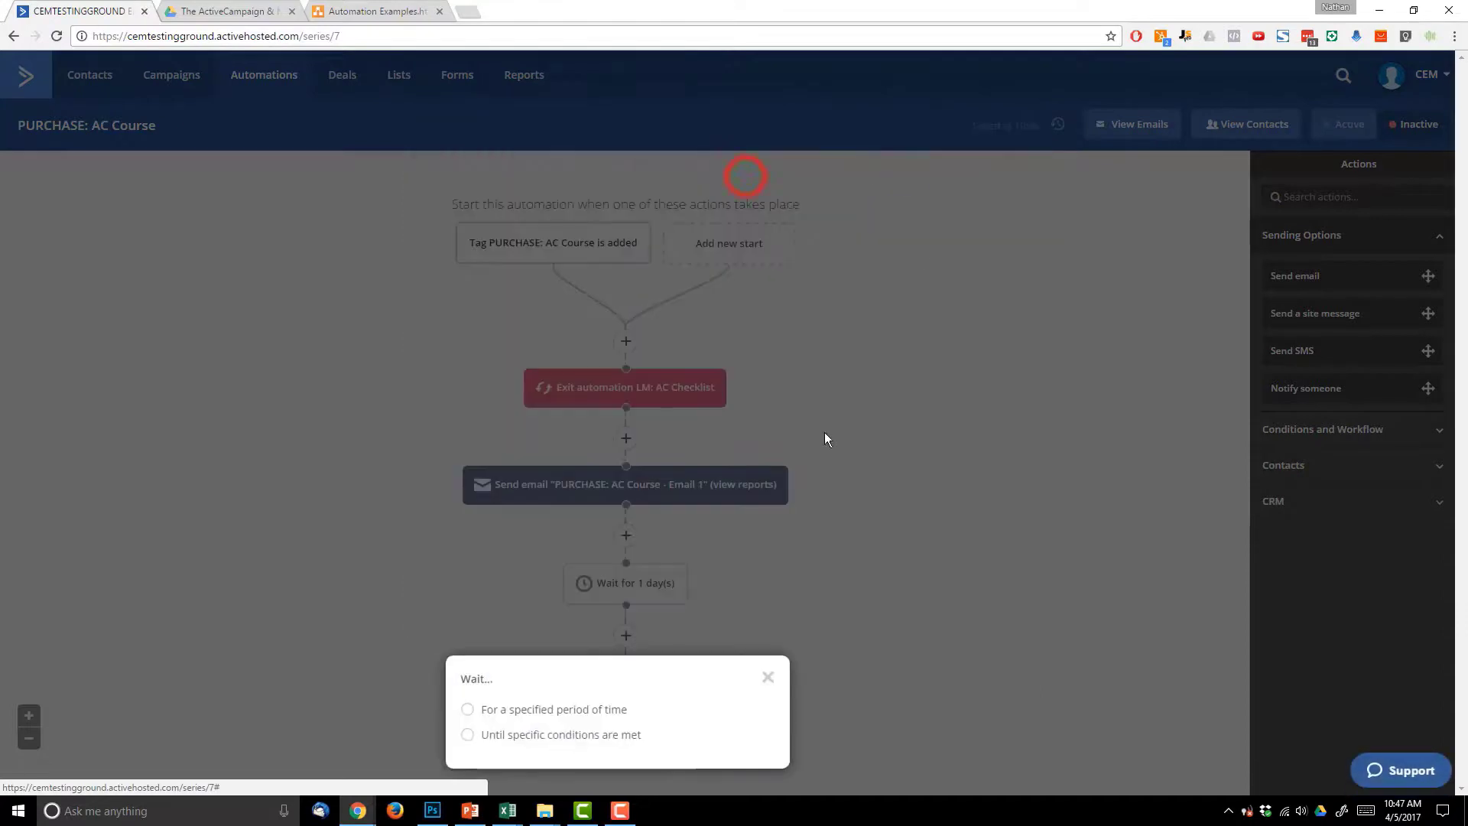
click(566, 708)
click(722, 761)
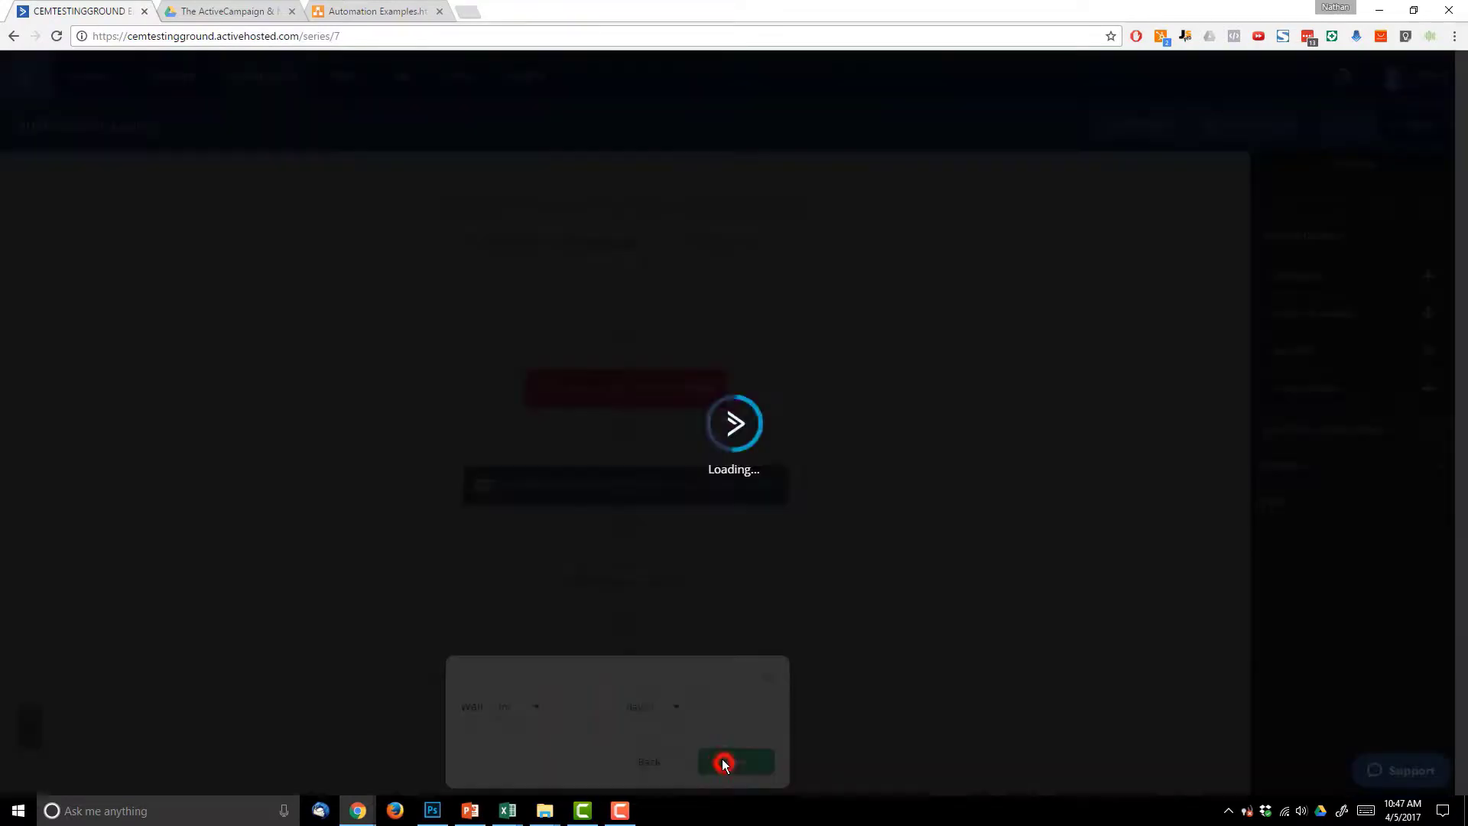
- Add an action after the last wait that adds the tag "Main Series" to the contact
scroll(911, 539, down, 2)
click(620, 758)
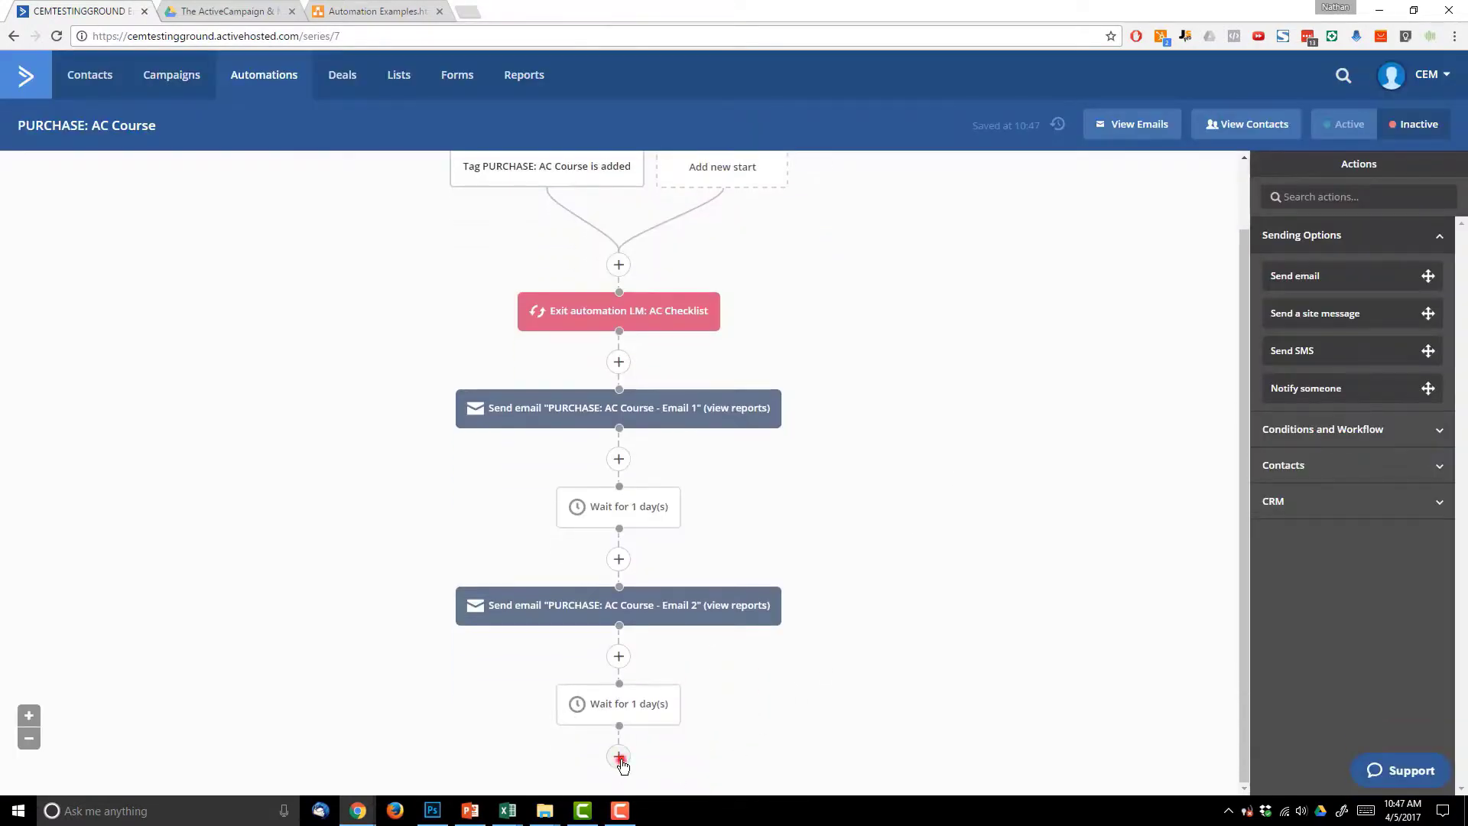
click(536, 261)
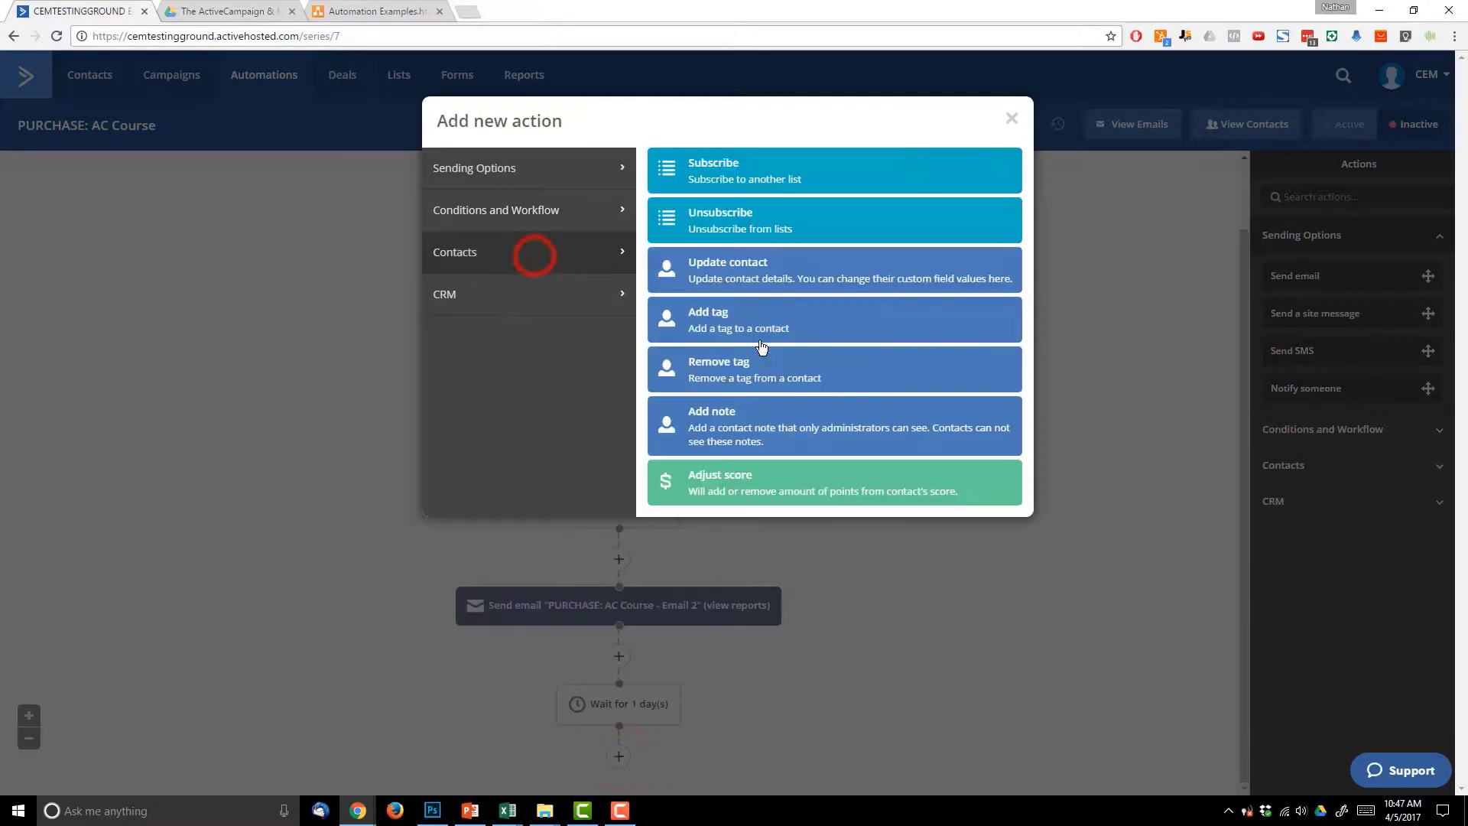
click(739, 325)
click(577, 685)
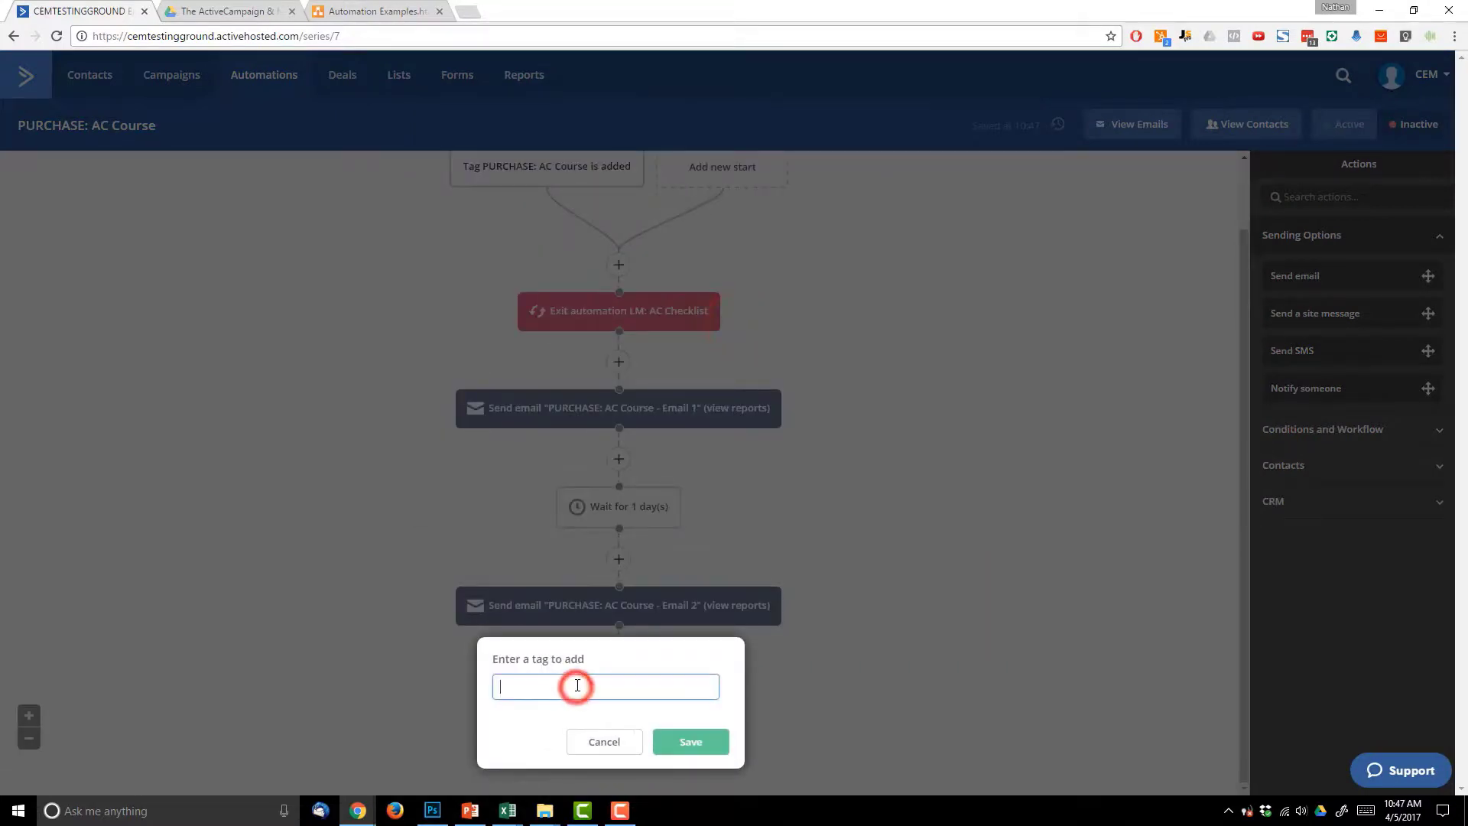
text(Main Series)
click(678, 736)
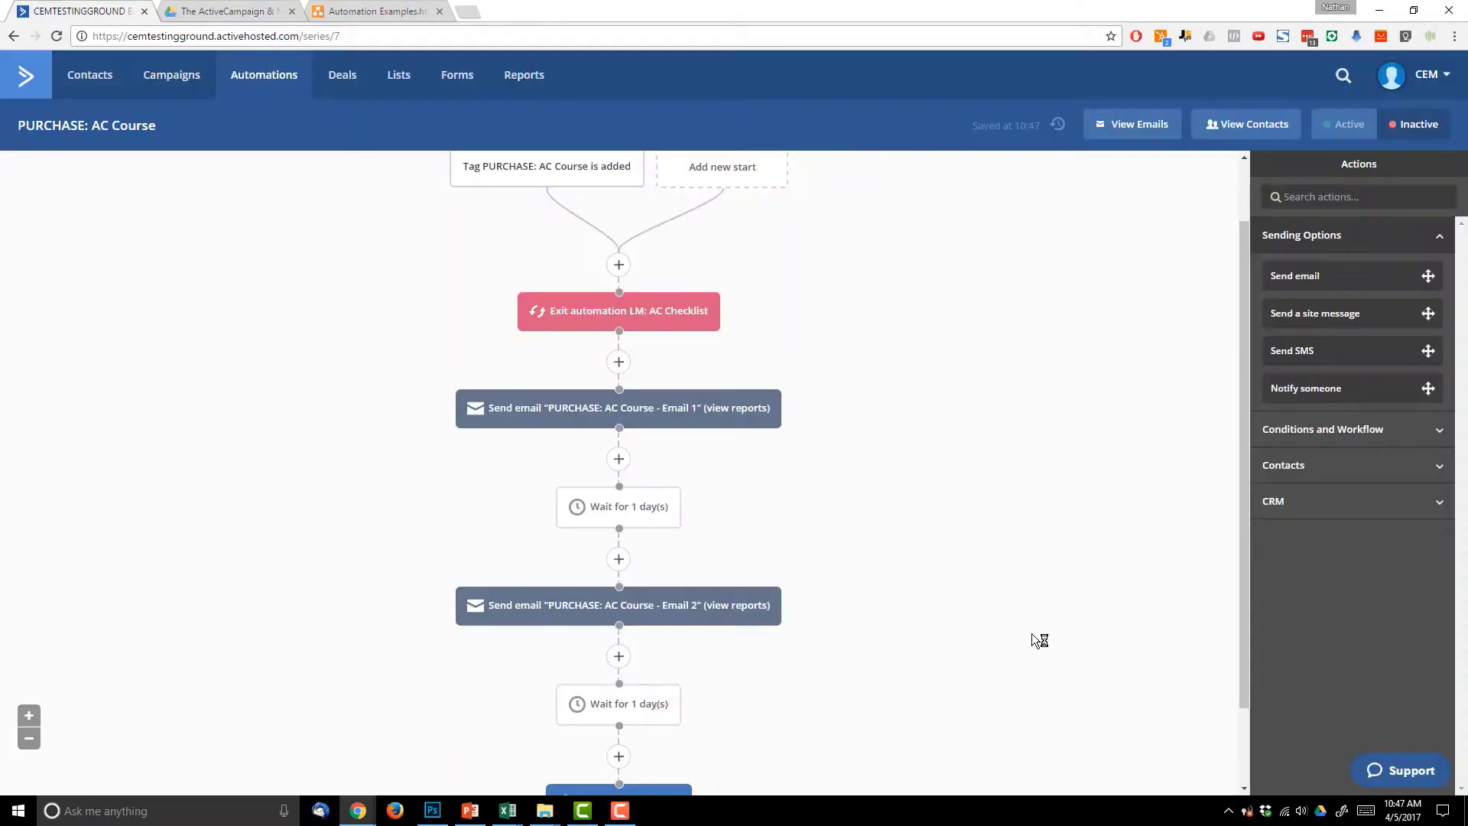
scroll(885, 597, down, 2)
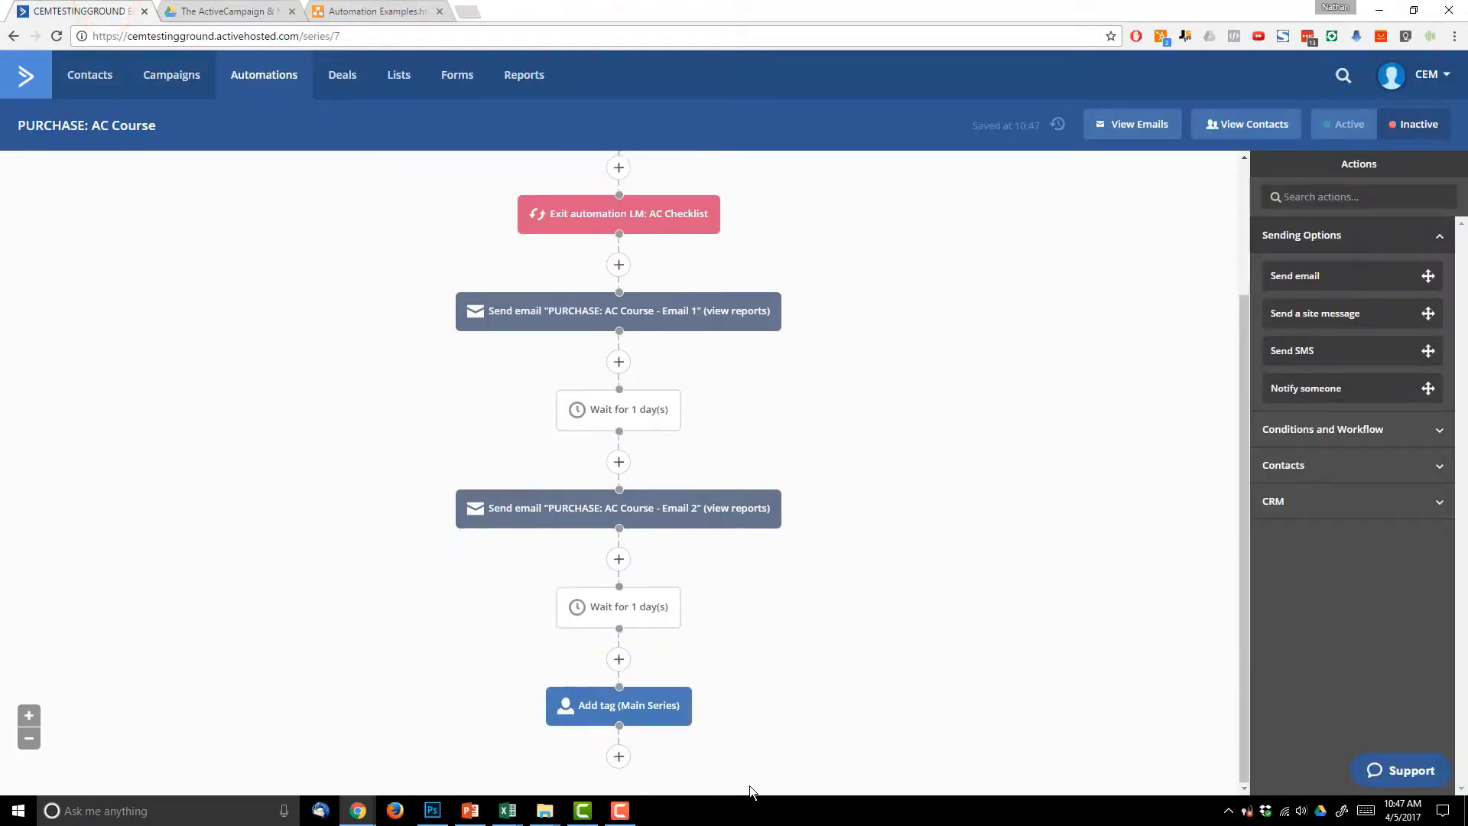
- Switch to the Automation Examples diagram in draw.io and review the PURCHASE: AC Course flow from its emails to the Main Series tag
click(371, 10)
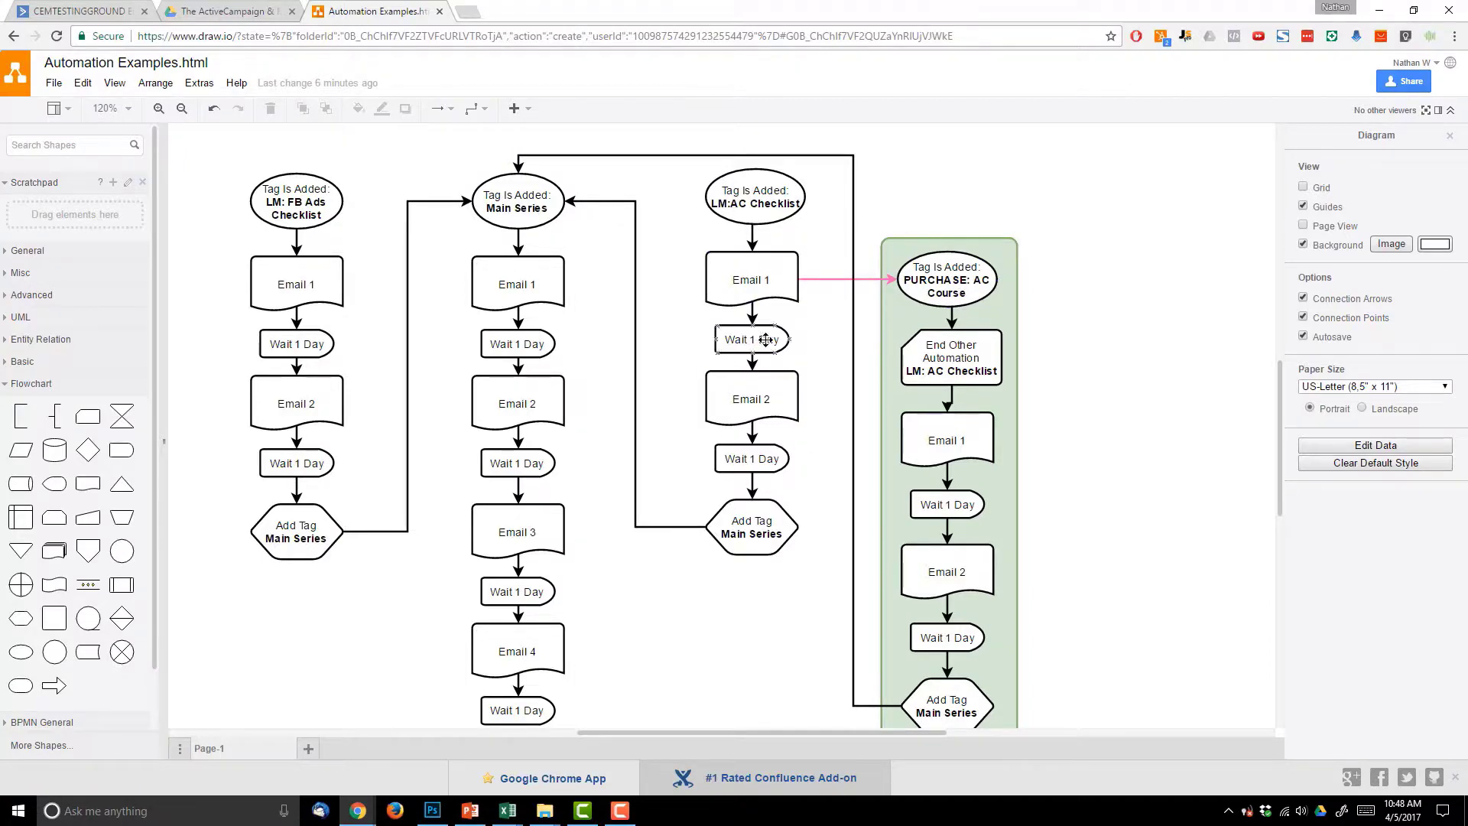
scroll(1013, 396, down, 1)
click(946, 365)
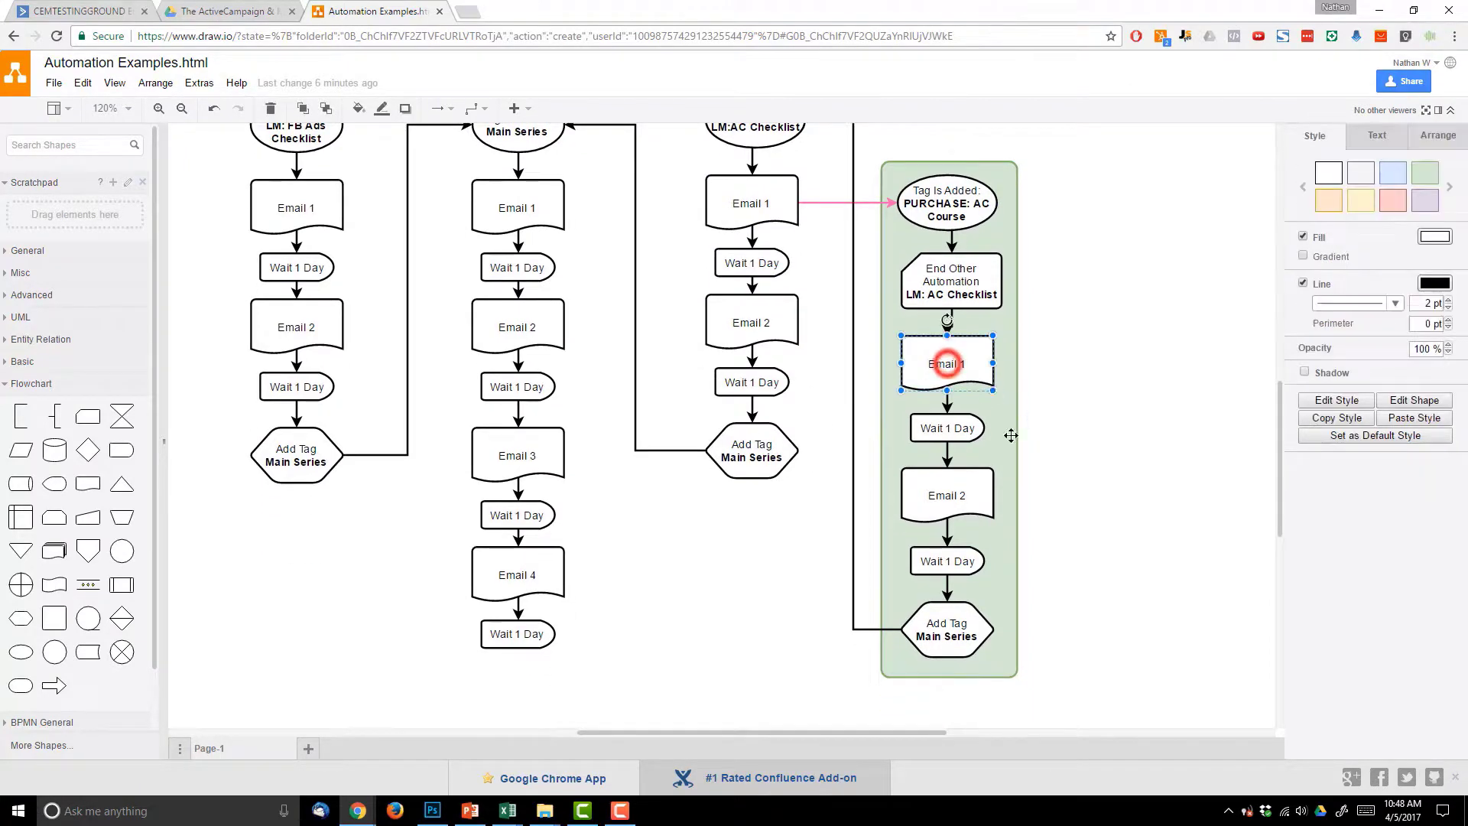
click(968, 499)
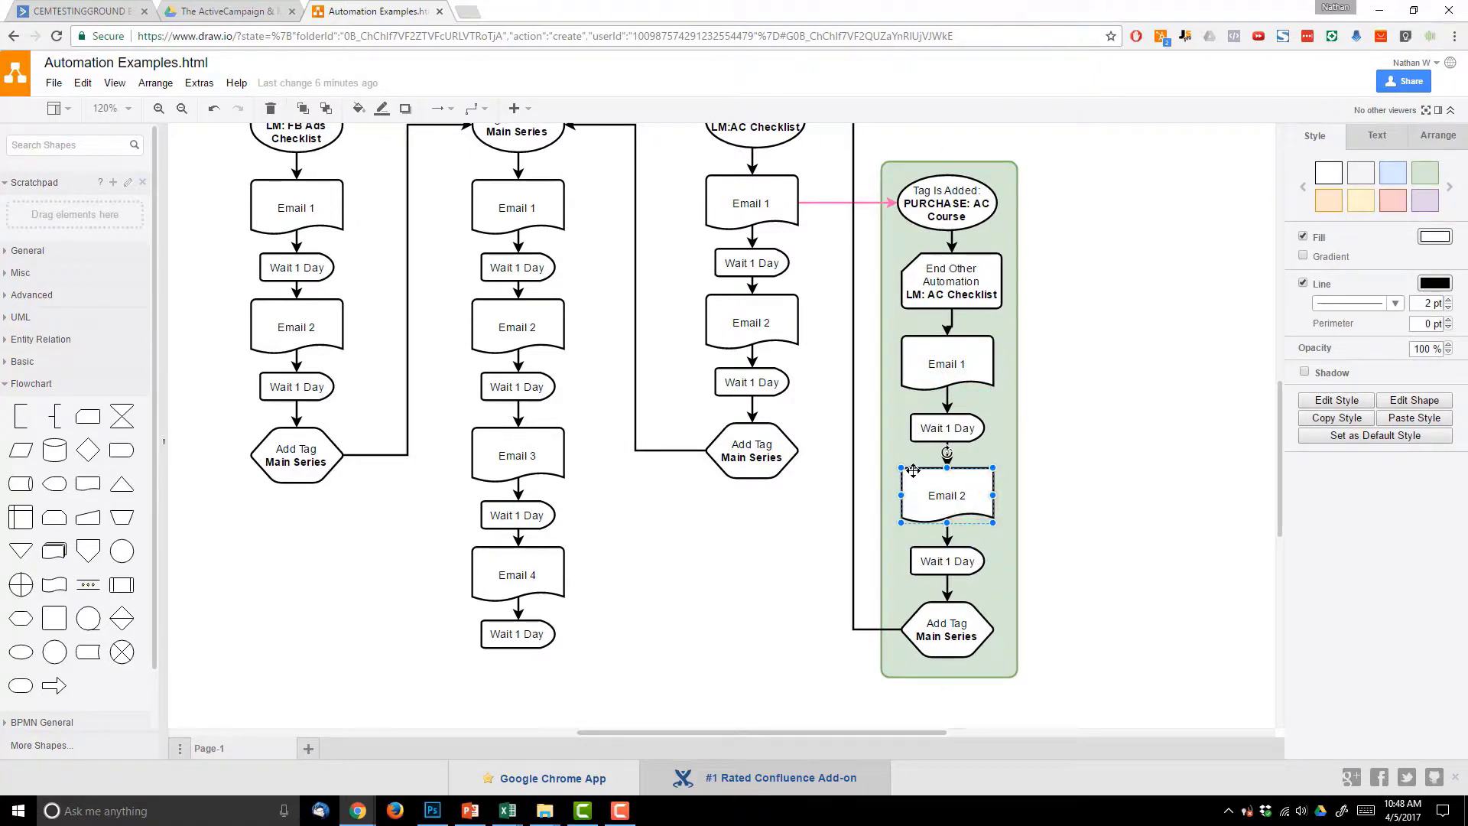
click(960, 643)
scroll(1008, 654, up, 1)
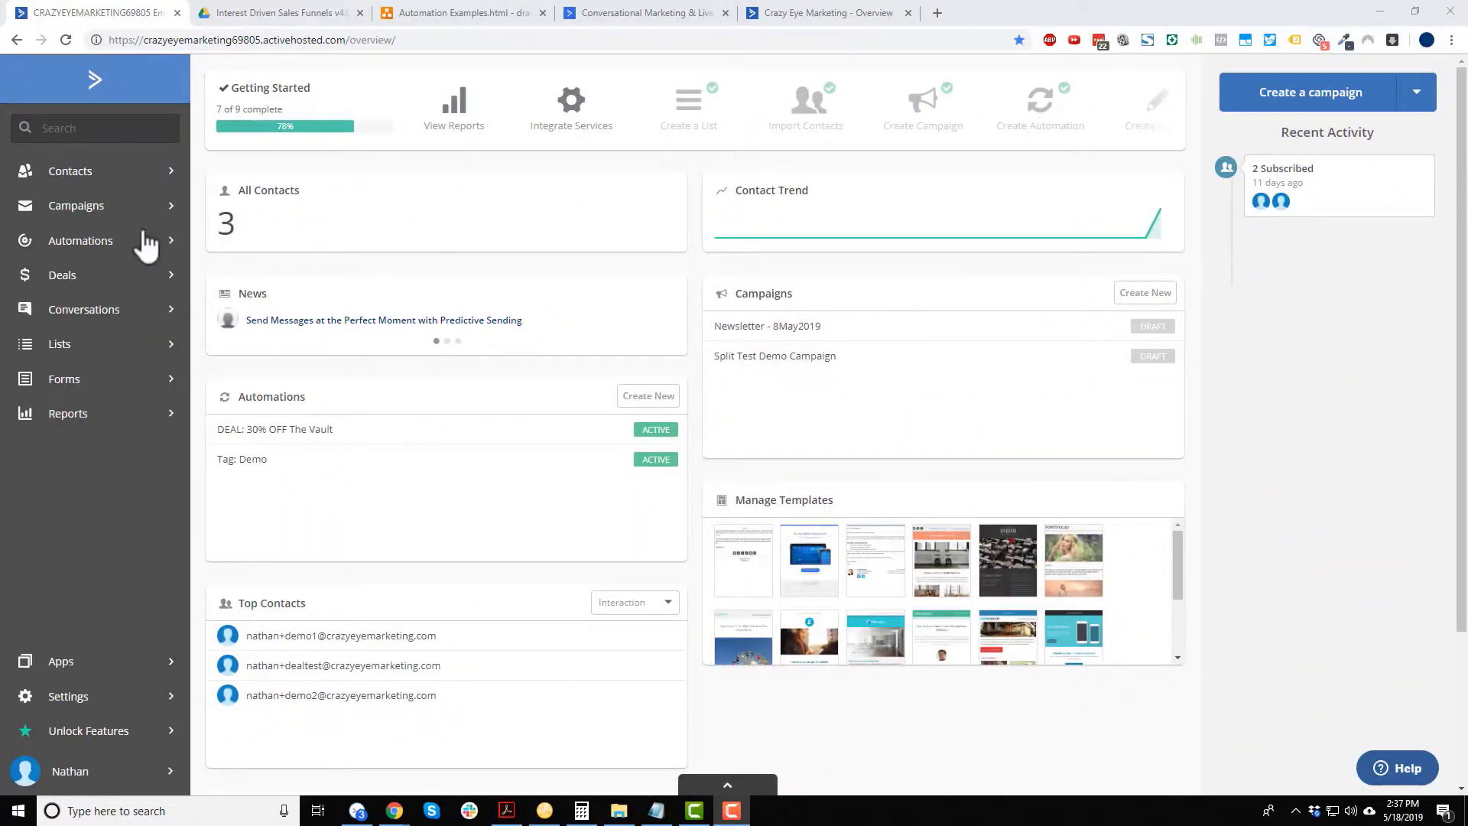
- Open the ActiveCampaign automations list and examine the trigger and action options for filtering automations
click(106, 241)
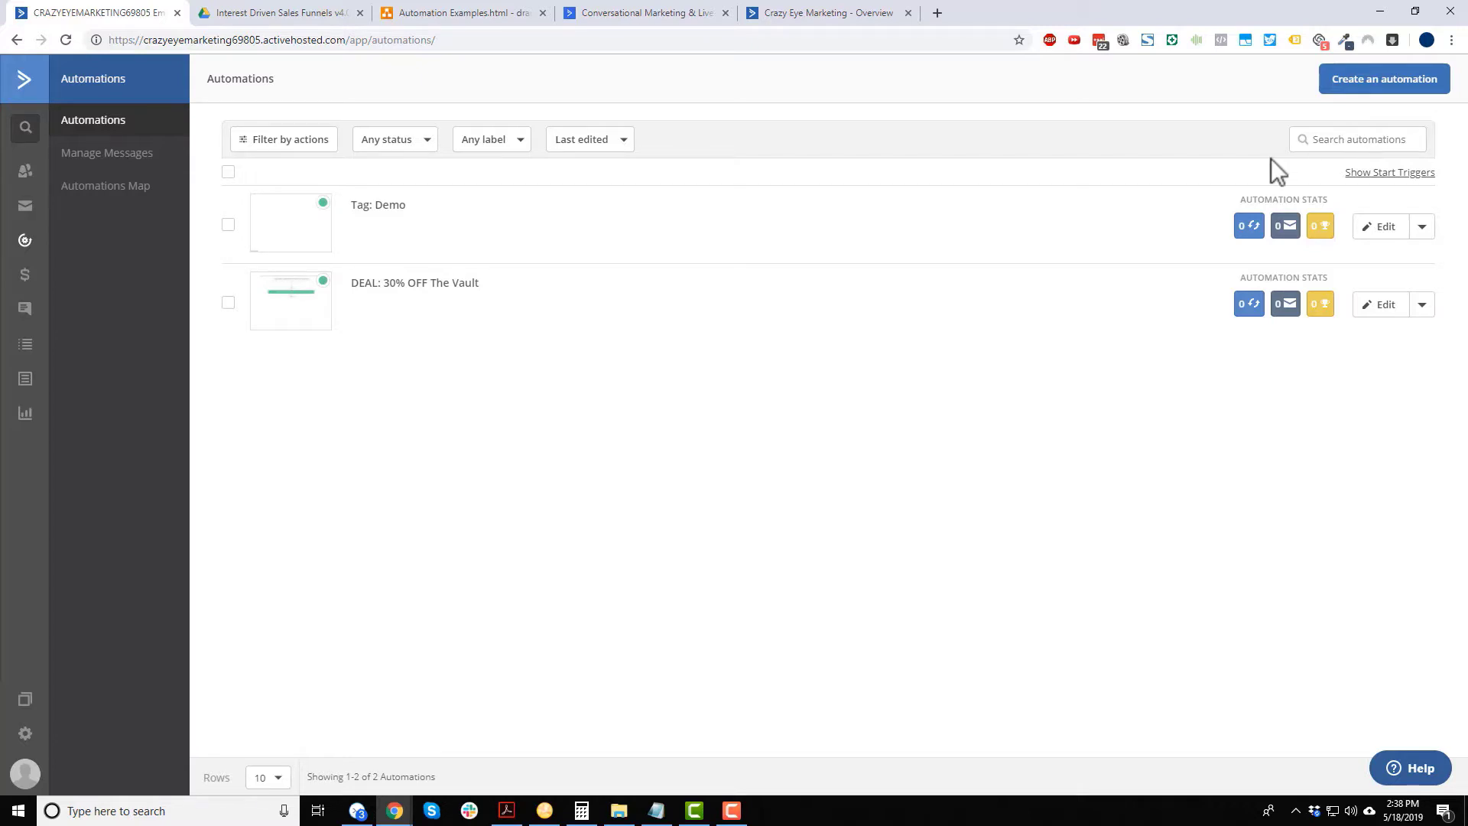
click(314, 140)
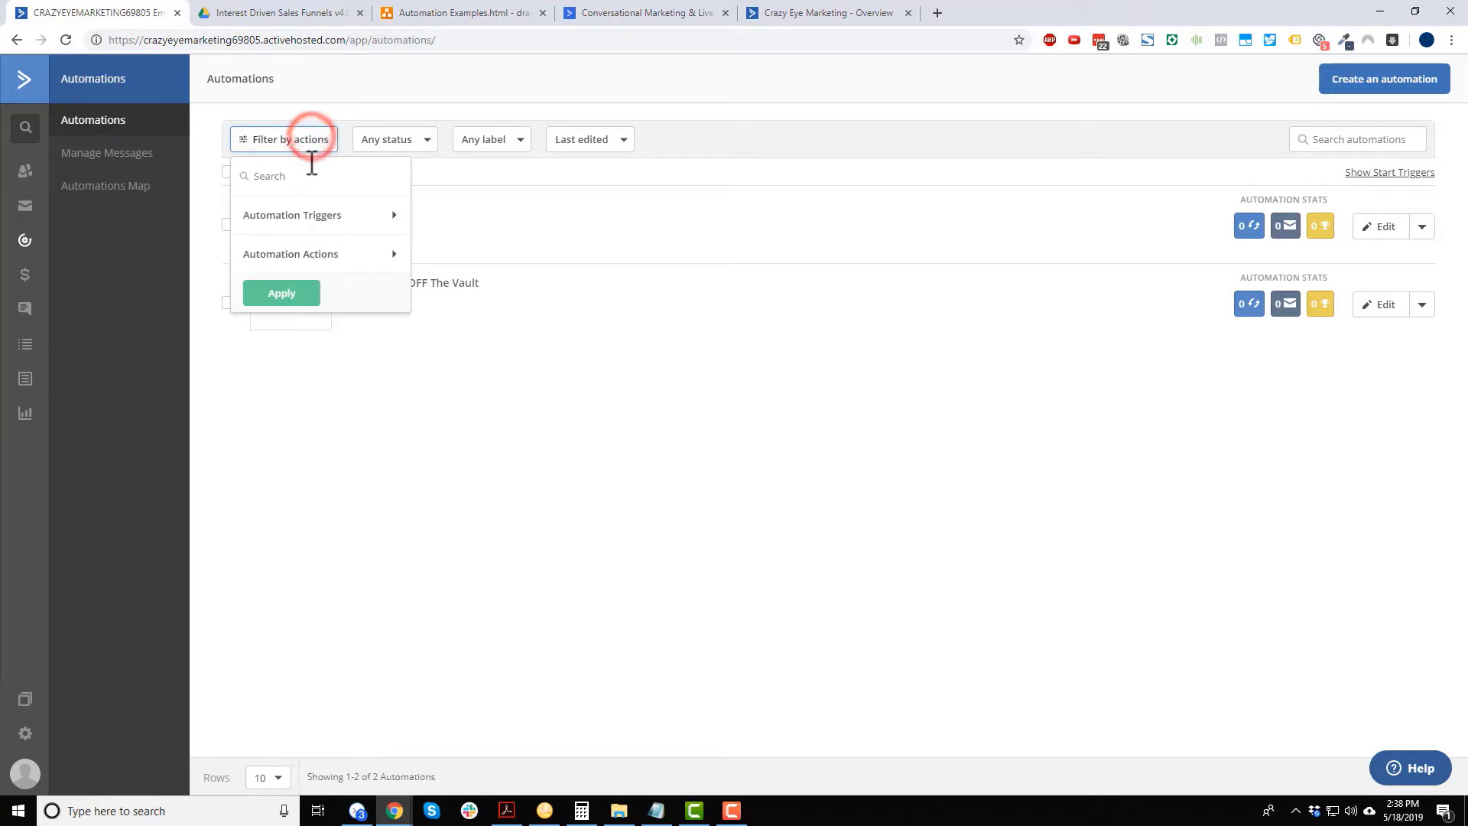
click(324, 218)
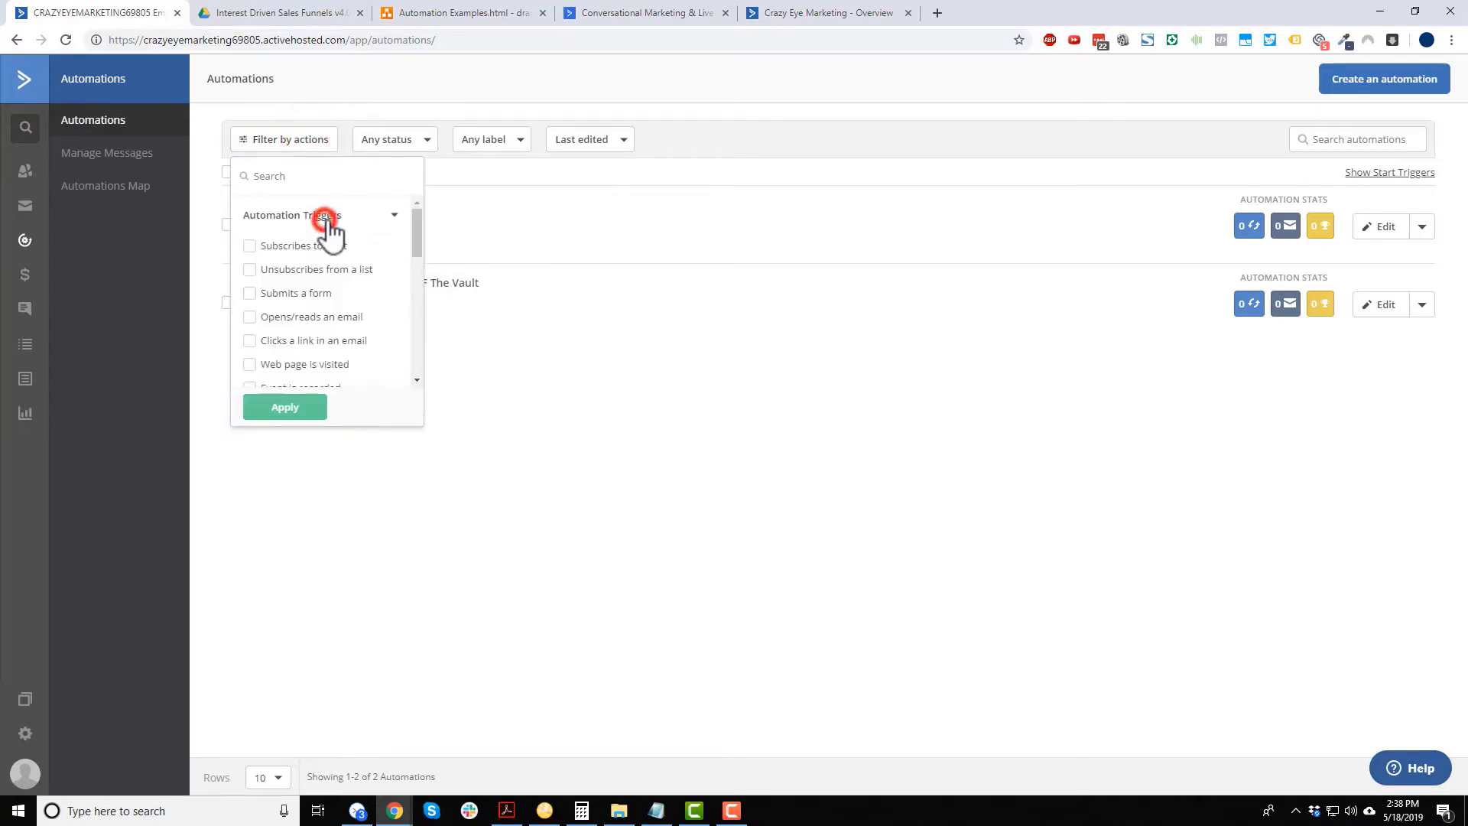
scroll(360, 267, down, 3)
scroll(350, 288, up, 3)
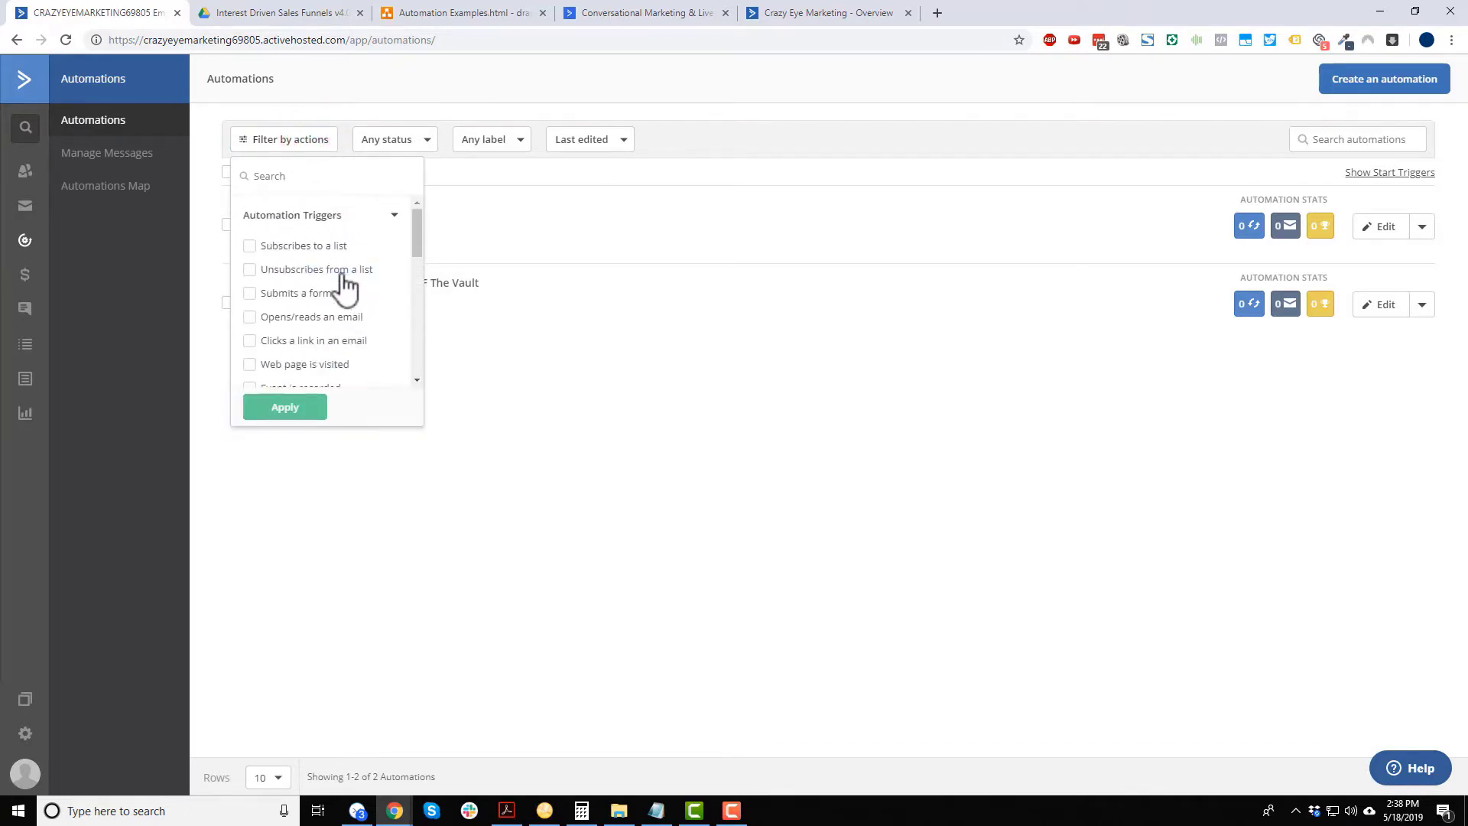
click(384, 211)
click(390, 254)
click(390, 254)
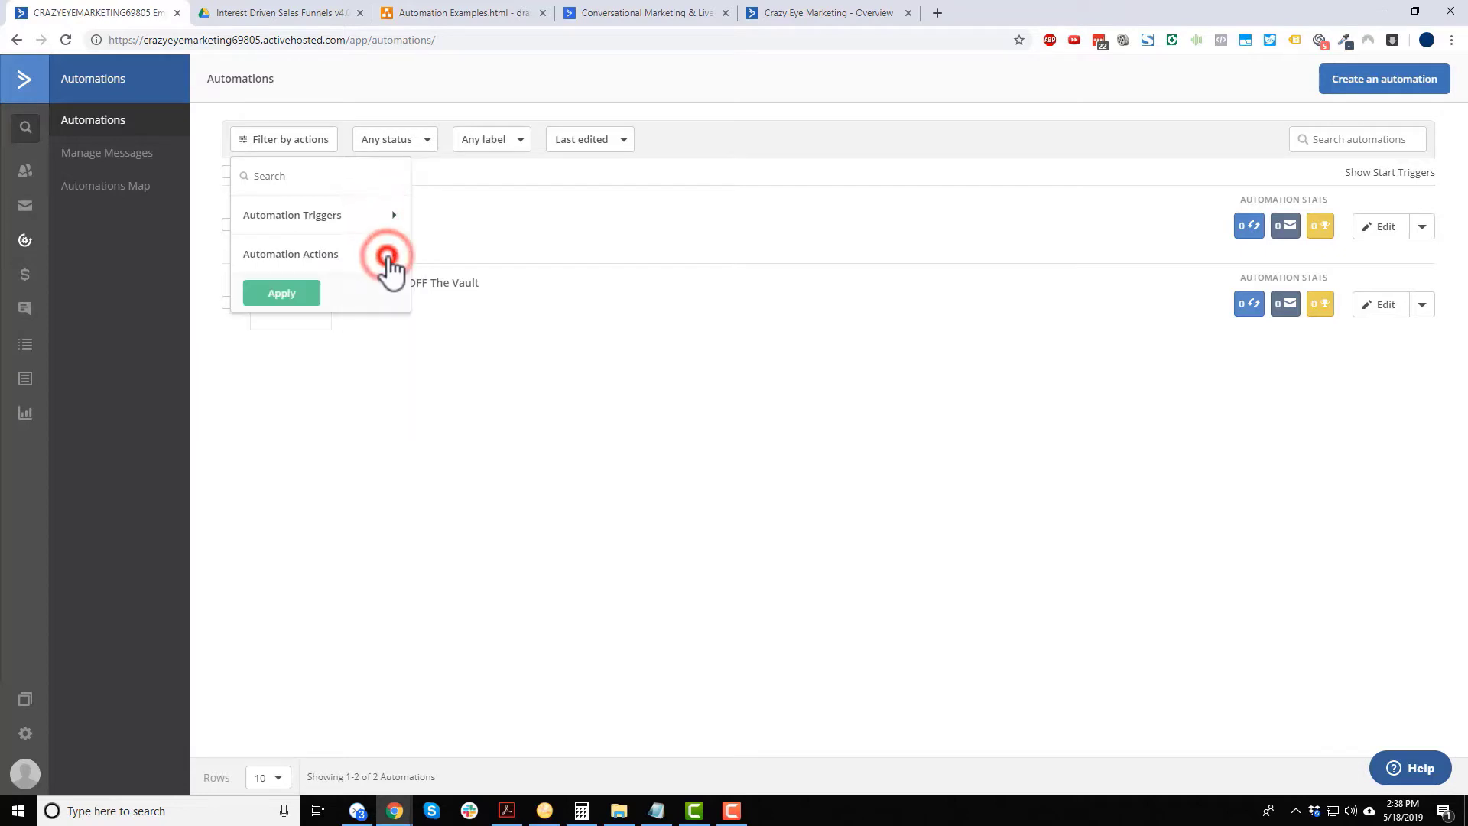
click(511, 440)
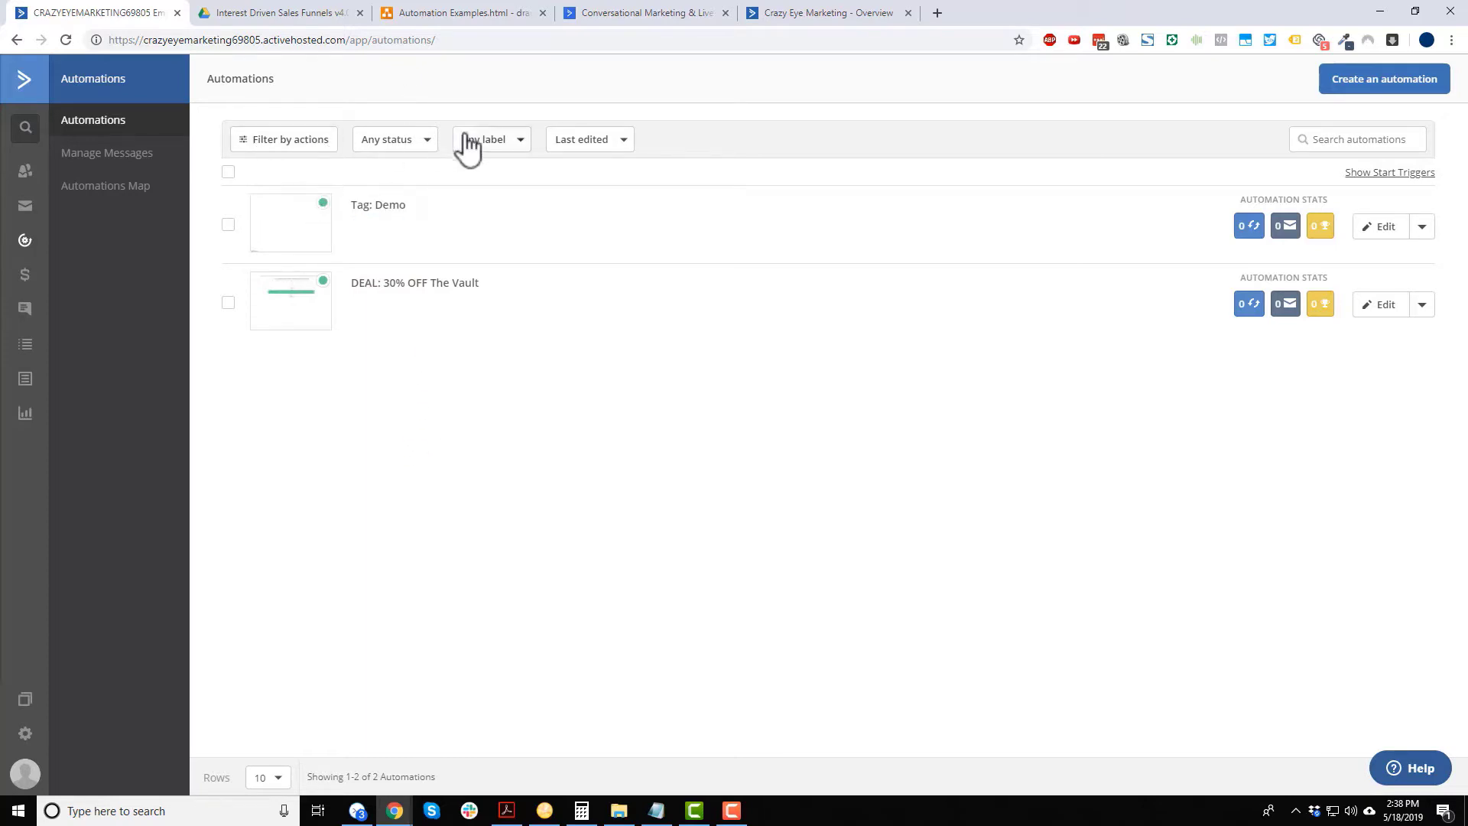
- Examine the status and label filter options for the automations list
click(418, 145)
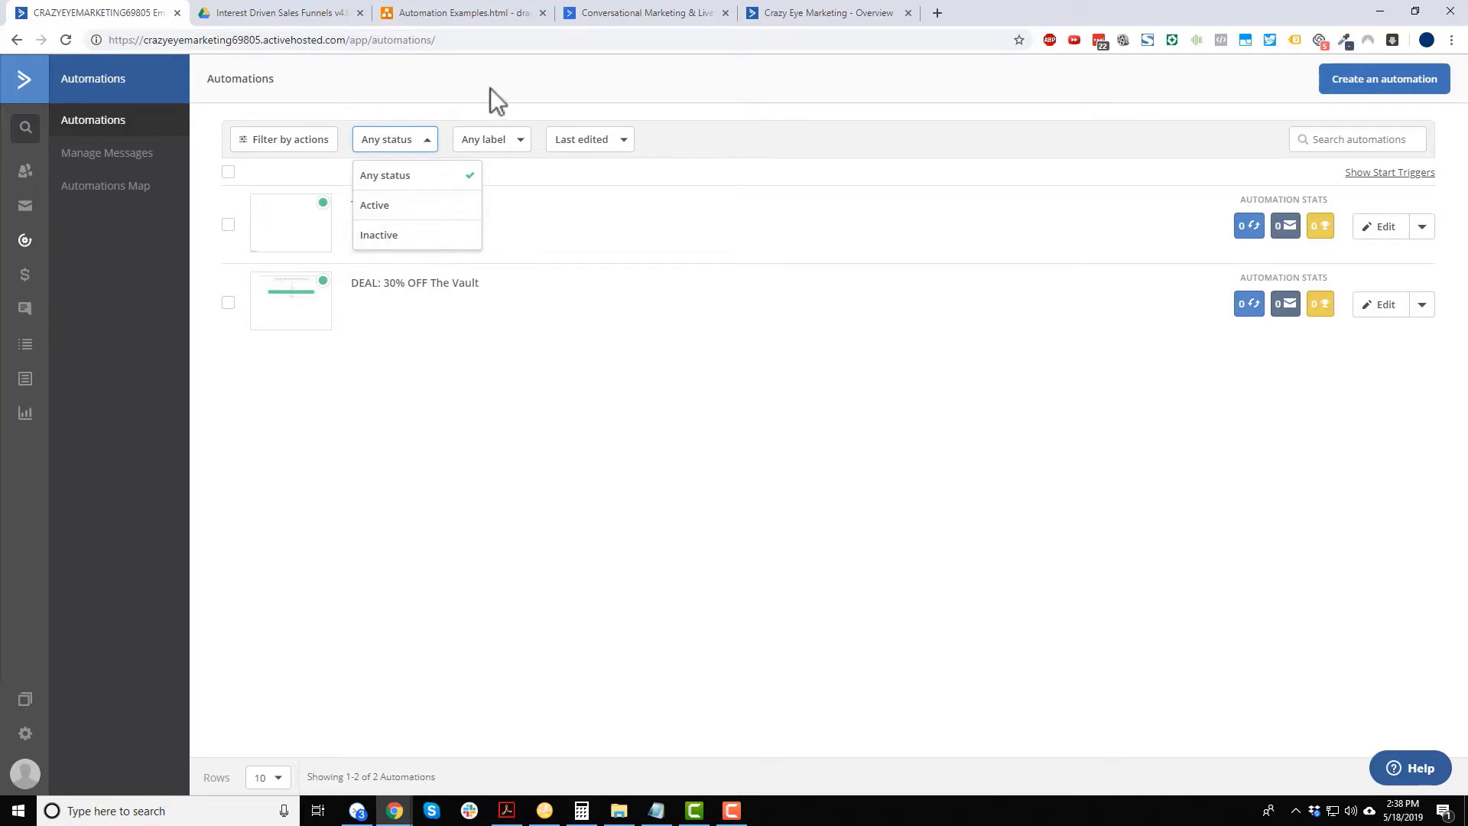
click(545, 72)
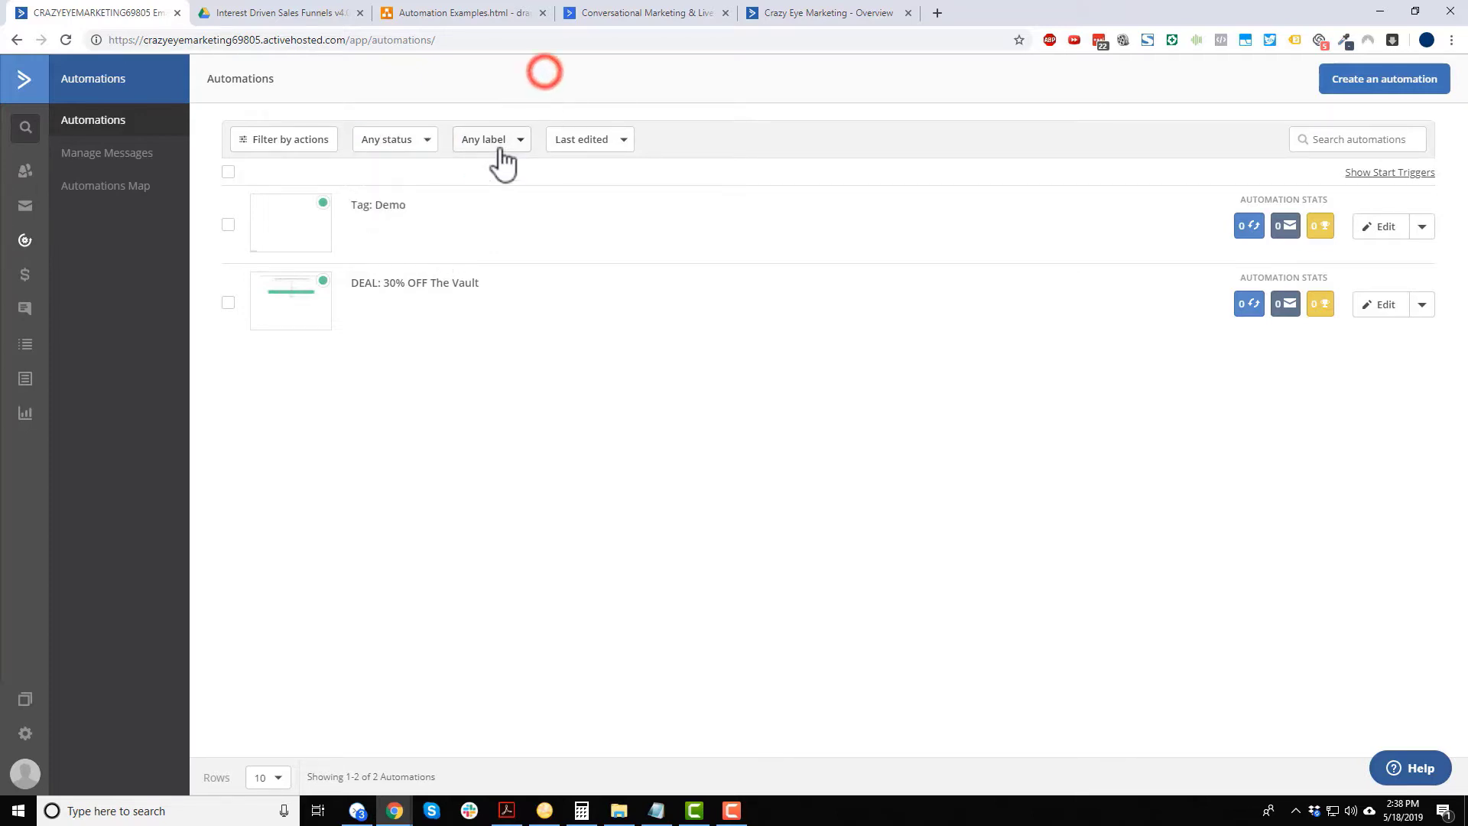
click(519, 143)
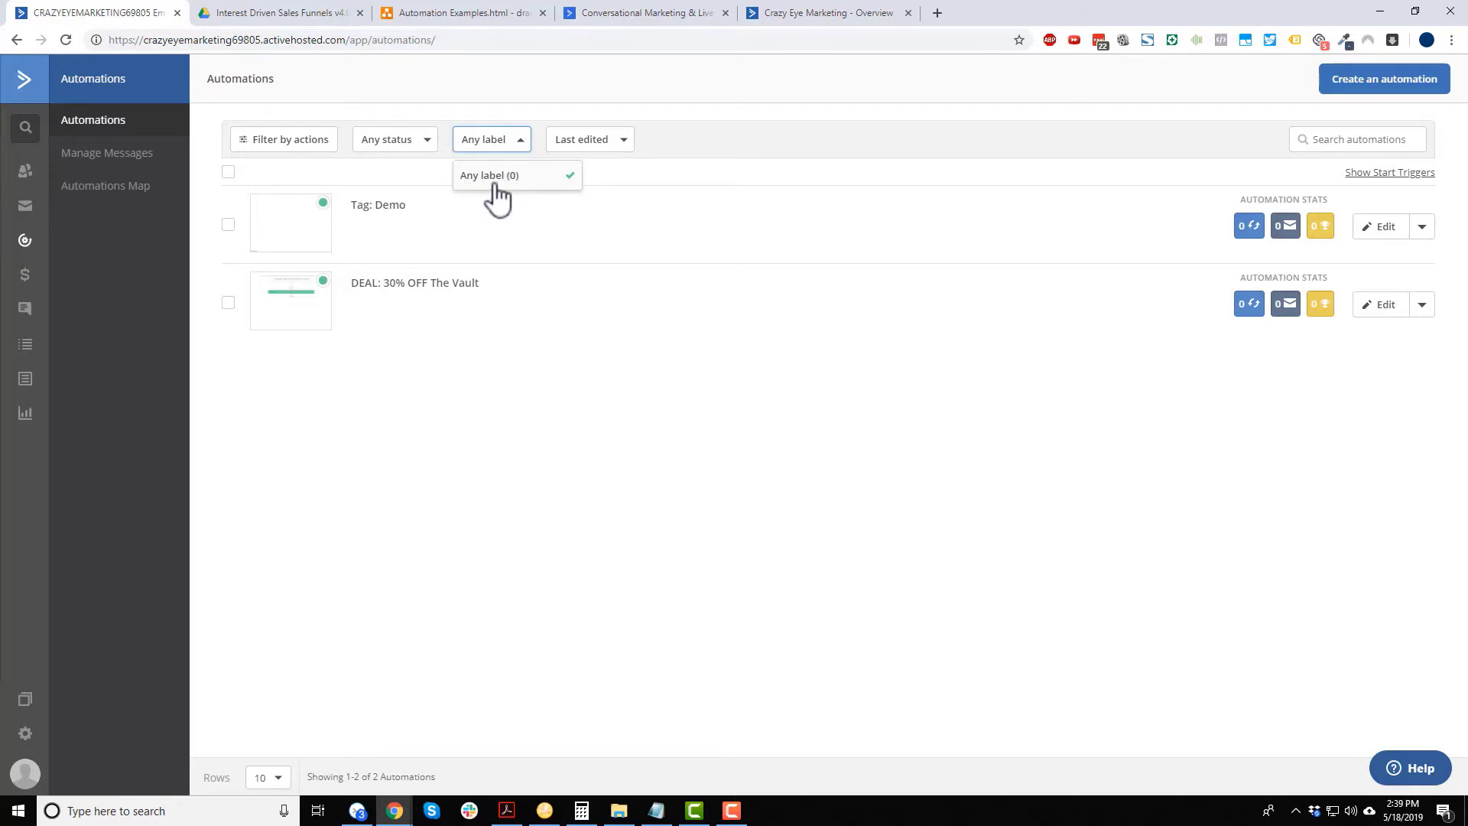
click(565, 393)
mouse_move(378, 221)
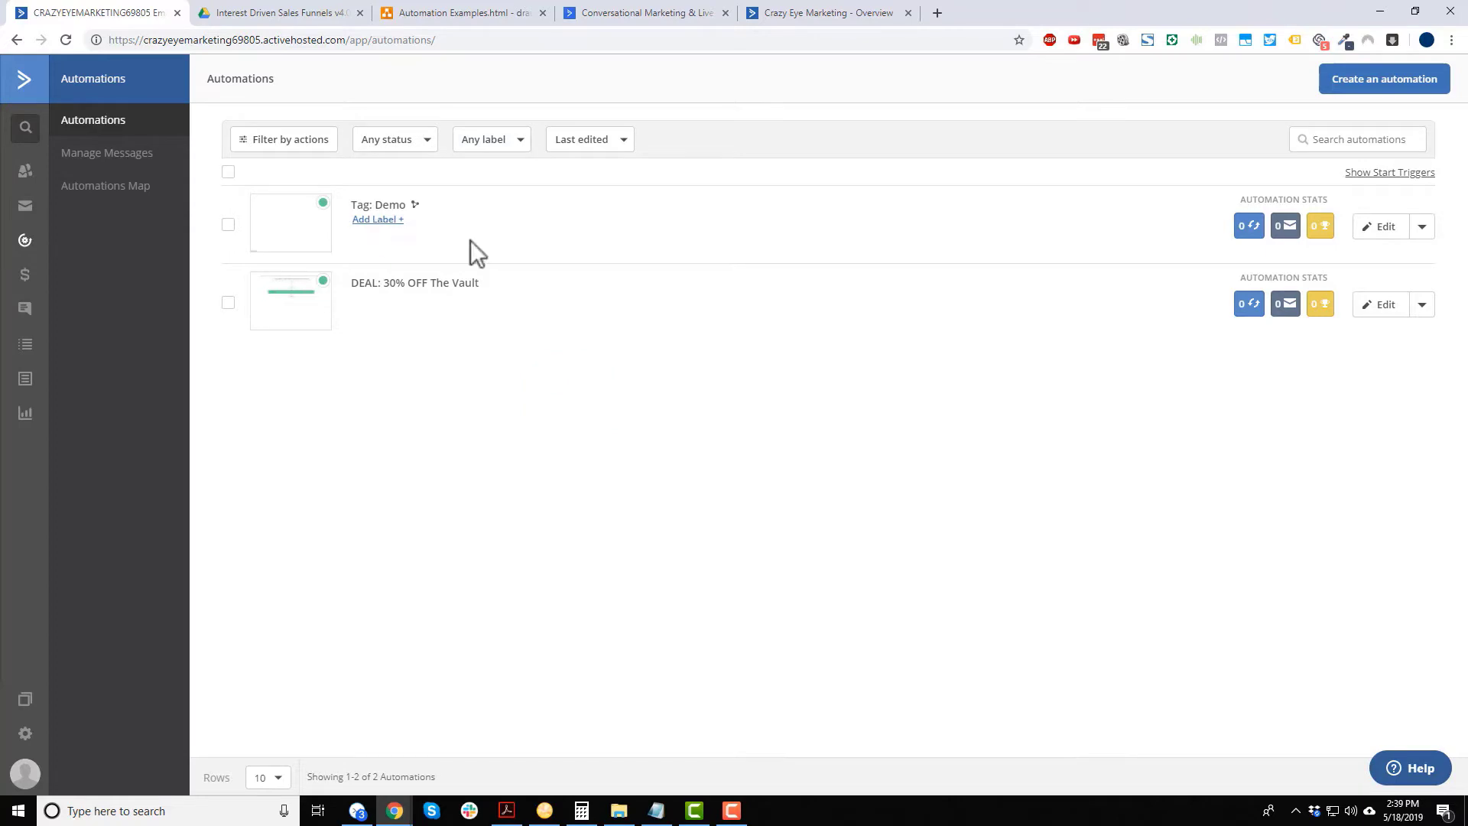
- Create a new label named "DEMO" in the default light purple color for the "Tag: Demo" automation
click(386, 221)
click(432, 251)
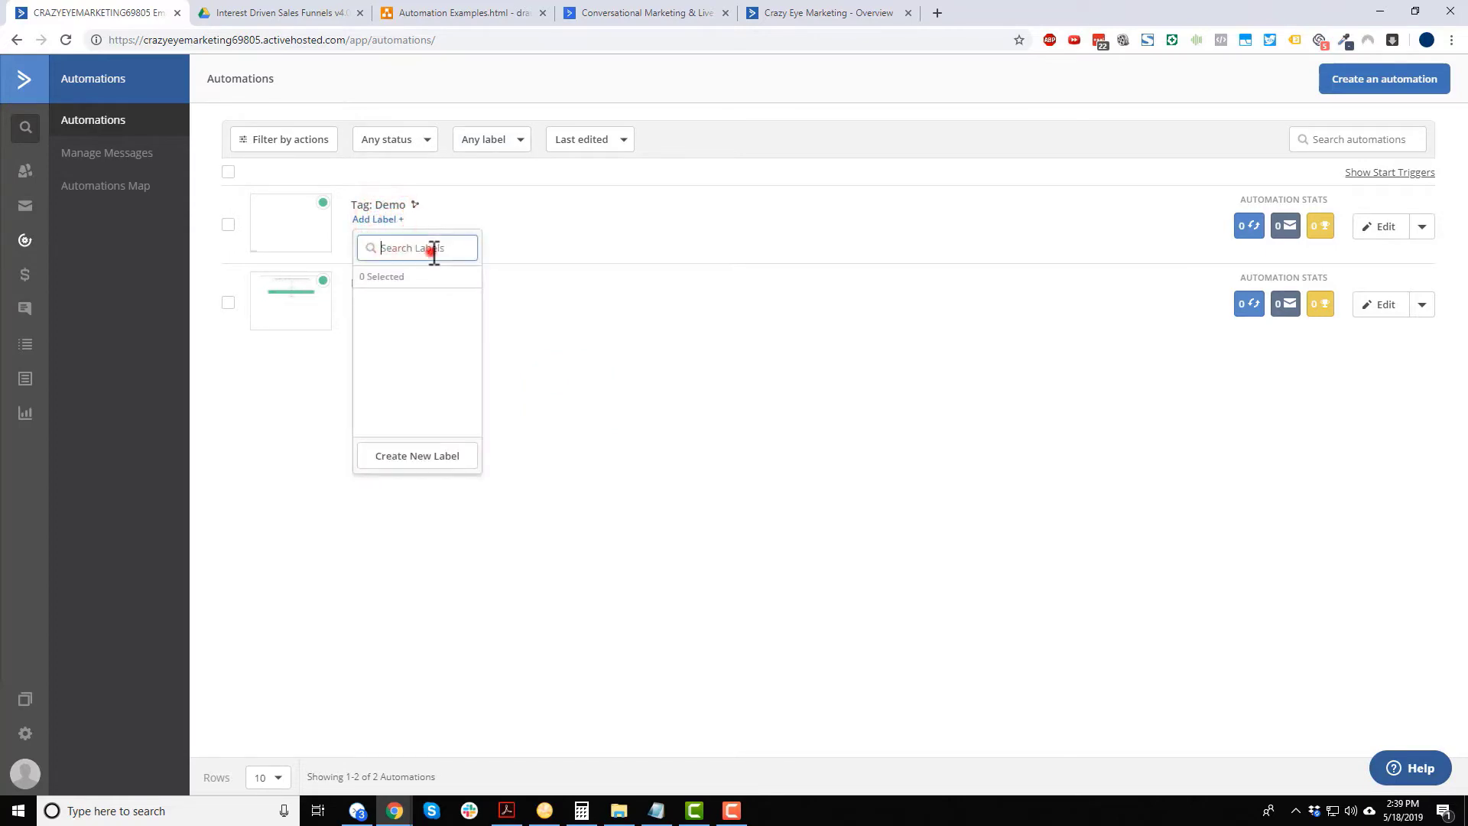
click(377, 220)
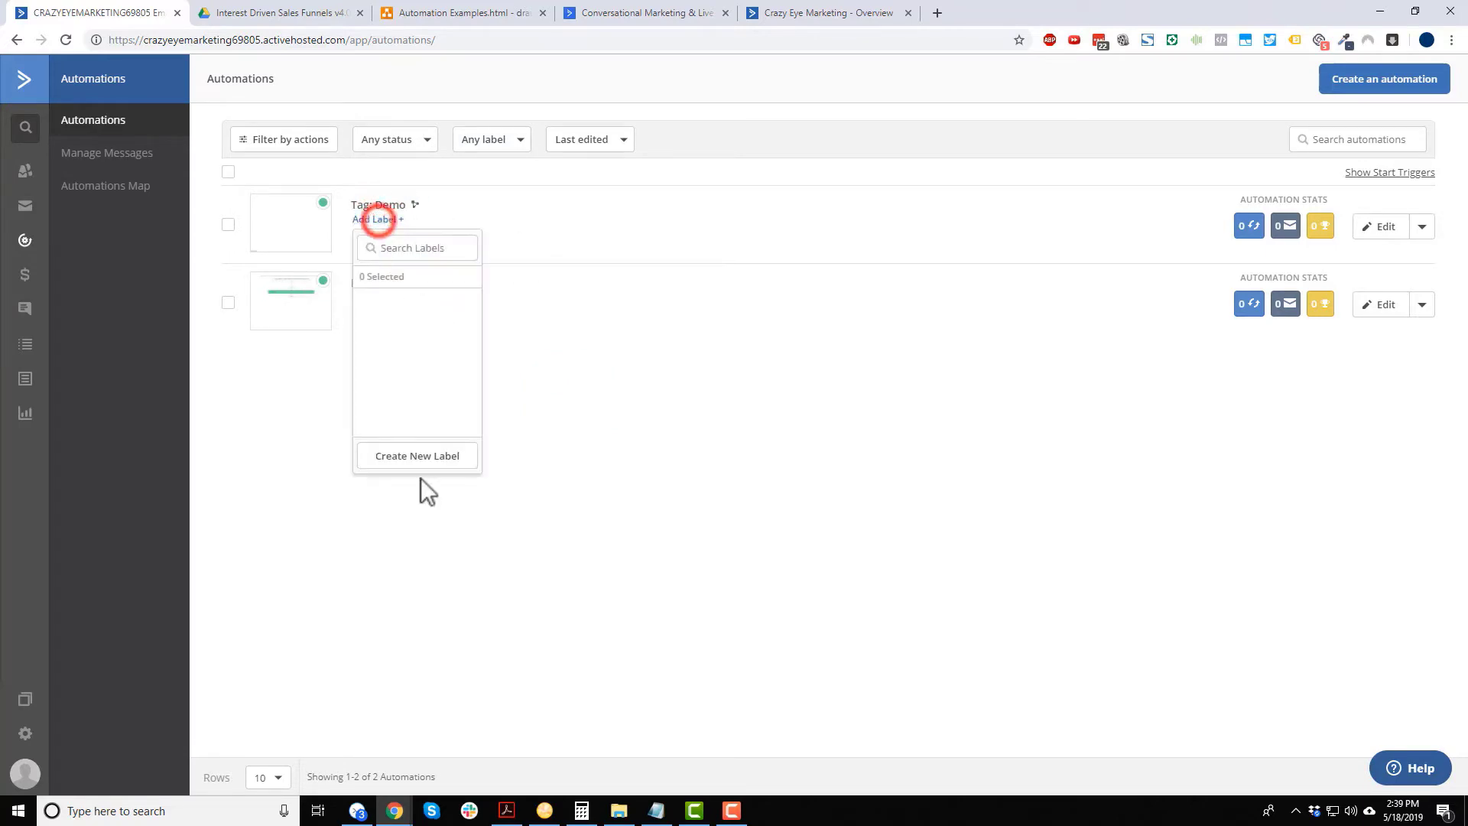
click(378, 220)
click(377, 220)
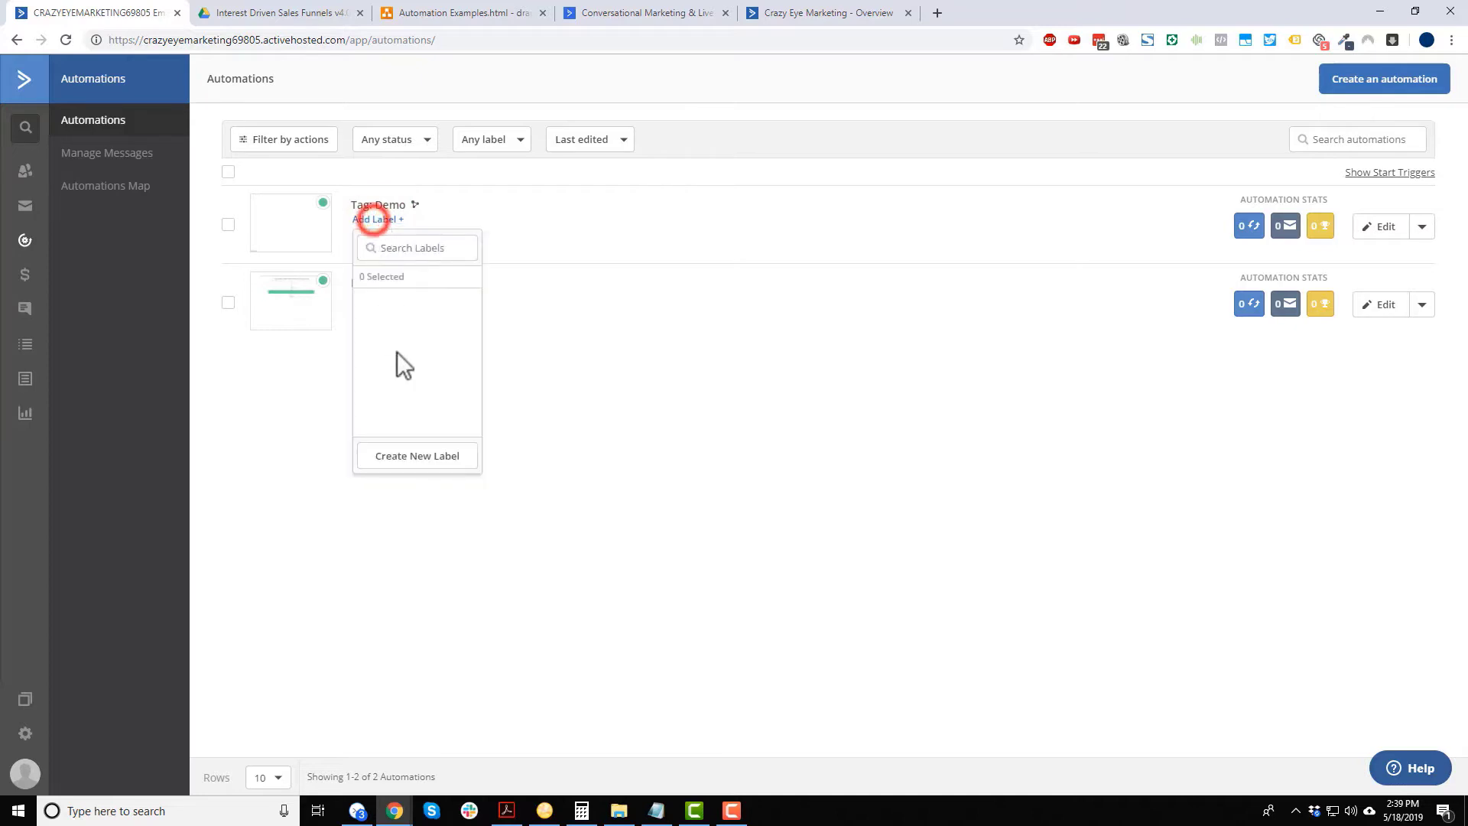
click(411, 457)
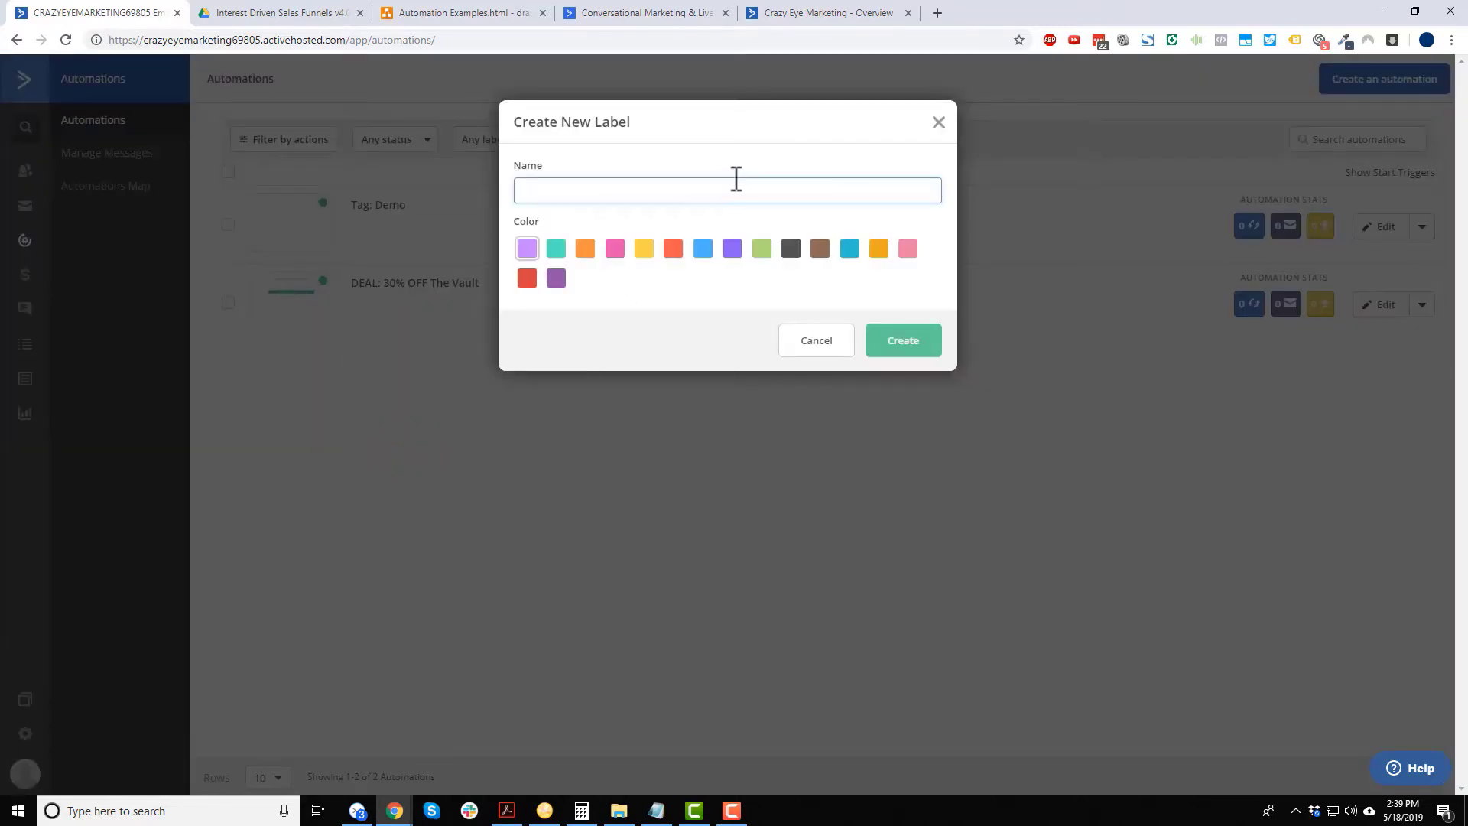
text(DEMO)
click(909, 337)
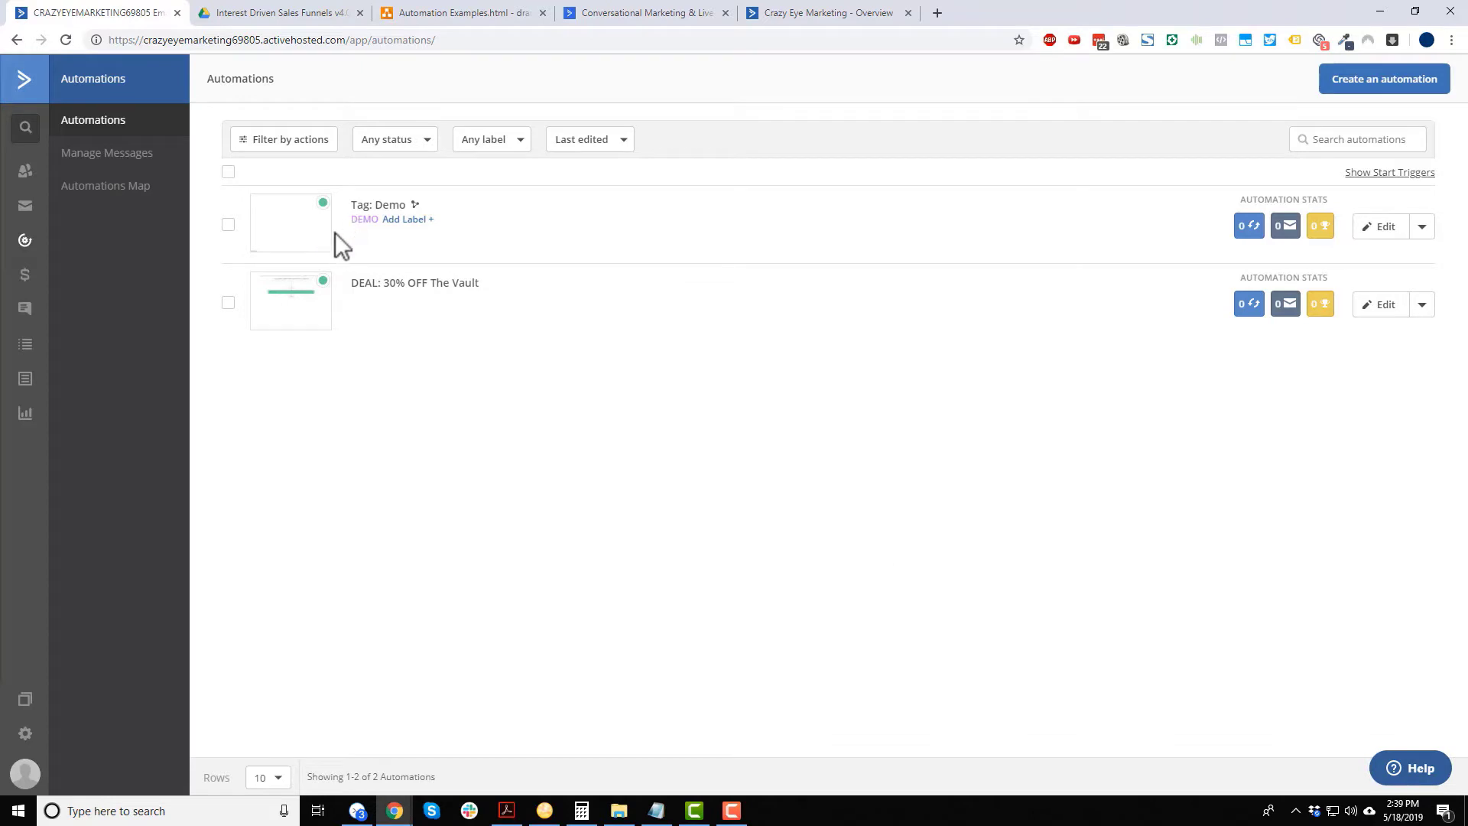
- Apply the DEMO label to the "DEAL: 30% OFF The Vault" automation and filter the automations list by that label
click(368, 299)
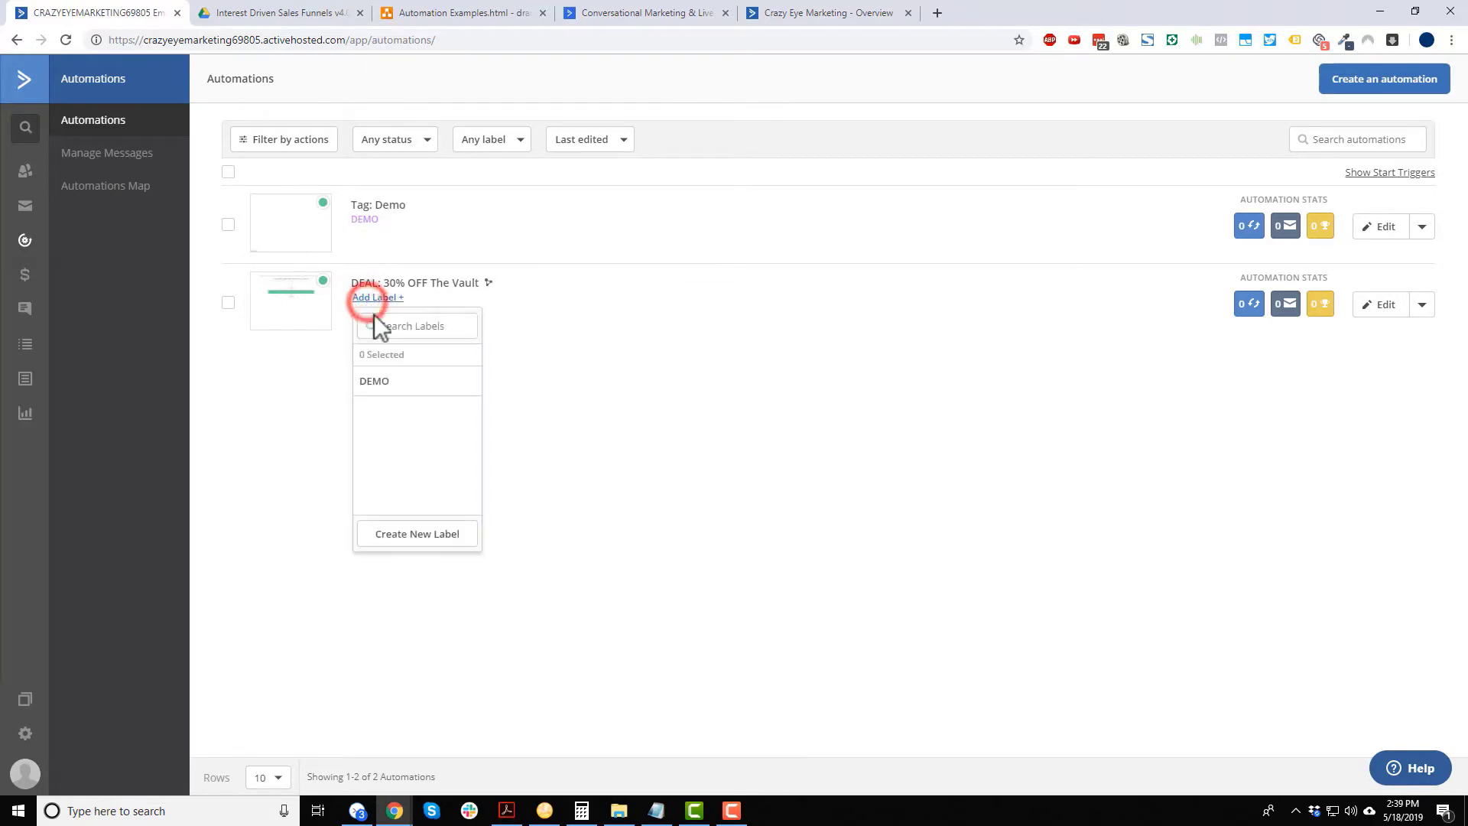
click(378, 381)
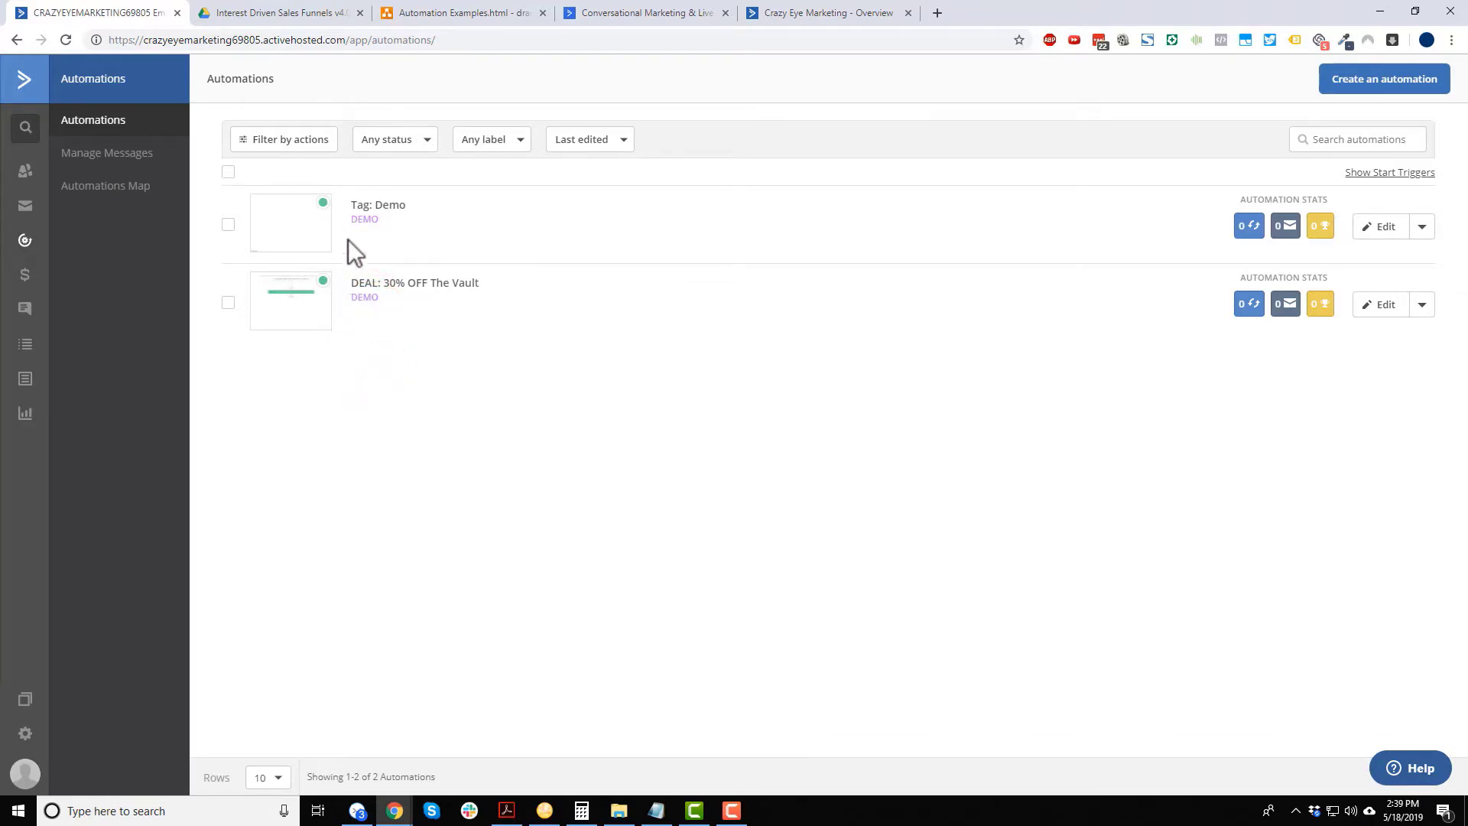
click(501, 138)
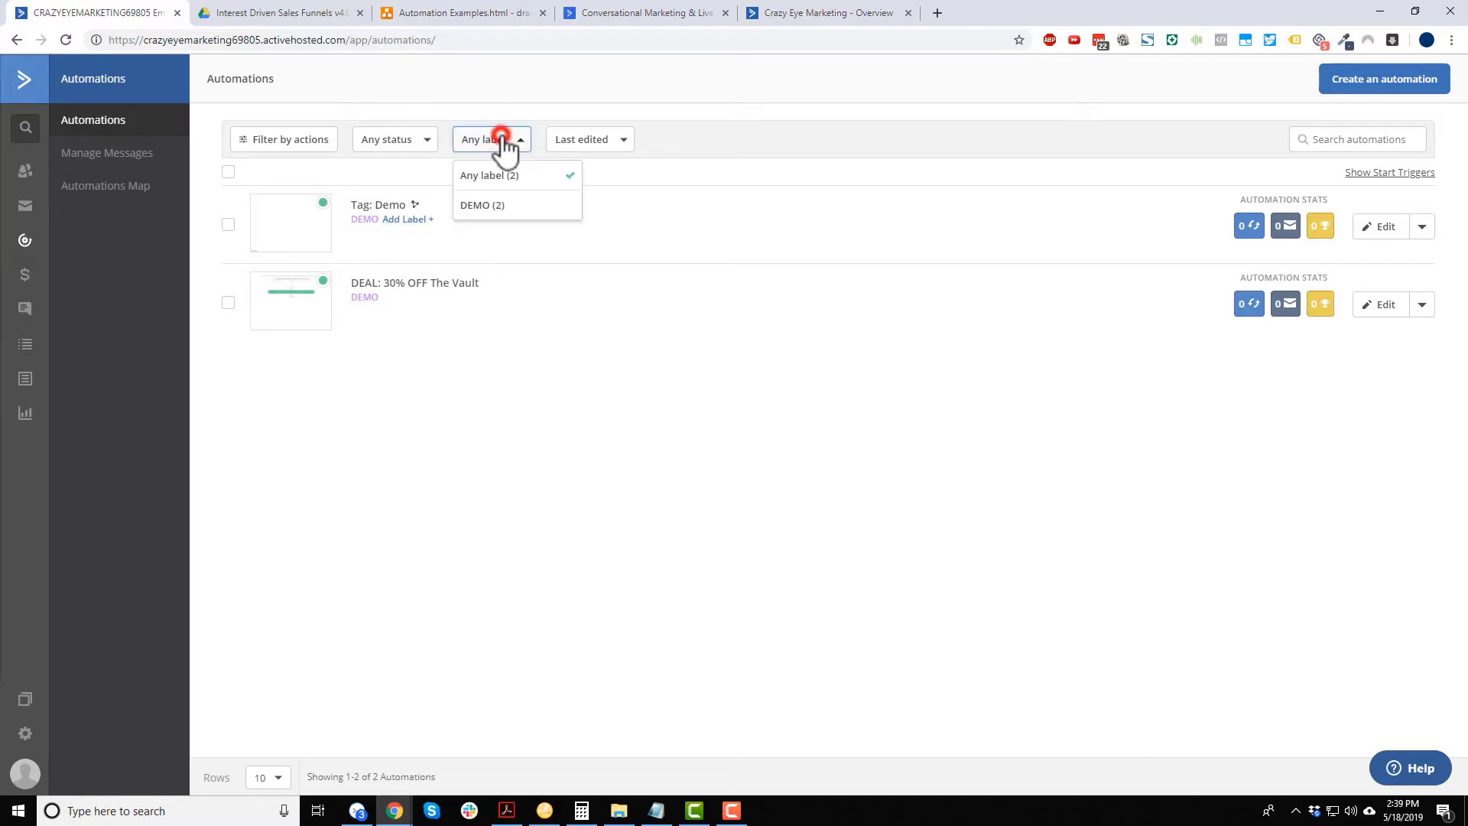
click(493, 205)
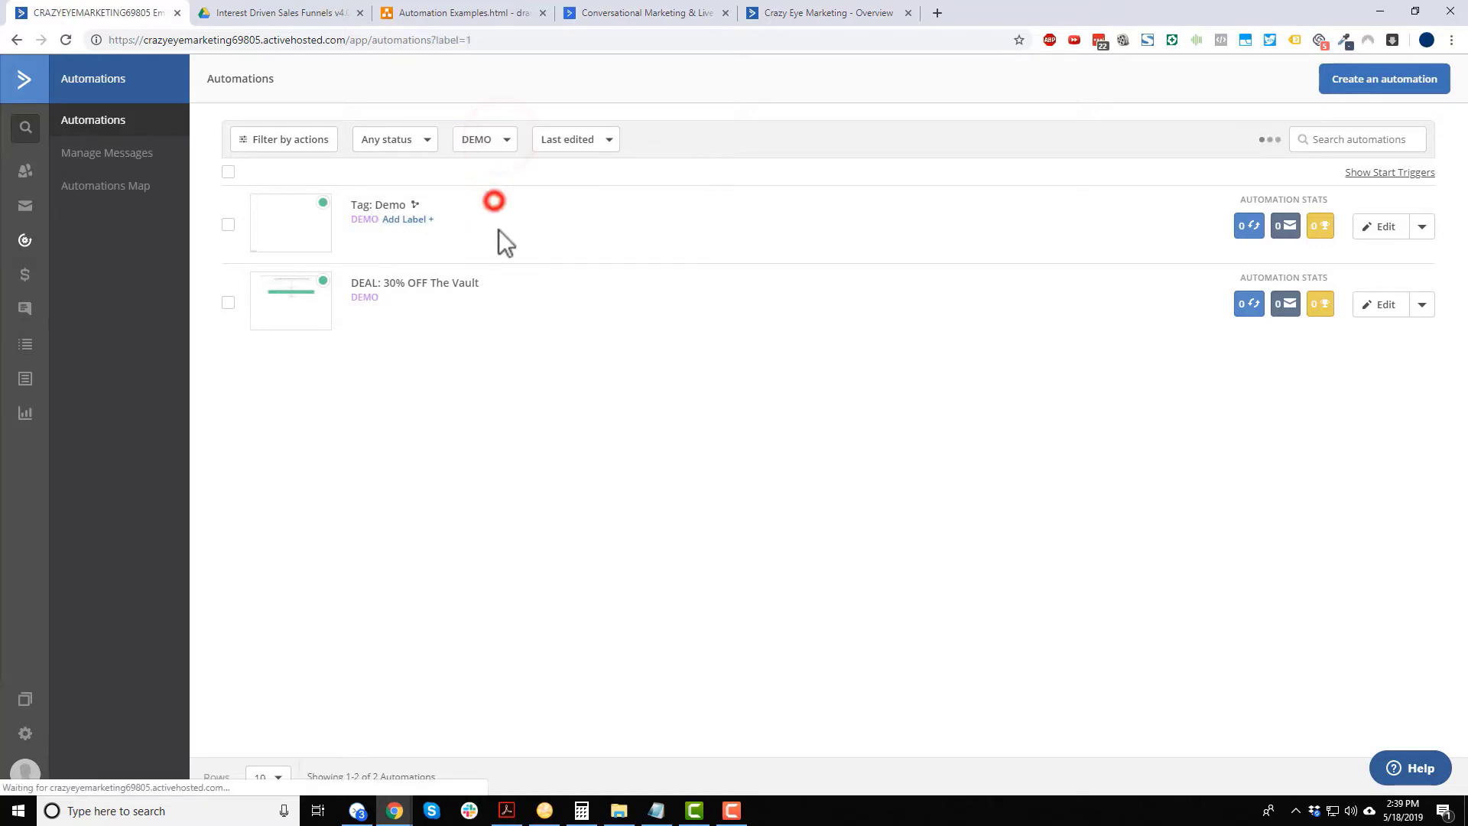
click(498, 145)
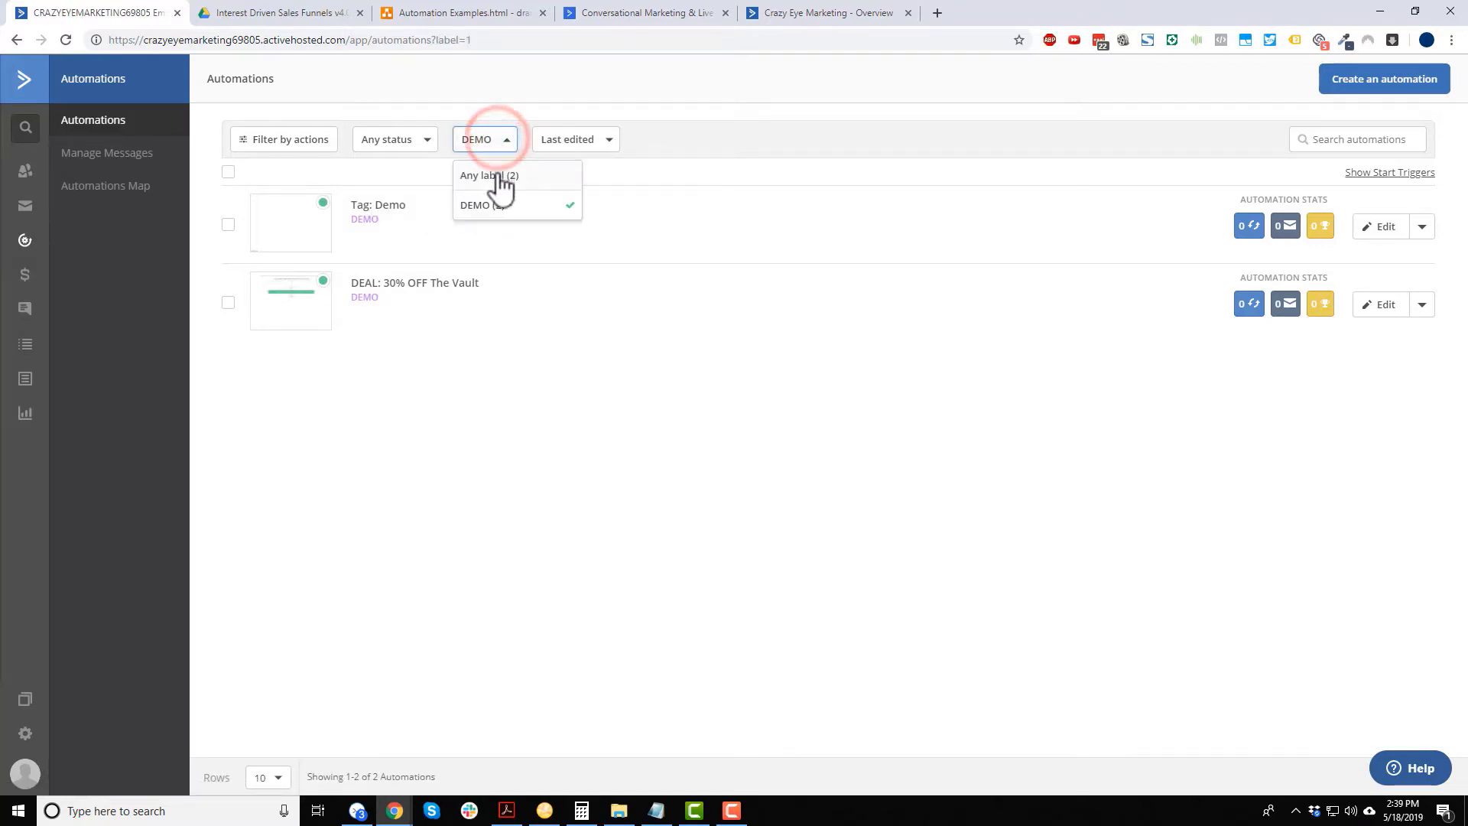
click(531, 370)
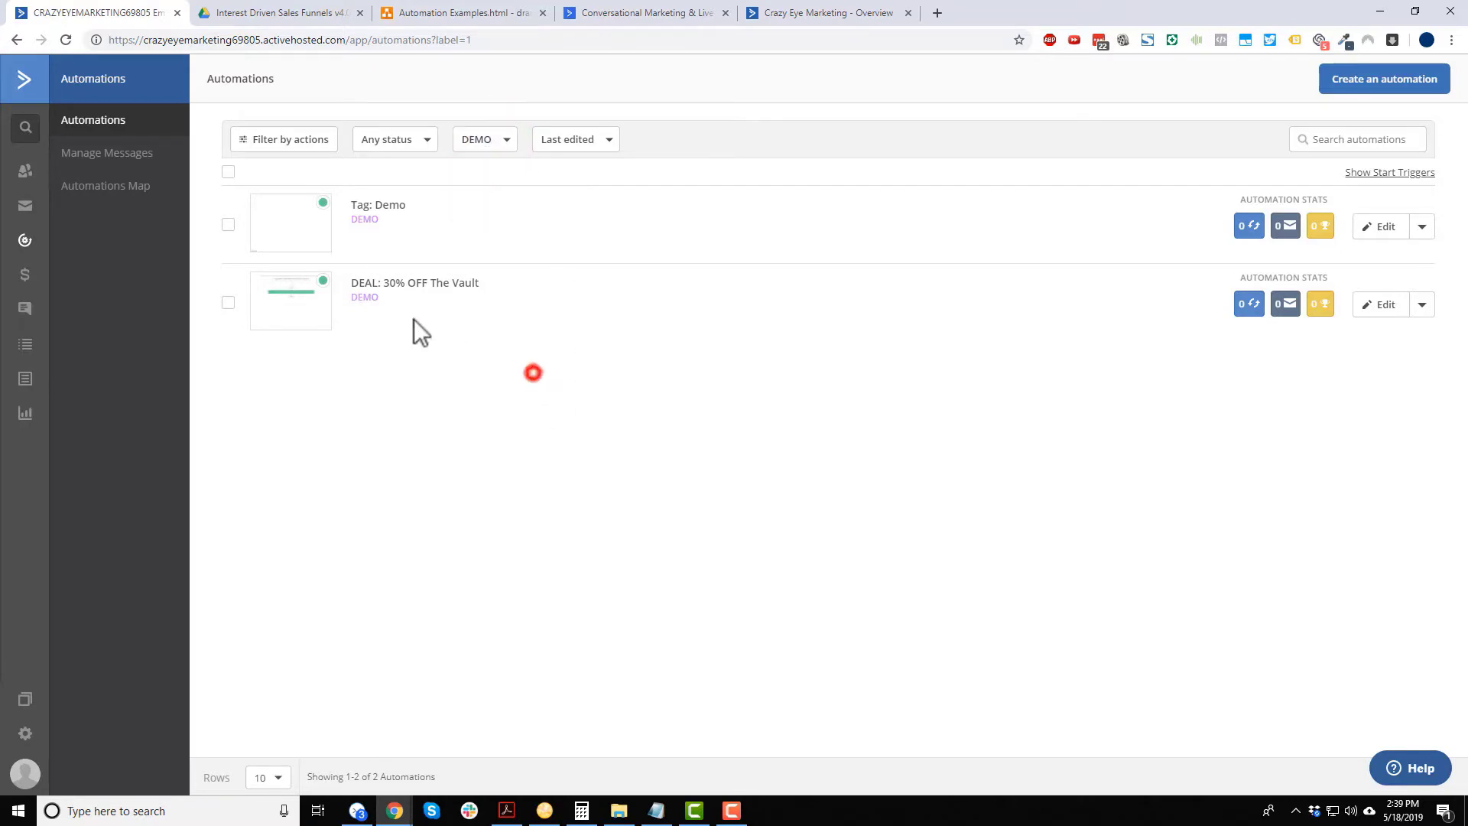
- Create a second label named "The Vault" in orange for the "Tag: Demo" automation
mouse_move(392, 236)
click(409, 219)
click(409, 220)
click(399, 222)
click(433, 455)
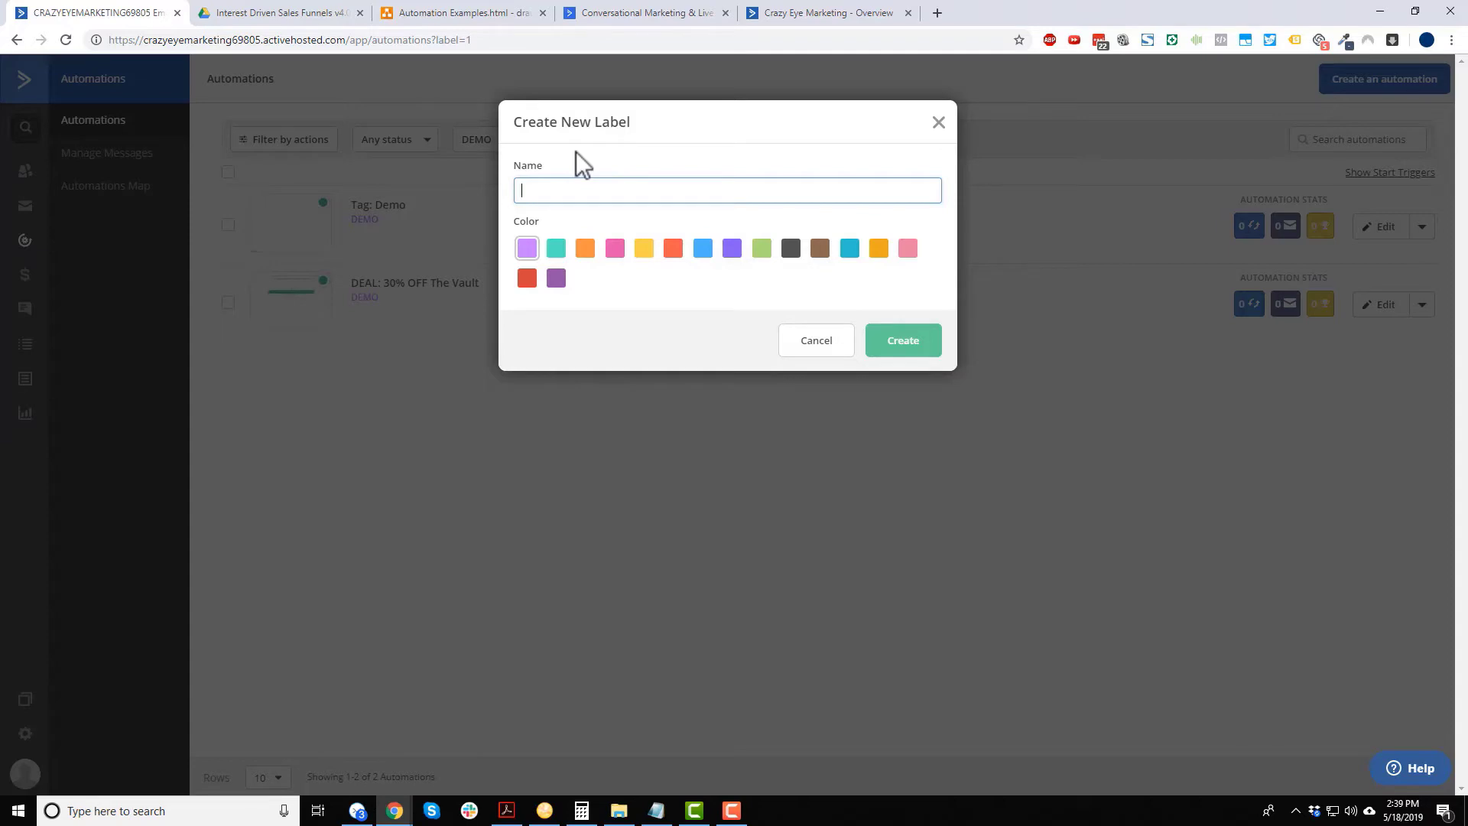
text(tHE)
key(BackSpace)
text(The Vault)
click(584, 247)
click(934, 350)
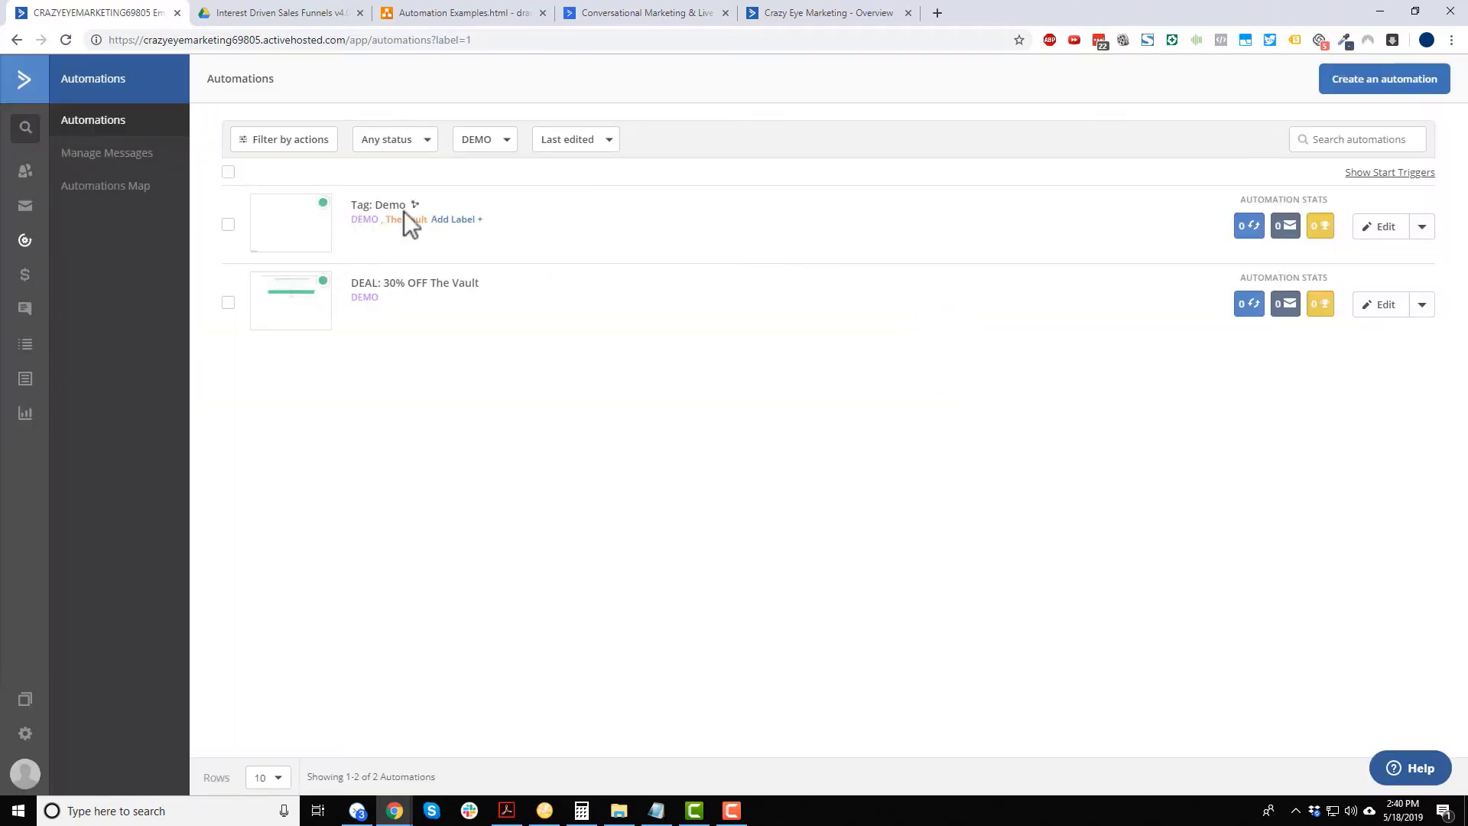
- Filter the automations list by The Vault label and examine the listed automation's statistics and management options
click(485, 139)
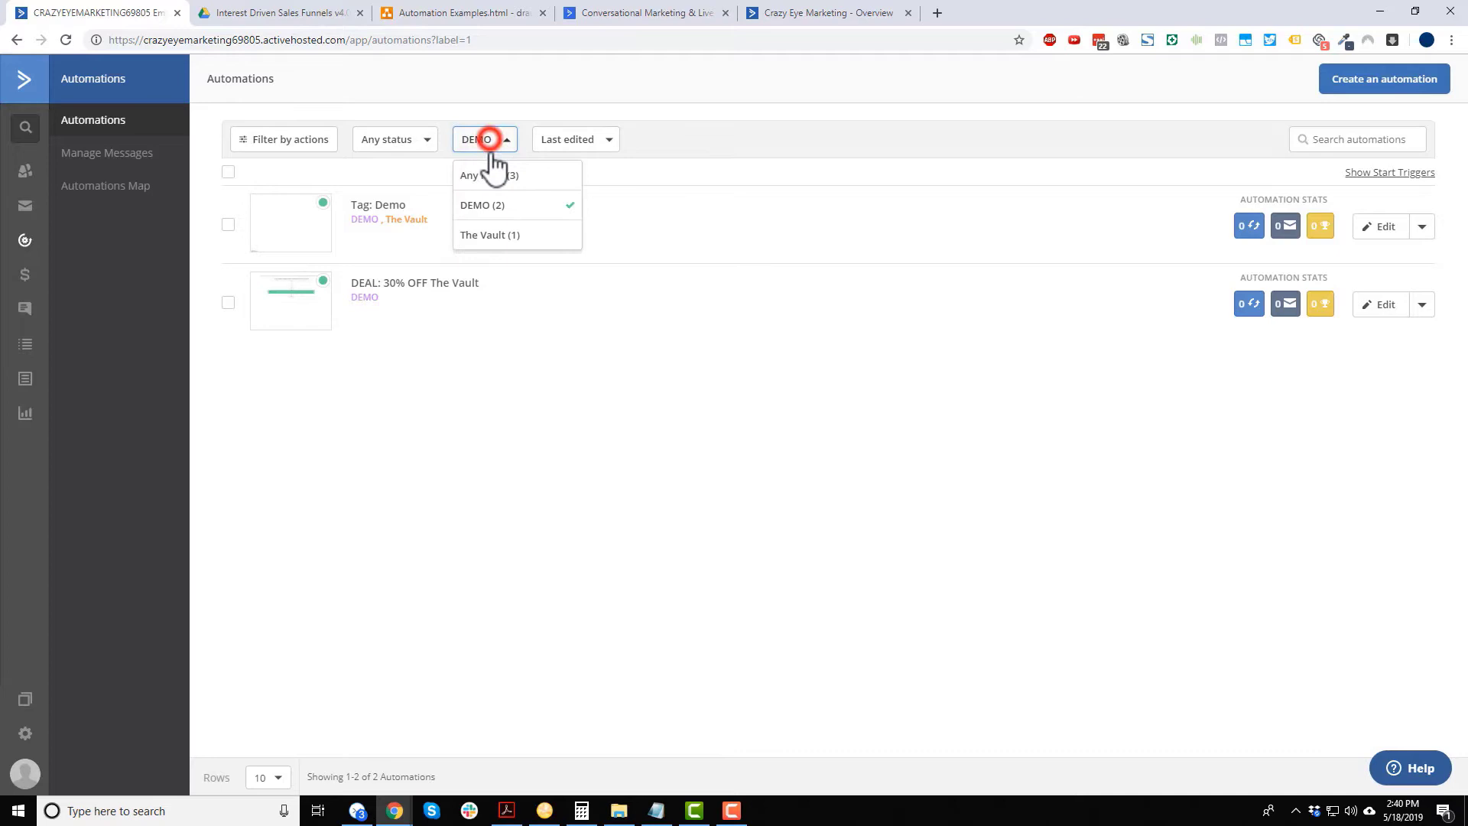
click(491, 234)
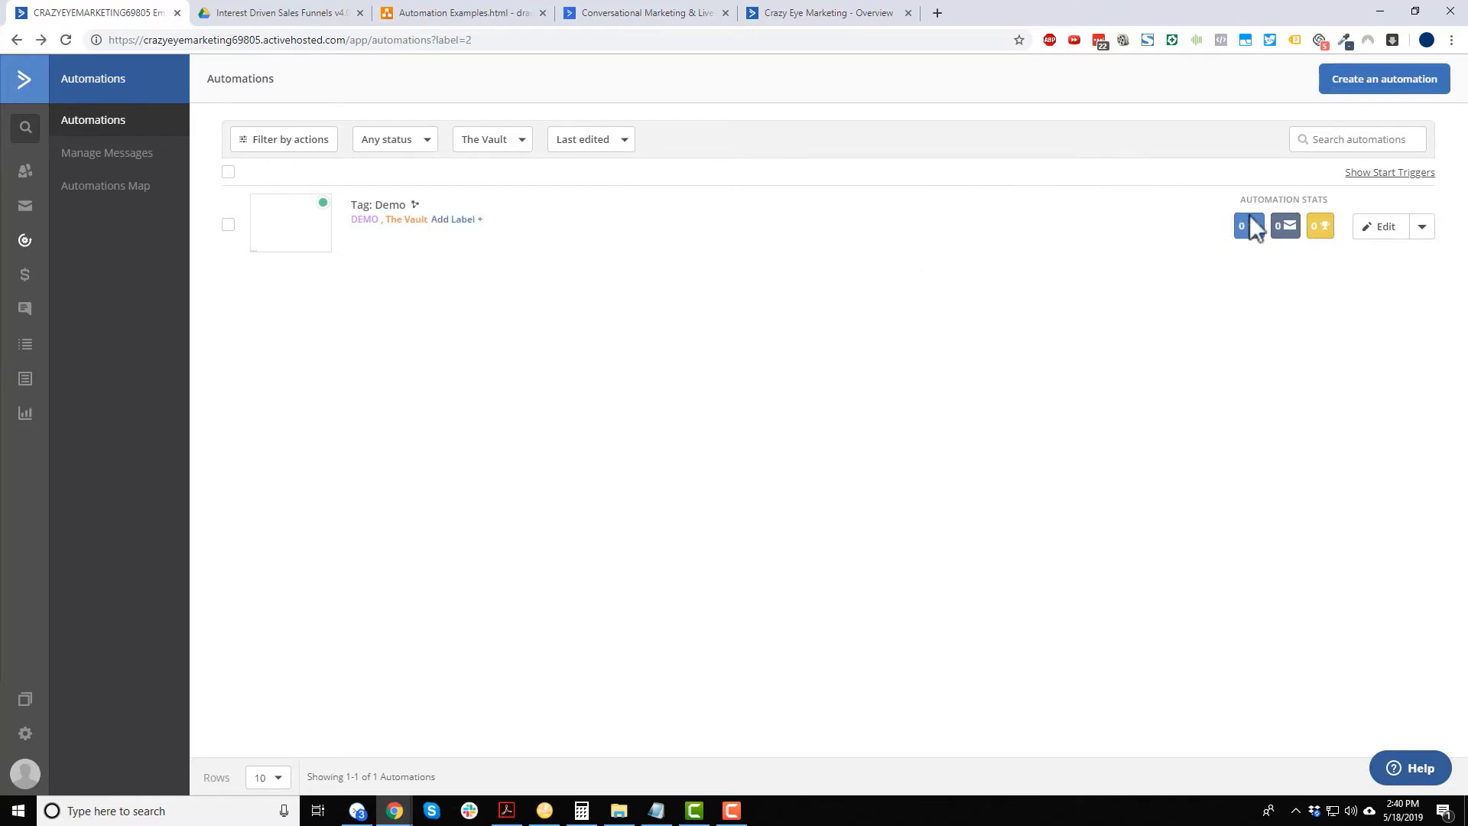
mouse_move(1251, 237)
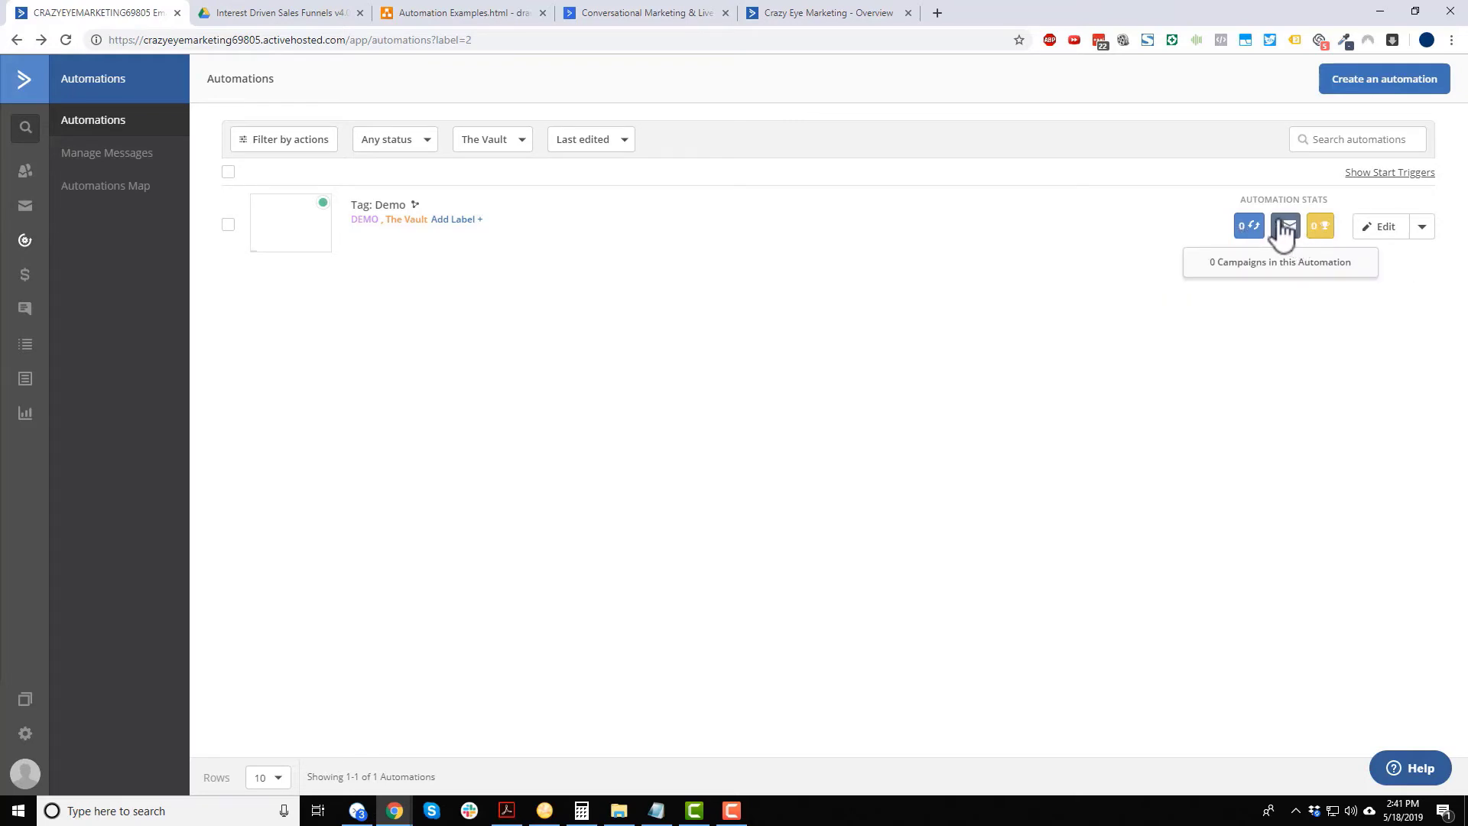
click(1422, 227)
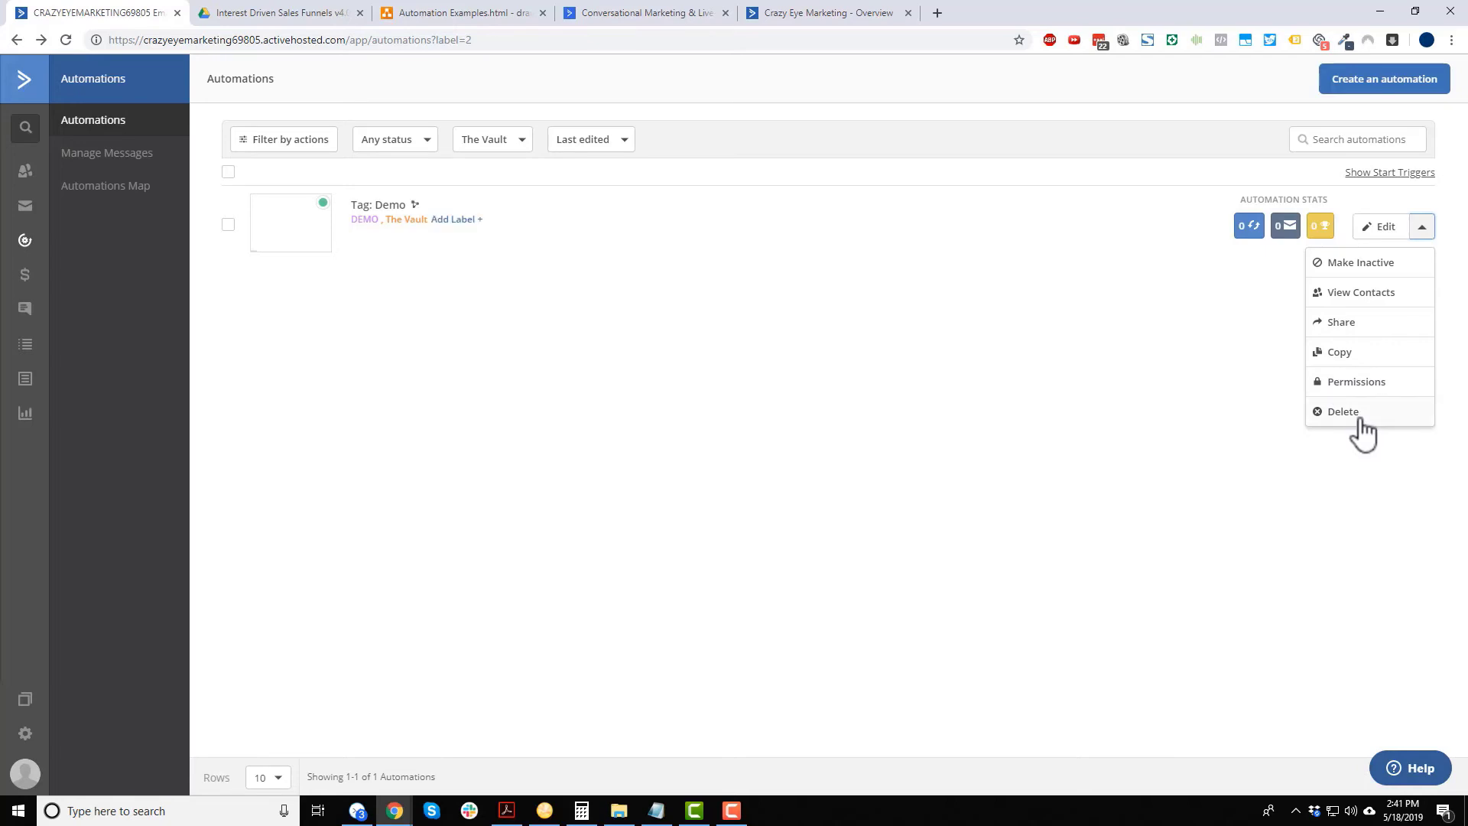
click(1358, 491)
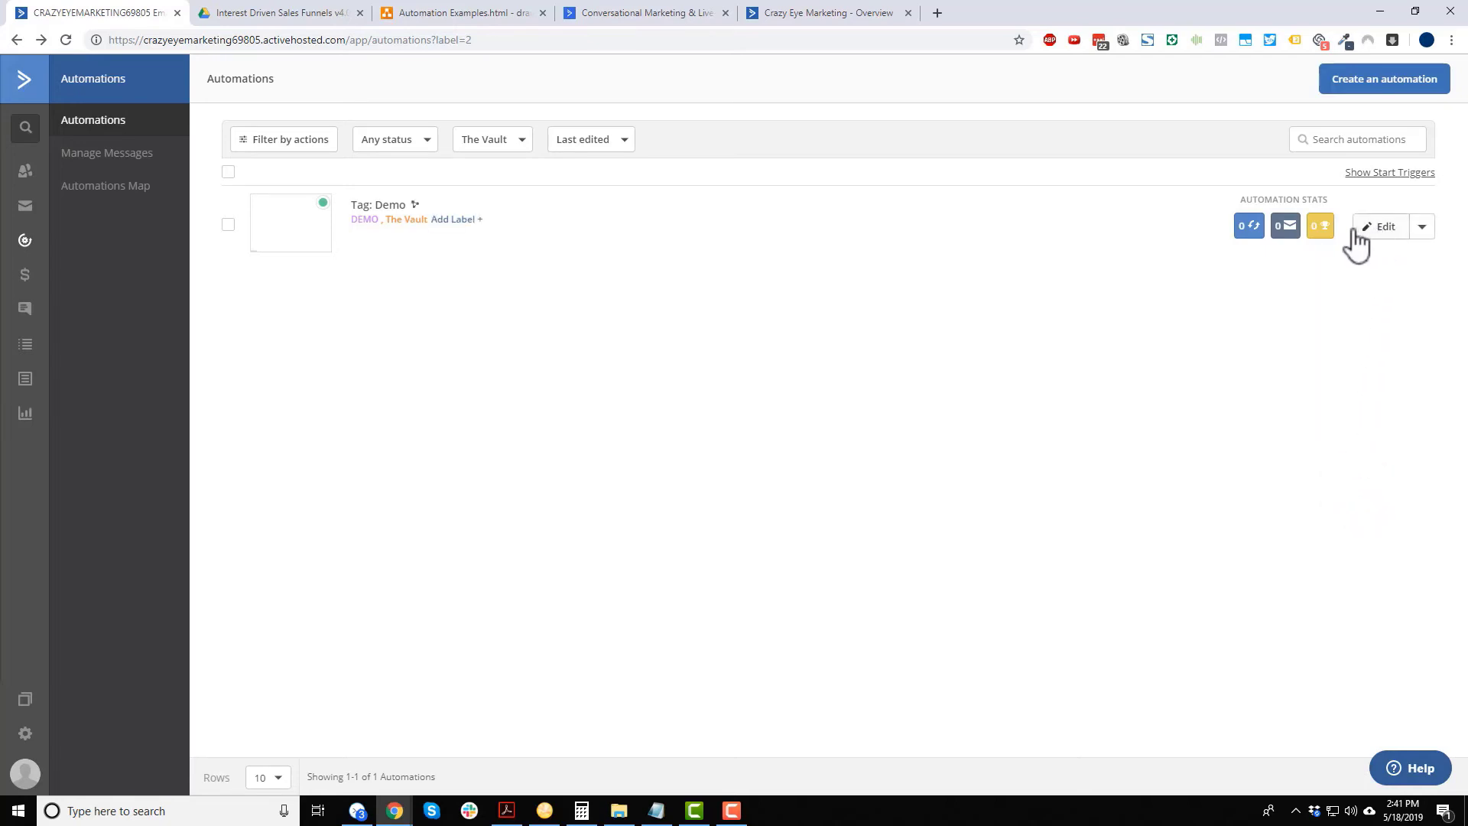